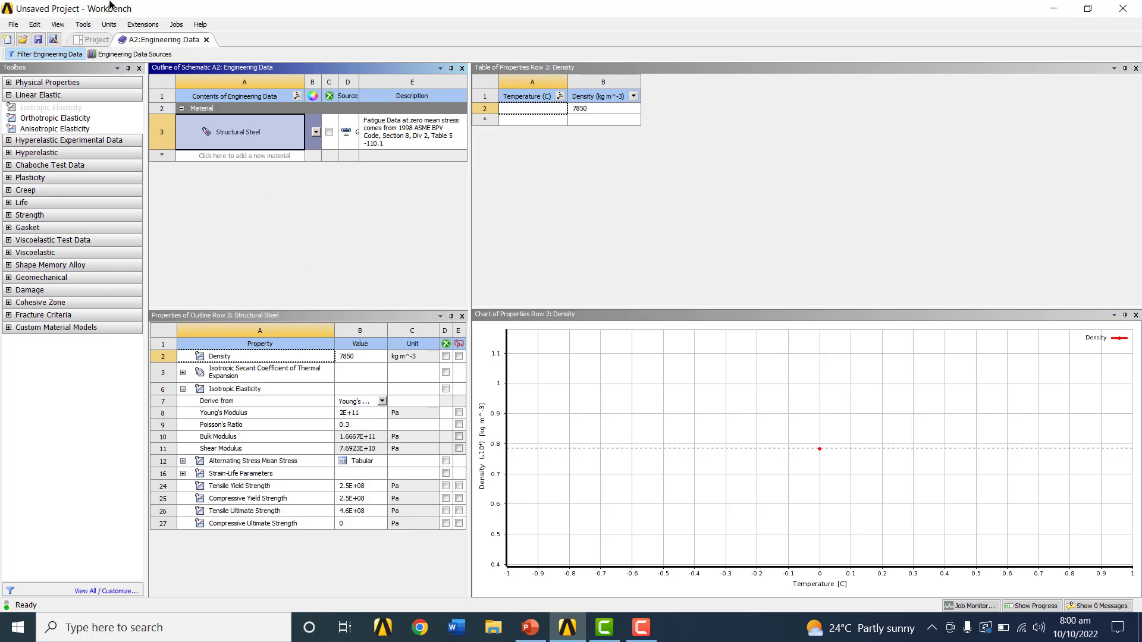
Switch the units to U.S. Engineering, set Structural Steel's Poisson's ratio to 0.32, and close the engineering data
left_click(110, 25)
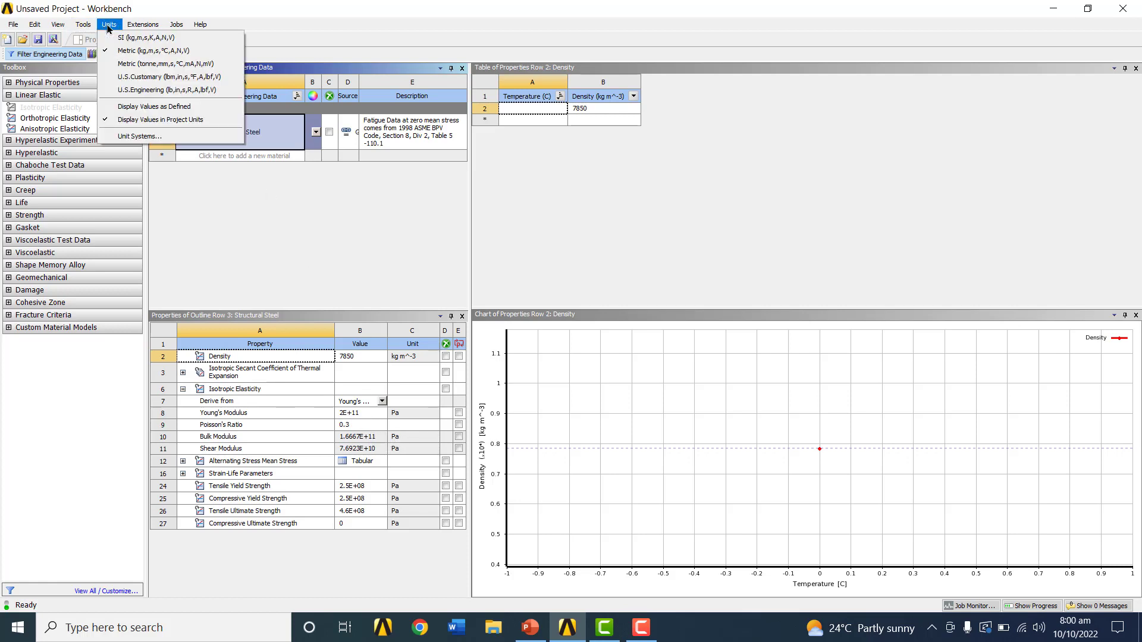
left_click(143, 91)
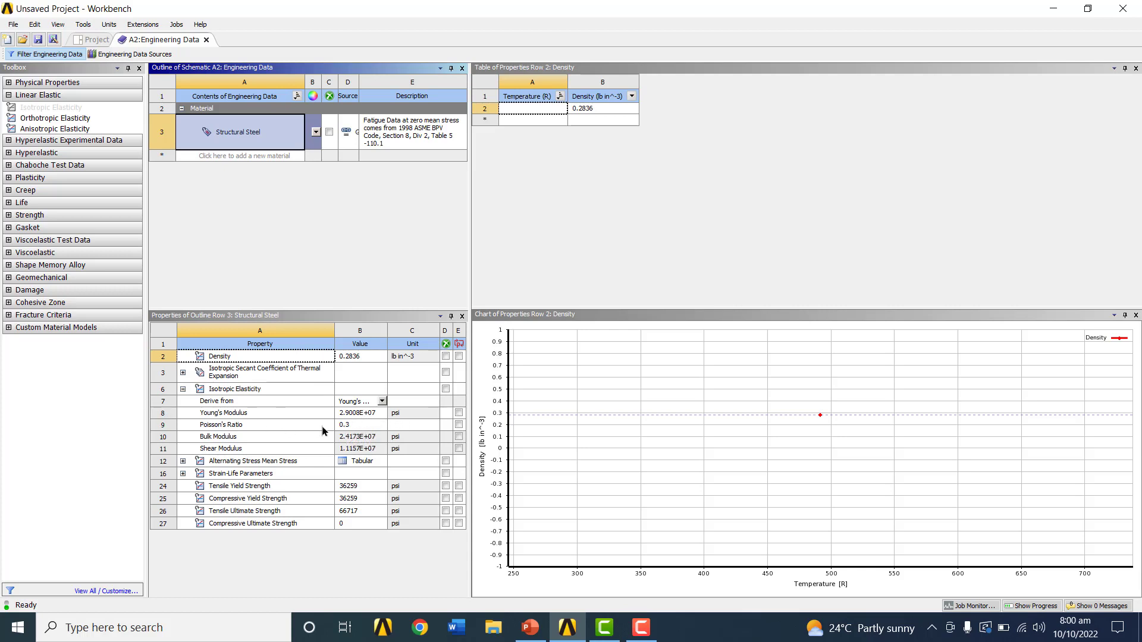
left_click(356, 426)
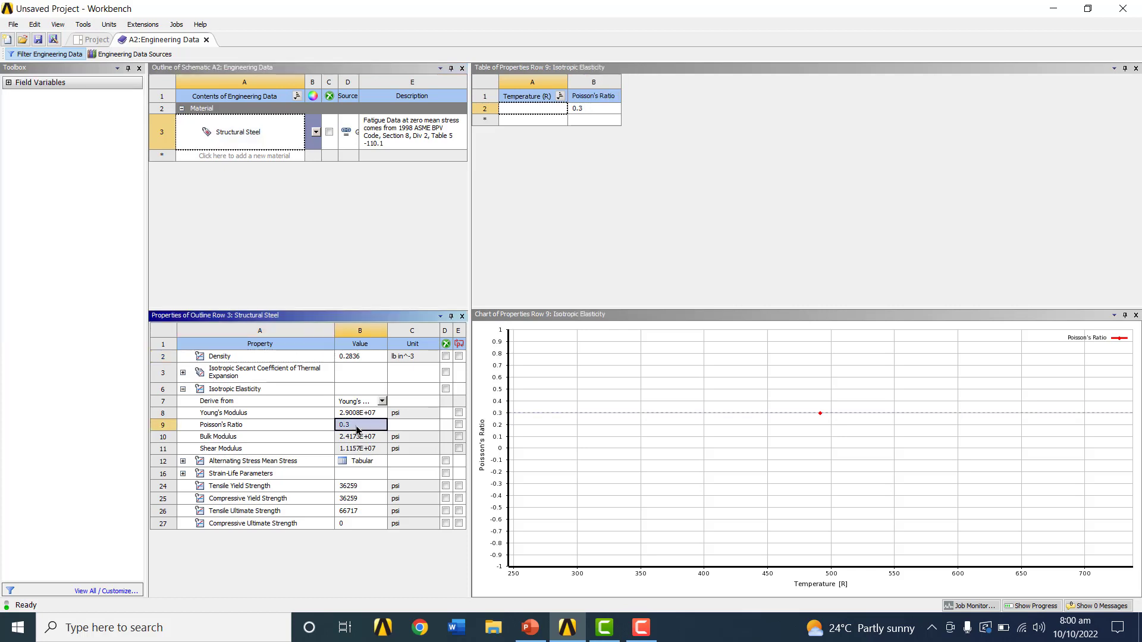
type("0.32")
key("Return")
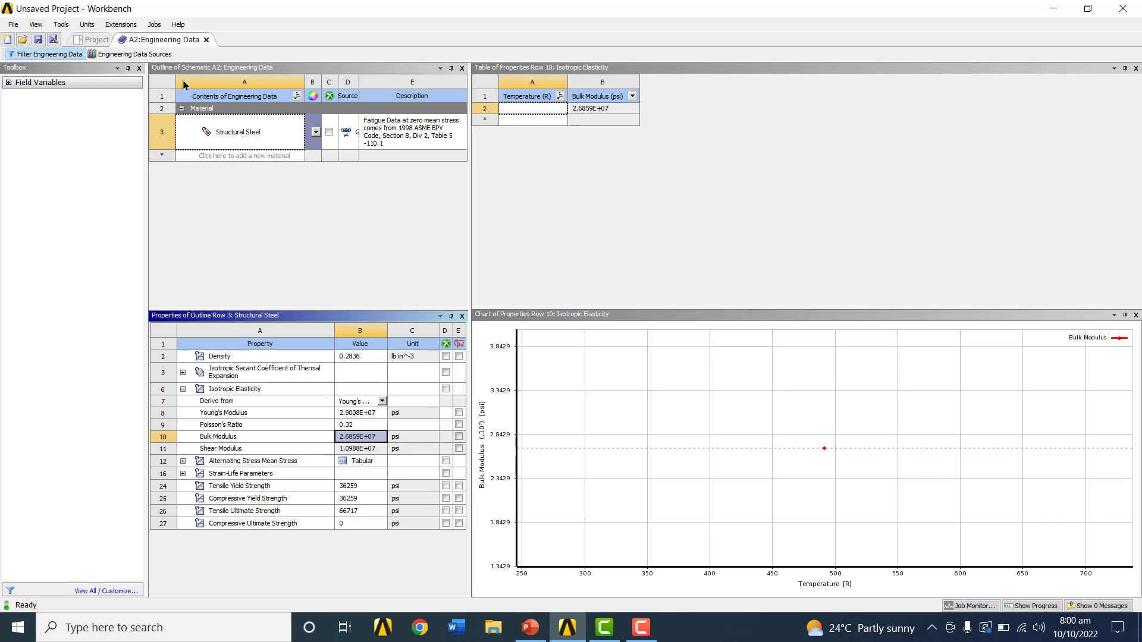
left_click(207, 40)
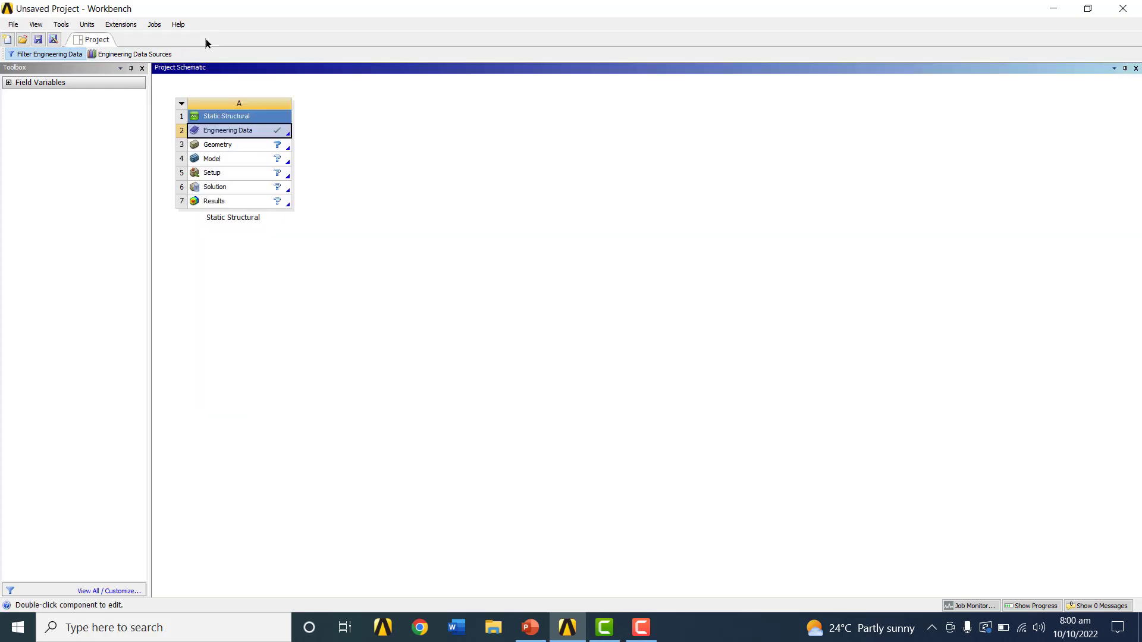
Open the Static Structural system's geometry in SpaceClaim and set up a sketch on the XY plane, seen in plan view
double_click(220, 147)
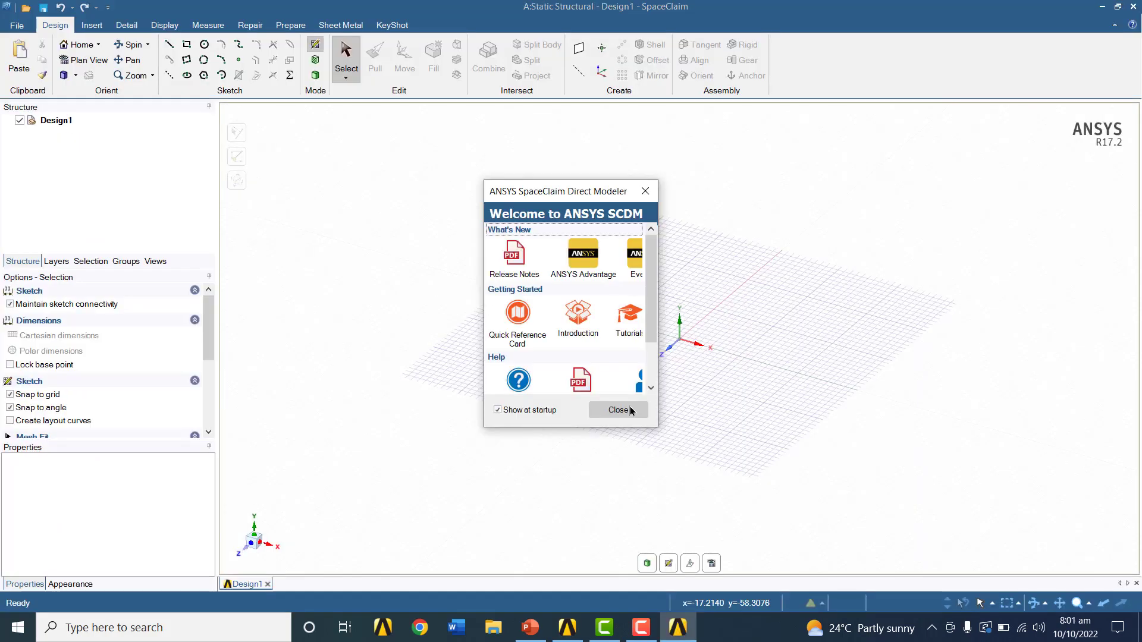
left_click(619, 410)
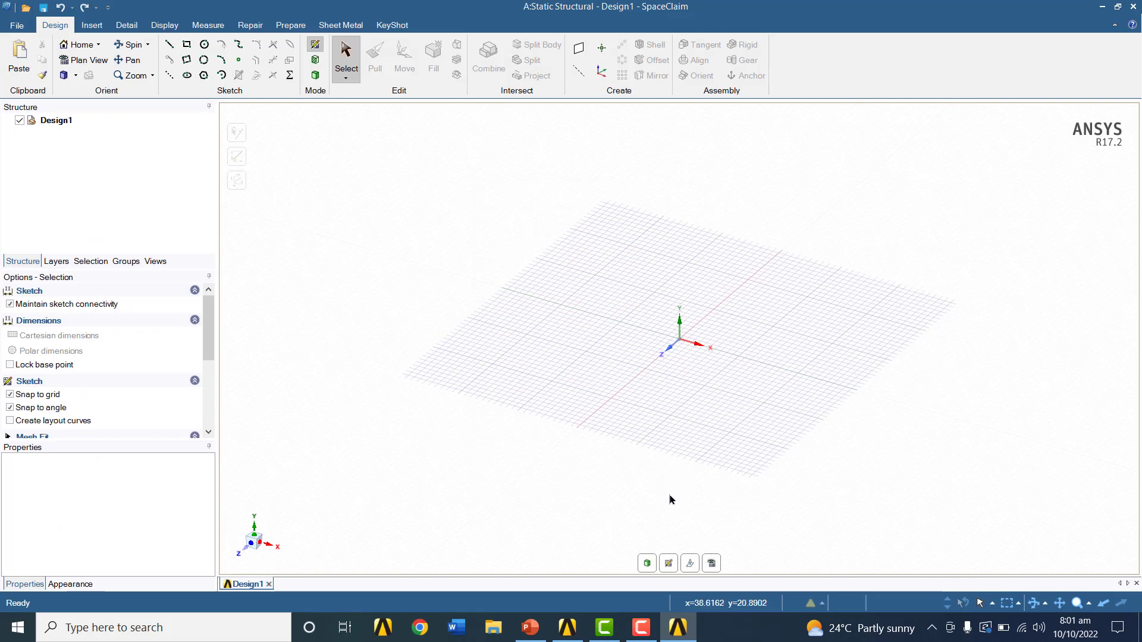
left_click(668, 563)
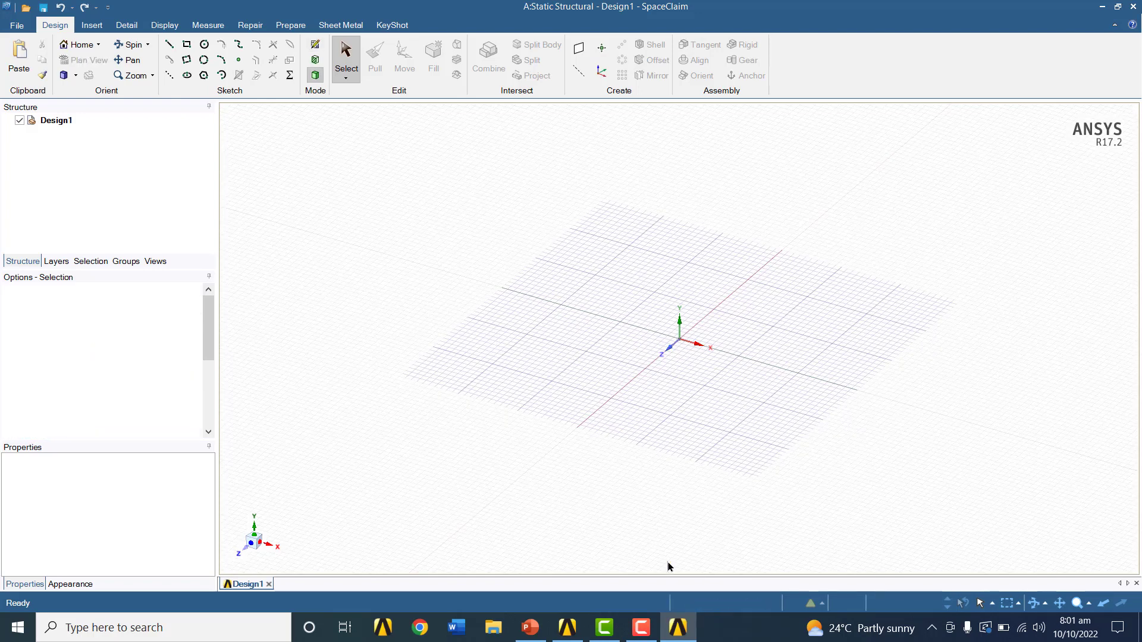
left_click(741, 321)
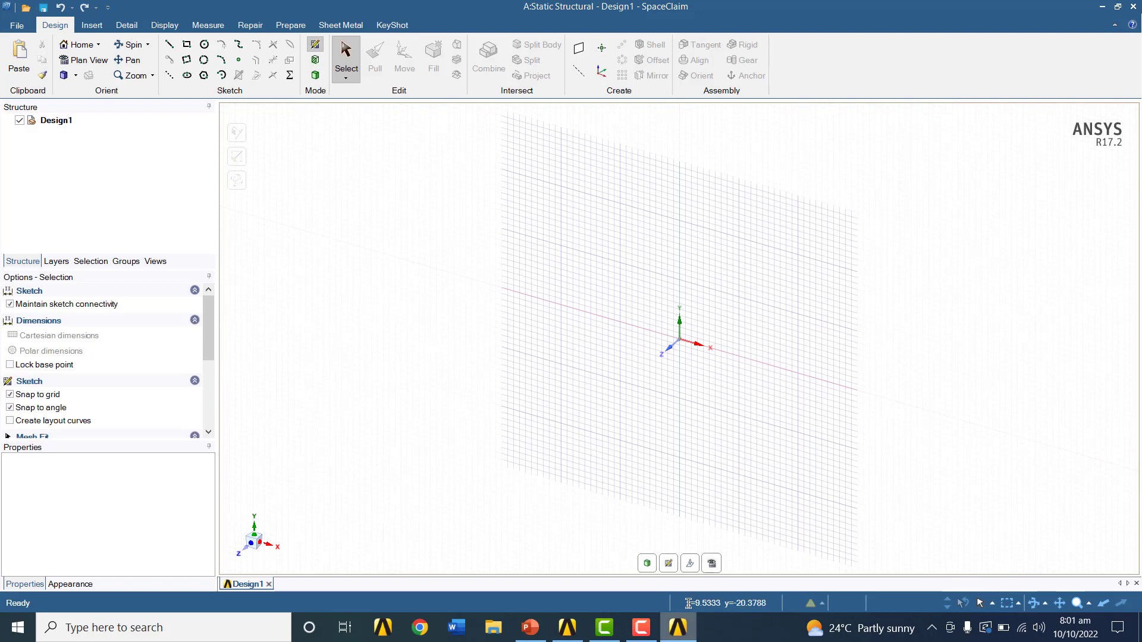
left_click(712, 563)
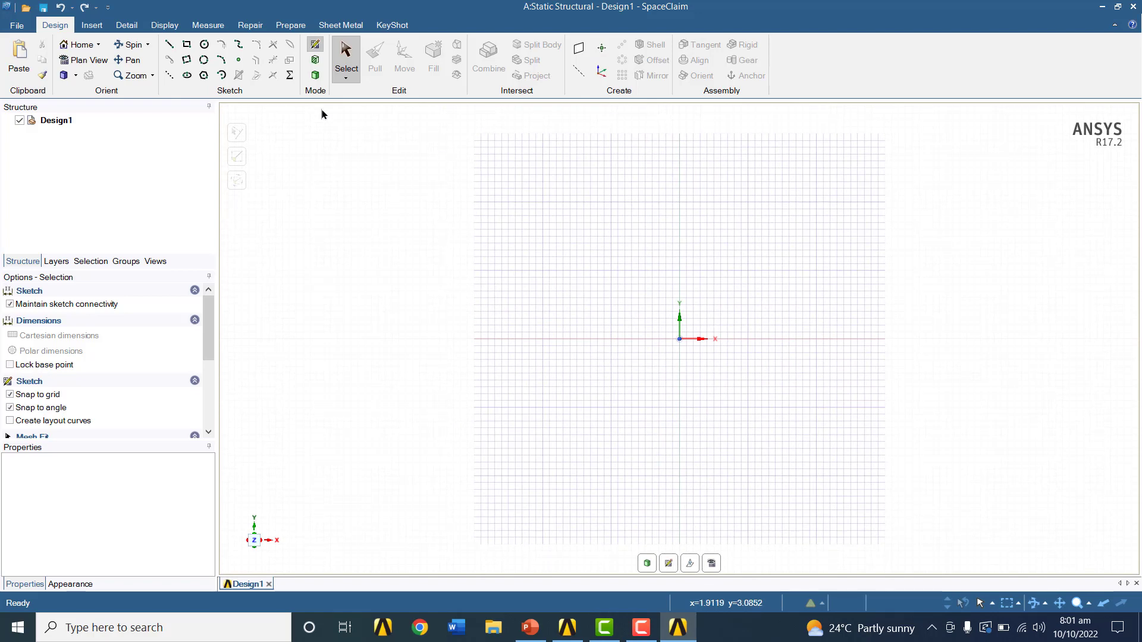
Set this document's units type to Imperial, with lengths in inches, in the SpaceClaim options
left_click(17, 25)
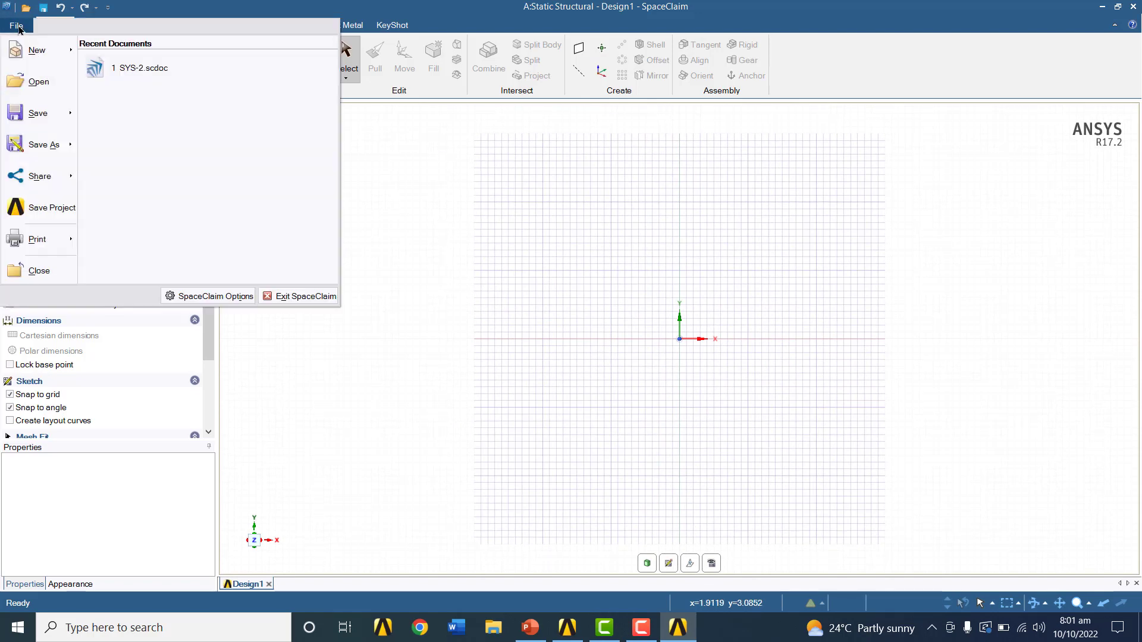
mouse_move(24, 45)
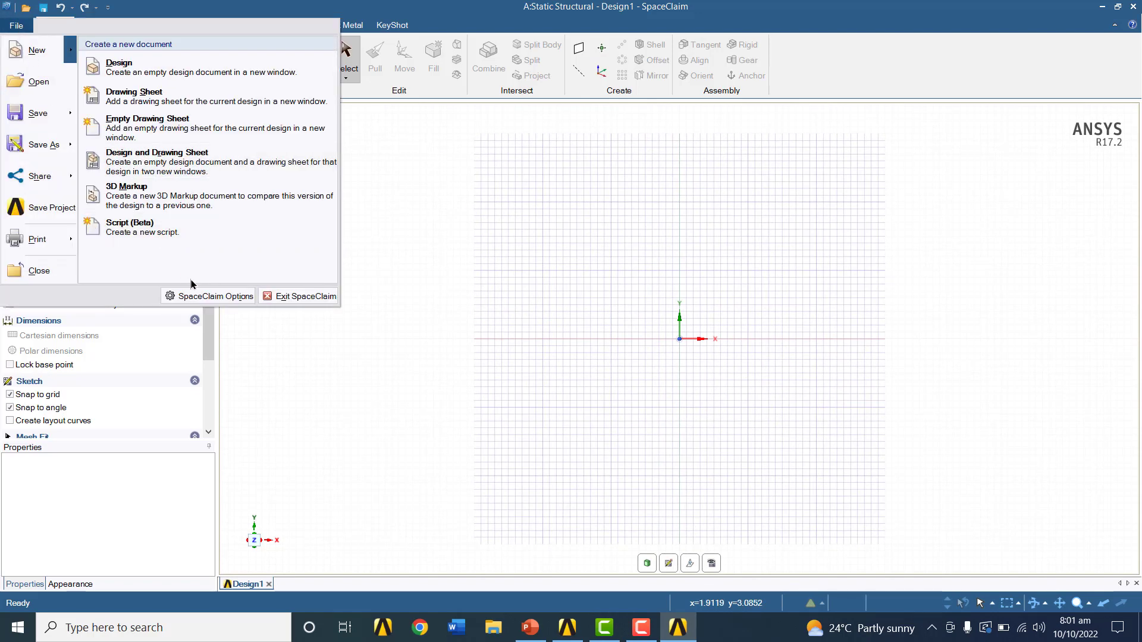
left_click(209, 297)
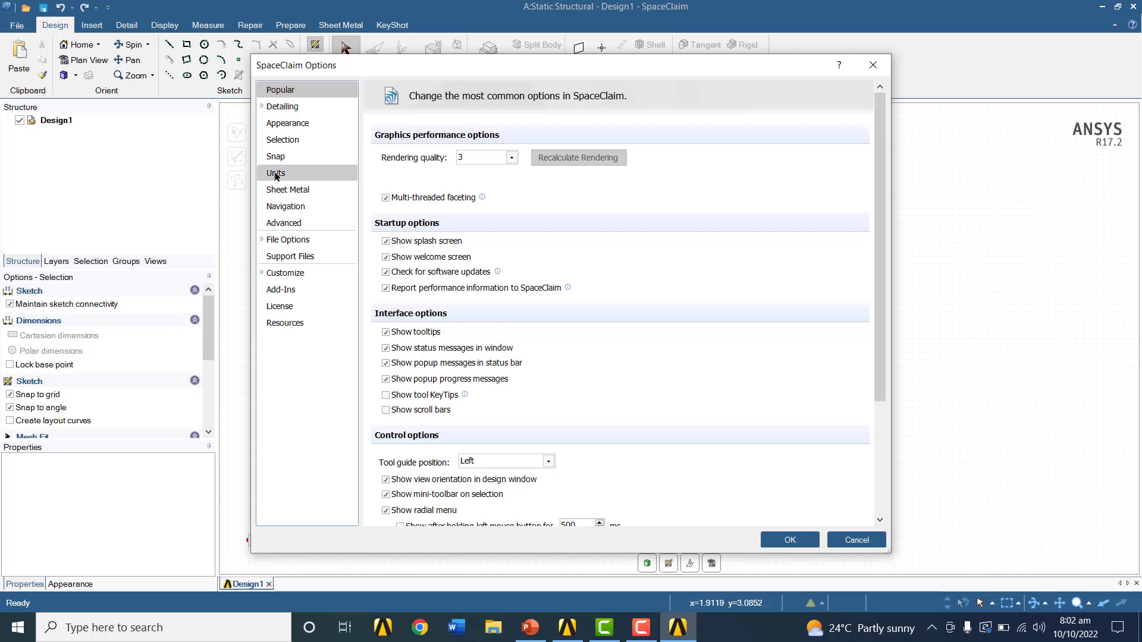
left_click(275, 173)
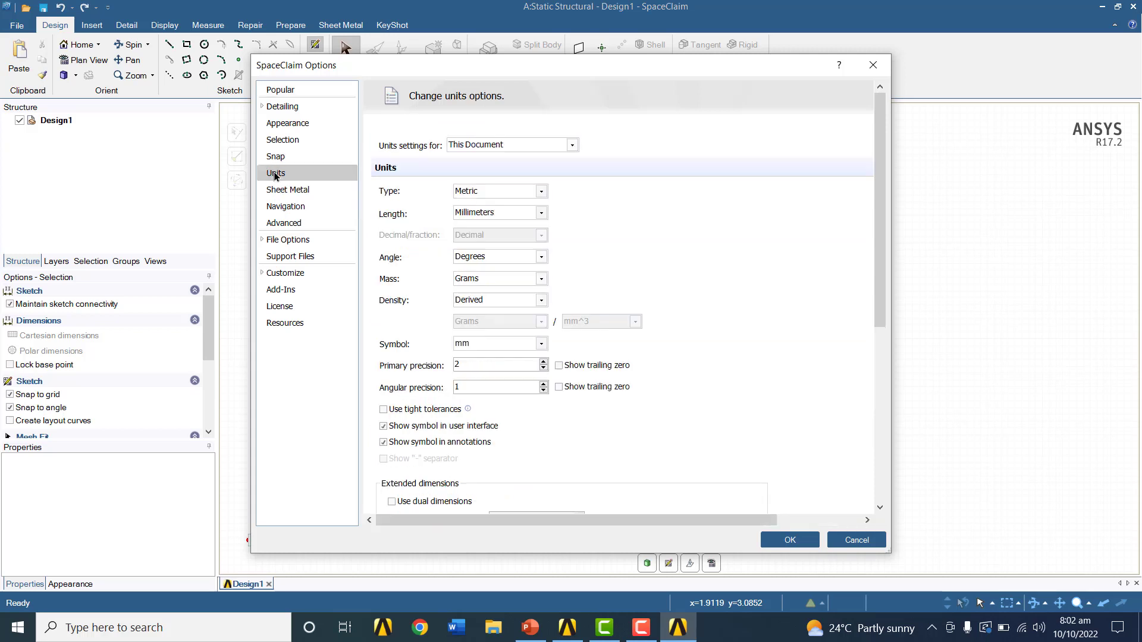
left_click(541, 192)
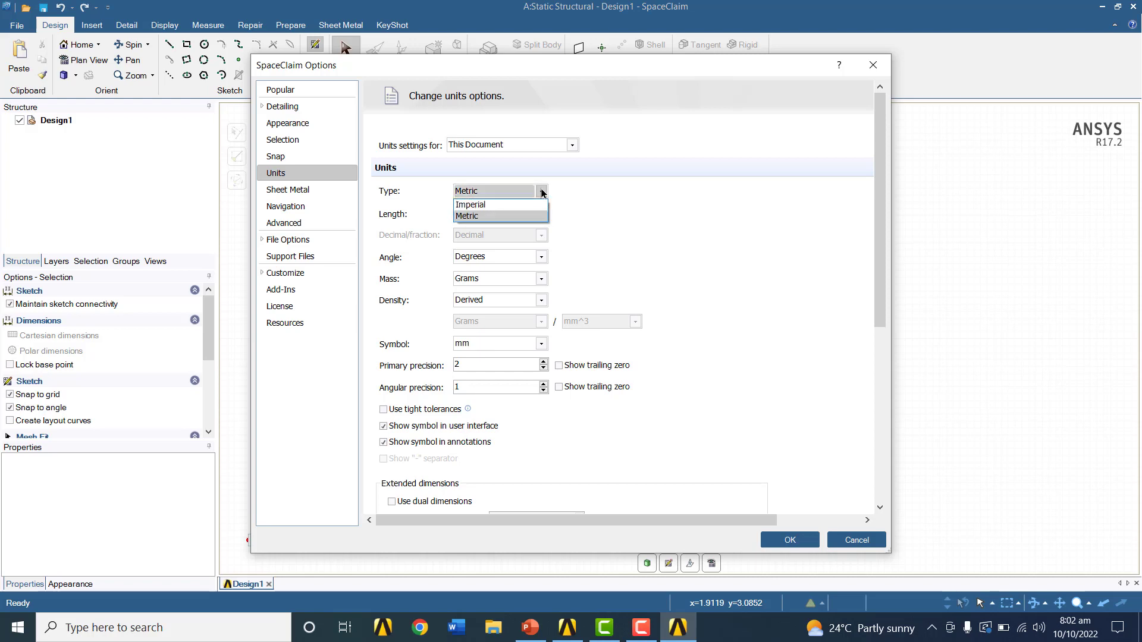
left_click(521, 205)
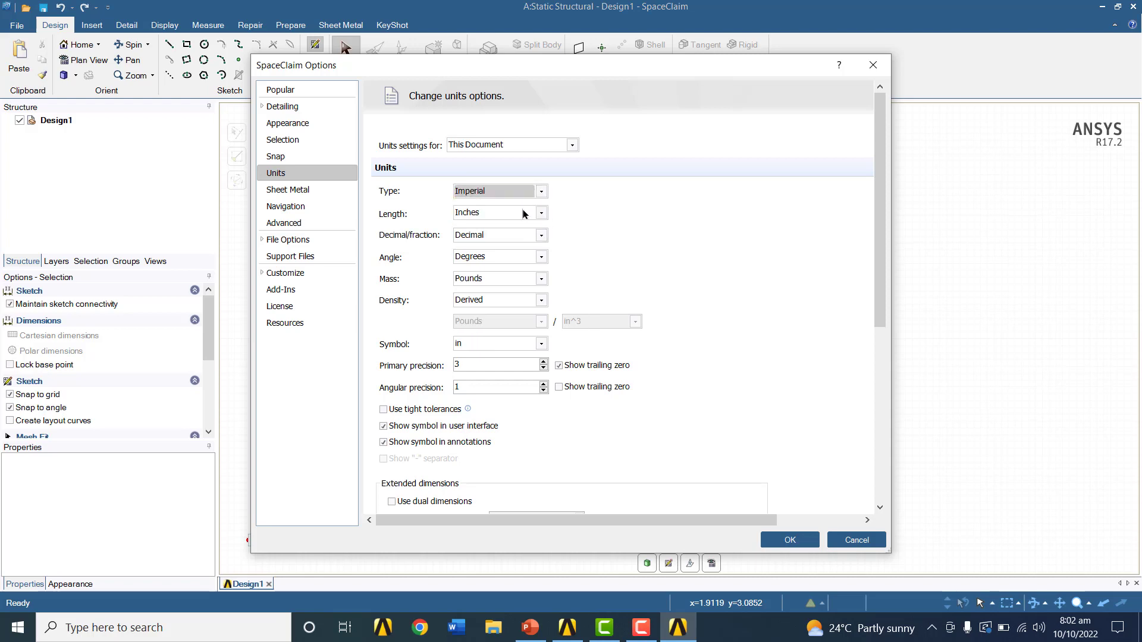
left_click(780, 535)
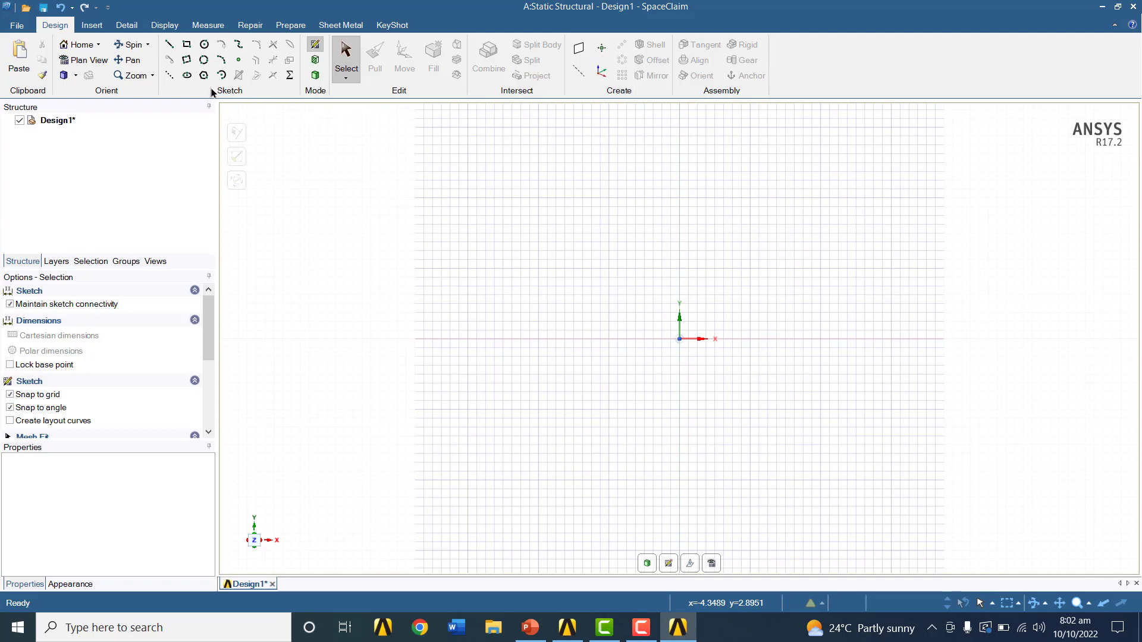
Draw a vertical construction line 120 in long upward from the origin
left_click(169, 76)
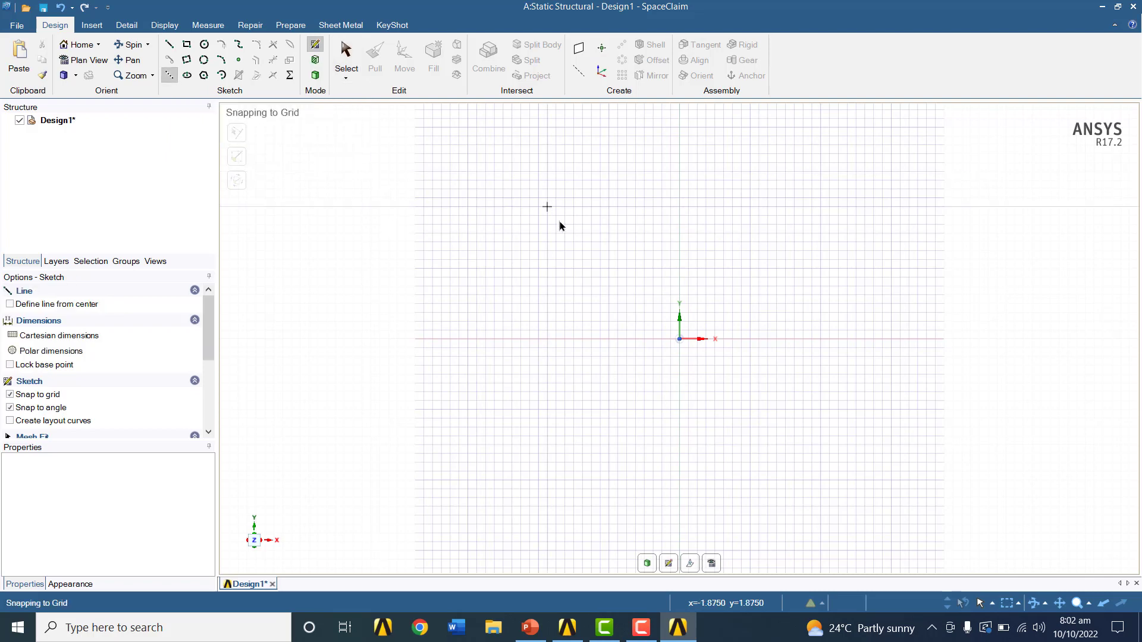
left_click(680, 340)
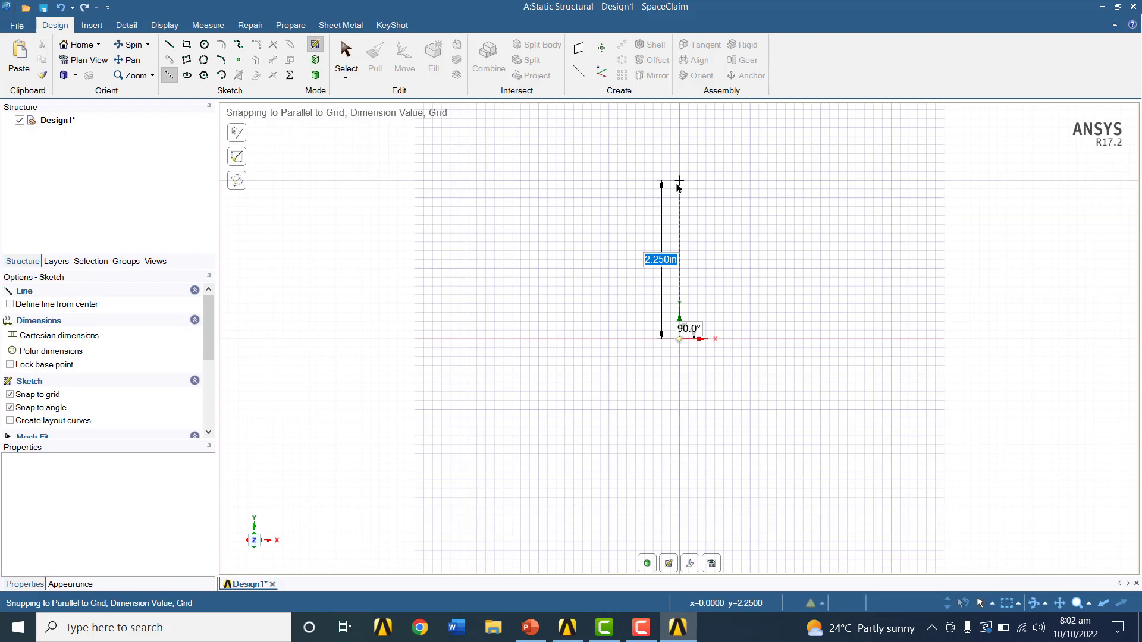
type("12")
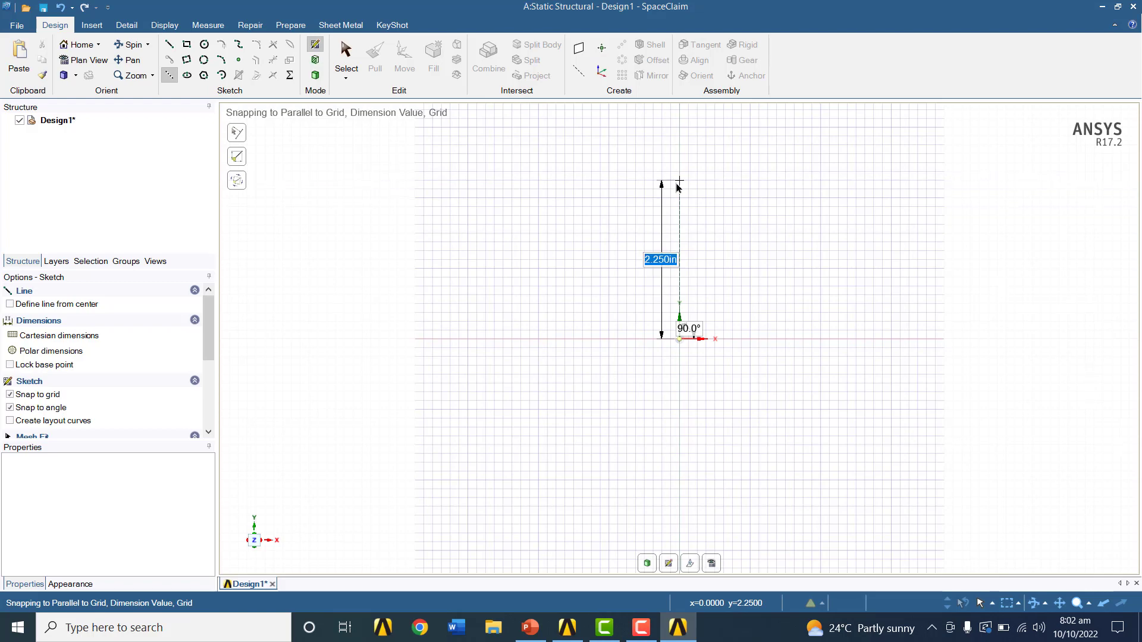
key("Return")
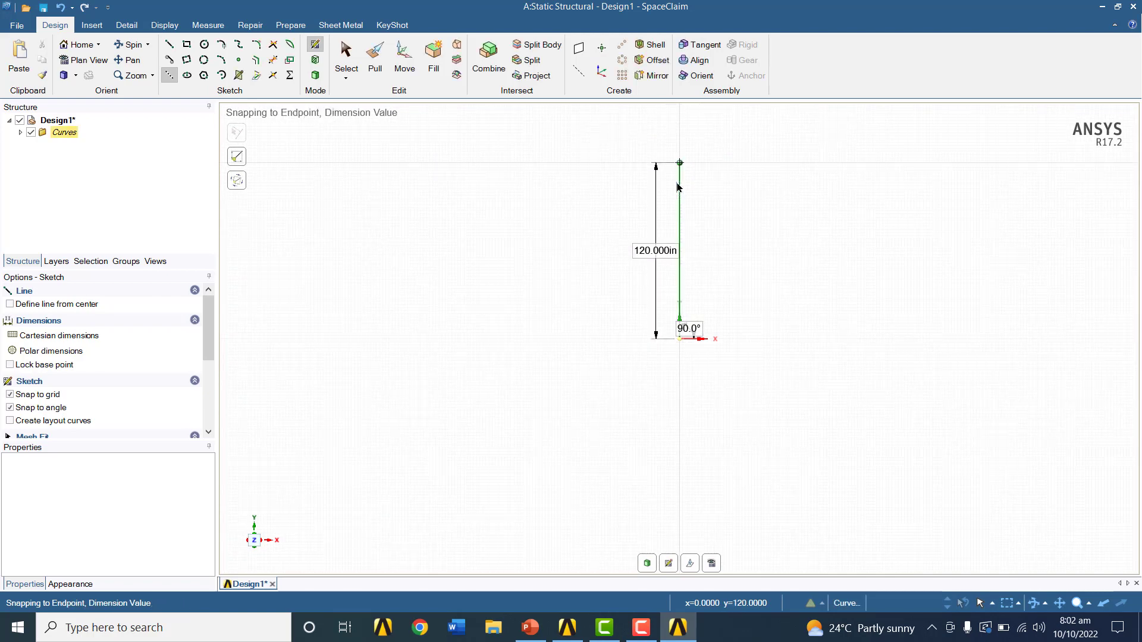
scroll(678, 187, "up", 3)
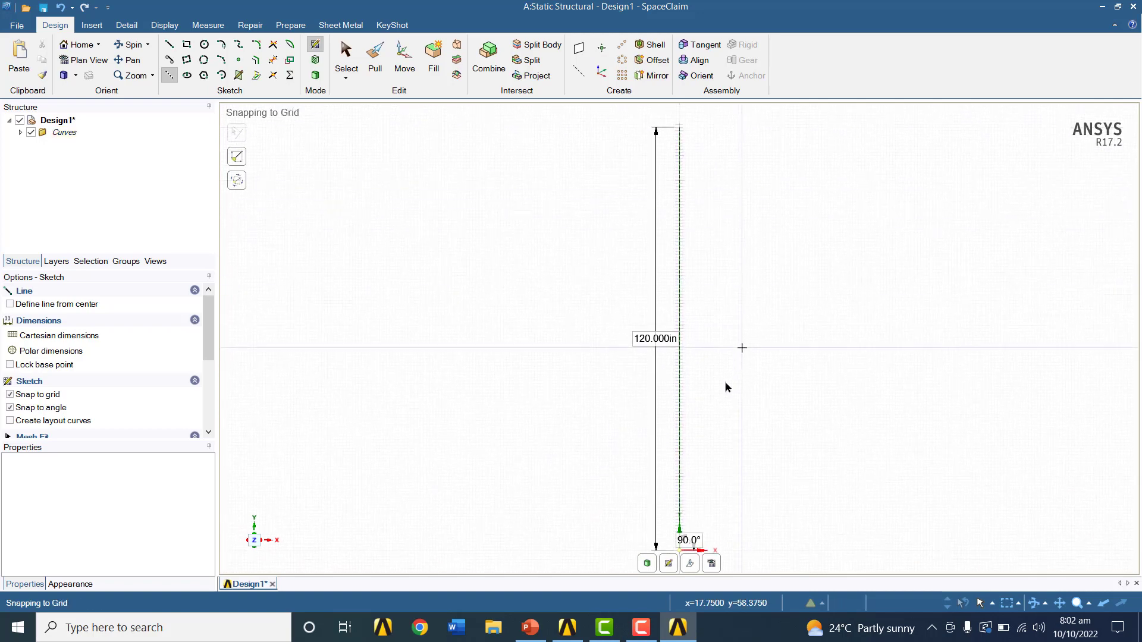
Consult the rigid plane frame slide in PowerPoint, and back in SpaceClaim draw a horizontal 120 in construction line from the vertical line's upper end
left_click(531, 630)
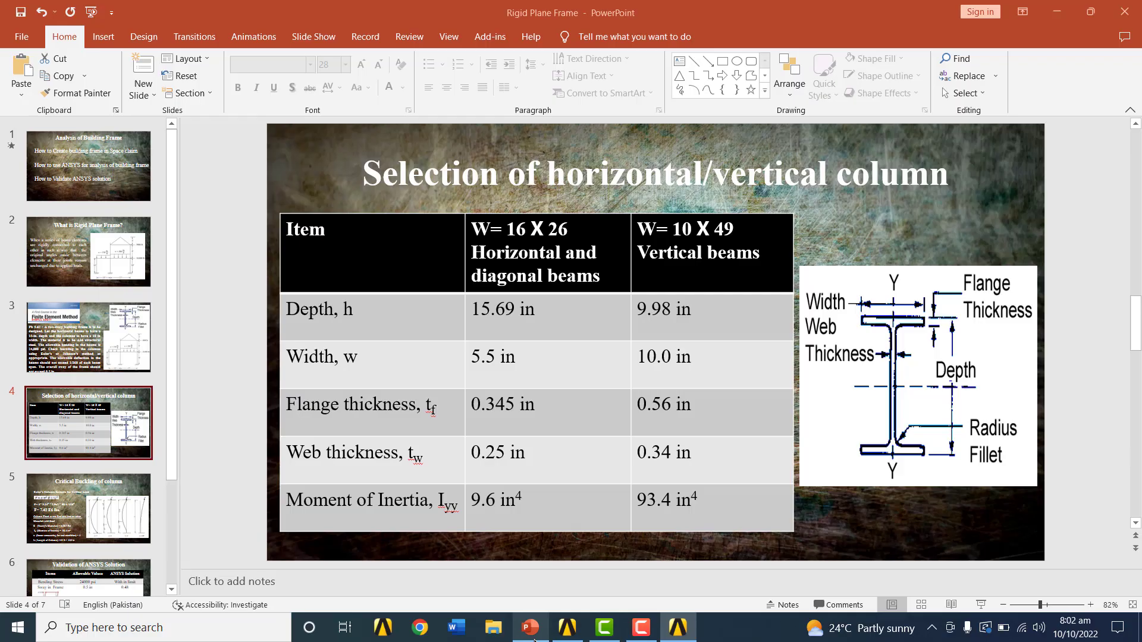
left_click(131, 256)
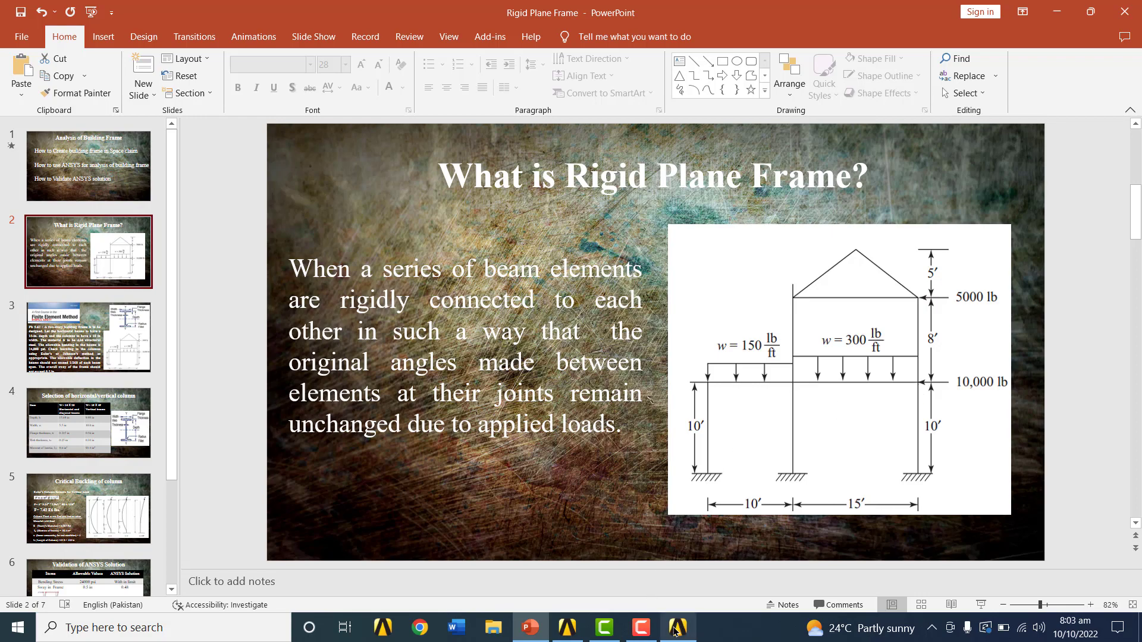
mouse_move(675, 632)
left_click(671, 568)
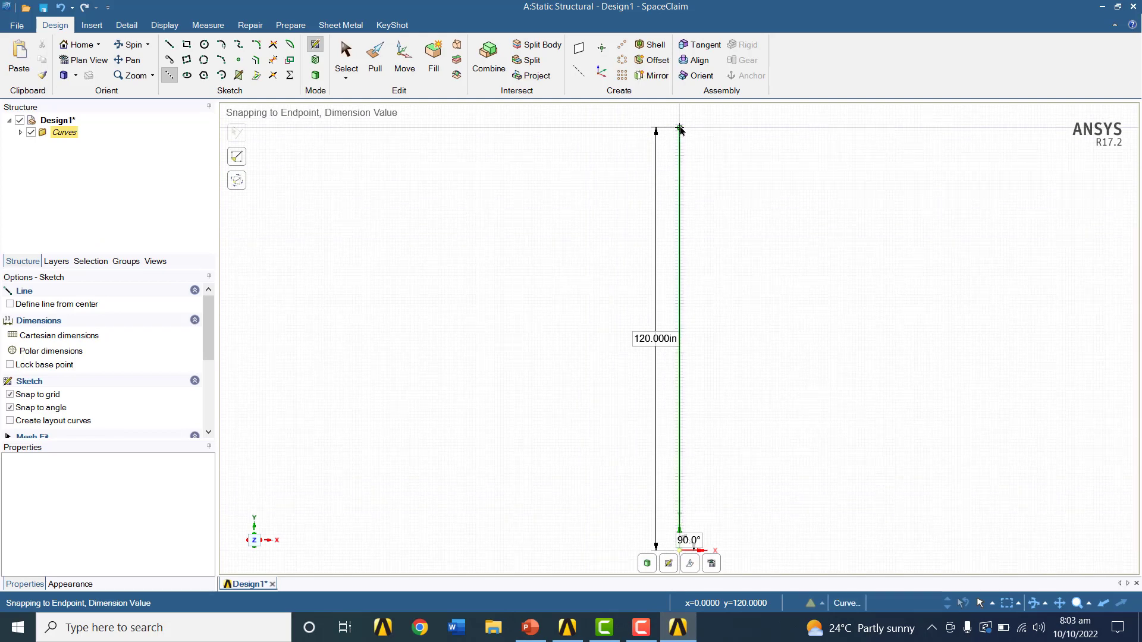
left_click(680, 128)
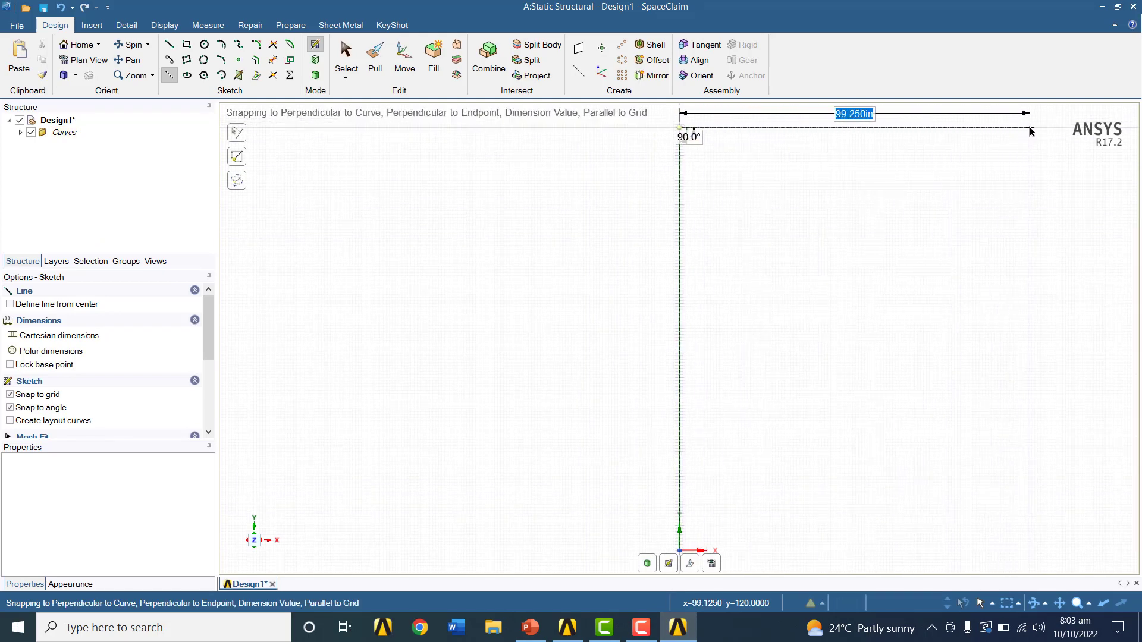
type("120")
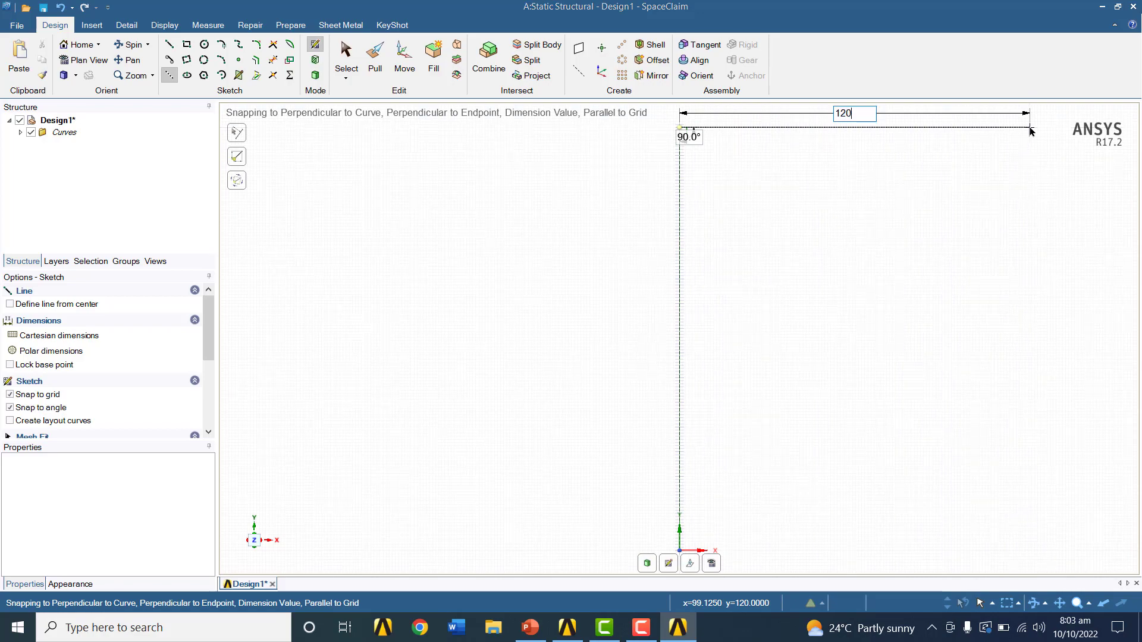
key("Return")
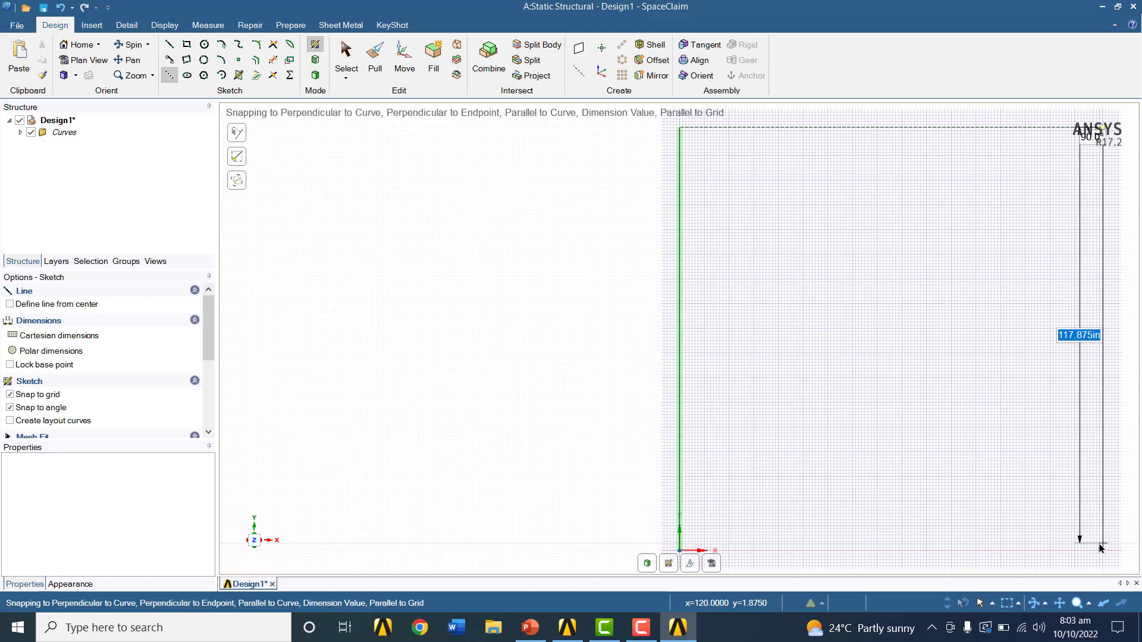
Draw a 120 in vertical construction line downward from the far end of the horizontal line and end the line chain
type("12")
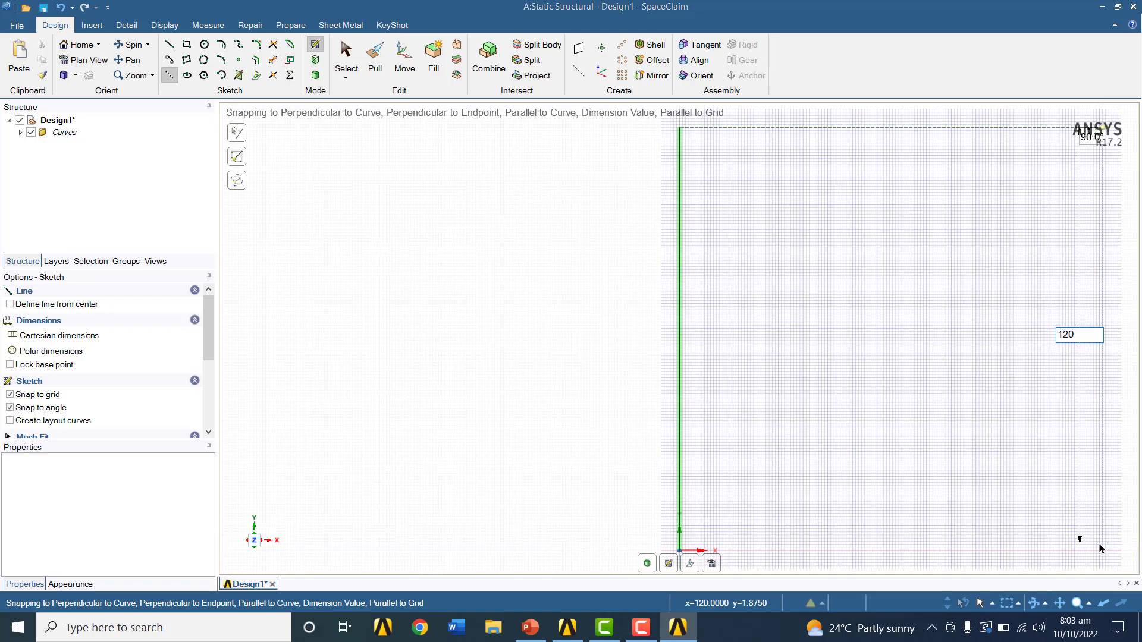
type("0")
key("Return")
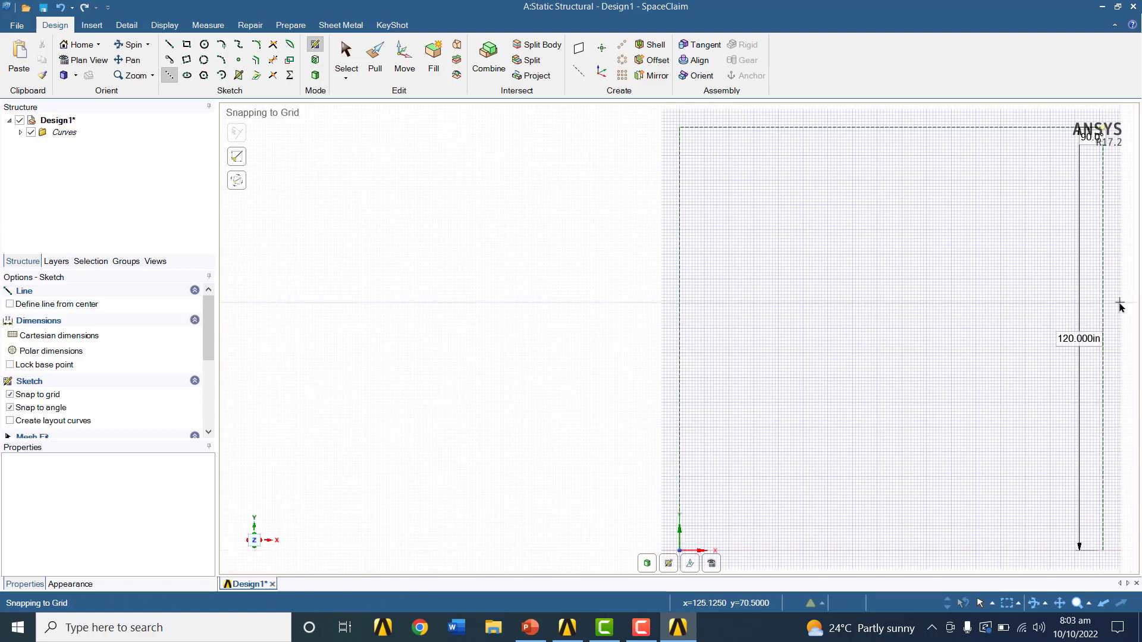
key("Escape")
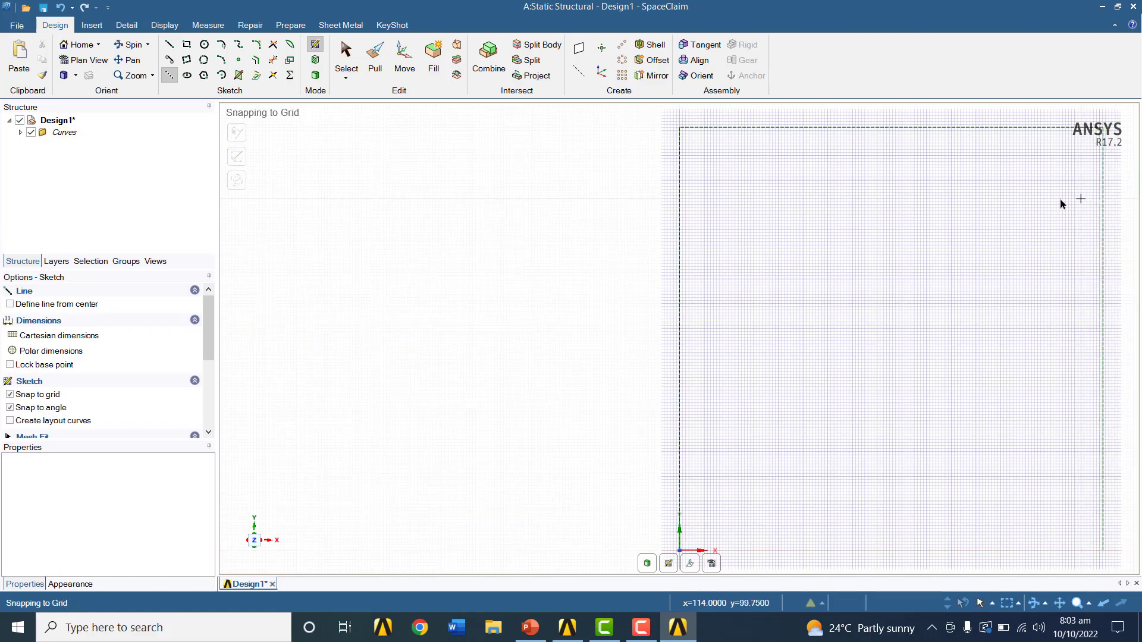
Draw a horizontal 180 in construction line outward from the upper end of the second vertical line, extending the existing beam
scroll(826, 214, "down", 3)
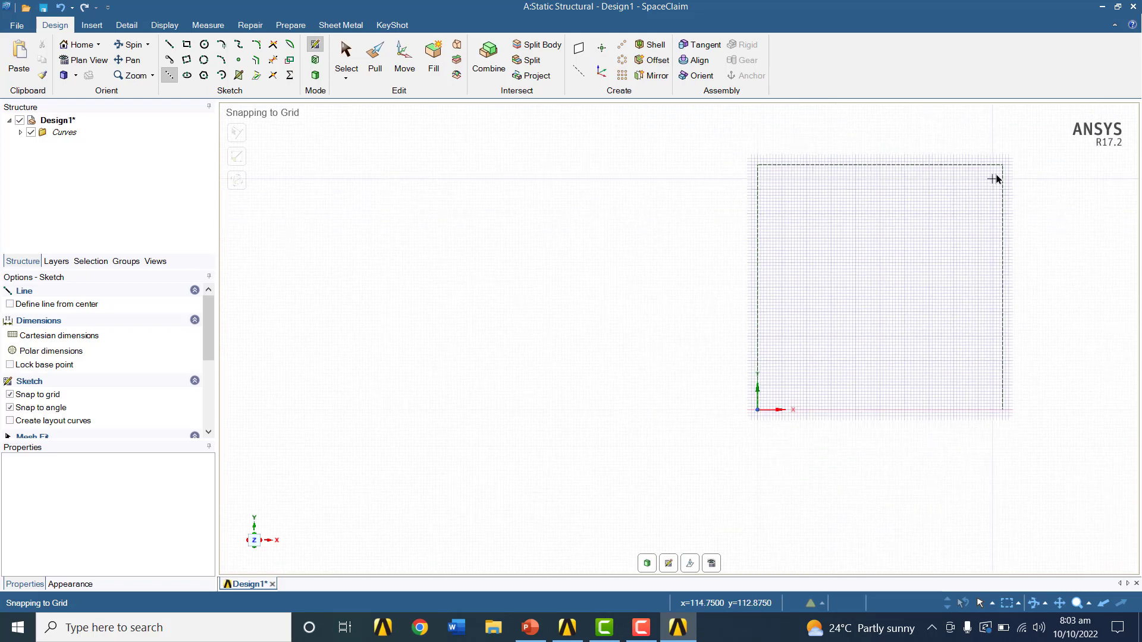
left_click(169, 76)
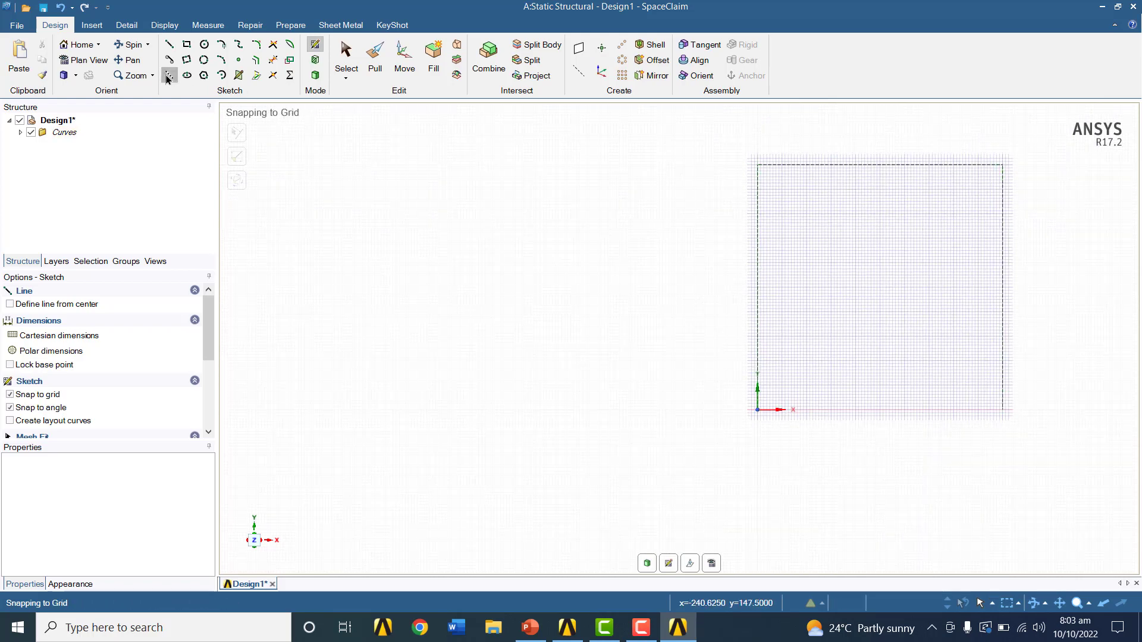
left_click(1003, 166)
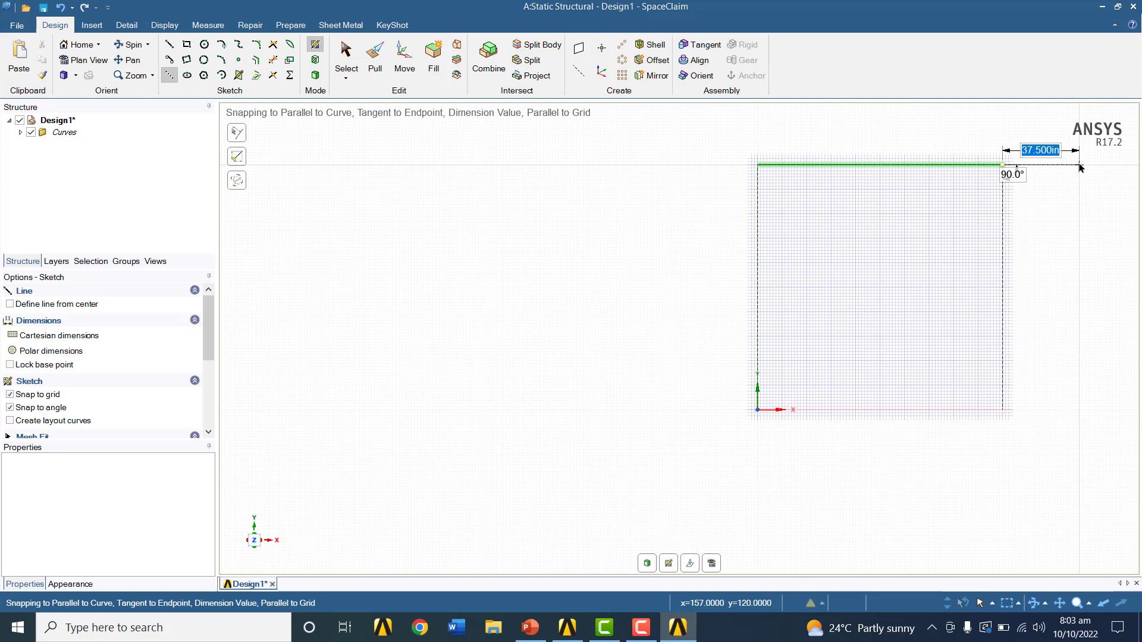
type("18")
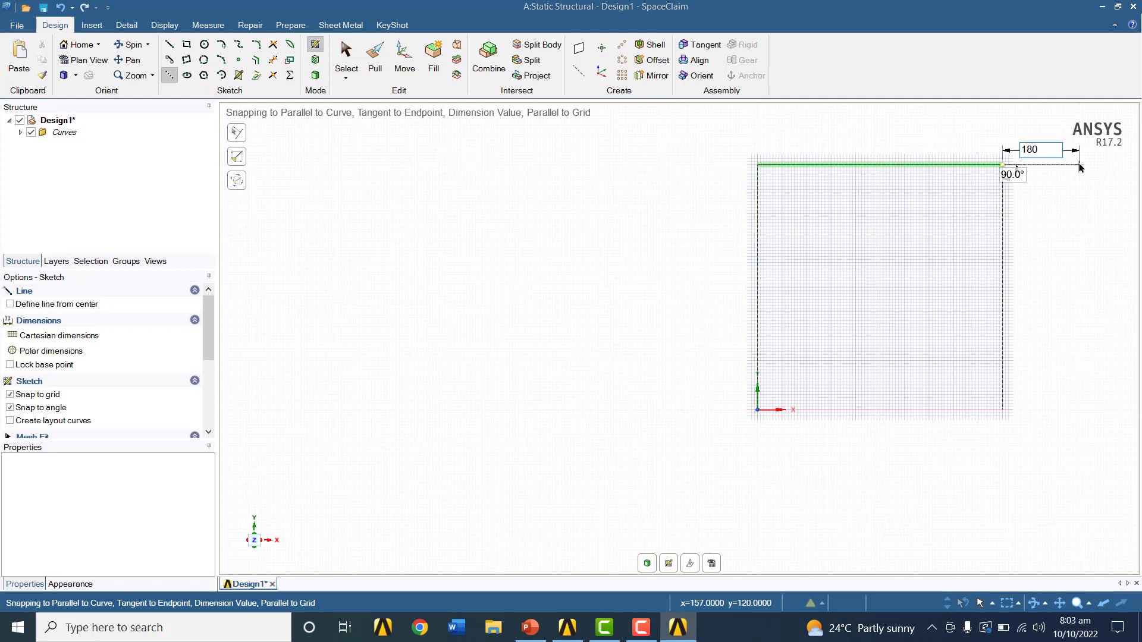
type("00in")
key("Return")
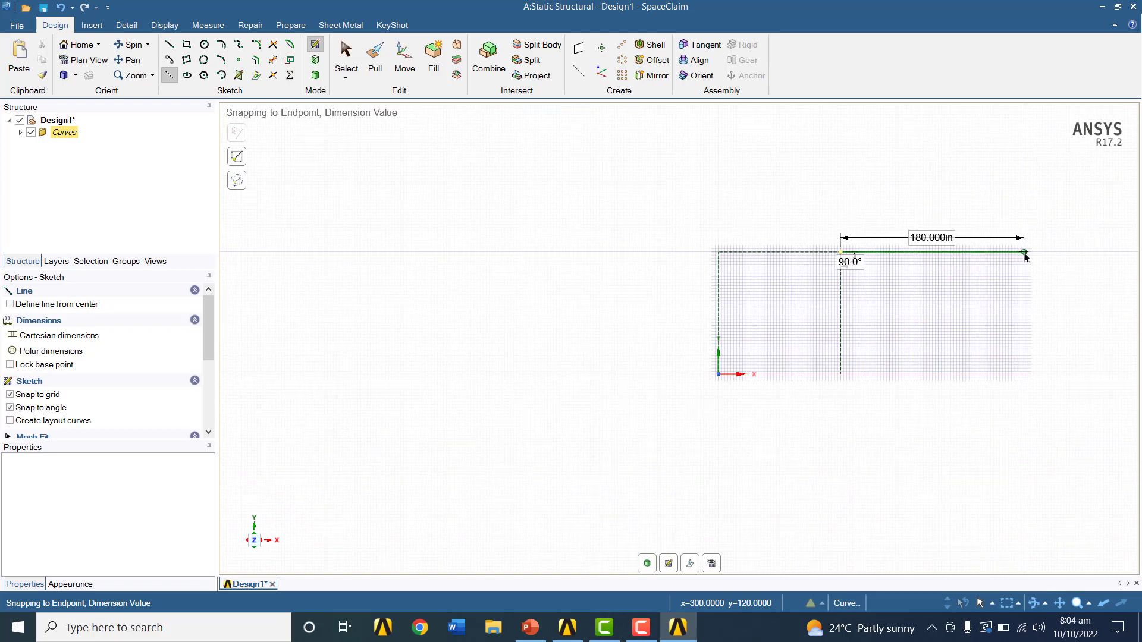
From the far end of the 180 in line, draw one vertical construction line 120 in downward and another 96 in upward
left_click(1024, 252)
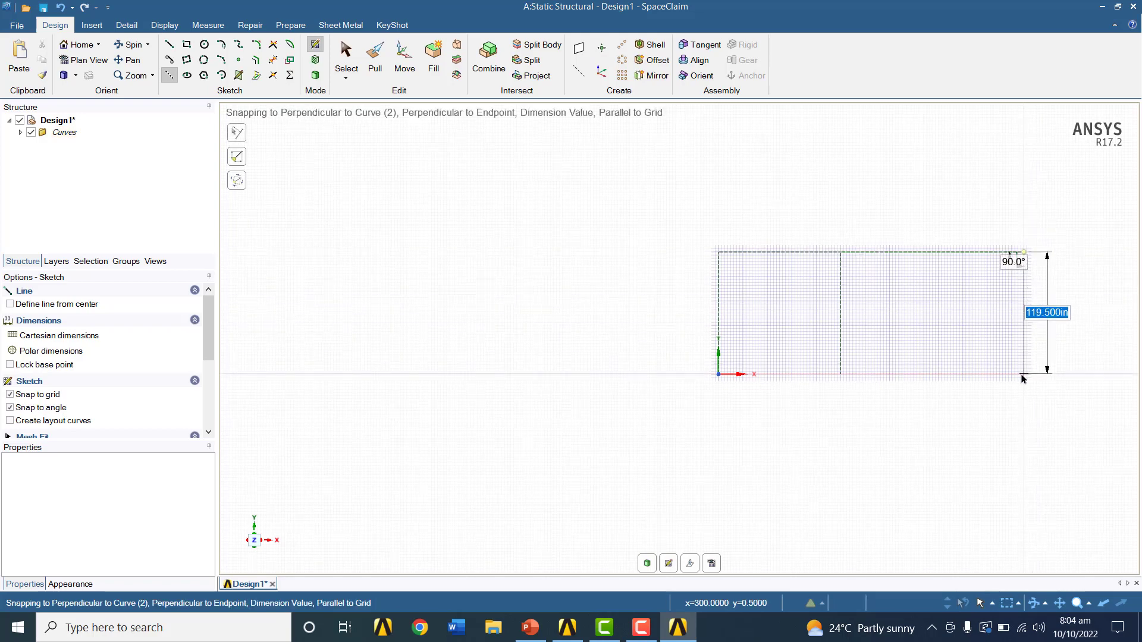
type("120")
key("Return")
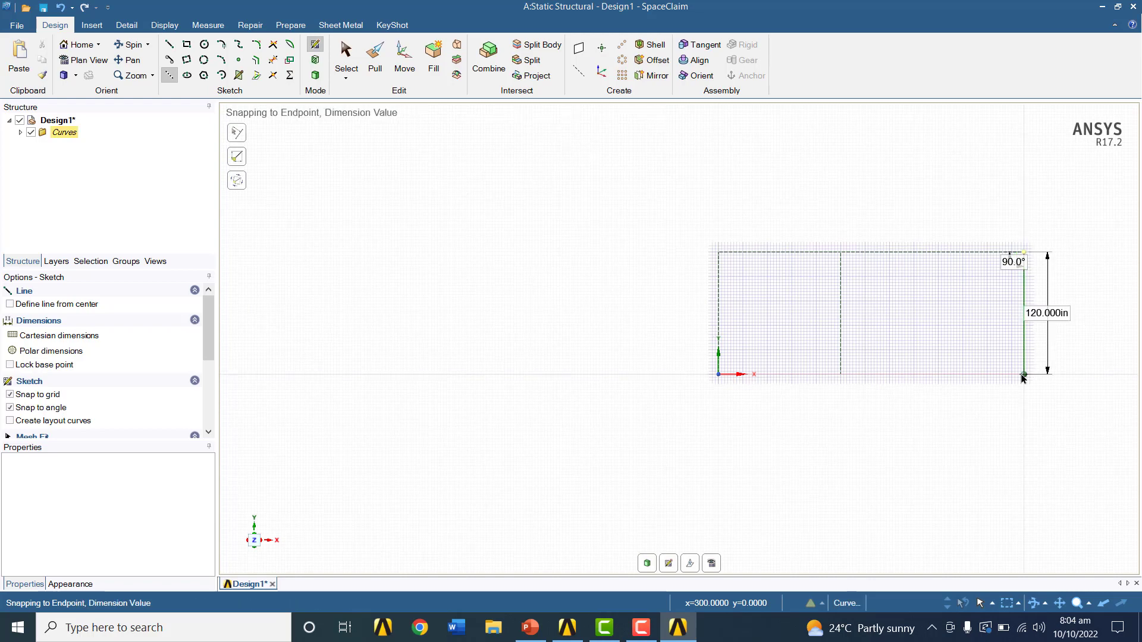
left_click(1024, 253)
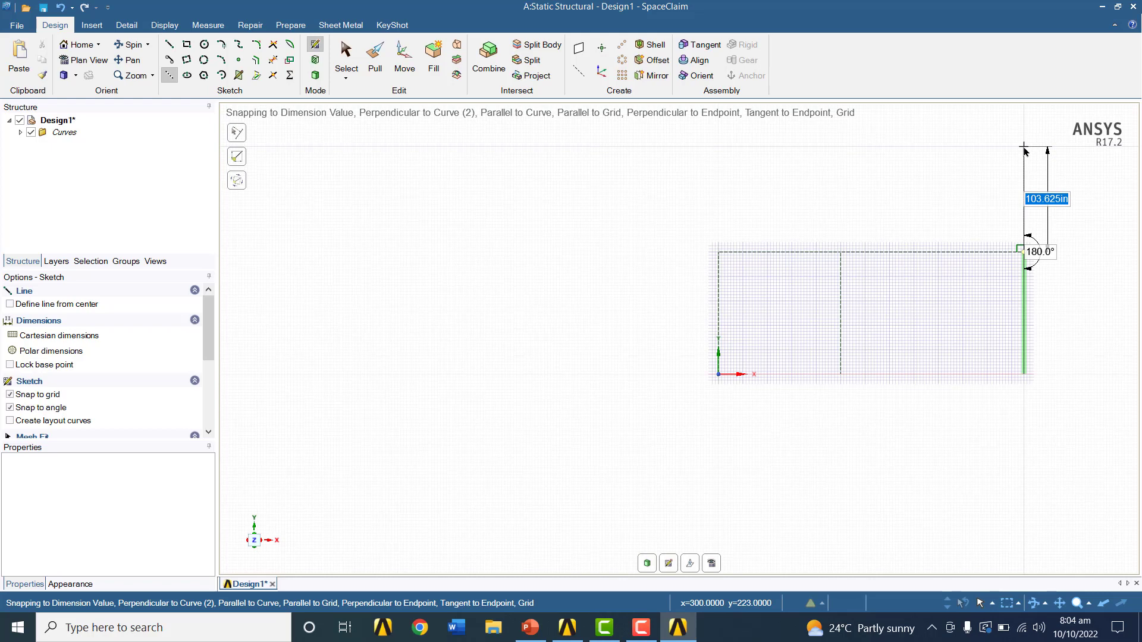
type("96")
key("Return")
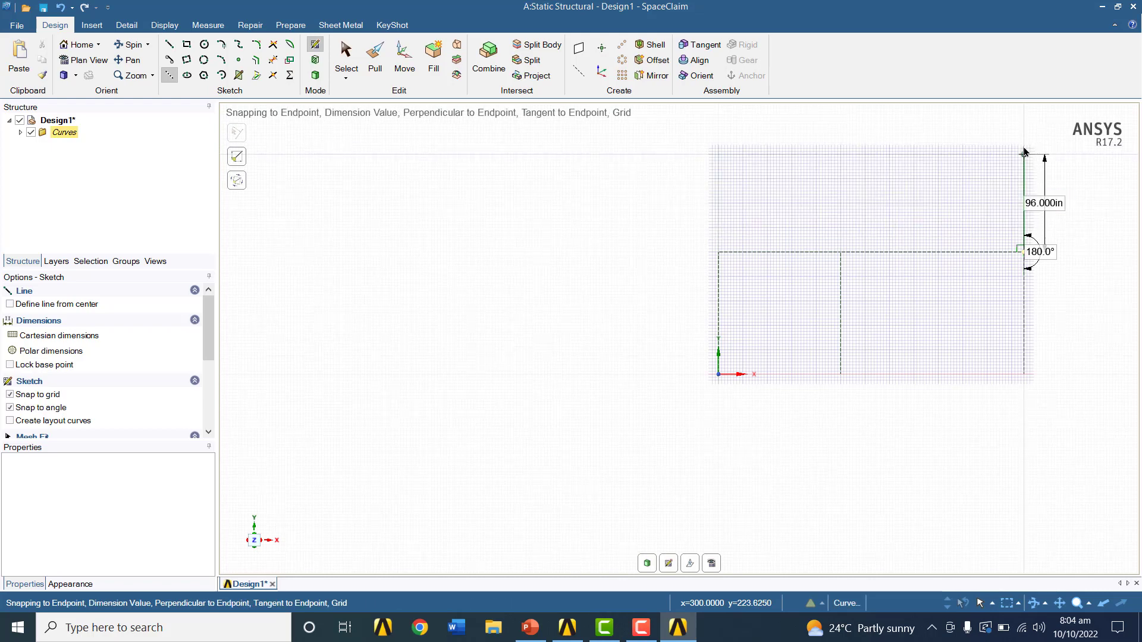
Consult the frame slide in PowerPoint, and back in SpaceClaim close the upper storey with a 180 in horizontal and a 96 in vertical construction line
left_click(531, 628)
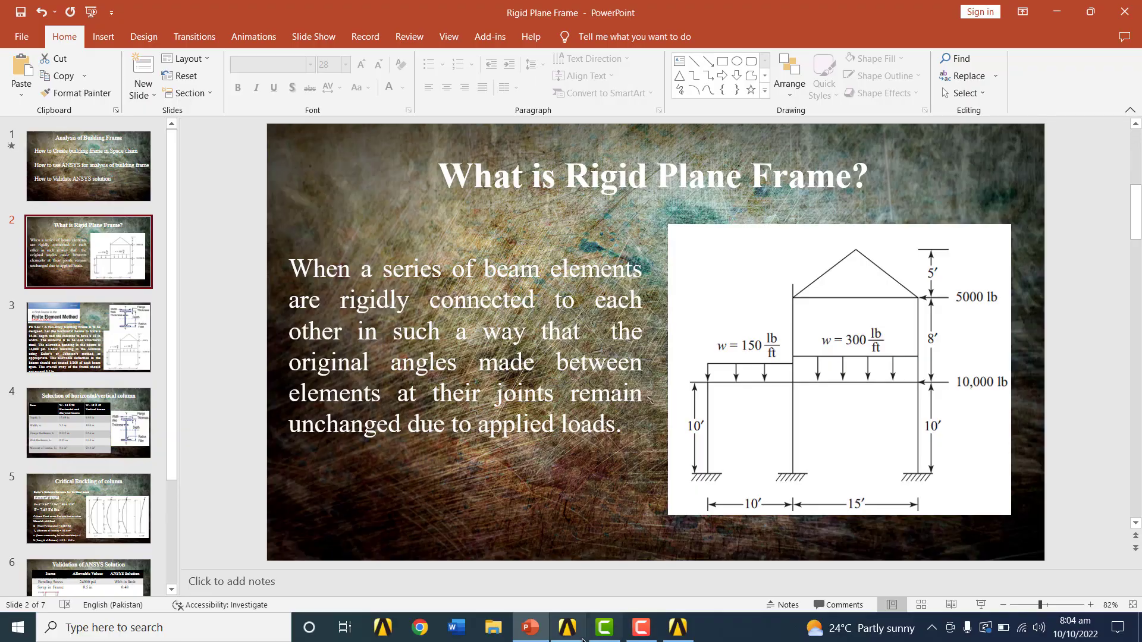
left_click(678, 628)
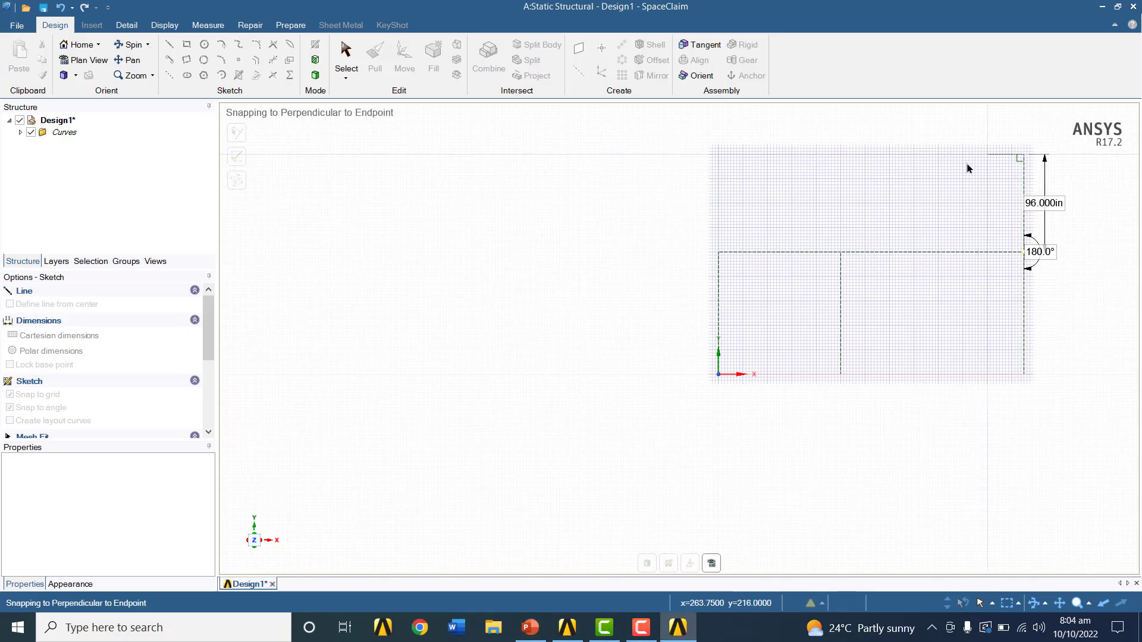
left_click(1024, 155)
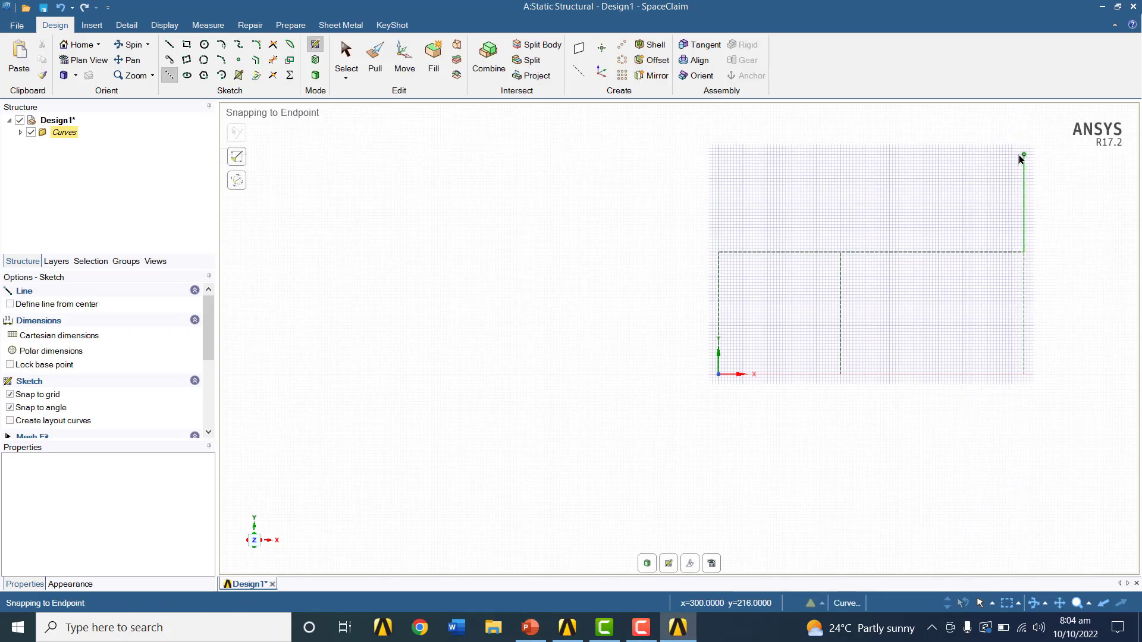
left_click(839, 154)
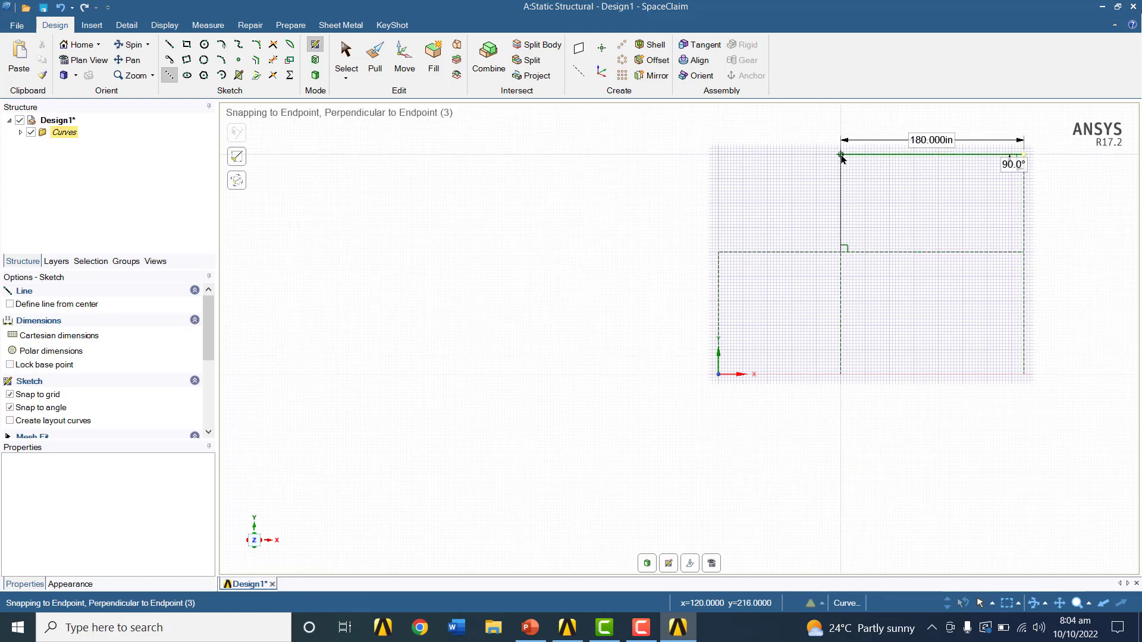
left_click(841, 155)
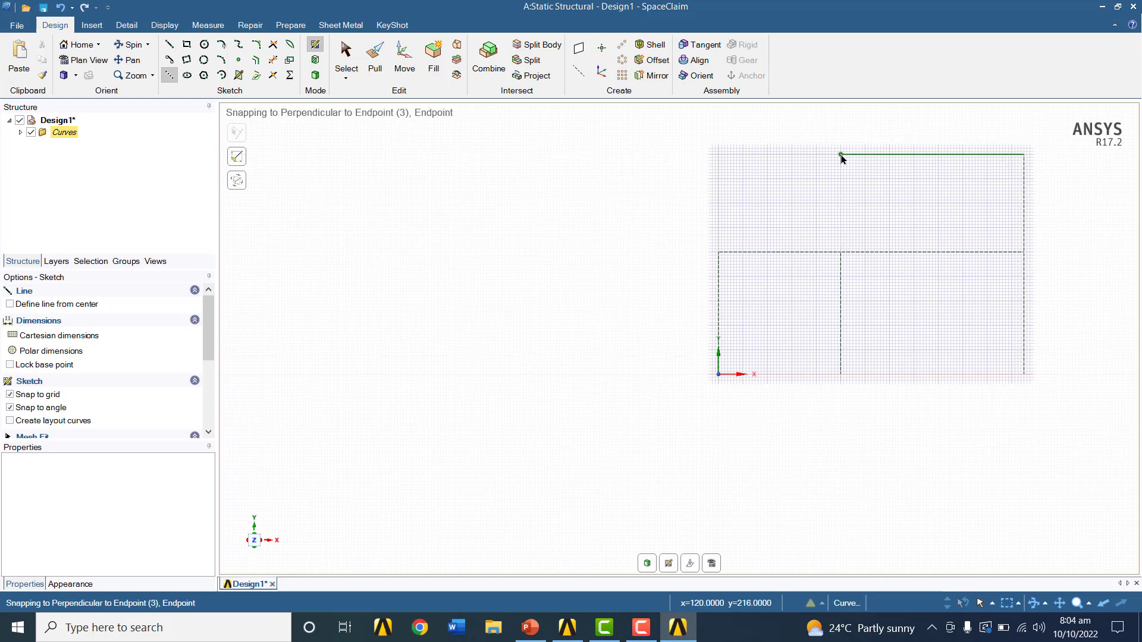
left_click(841, 252)
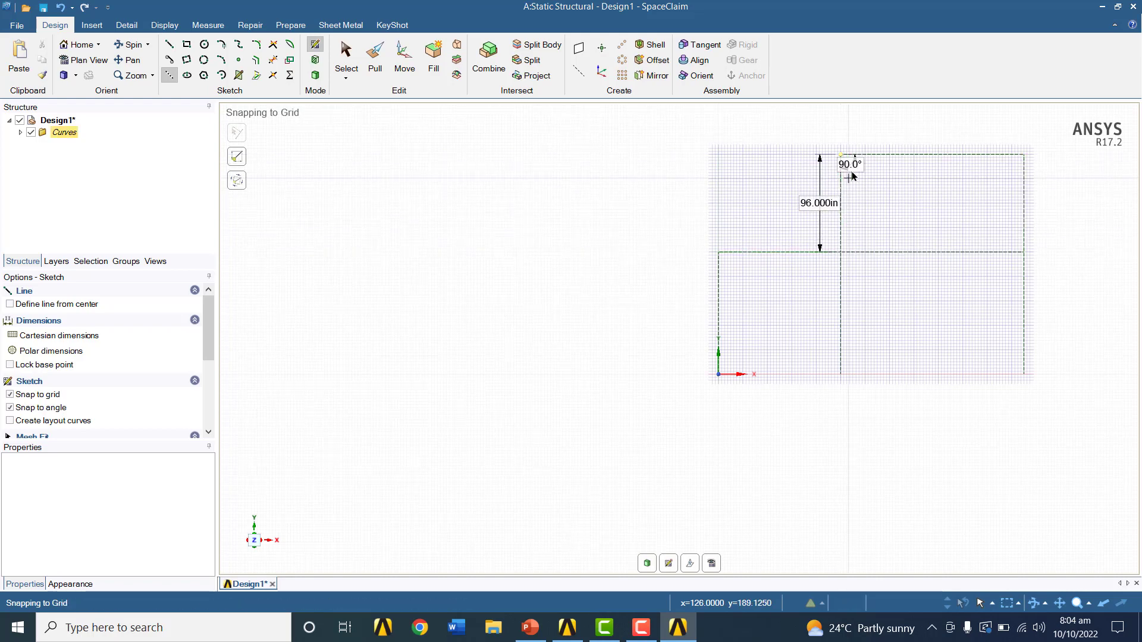
Draw a 60 in vertical construction line up from the top beam's midpoint and join its peak to both upper corners with sloping lines
left_click(932, 155)
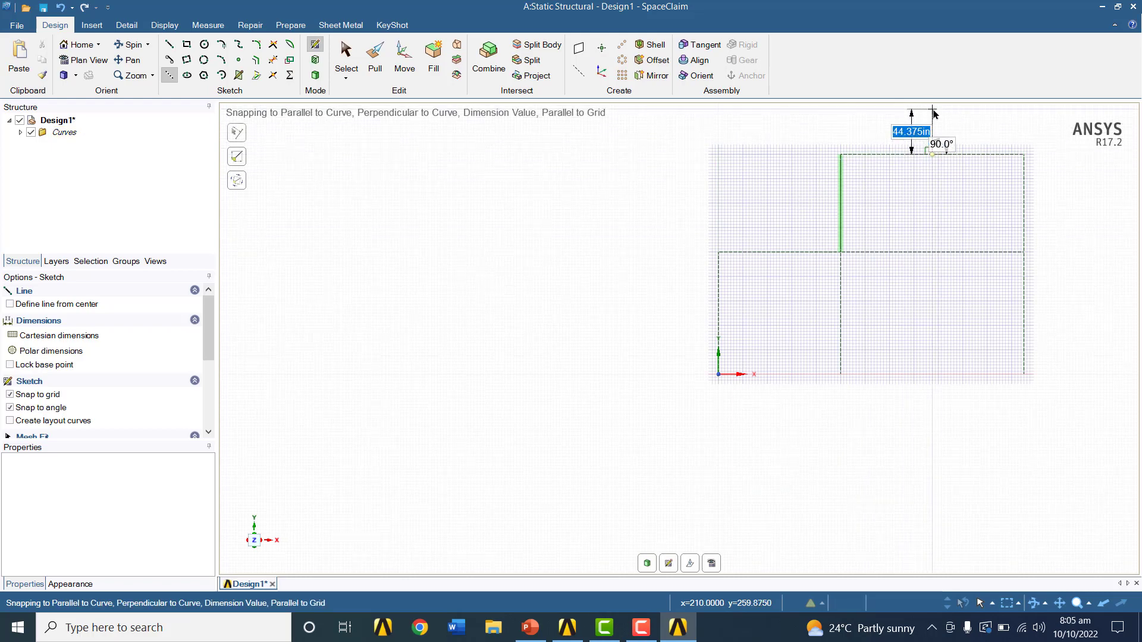
type("60")
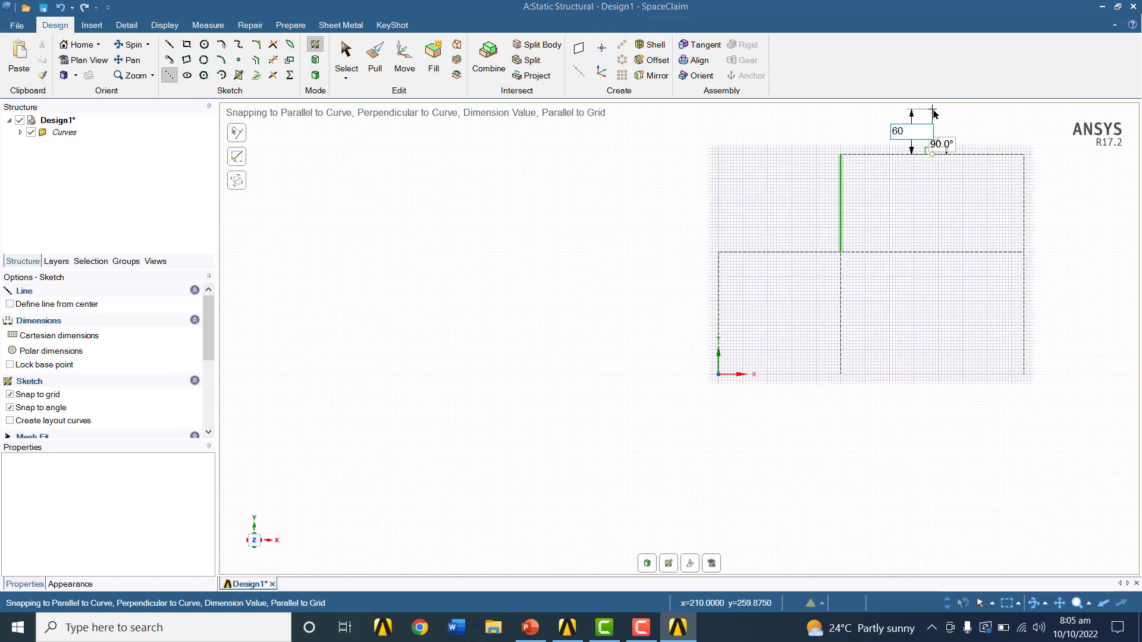
key("Return")
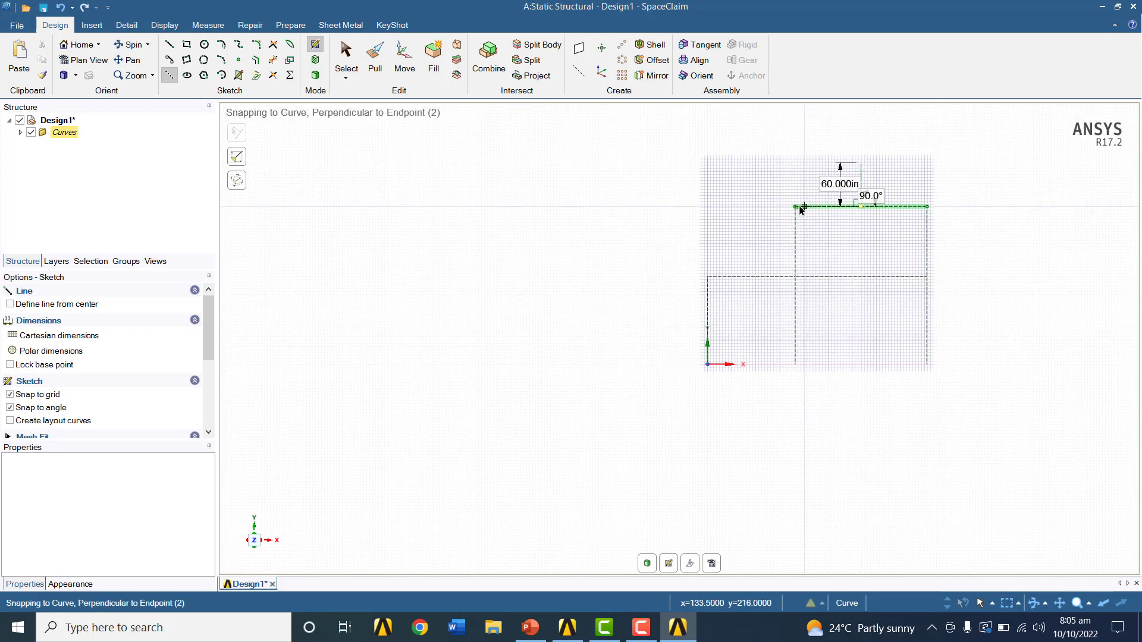
left_click(797, 207)
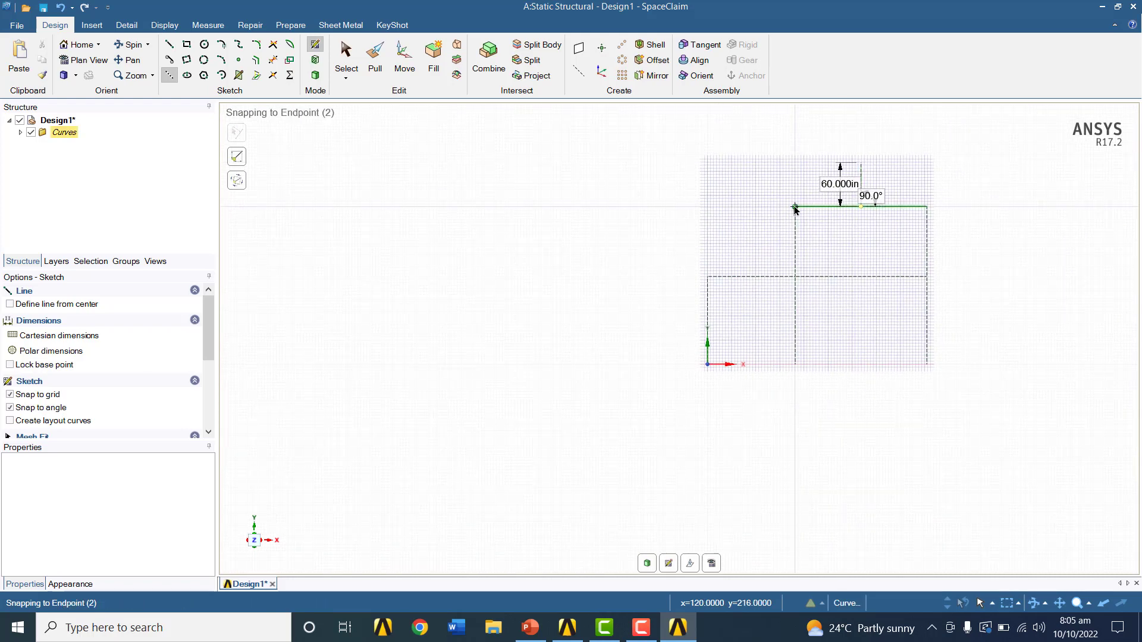
left_click(862, 162)
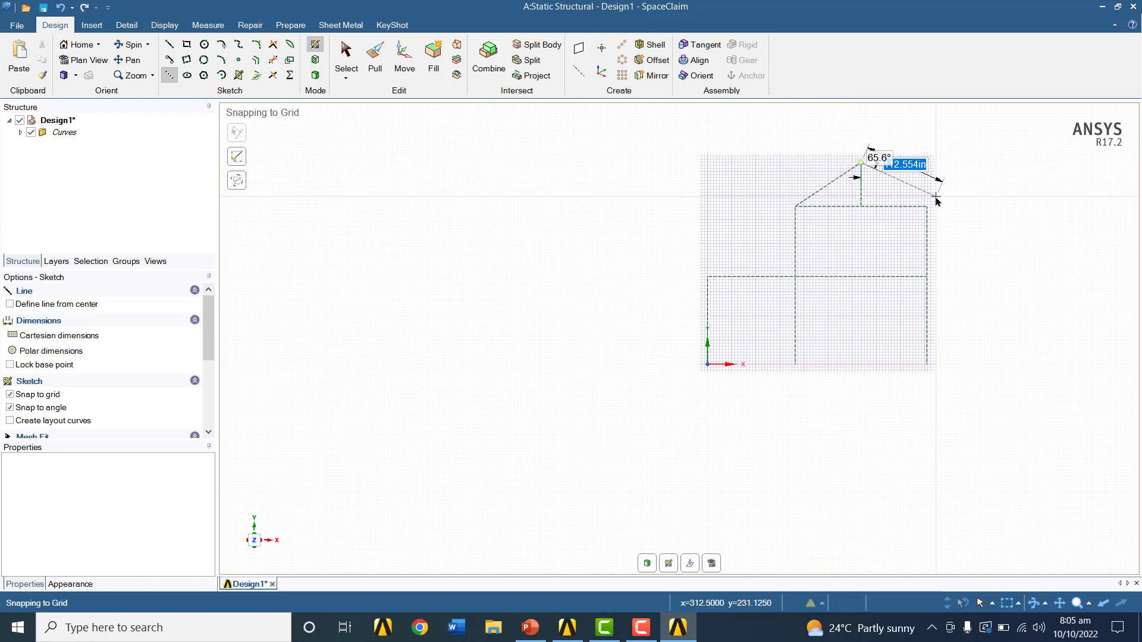
left_click(926, 207)
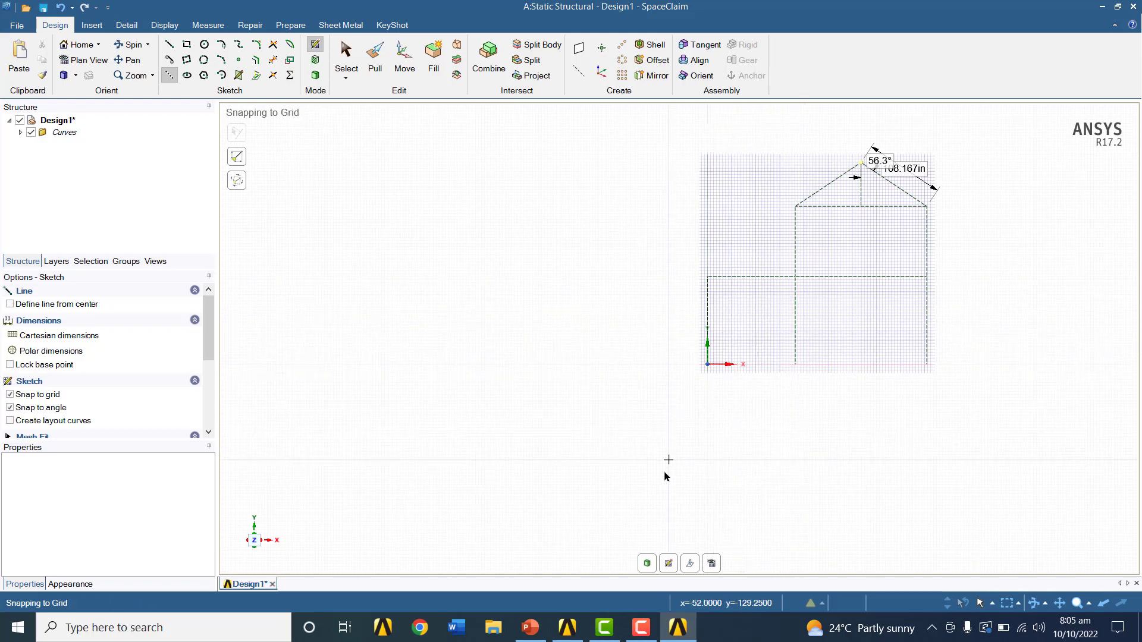
Place a new sketch plane on the horizontal XZ plane at the frame's base and view it in plan
left_click(80, 45)
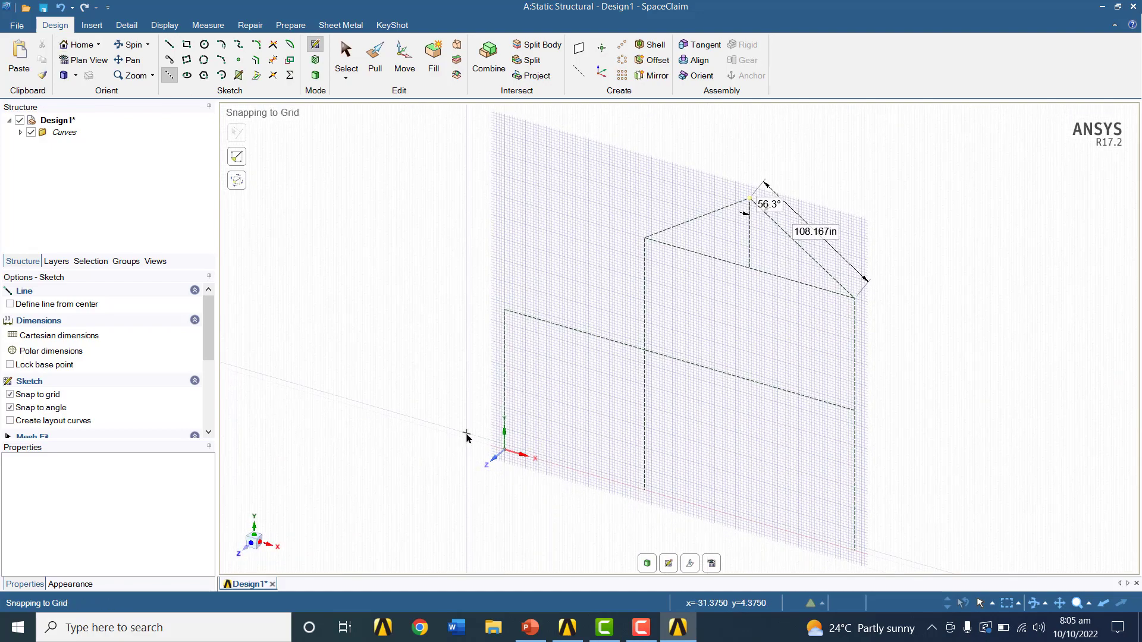
left_click(666, 565)
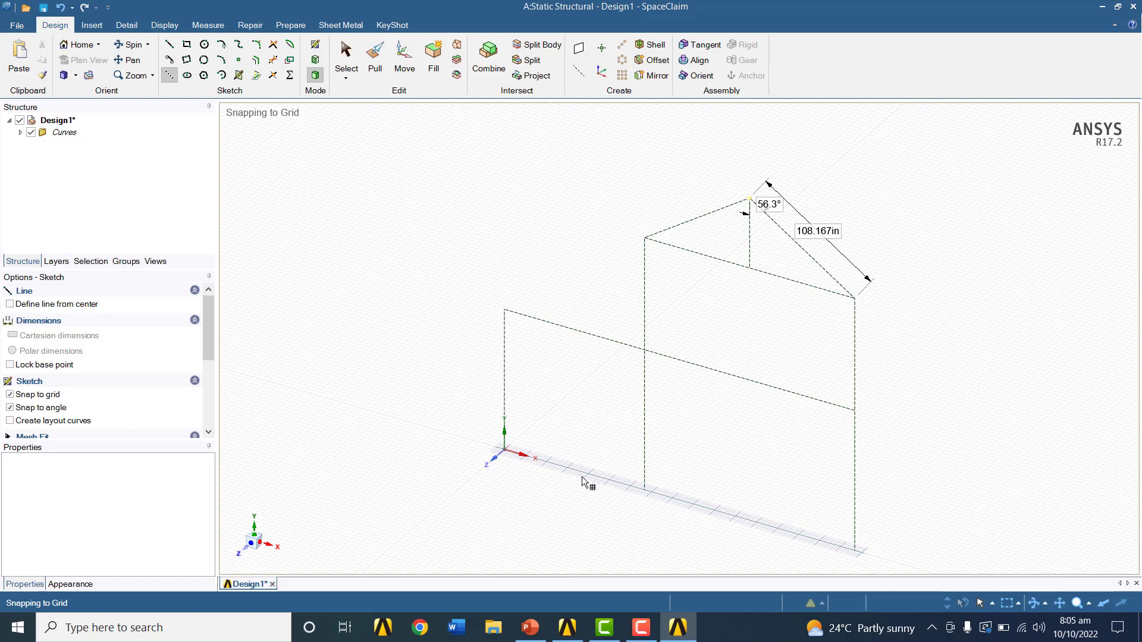
left_click(583, 474)
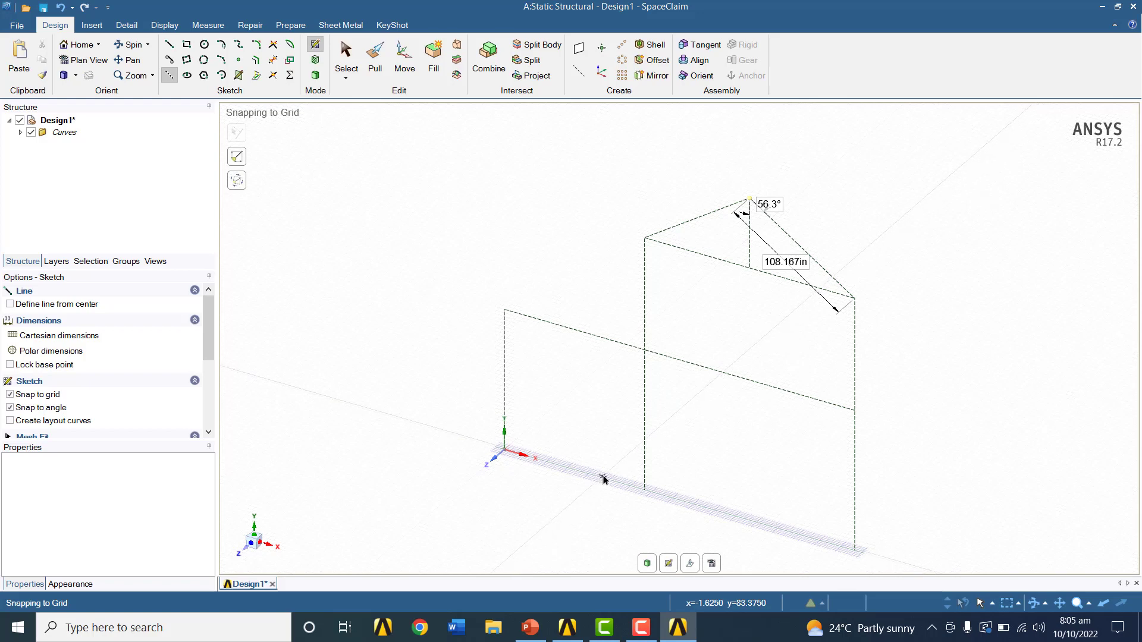
left_click(712, 563)
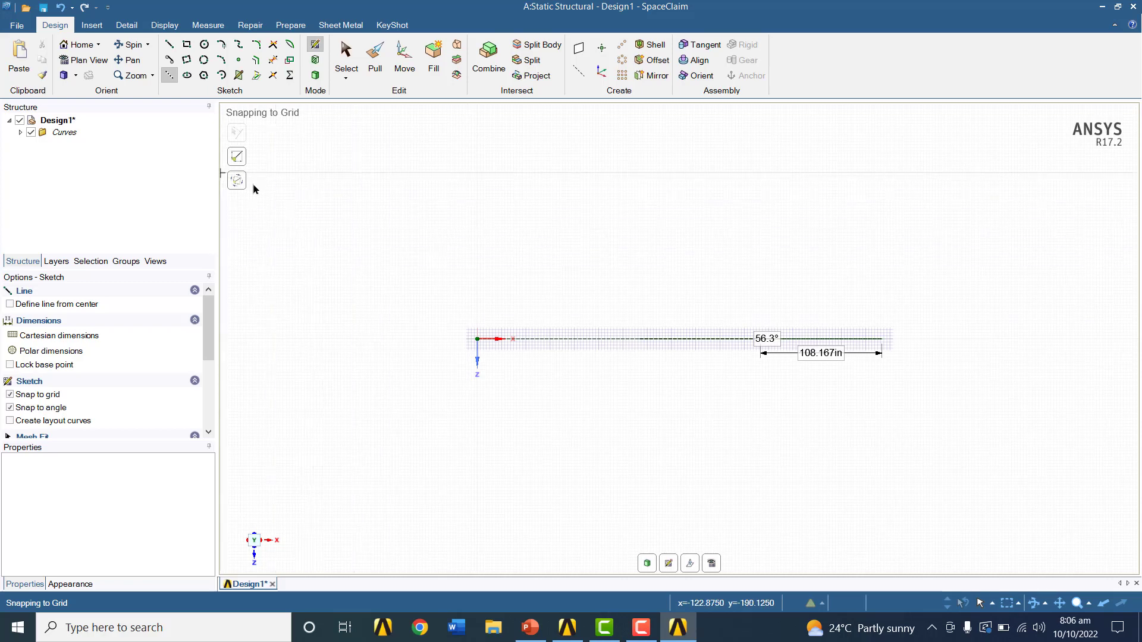
Draw a construction line about 87.5 in long from the origin along the negative Z direction and set it as the mirror line
left_click(170, 75)
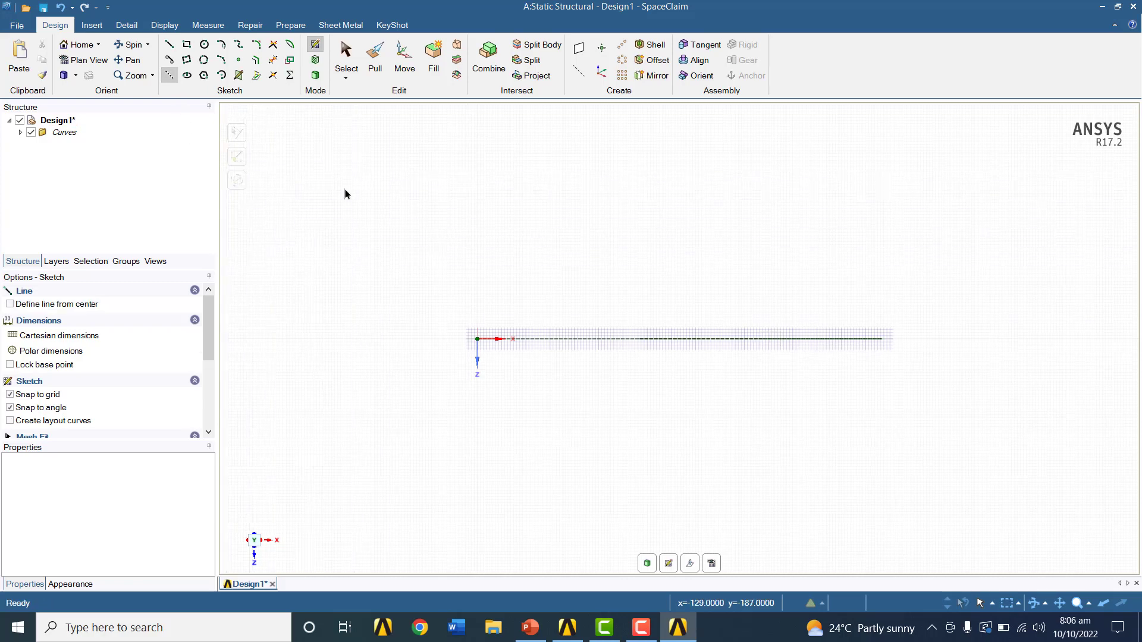
left_click(477, 340)
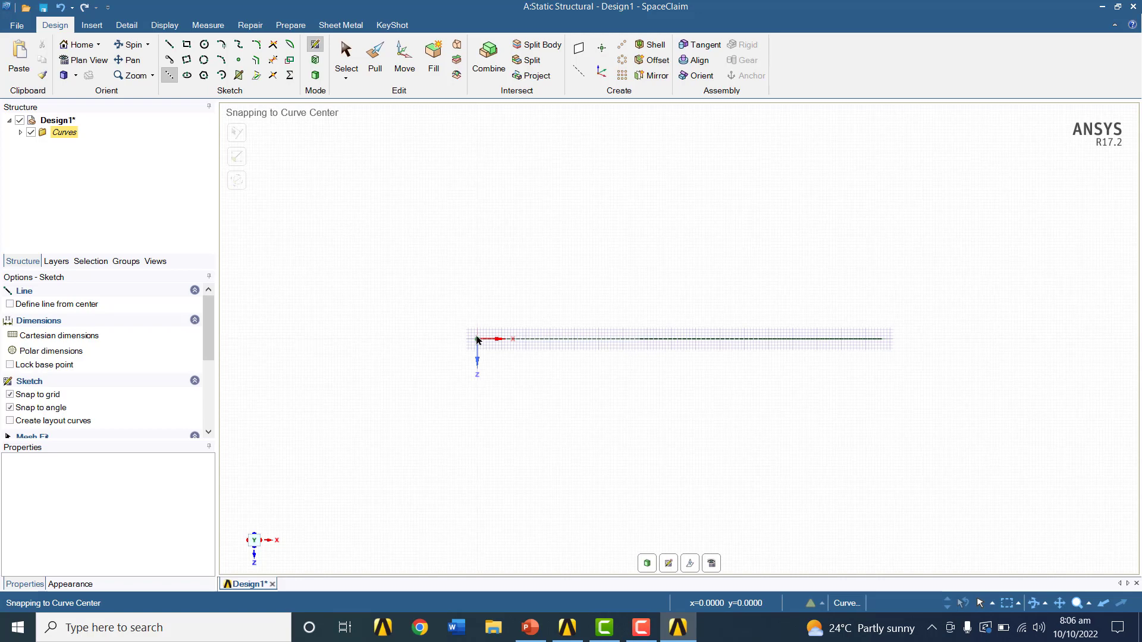
left_click(477, 222)
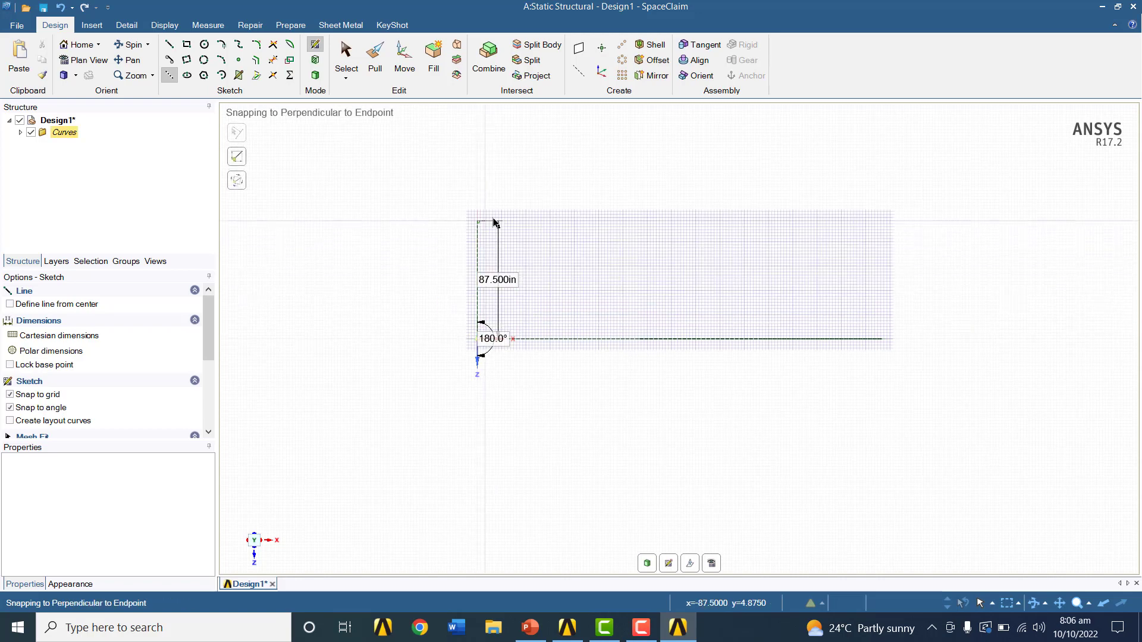
right_click(477, 256)
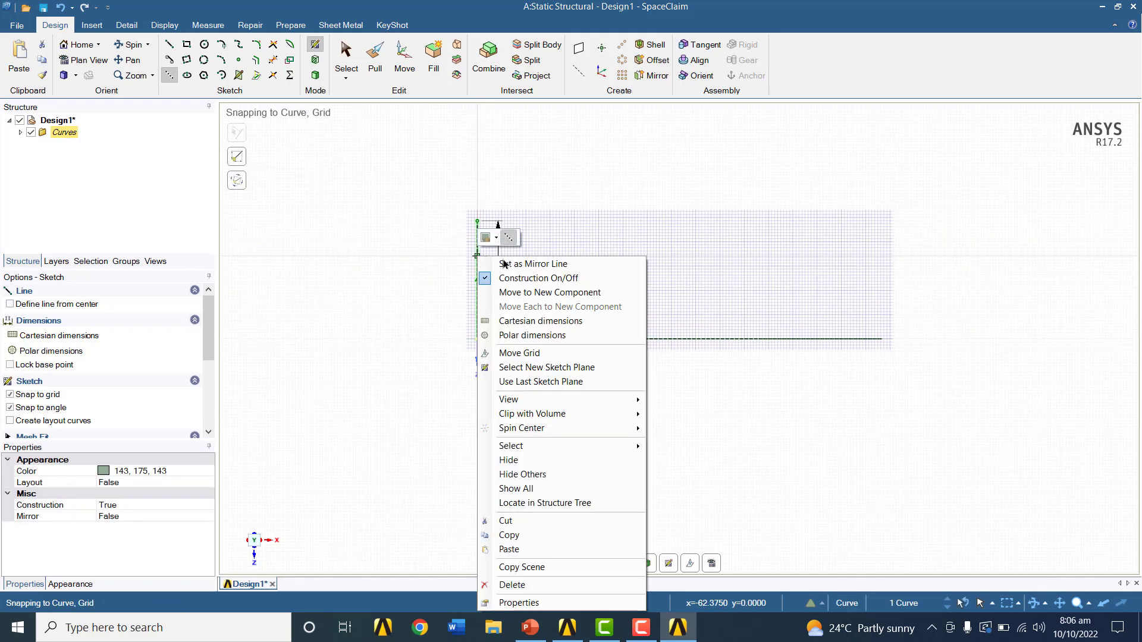
left_click(536, 264)
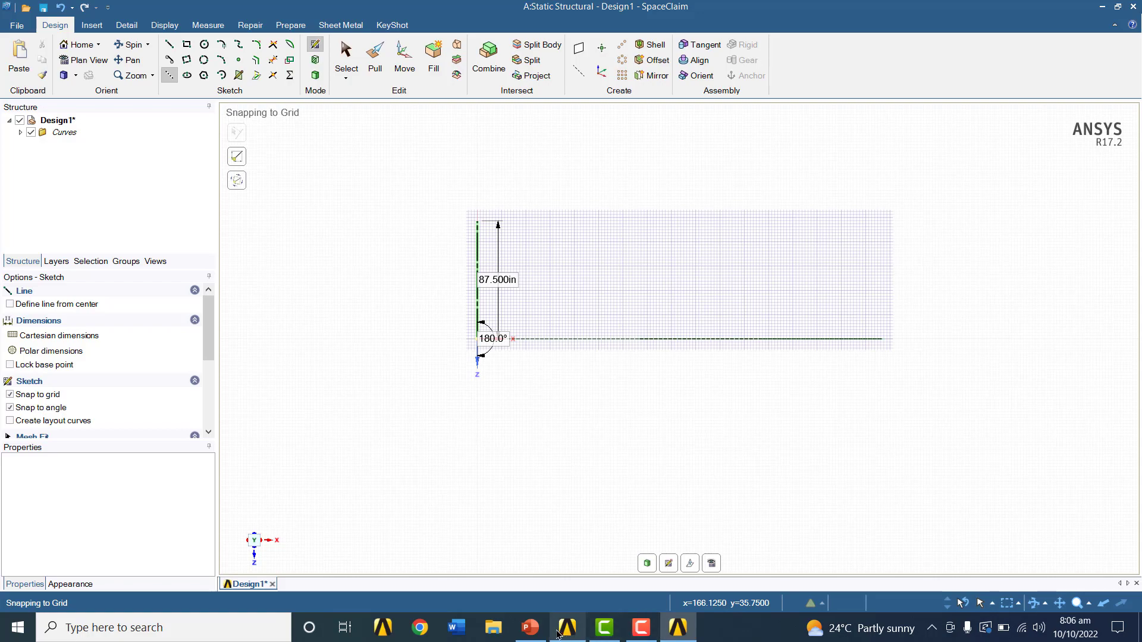
Look up the W 10 x 49 vertical beam dimensions on the column selection slide in PowerPoint, and return to SpaceClaim
left_click(533, 630)
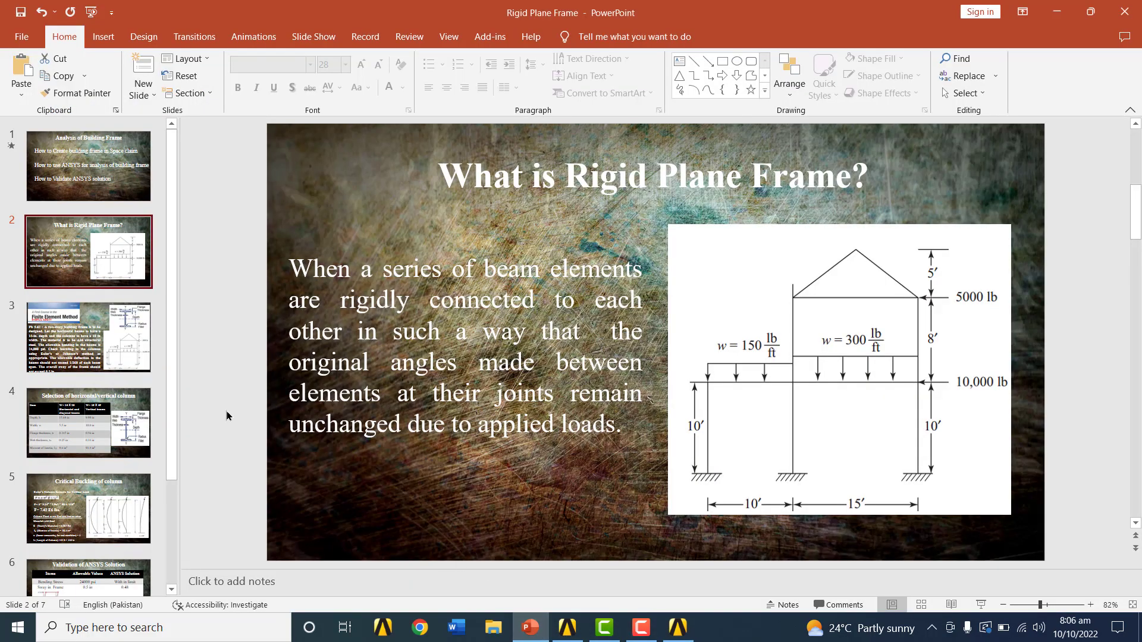
left_click(128, 427)
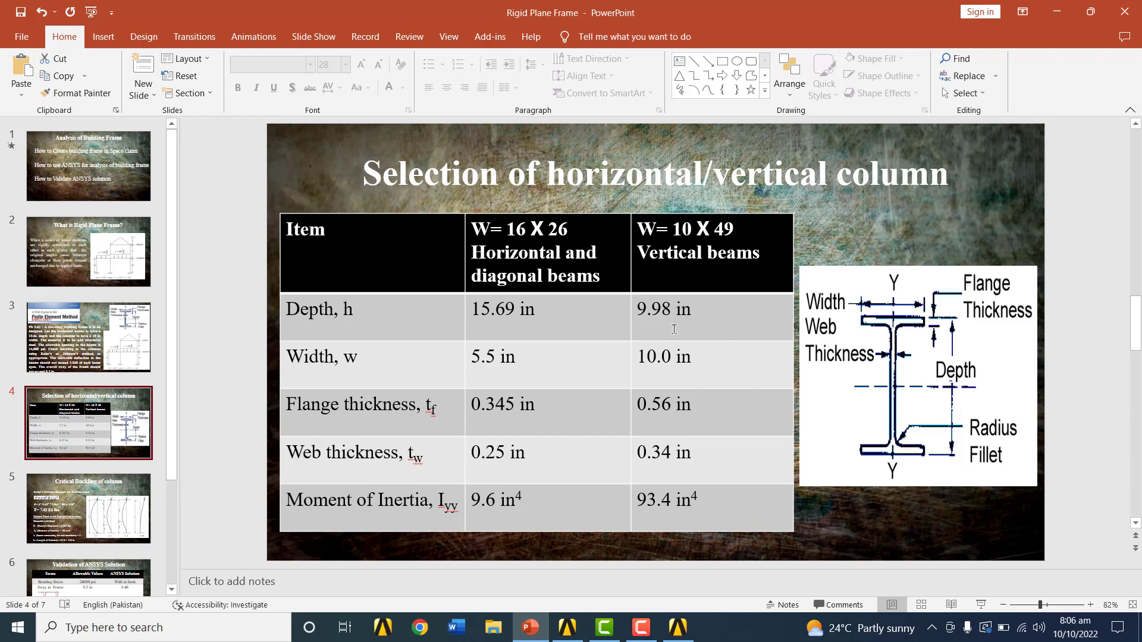
left_click(677, 627)
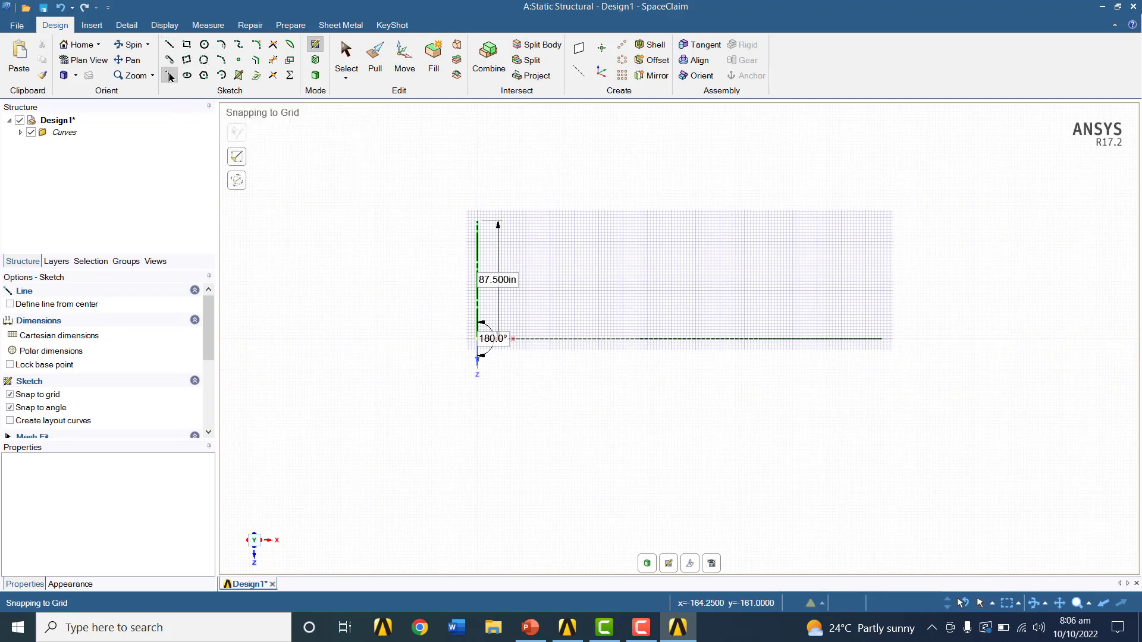
Draw a 4.99 in line from the origin along the positive Z direction, in line with the mirror line
left_click(171, 44)
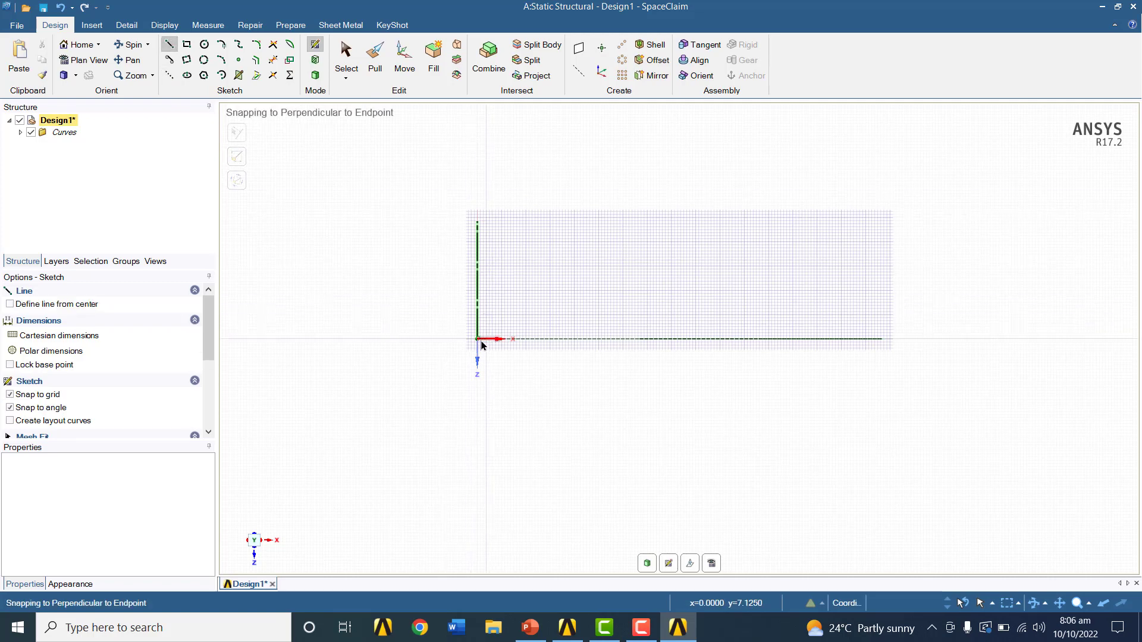
left_click(477, 339)
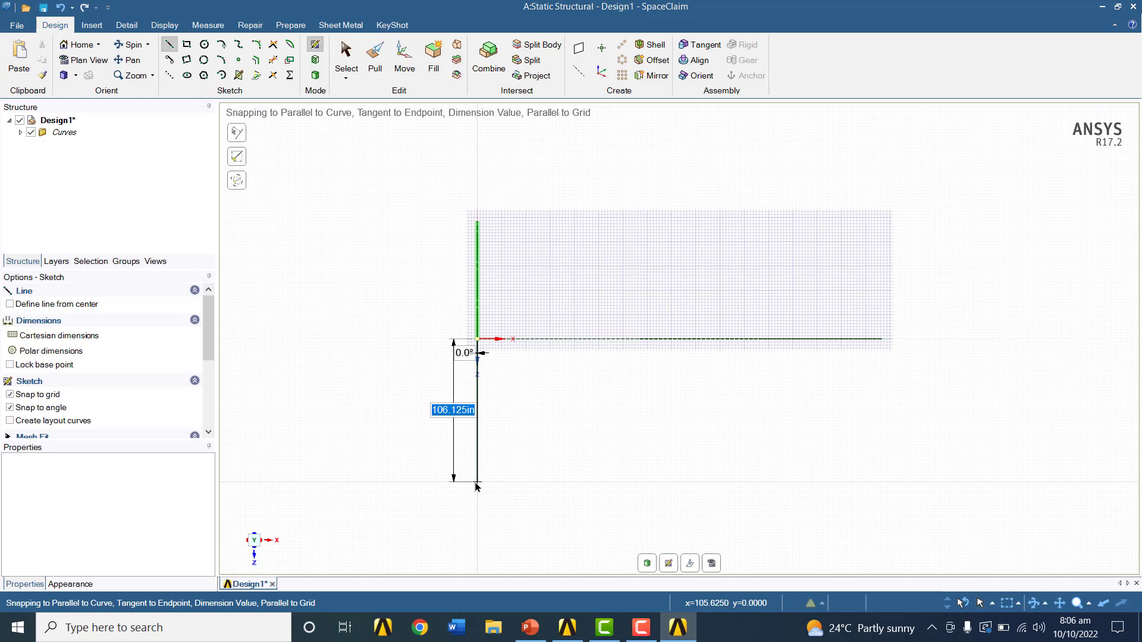
type("4")
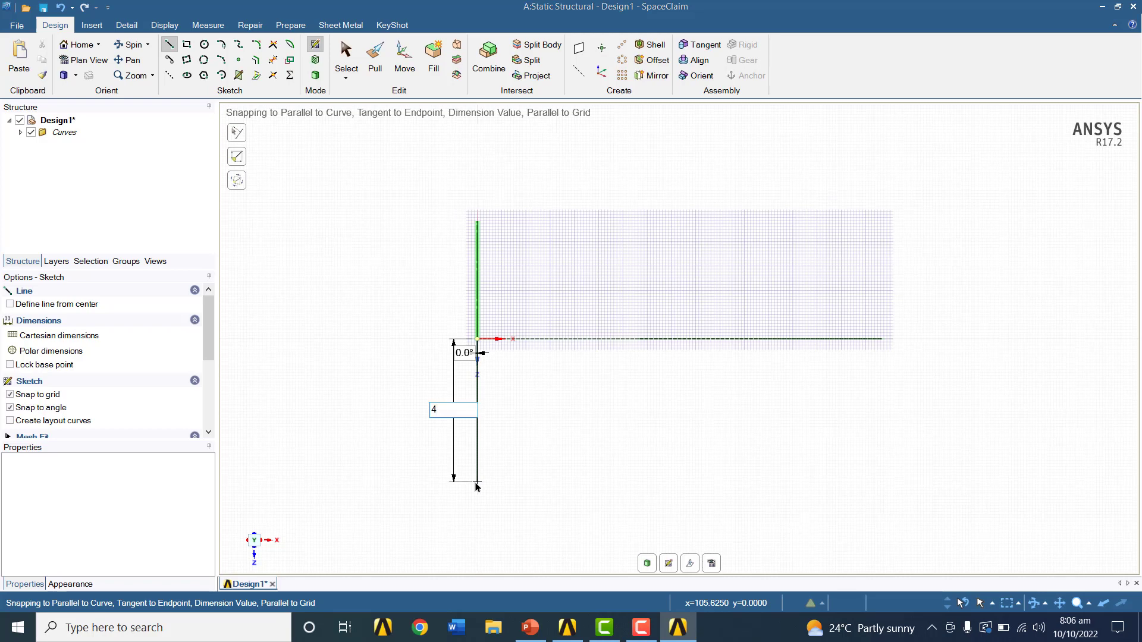
type(".988")
key("Return")
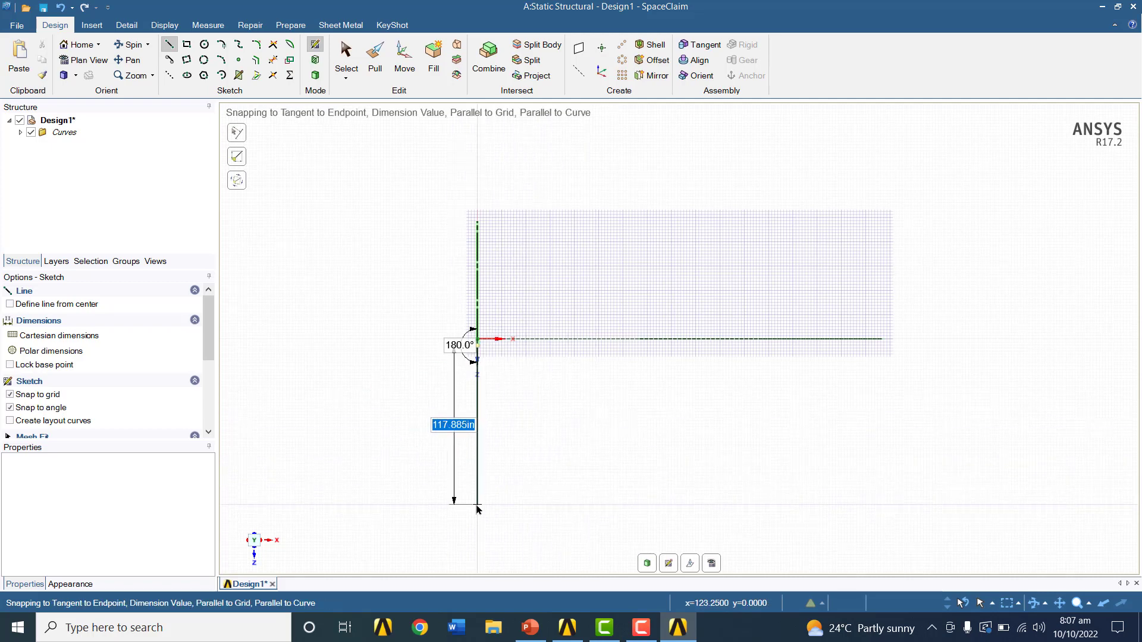
type("4.9")
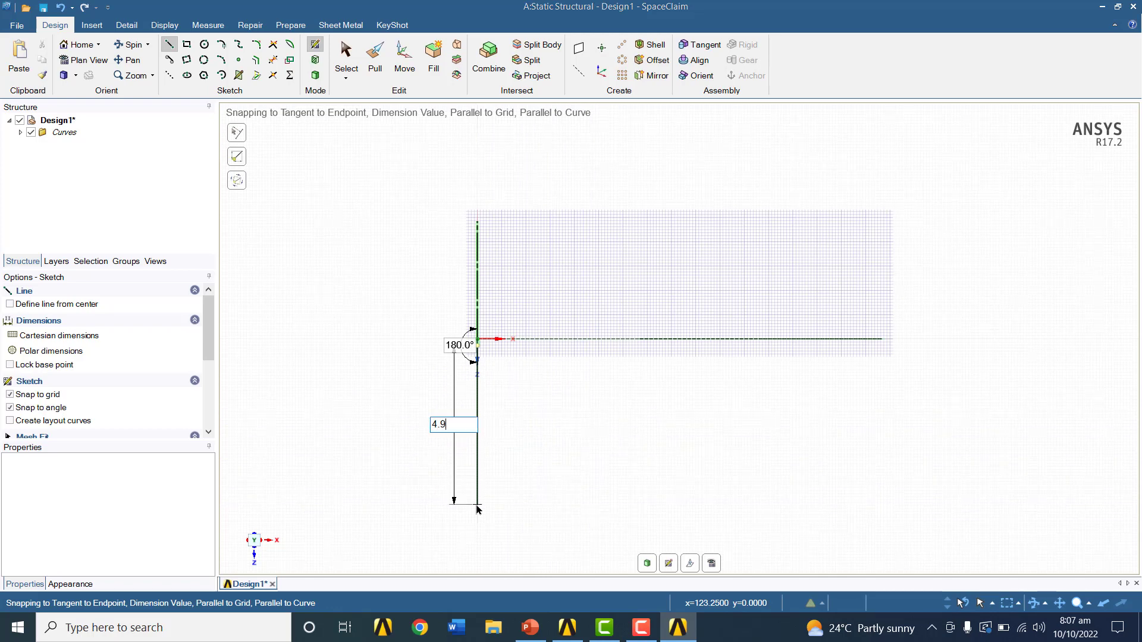
type("9")
key("Return")
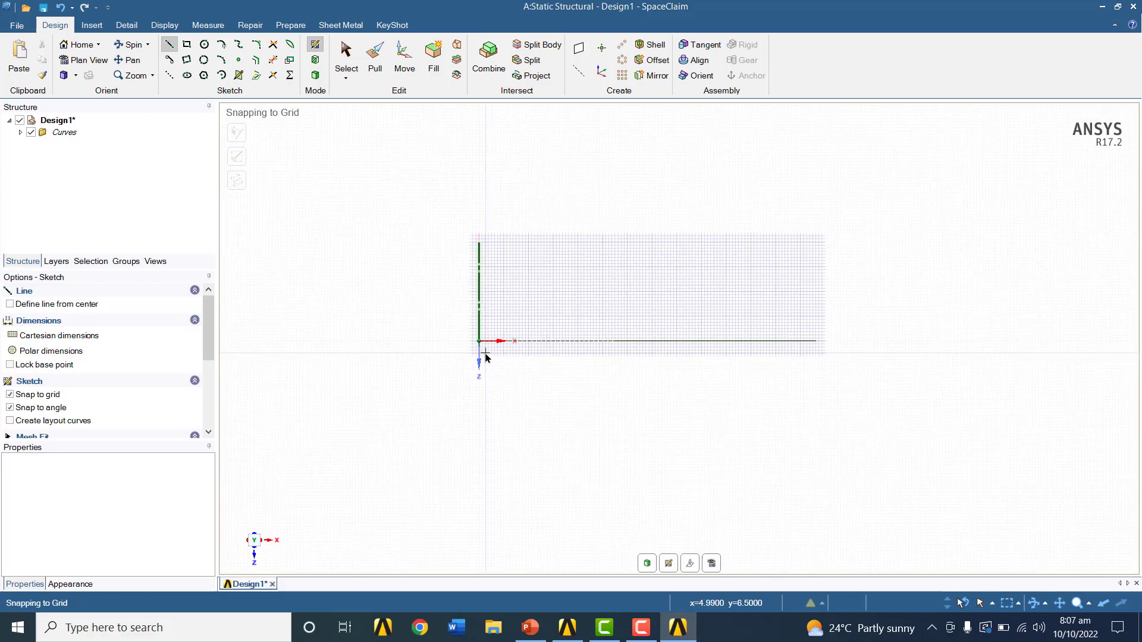
scroll(484, 353, "up", 5)
scroll(439, 281, "up", 6)
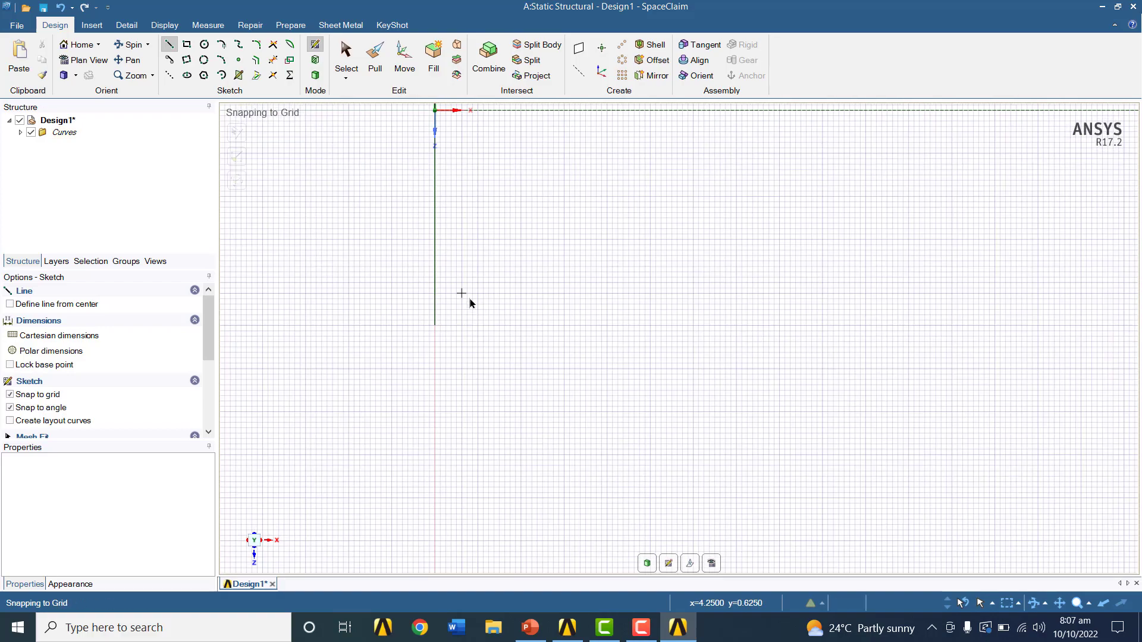
scroll(484, 305, "down", 2)
scroll(449, 230, "down", 1)
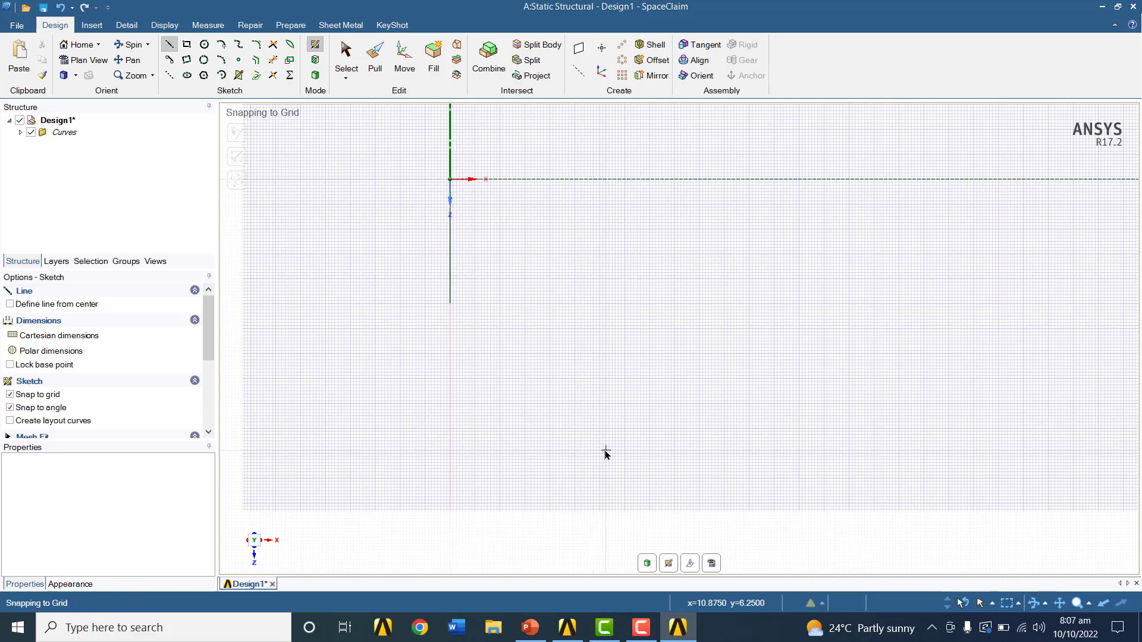
Divide the 9.98 in beam depth by 2 in Calculator, and return to the SpaceClaim sketch
key("super")
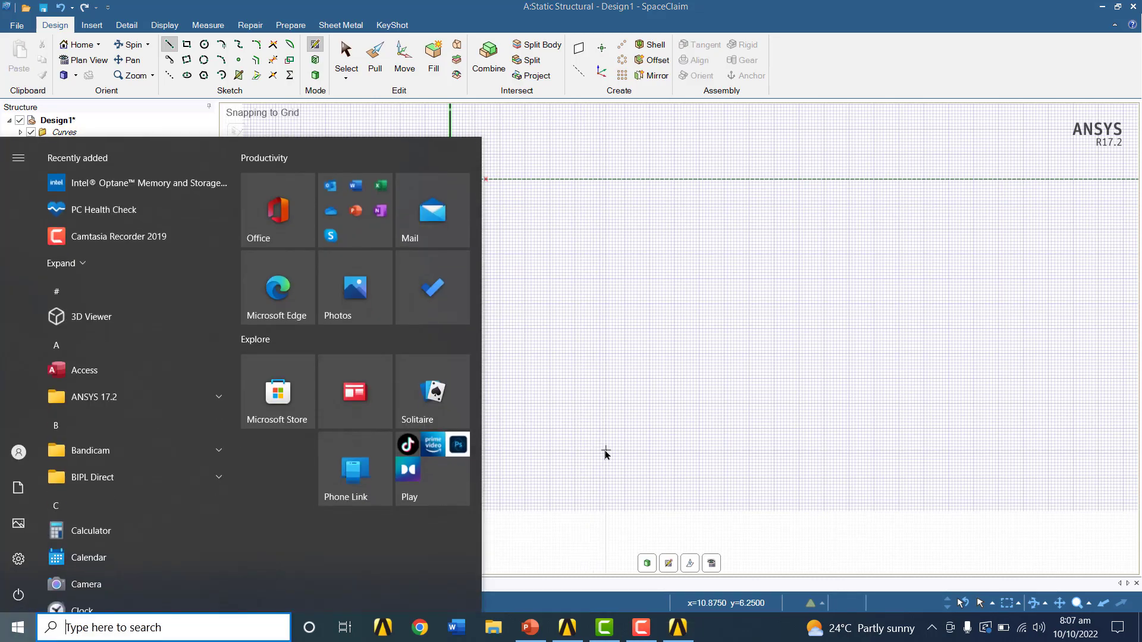
type("ca")
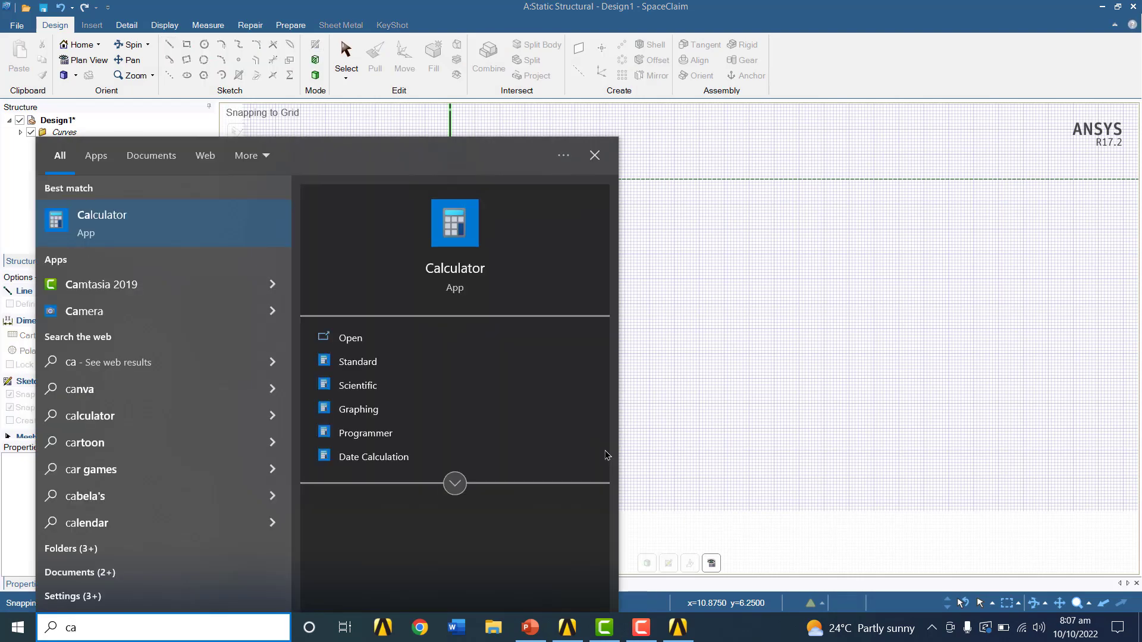
left_click(112, 219)
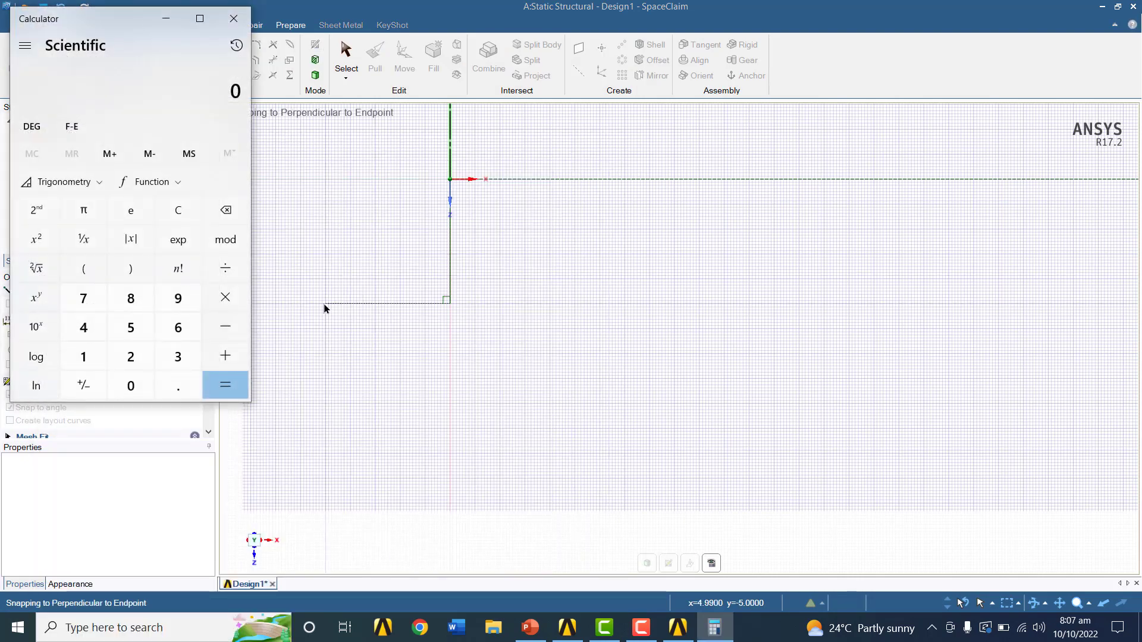
type("9.")
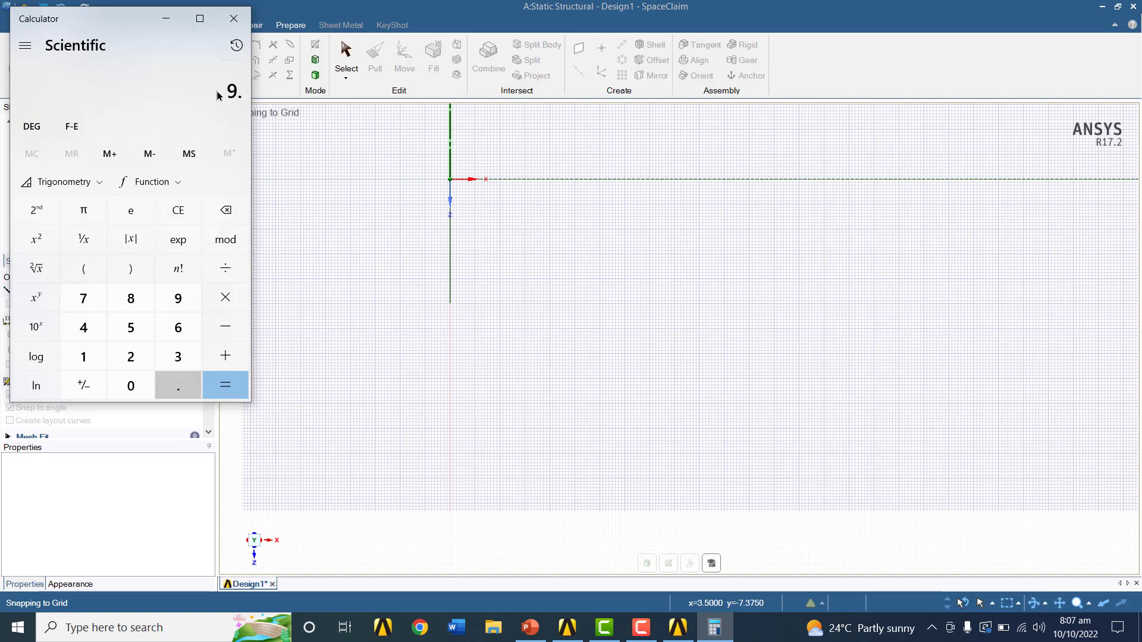
type("98")
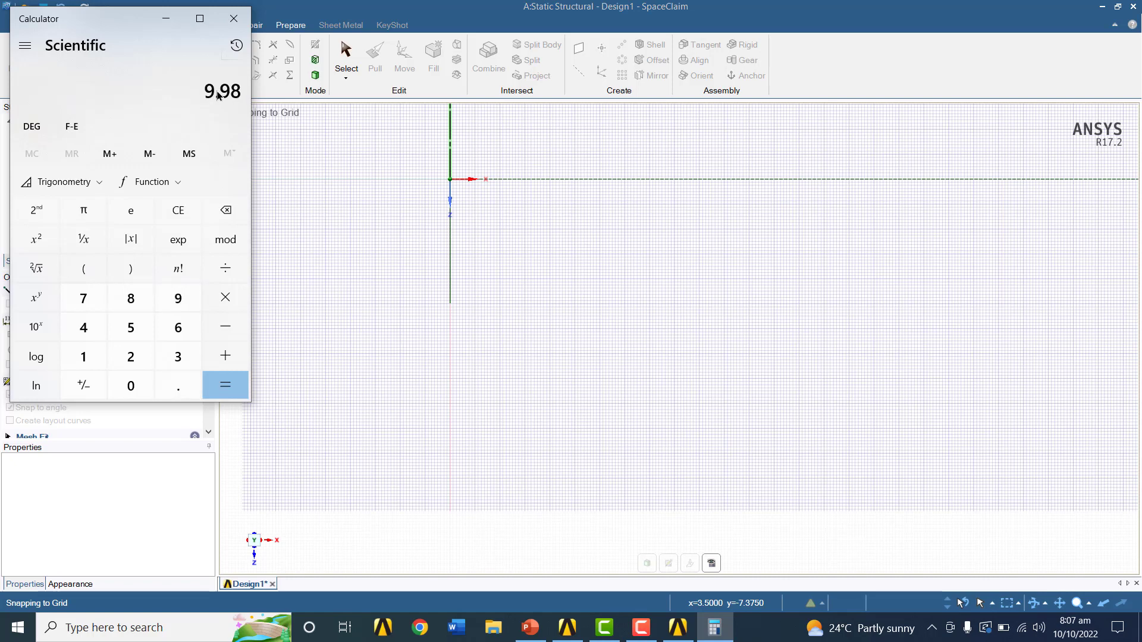
type("/")
type("2")
key("Return")
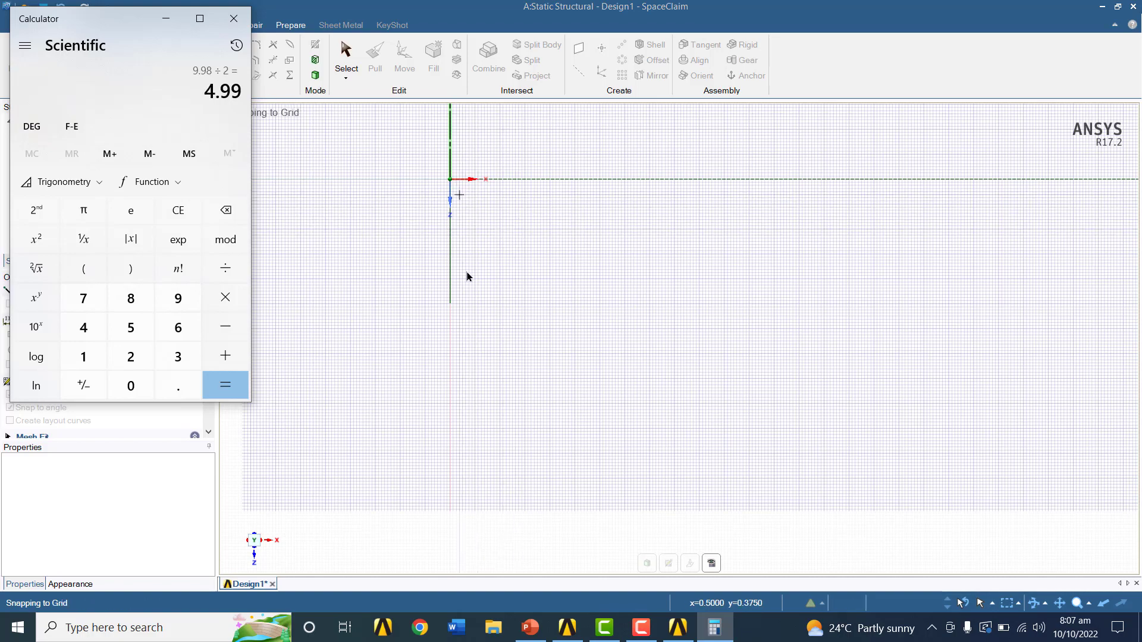
scroll(475, 298, "down", 1)
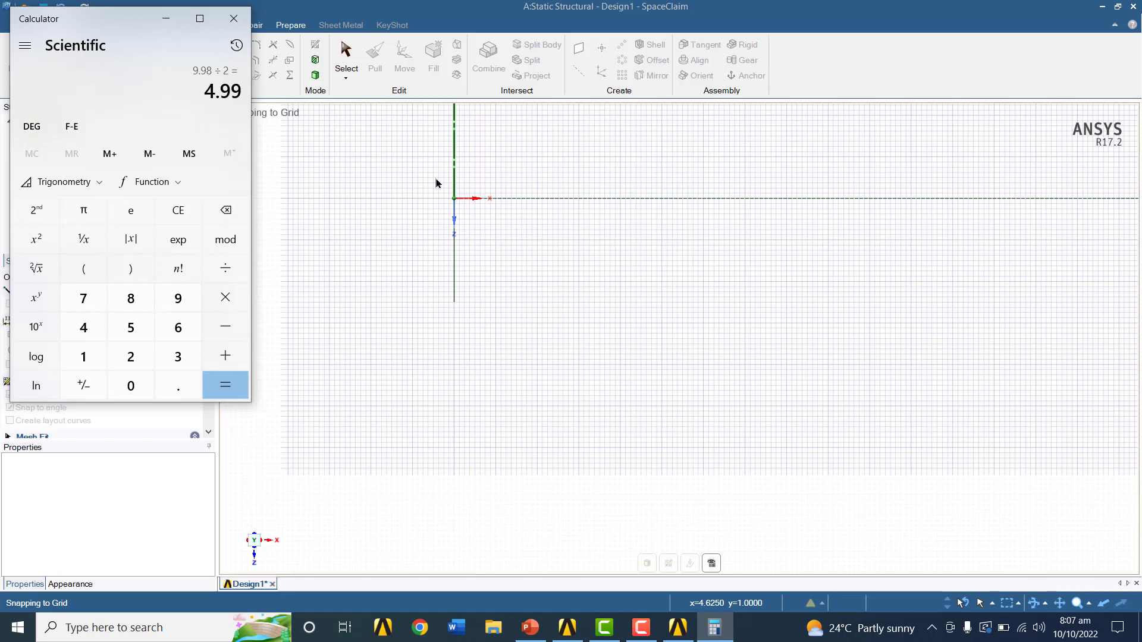
left_click(166, 19)
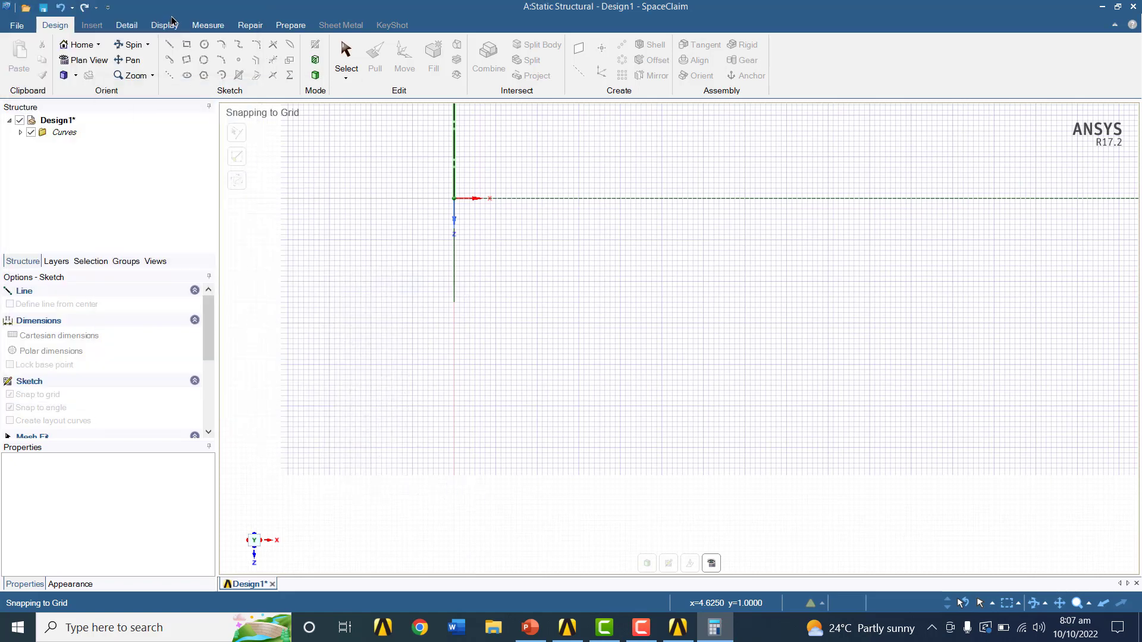
Draw a mirrored 5 in line along the X direction from the free end of the 4.99 in line as the flange's outer edge
left_click(168, 46)
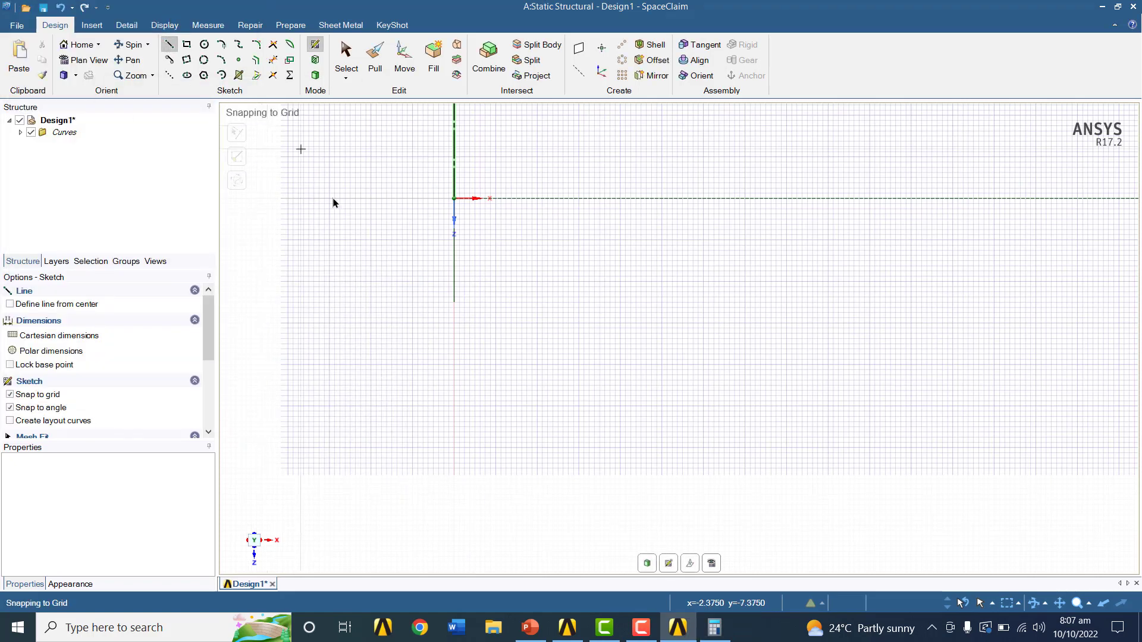
left_click(454, 303)
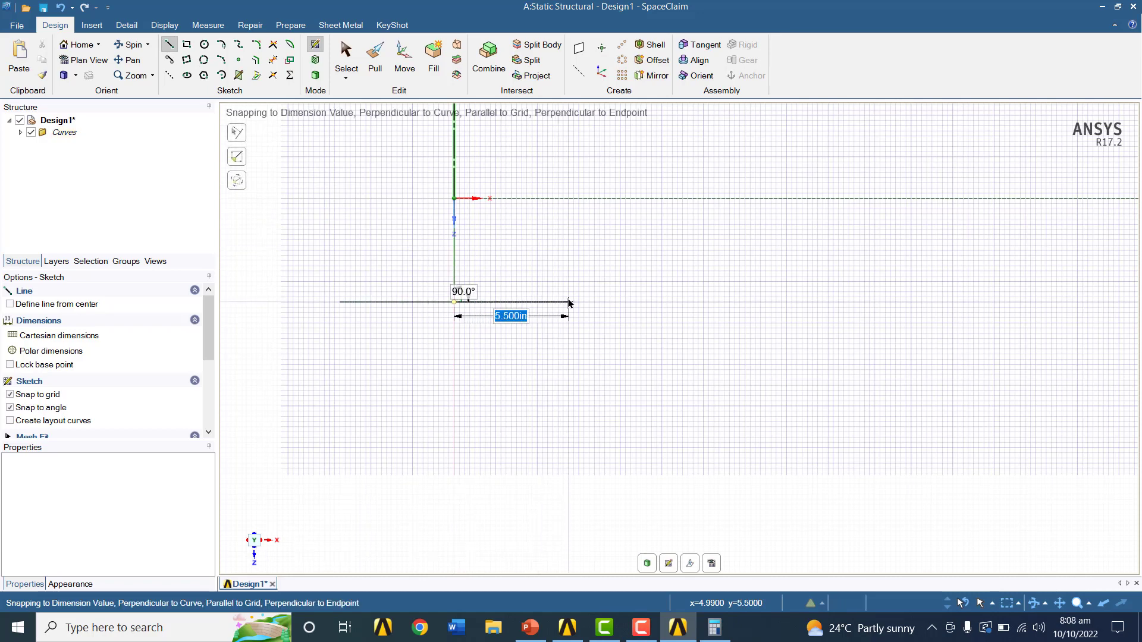
type("5")
key("Return")
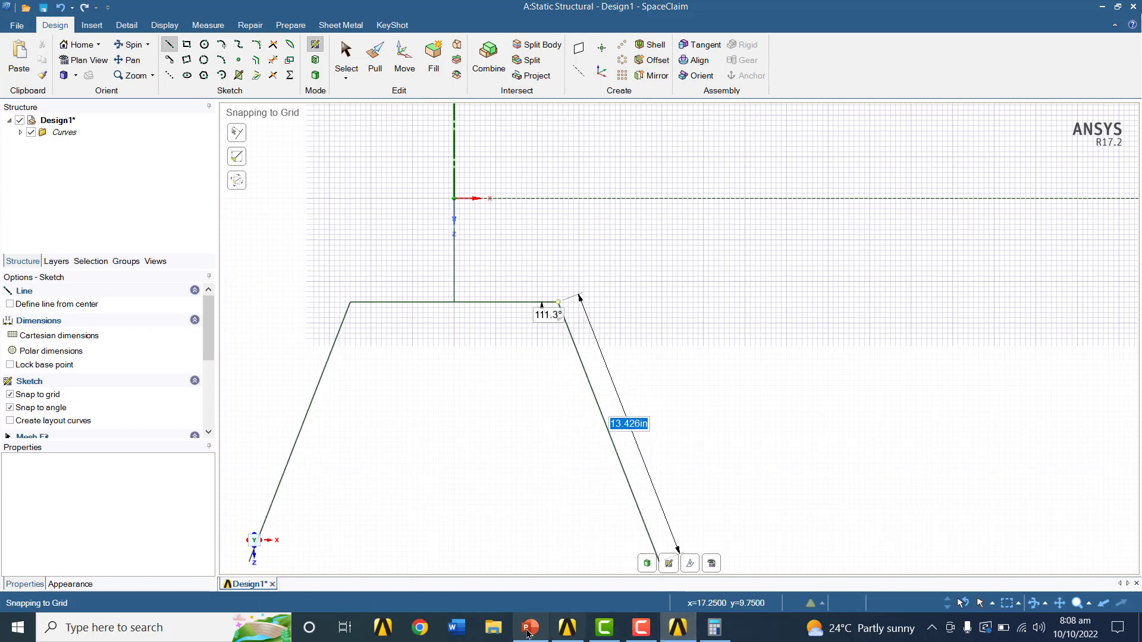
Check the vertical beam's flange thickness on the PowerPoint slide and return to SpaceClaim
left_click(528, 629)
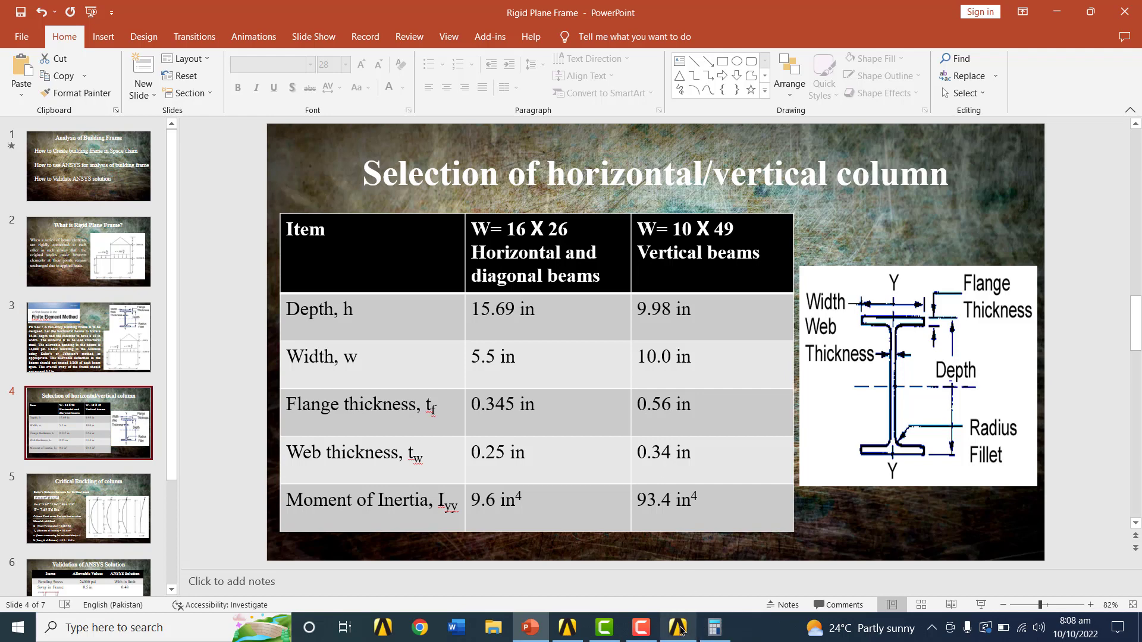
mouse_move(678, 628)
left_click(678, 505)
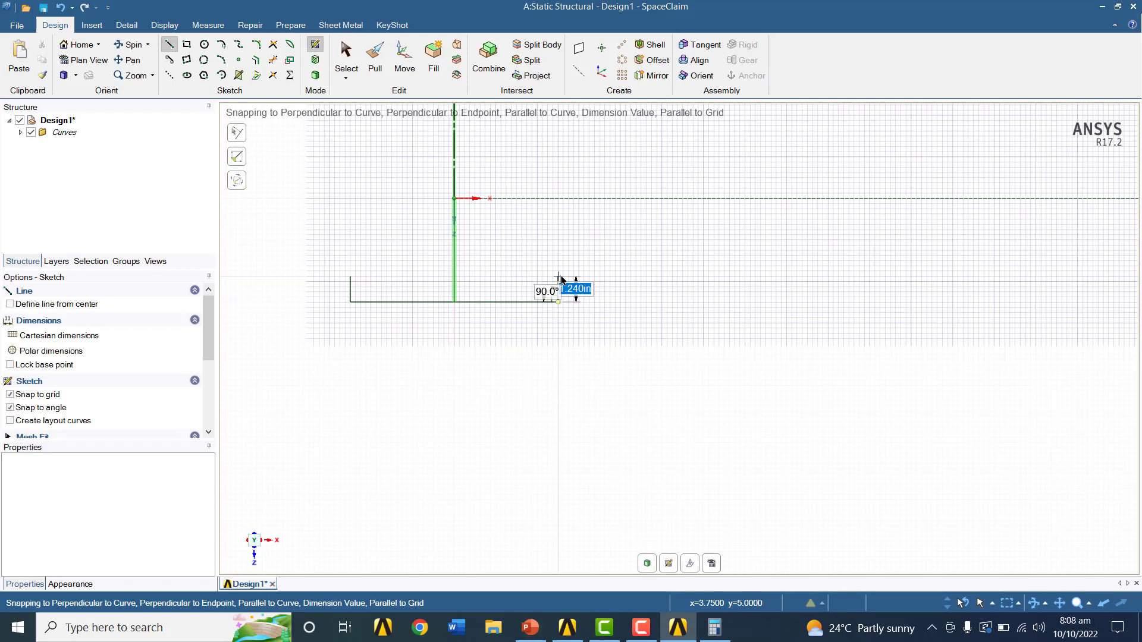
Try to draw a 0.56 in flange end edge from the outer corner of the 5 in line
type("0.56")
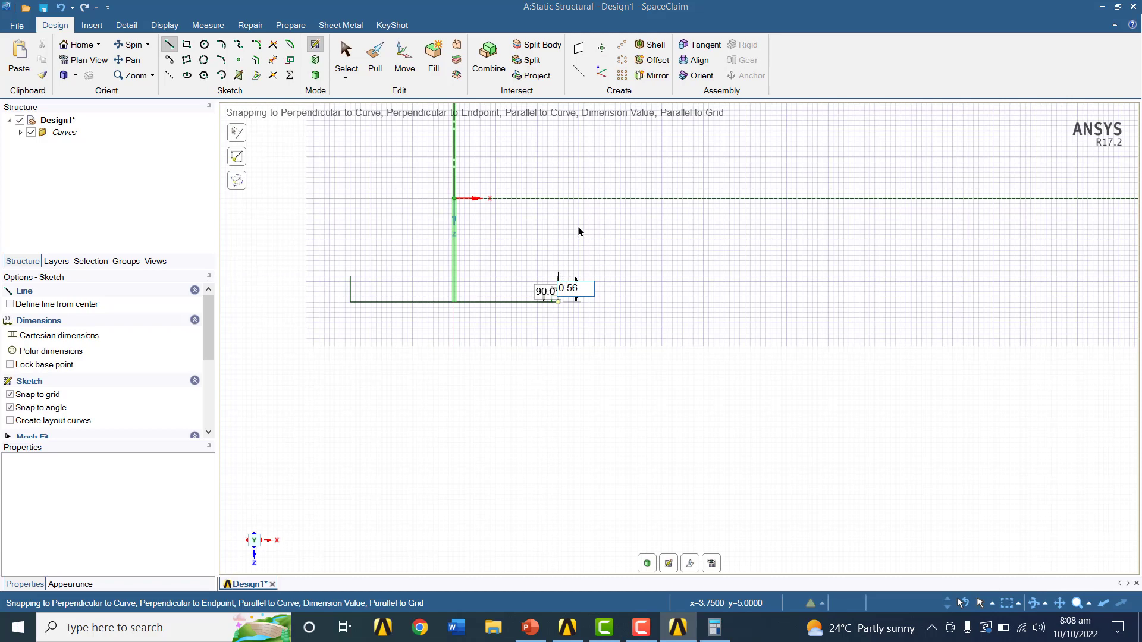
key("Return")
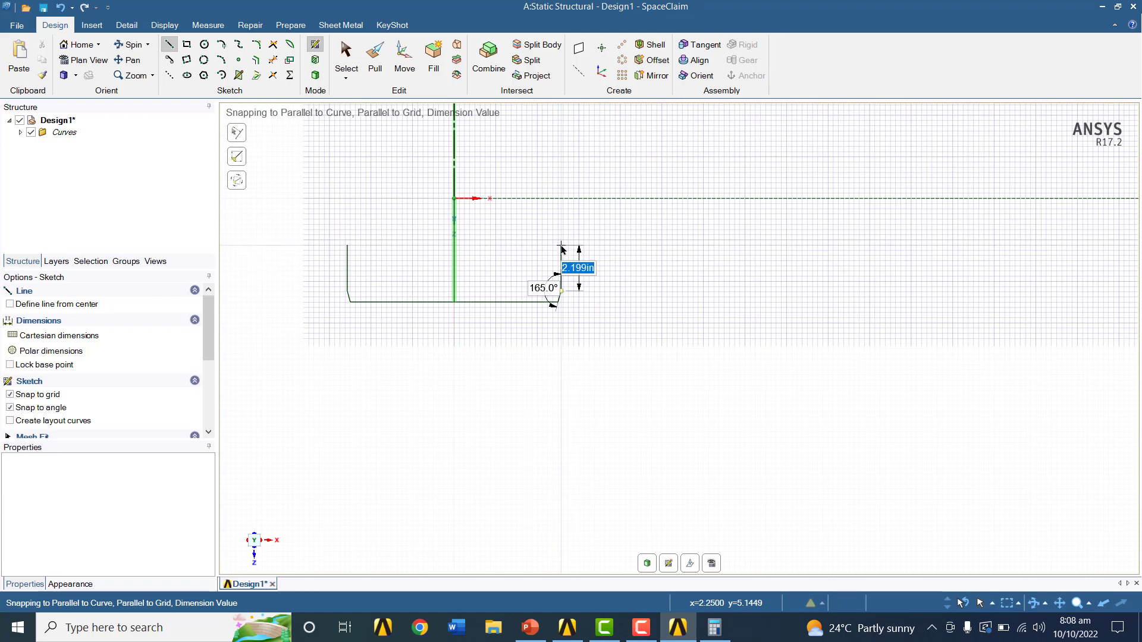
key("Escape")
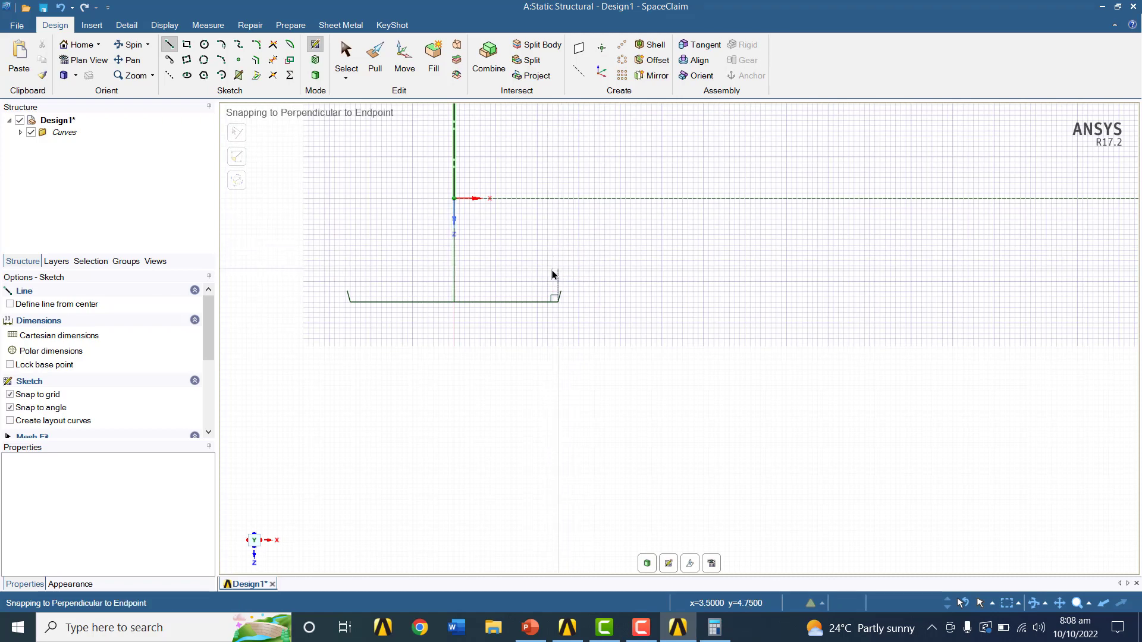
Draw a 0.56 in line perpendicular to the flange's outer edge, from its corner towards the X axis
left_click(558, 302)
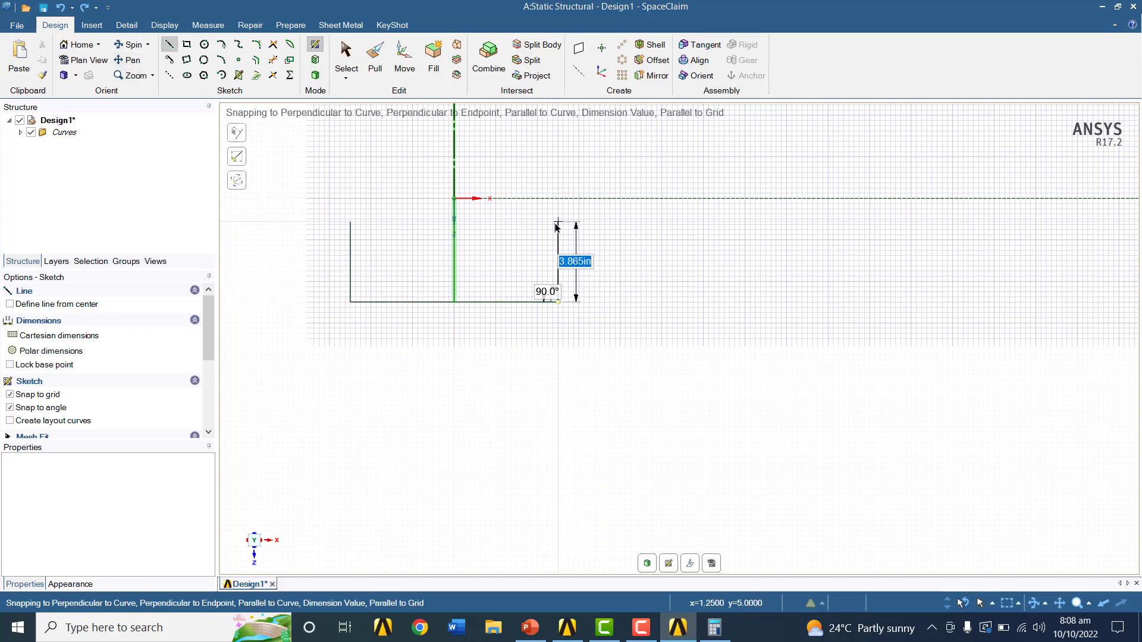
type("0.56")
key("Return")
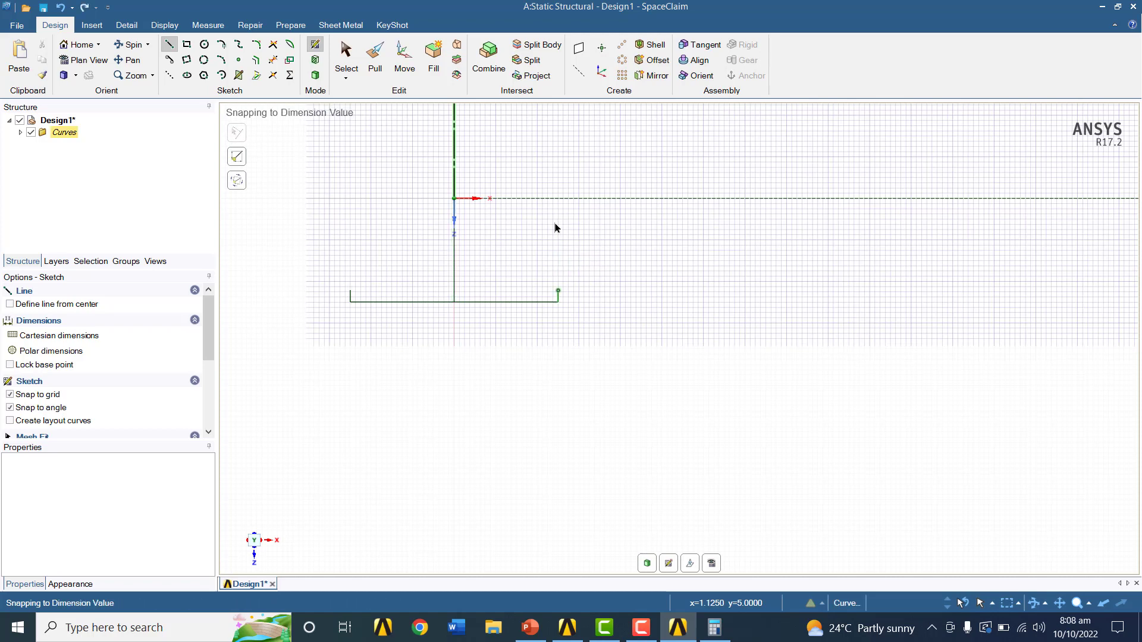
Start the flange's inner edge from the end edge's free end and calculate its length as (10 - 0.34) / 2 in Calculator
left_click(558, 291)
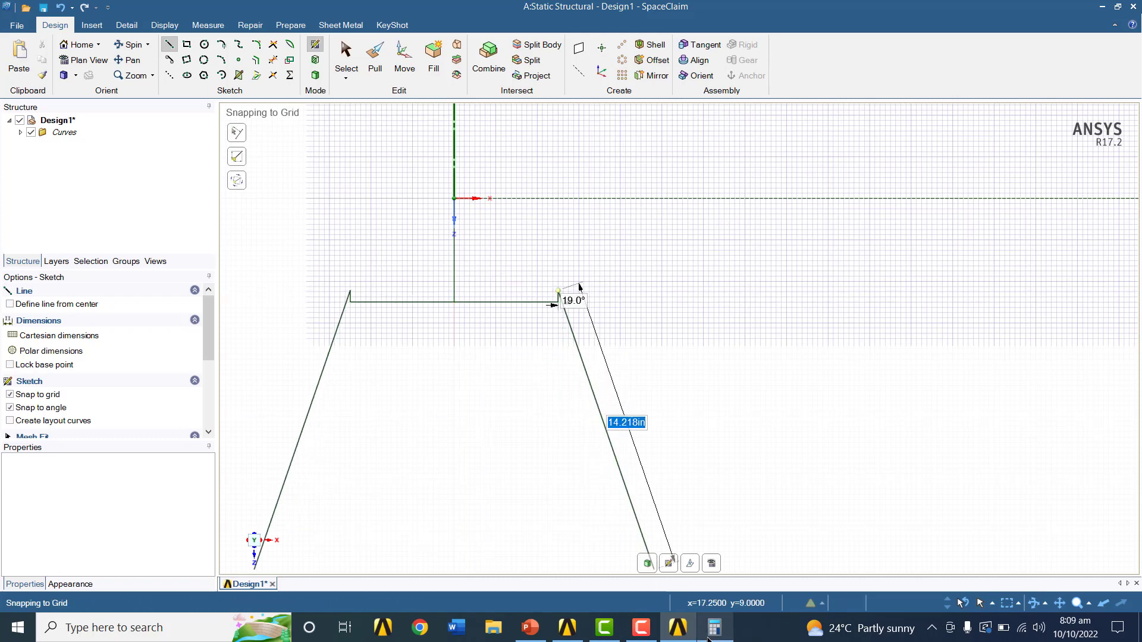
key("alt+Tab")
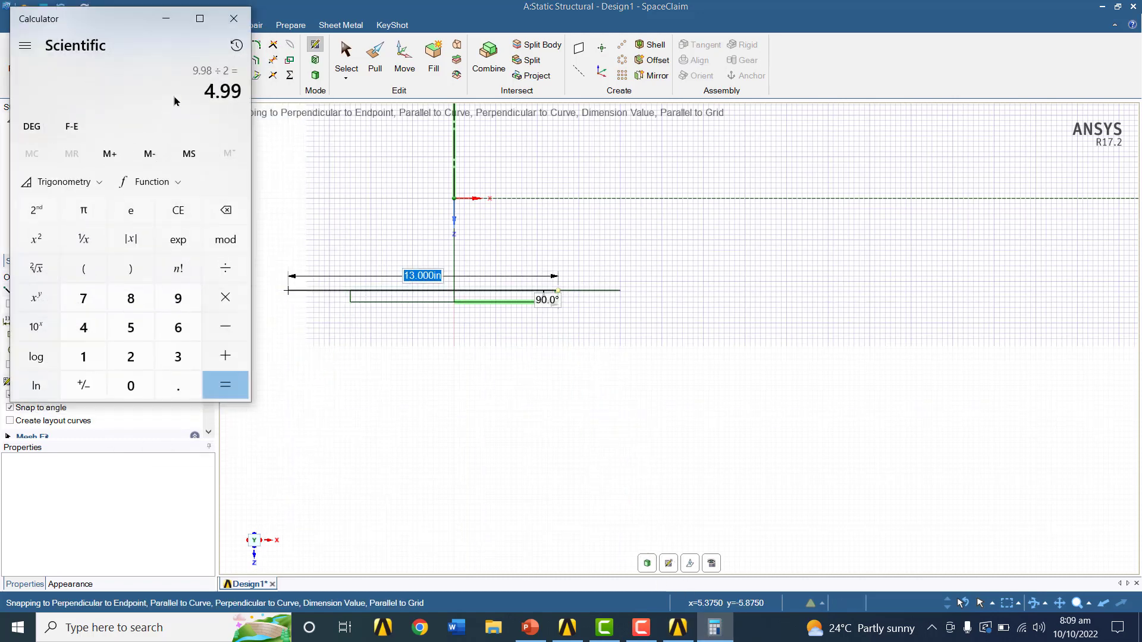
left_click(179, 211)
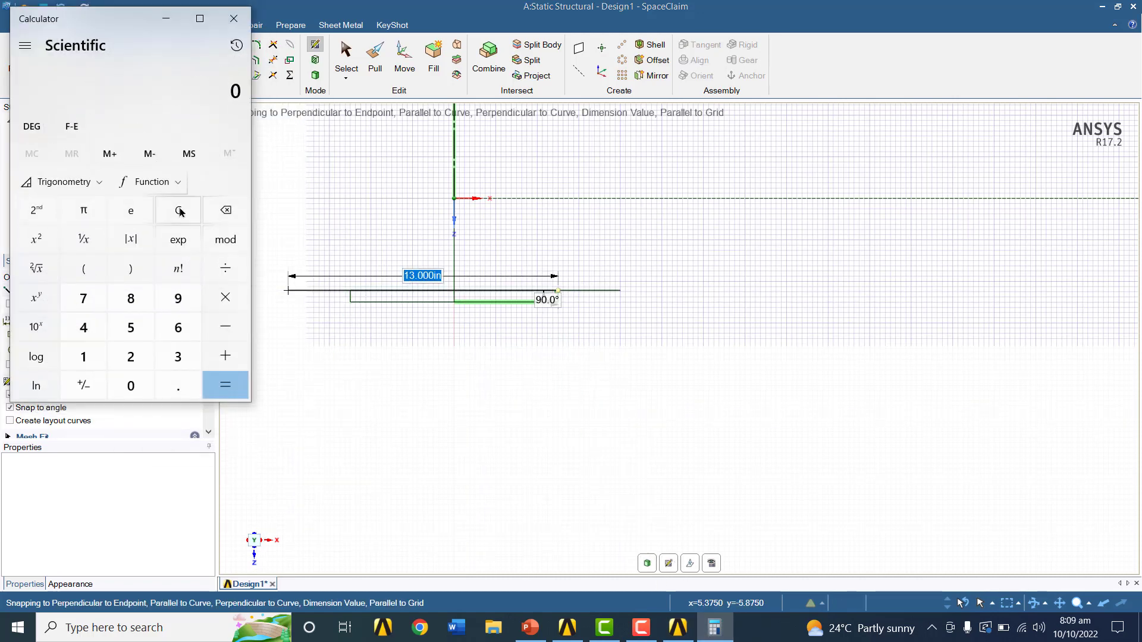
type("10 - ")
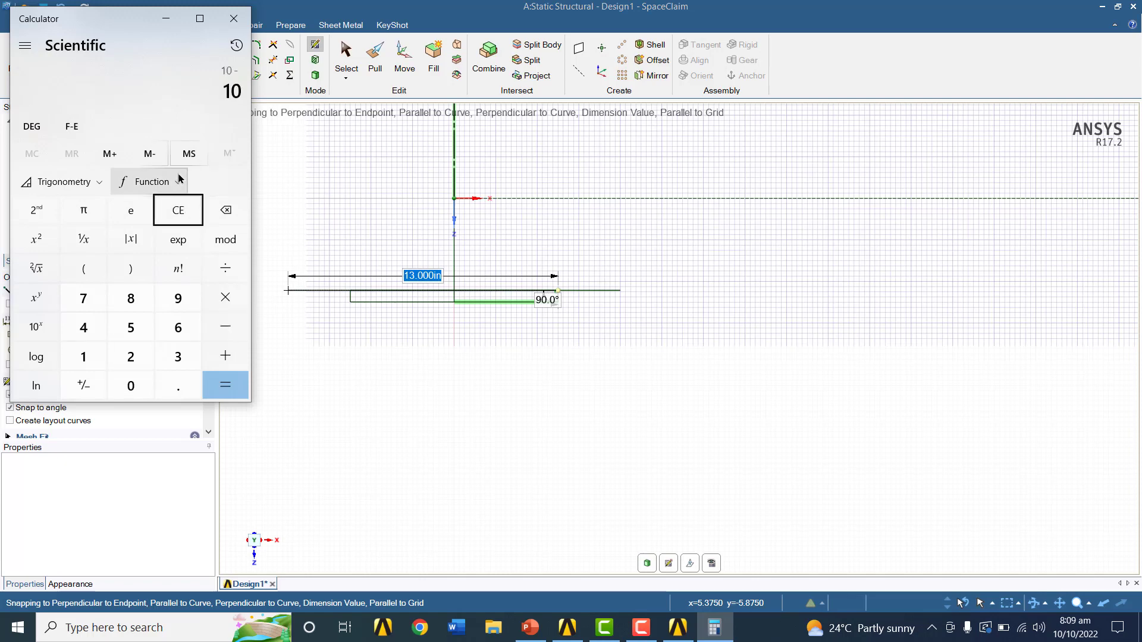
type("0.34")
key("Return")
type("/2")
key("Return")
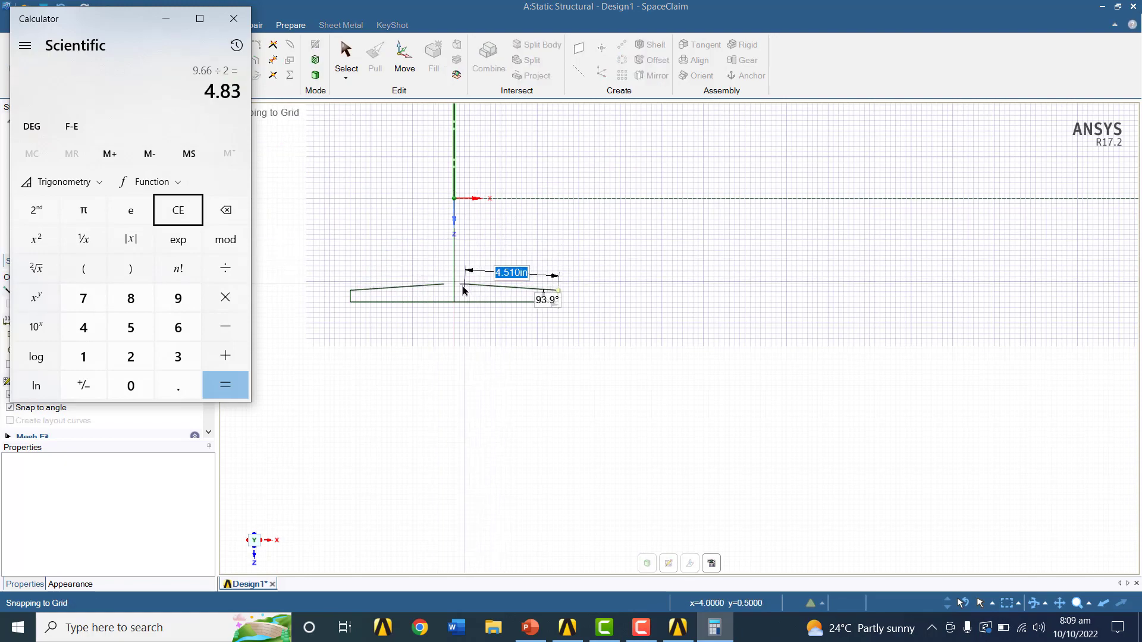
Return to SpaceClaim and draw the flange's inner edge as a mirrored 4.83 in line parallel to the outer edge, towards the web
left_click(166, 18)
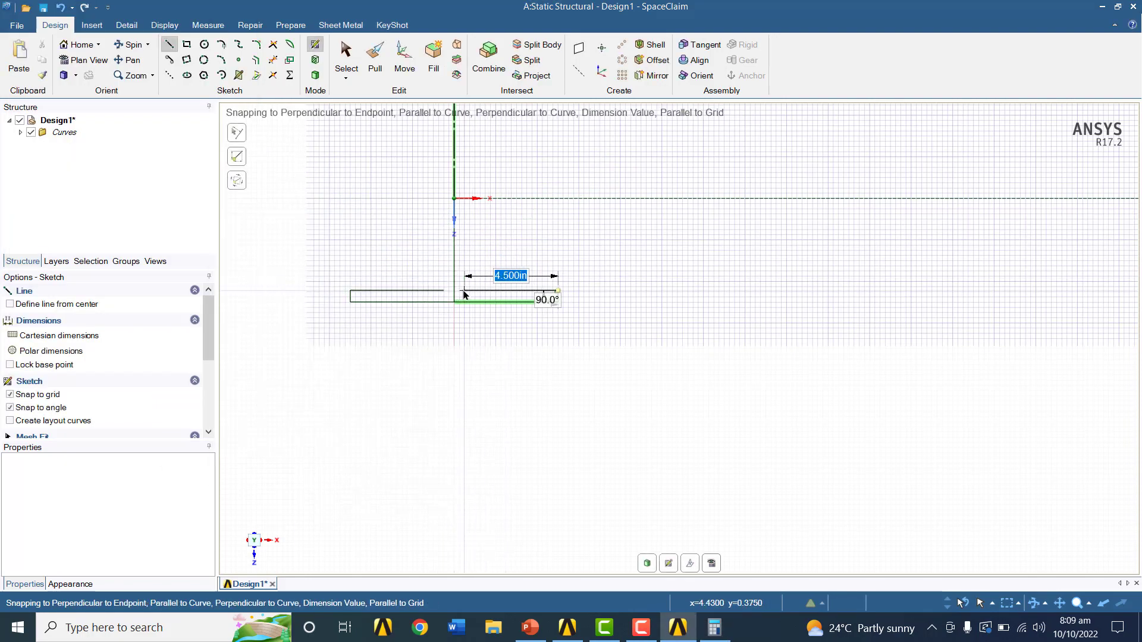
type("4.")
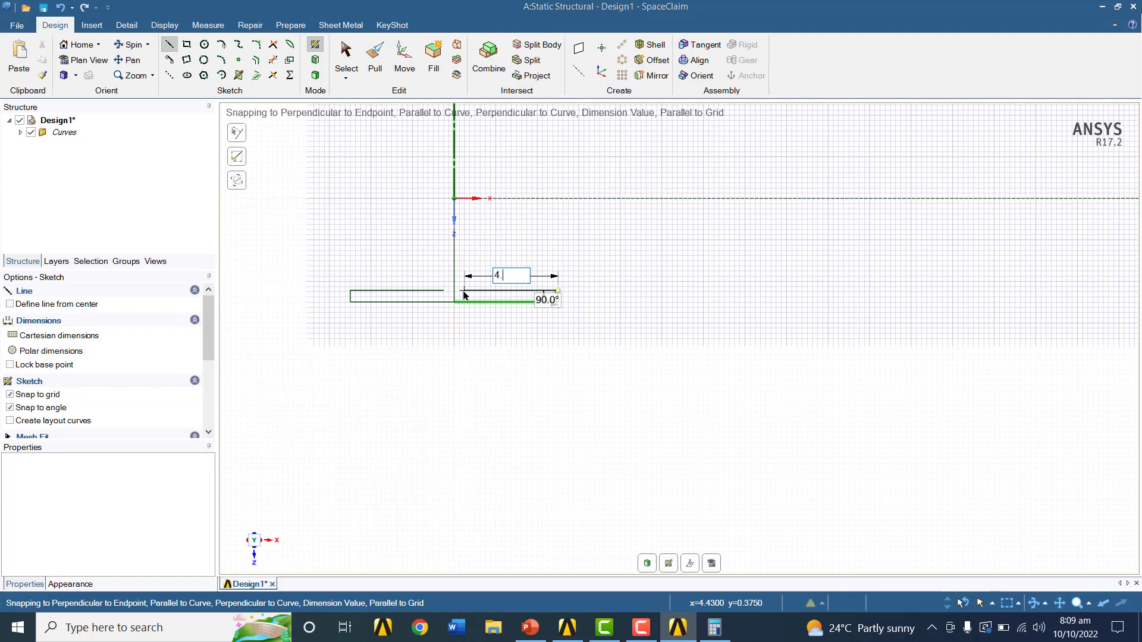
type("8")
key("Return")
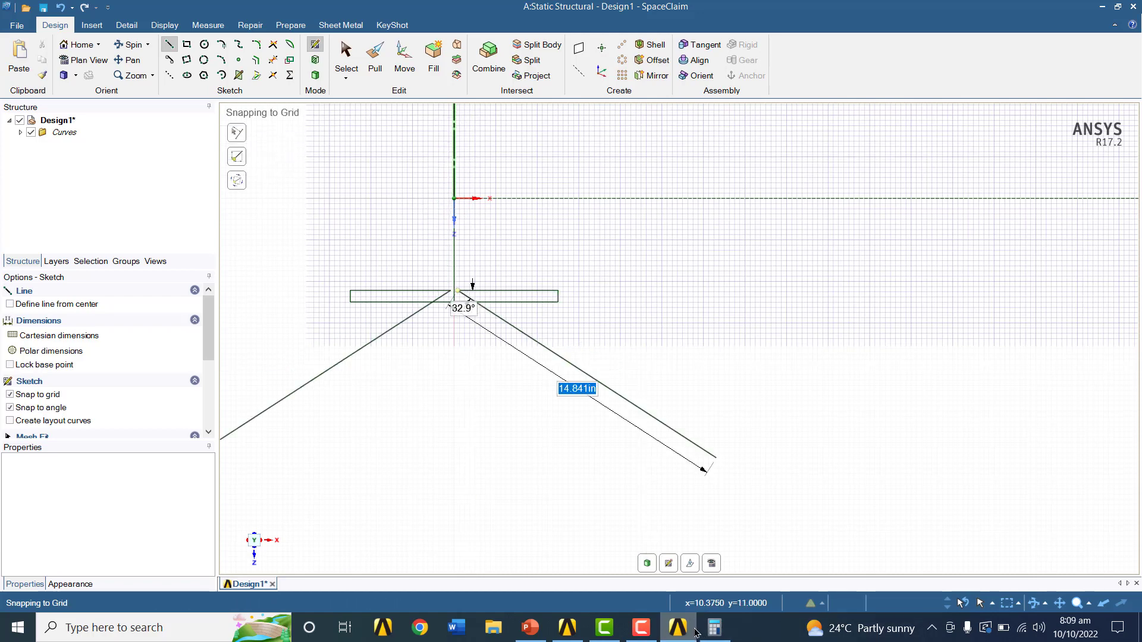
Calculate the web's clear length in Calculator as 9.98 - 0.56 - 0.56
left_click(714, 628)
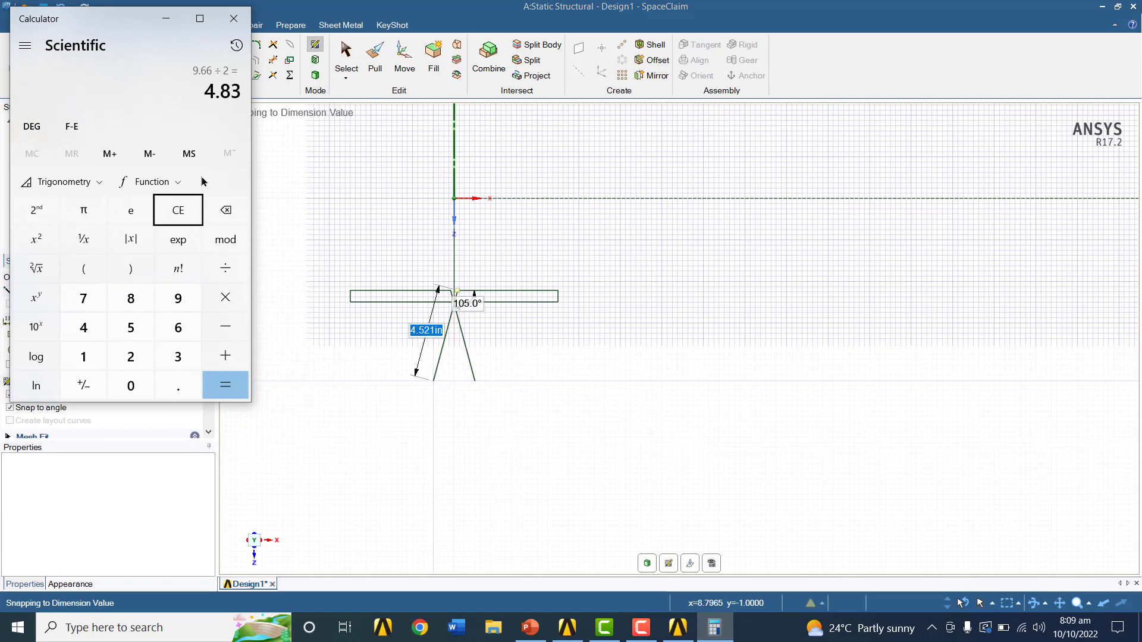
left_click(176, 202)
type("9.")
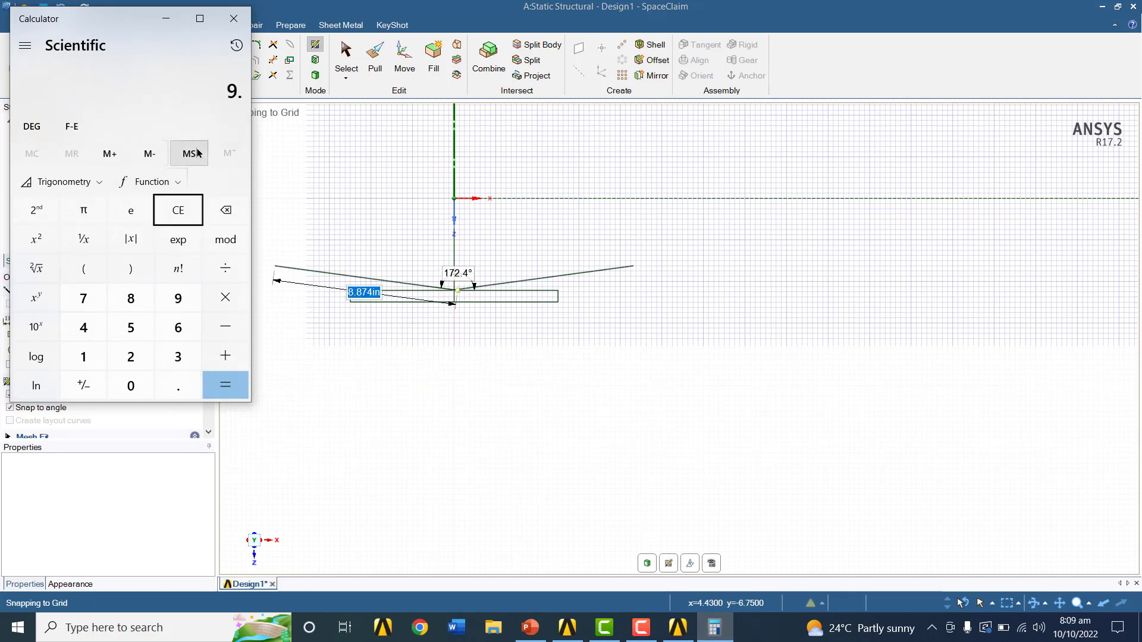
type("98 -")
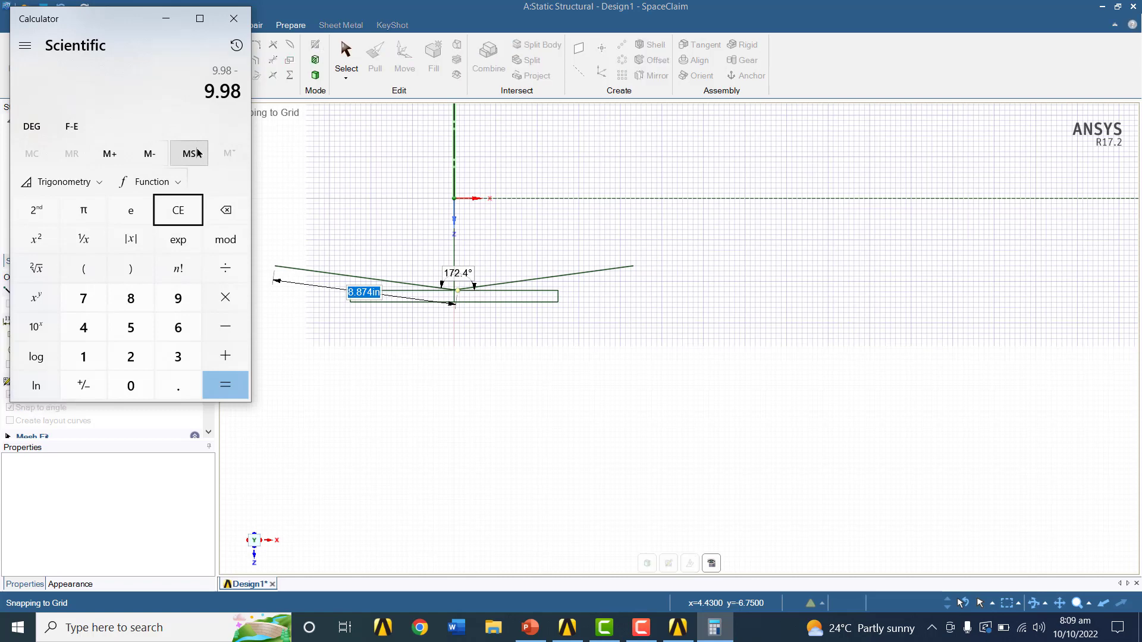
type(" 0.56")
key("Return")
type("- 0.56")
key("Return")
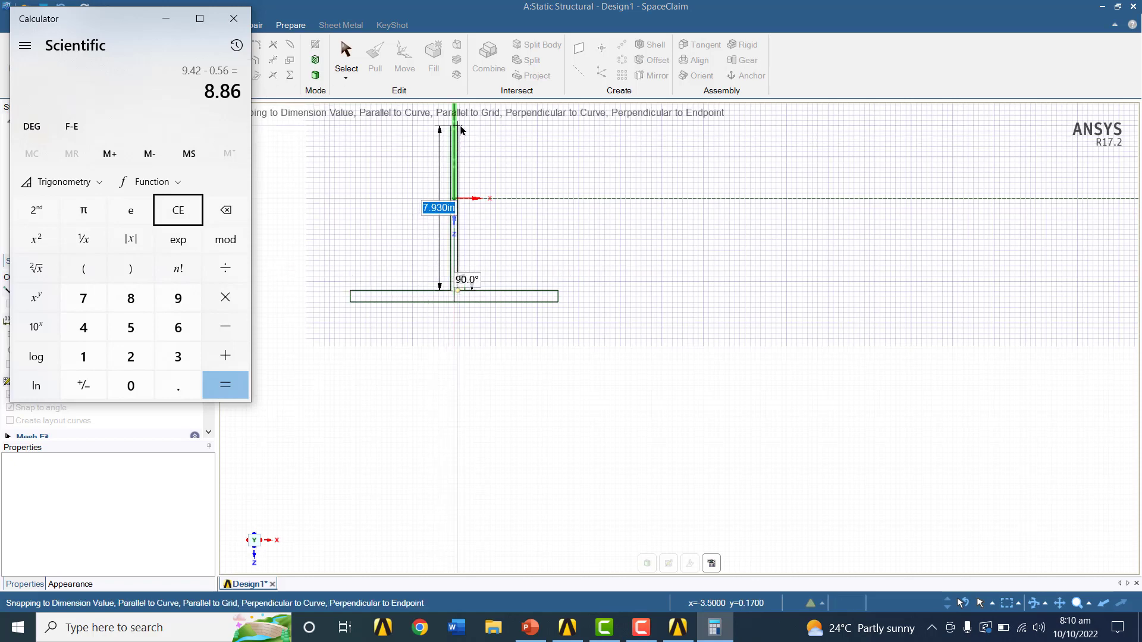
type("8.86")
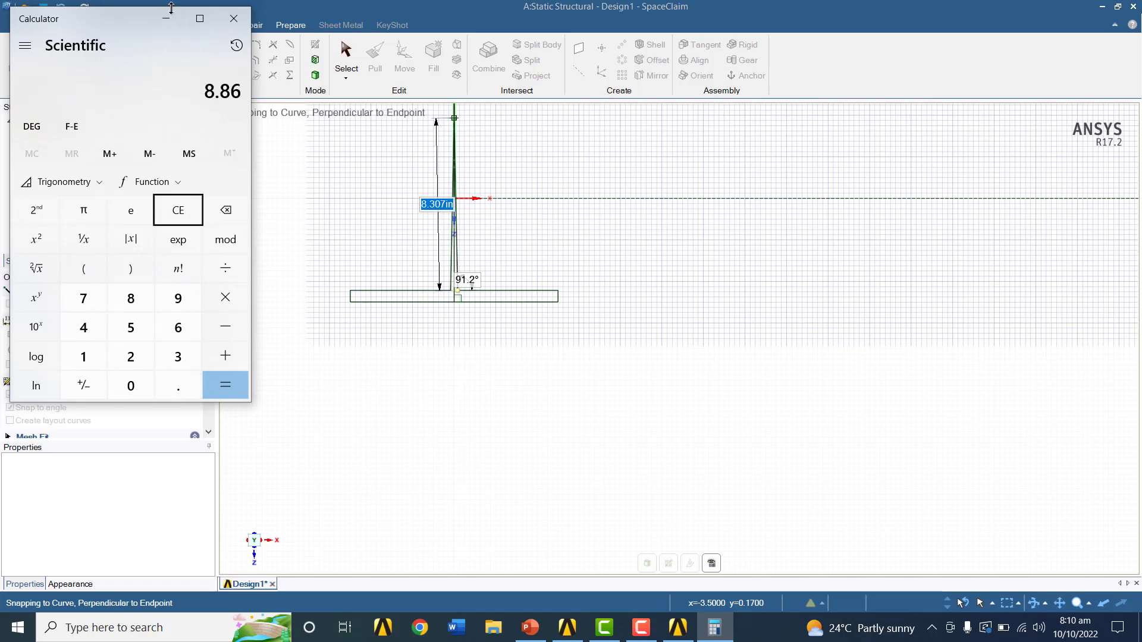
Return to SpaceClaim and draw a mirrored 8.86 in web edge perpendicular to the flange from its inner edge's end
left_click(166, 17)
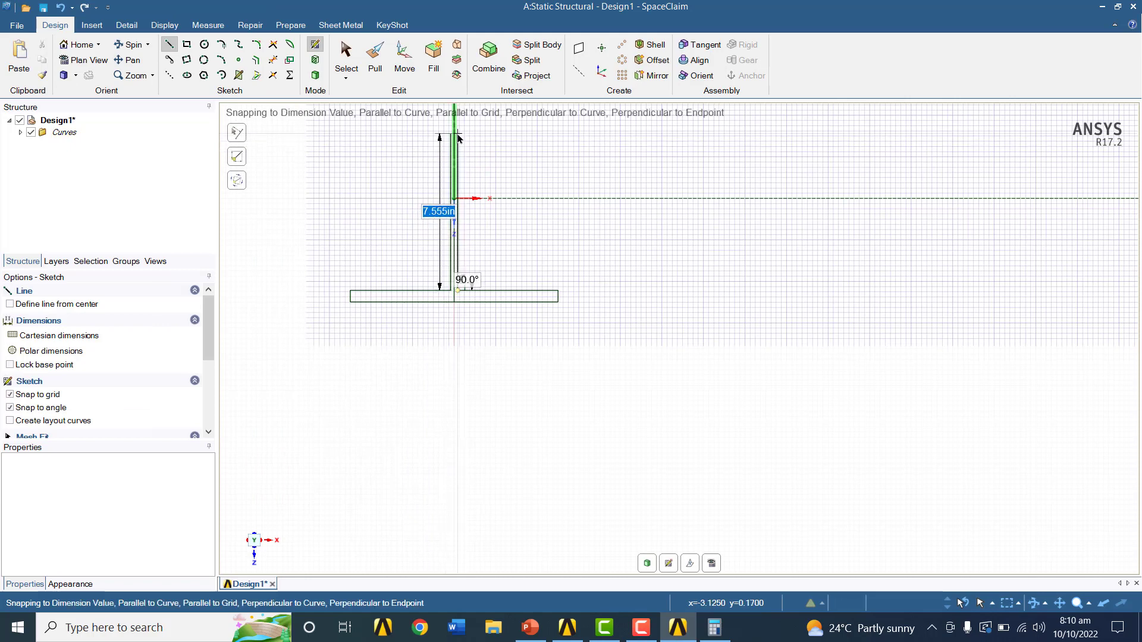
type("8.86")
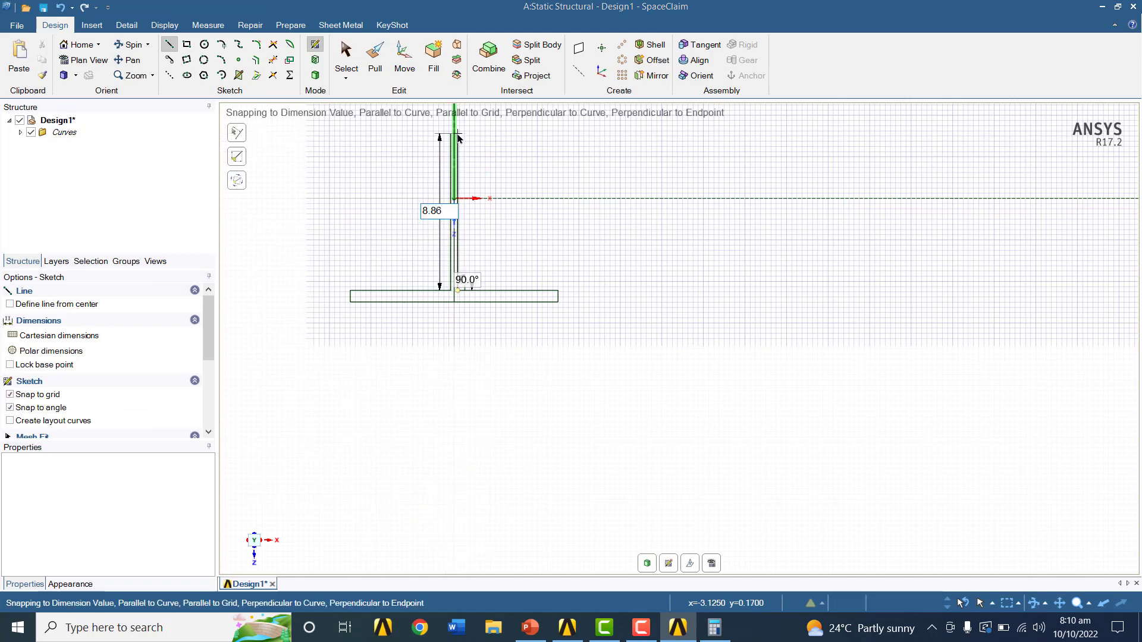
key("Return")
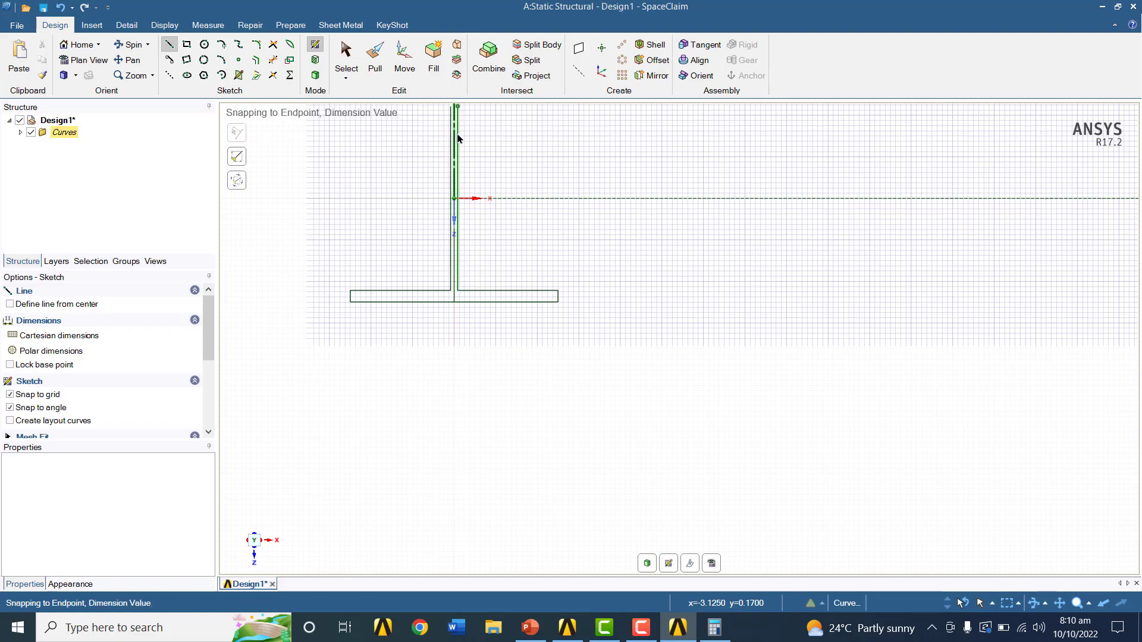
Draw the opposite flange's mirrored inner edge from the web edge's free end outwards, level with the first flange's end
scroll(466, 164, "down", 2)
scroll(466, 174, "down", 3)
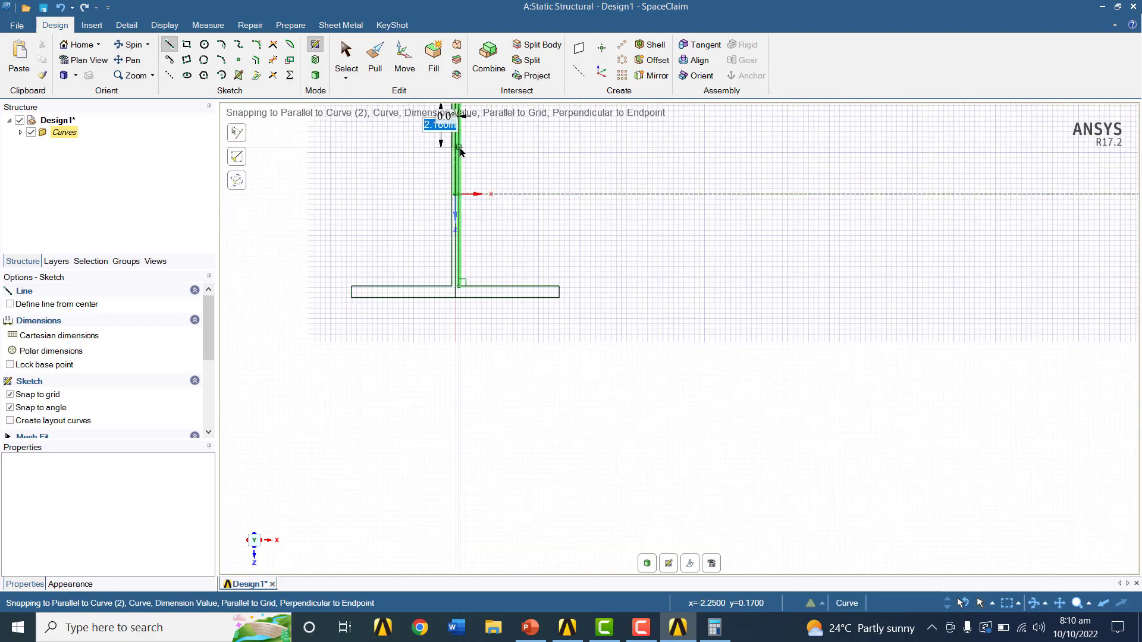
scroll(461, 122, "up", 6)
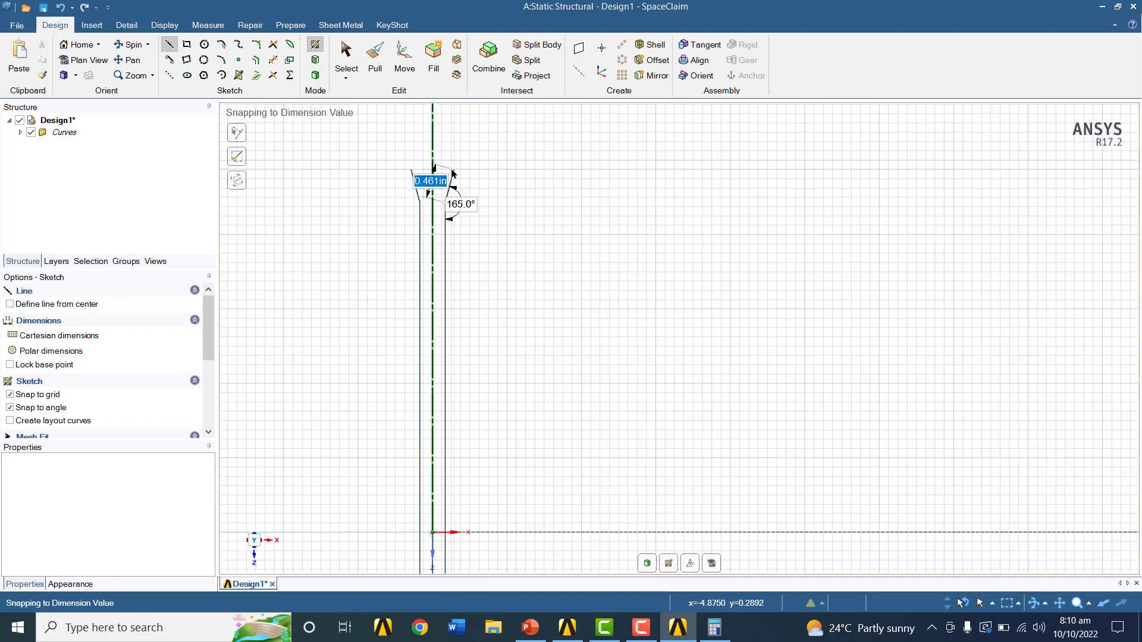
scroll(454, 173, "down", 2)
left_click(449, 185)
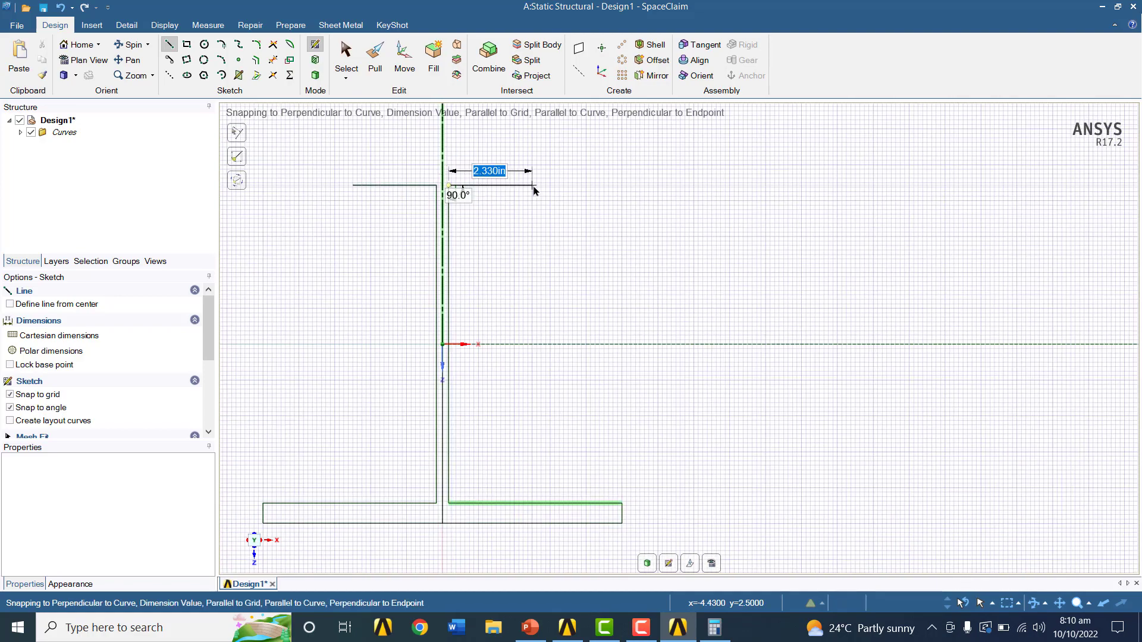
left_click(621, 185)
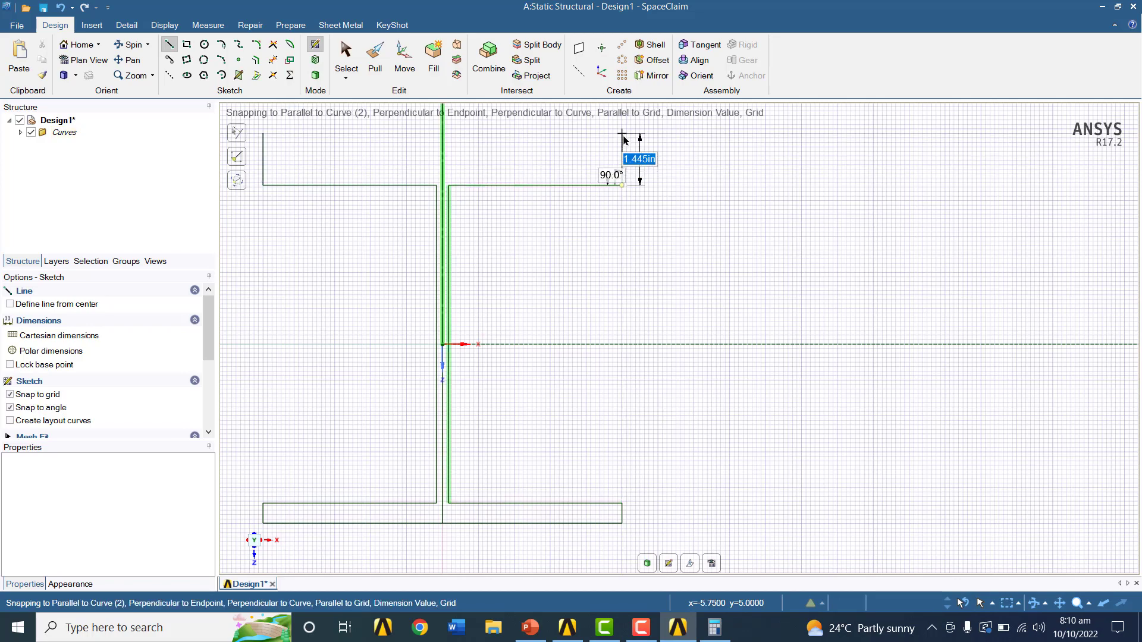
Close the second flange with a 0.56 in end edge and a 5 in outer edge running back to the mirror axis
type("0.56")
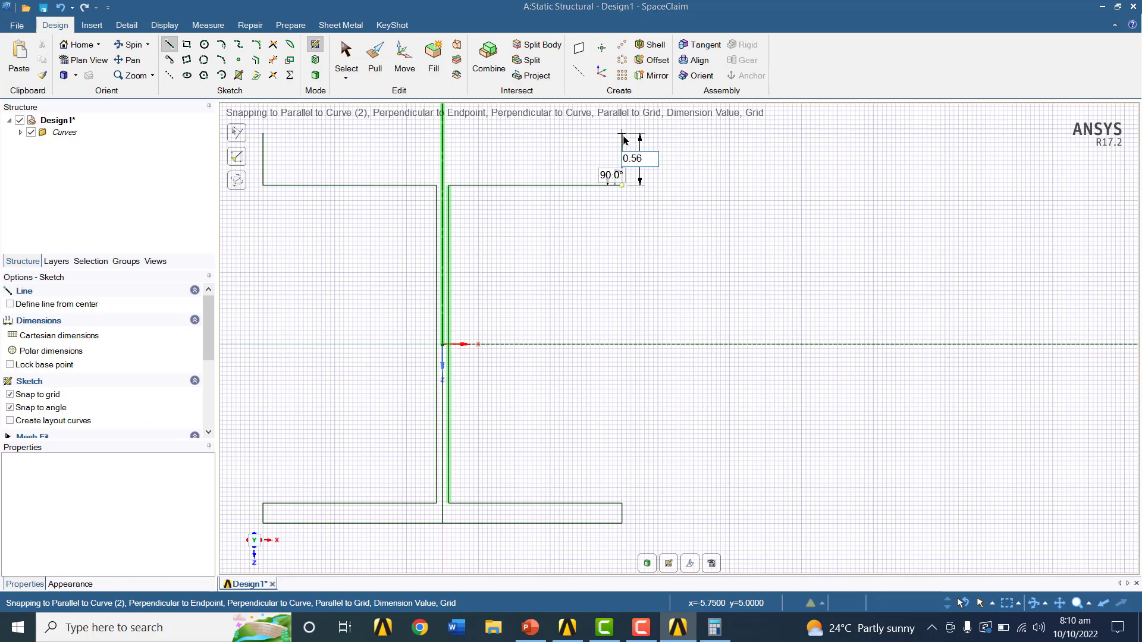
key("Return")
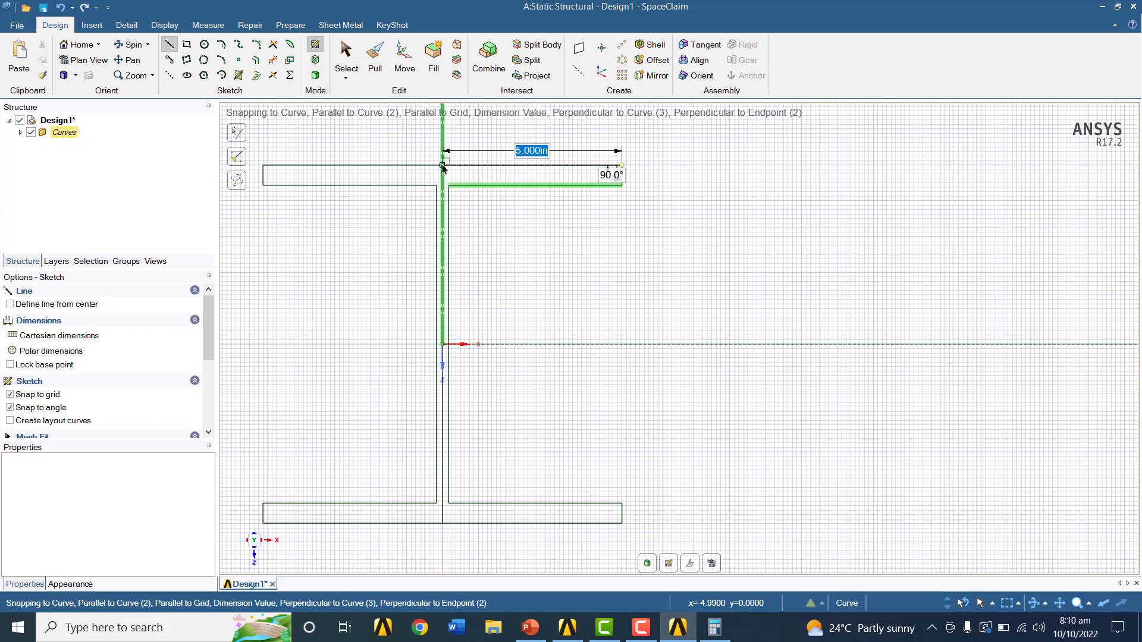
left_click(443, 166)
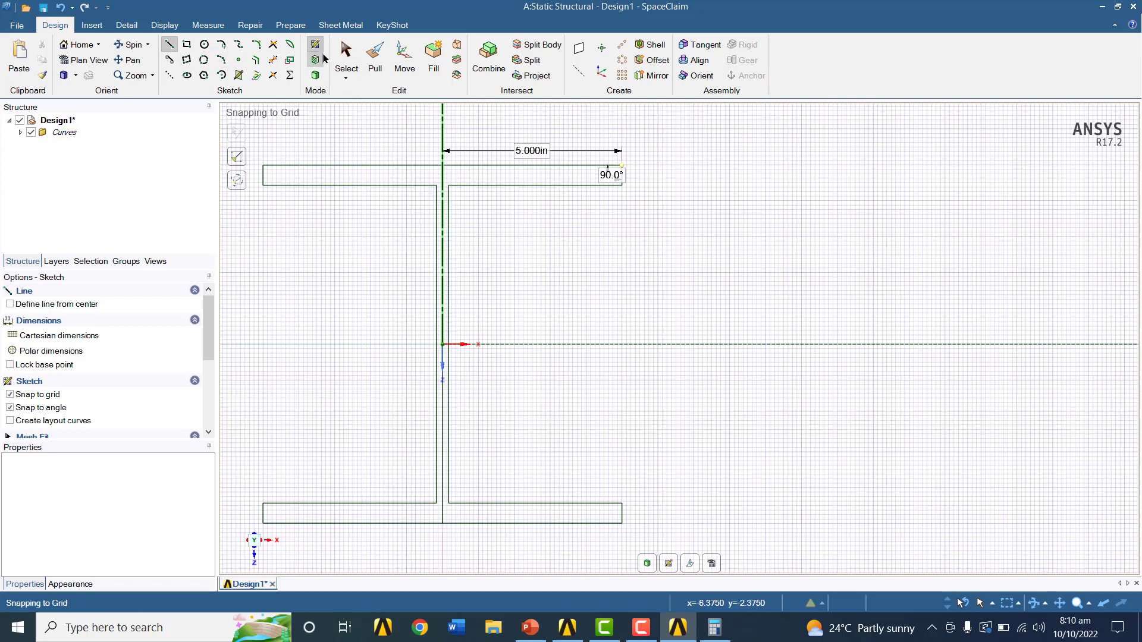
Trim away the leftover centre line inside the web, between the origin and the first flange's outer edge
left_click(274, 60)
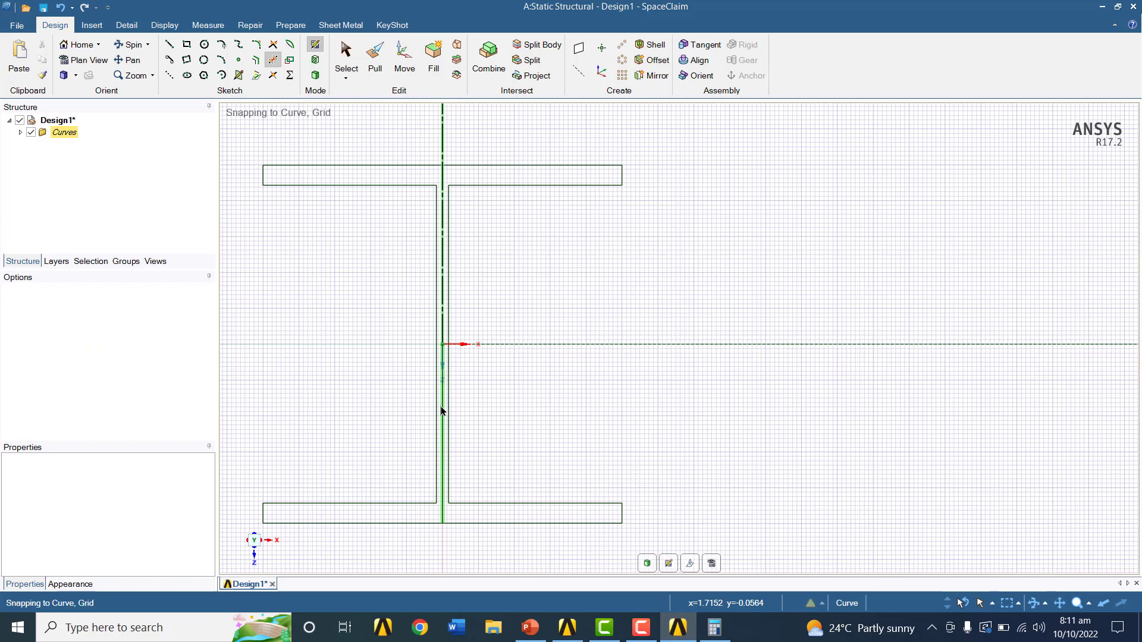
left_click(442, 412)
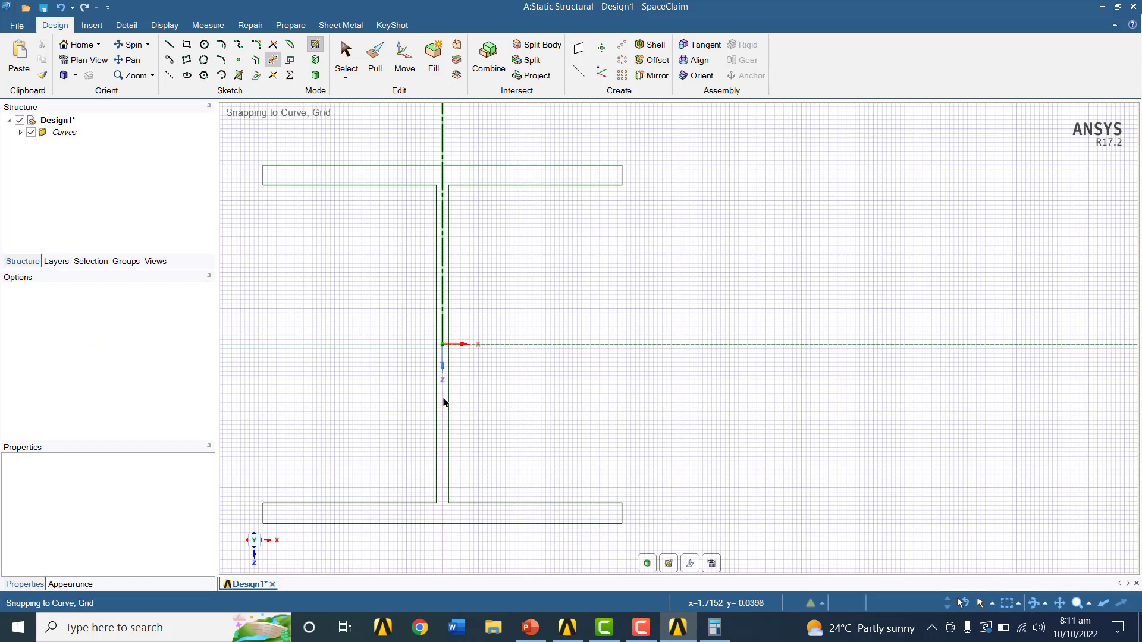
left_click(443, 326)
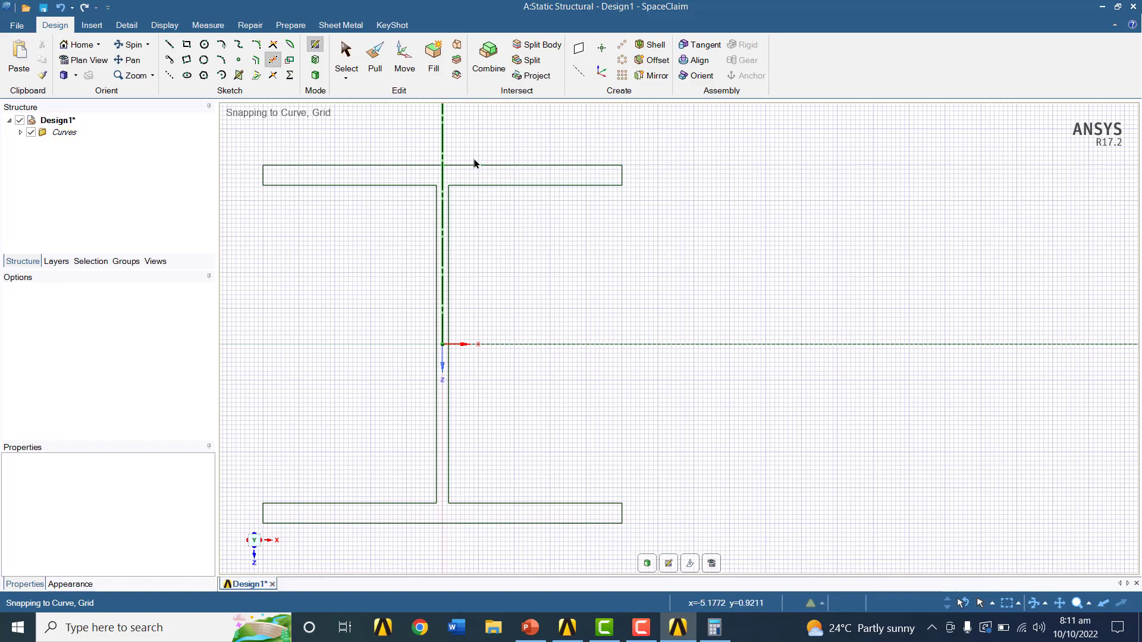
Pull the closed I-beam profile face 120 in upwards along the Y axis into a solid column
left_click(84, 45)
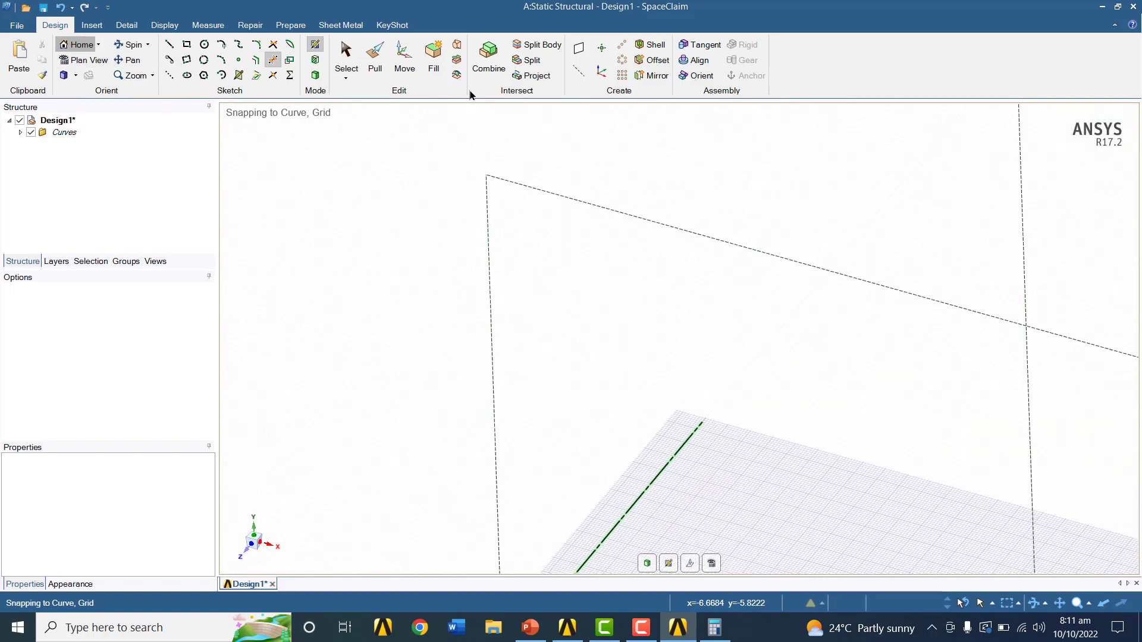
scroll(512, 468, "up", 2)
scroll(508, 464, "up", 10)
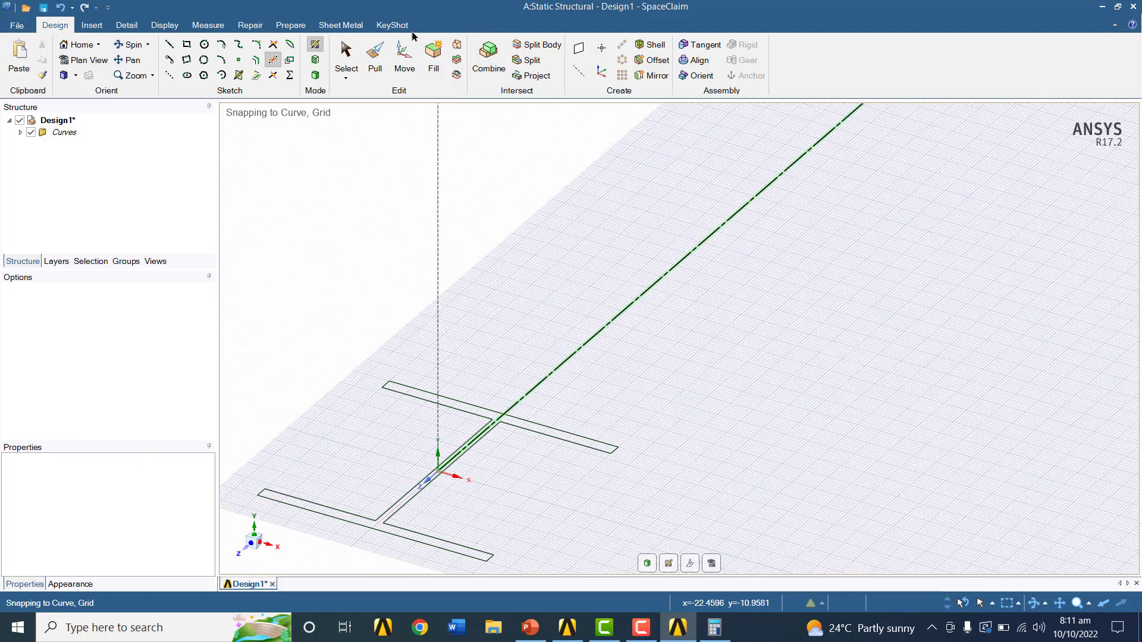
left_click(383, 55)
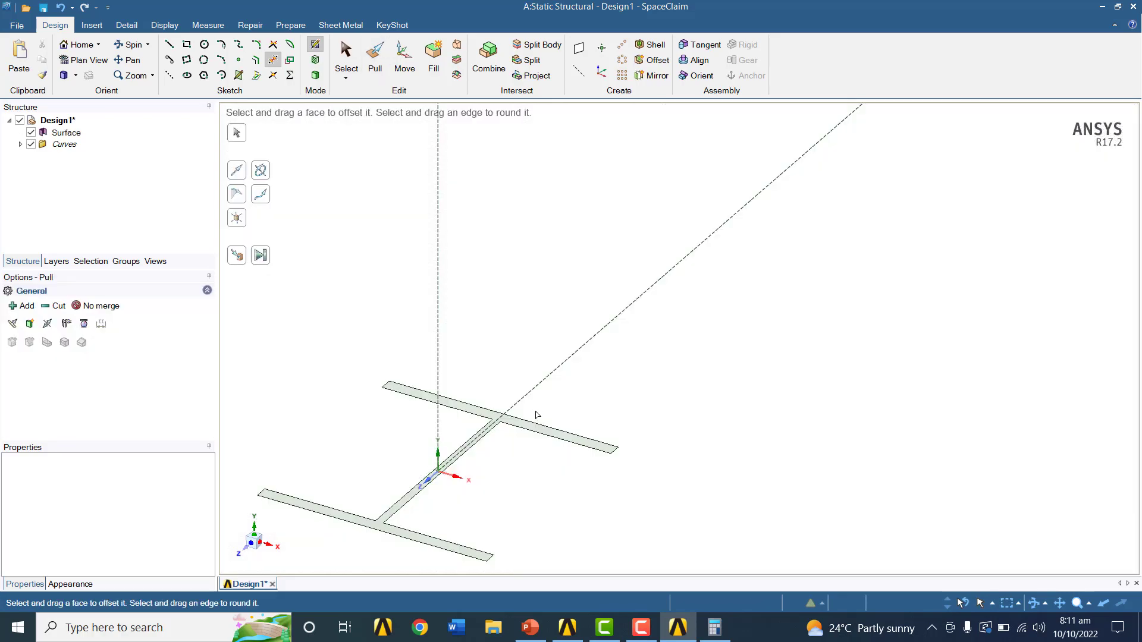
left_click(535, 429)
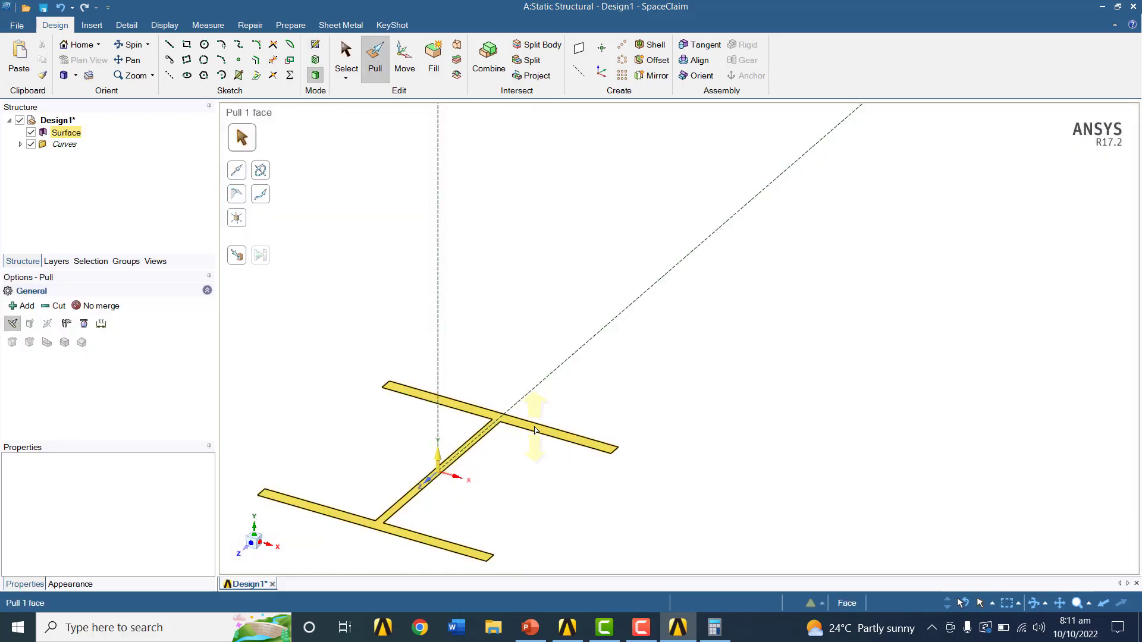
left_click(535, 430)
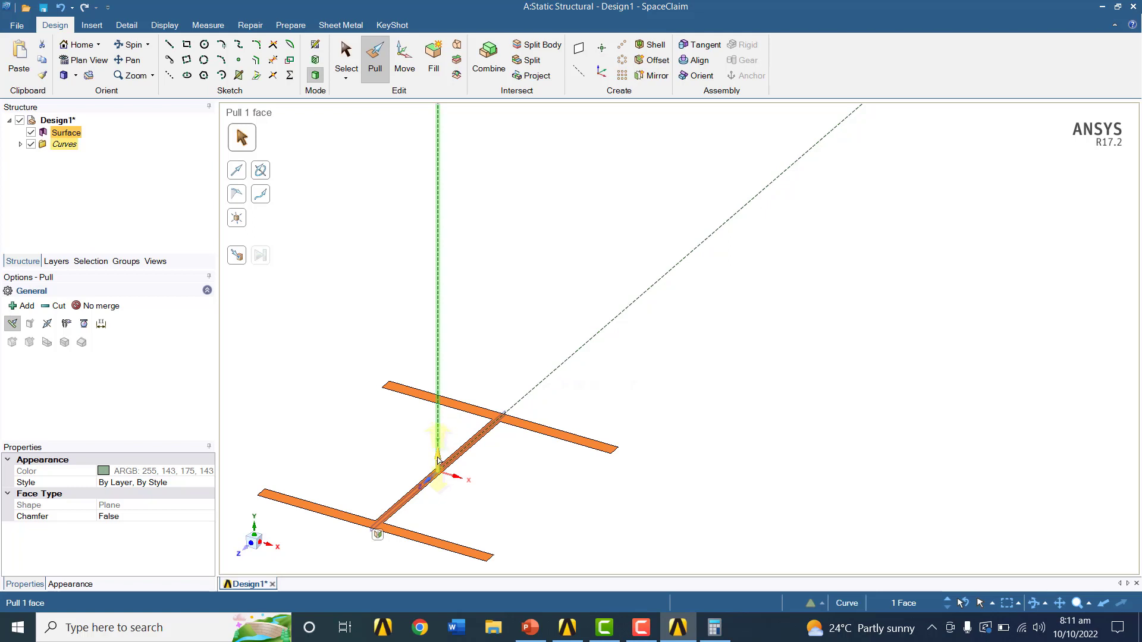
left_click_drag(439, 454, 445, 427)
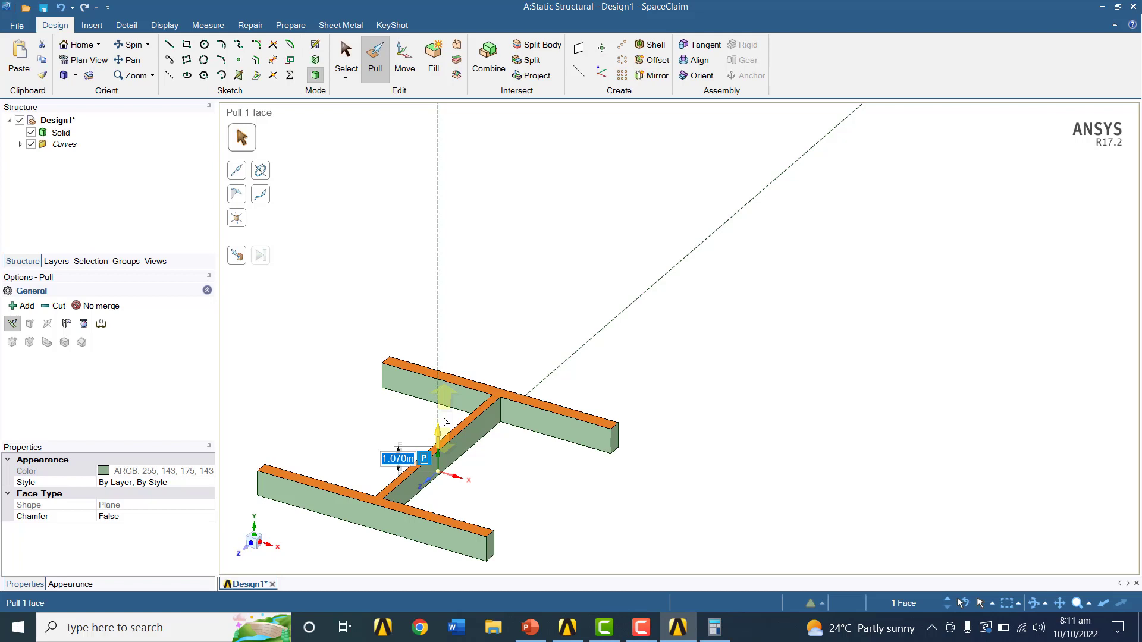
type("120")
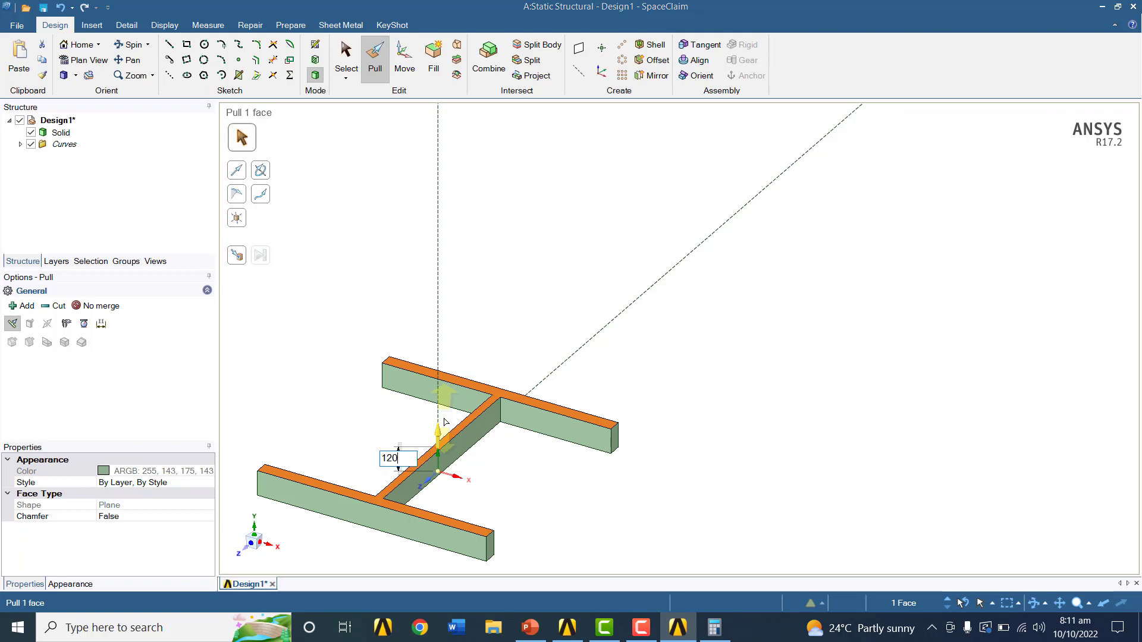
key("Return")
scroll(733, 150, "down", 5)
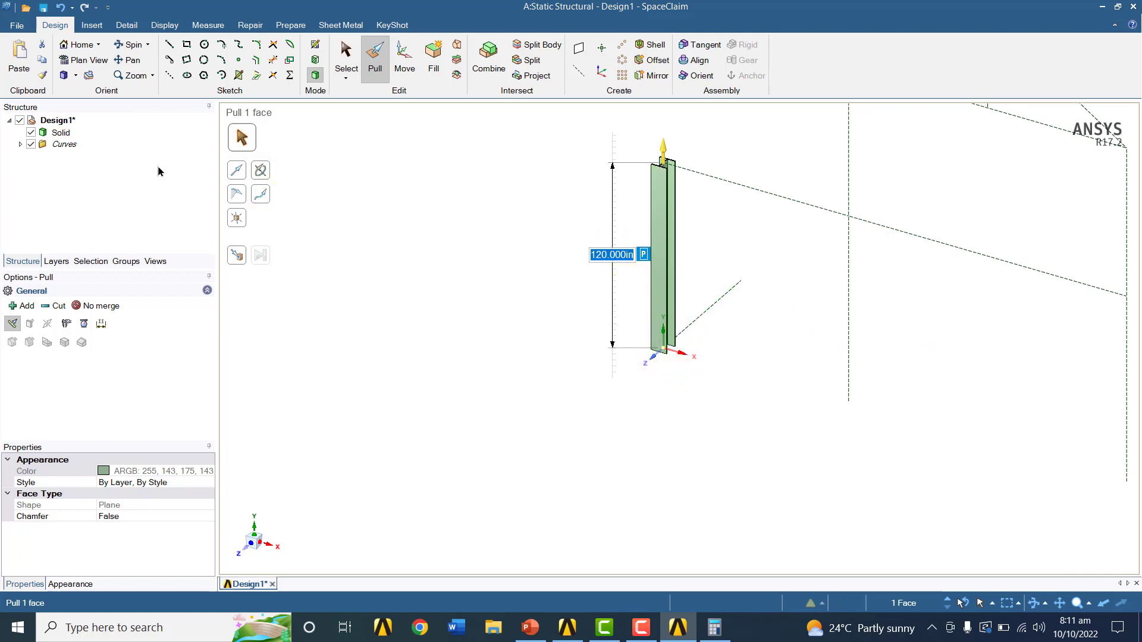
Duplicate the solid I-beam column twice in place to get three identical bodies
left_click(61, 134)
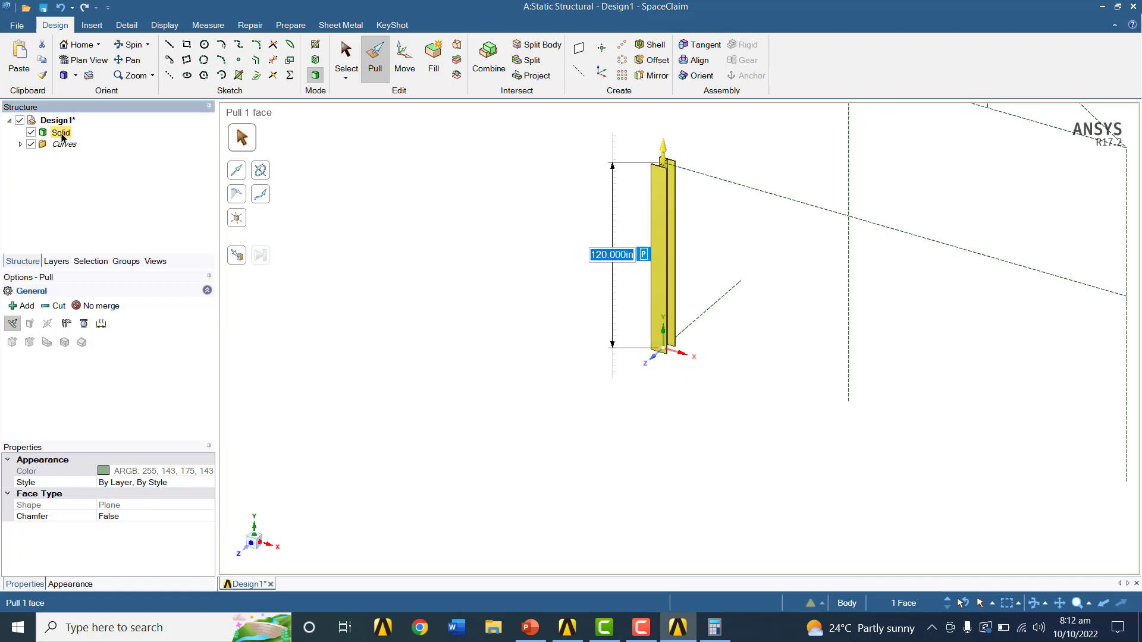
left_click(44, 64)
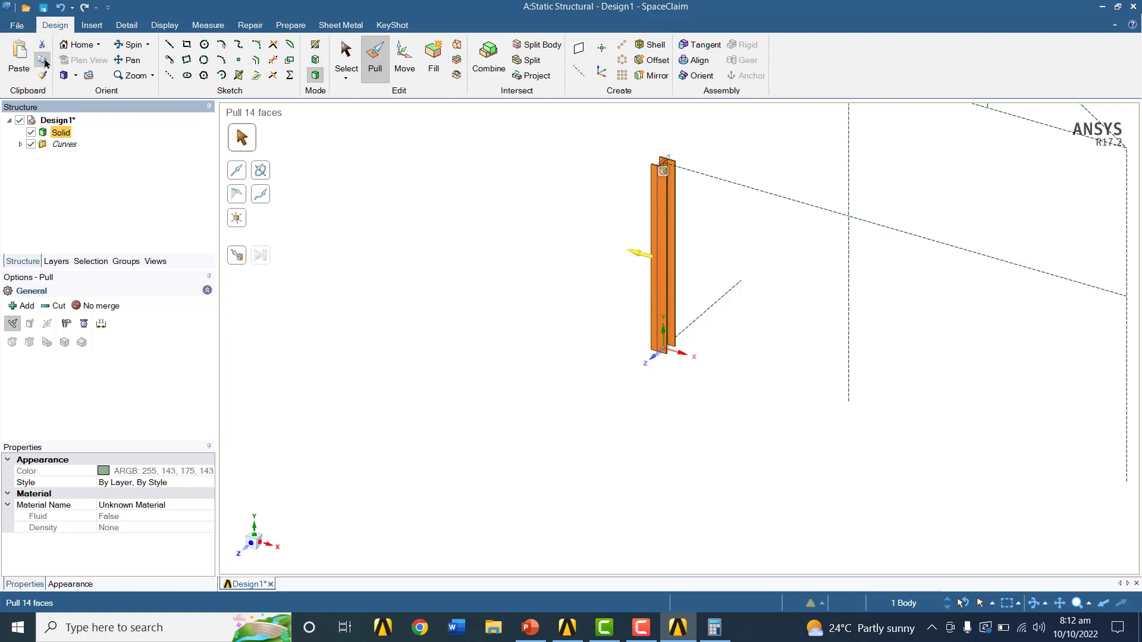
left_click(17, 55)
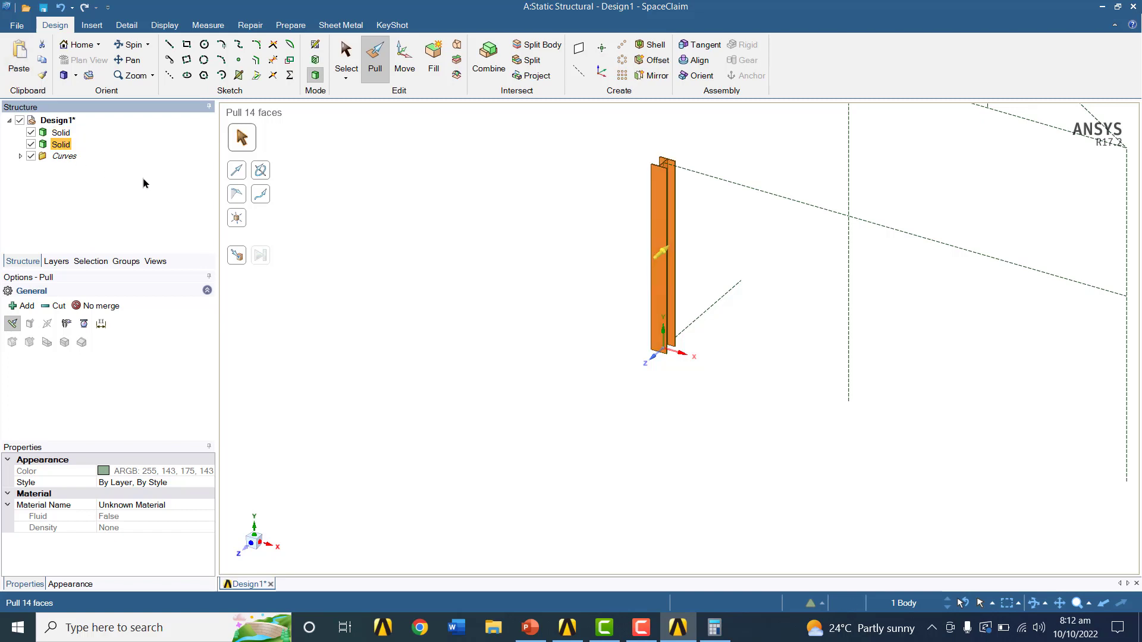
left_click(42, 60)
left_click(22, 55)
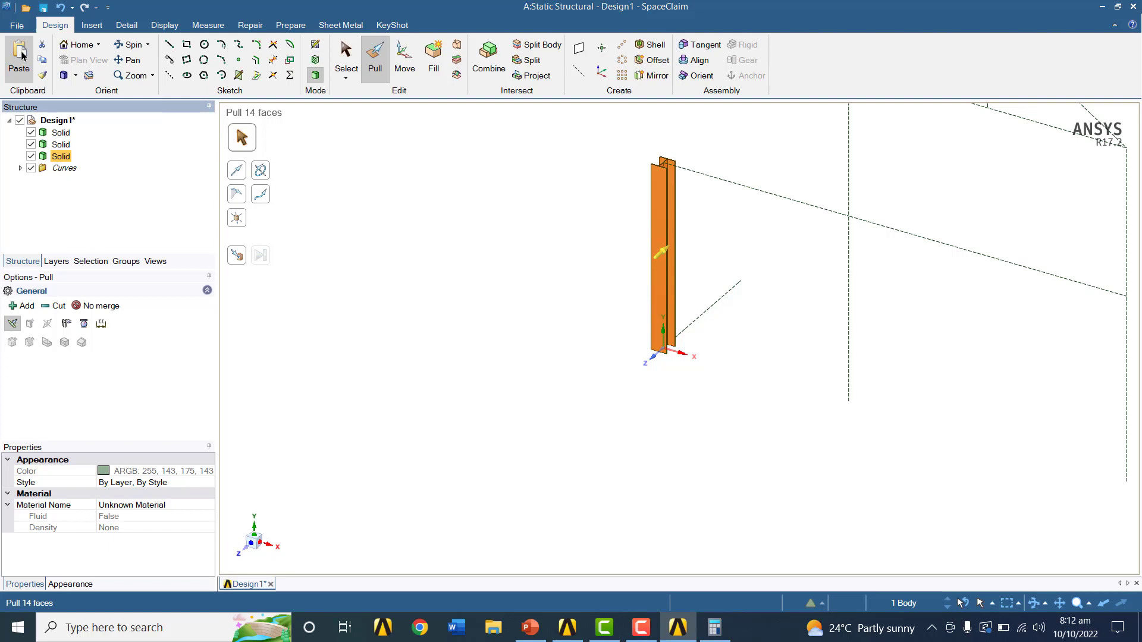
Hide the first two column bodies and move the third along the X axis up to the frame's middle vertical construction line
left_click(31, 132)
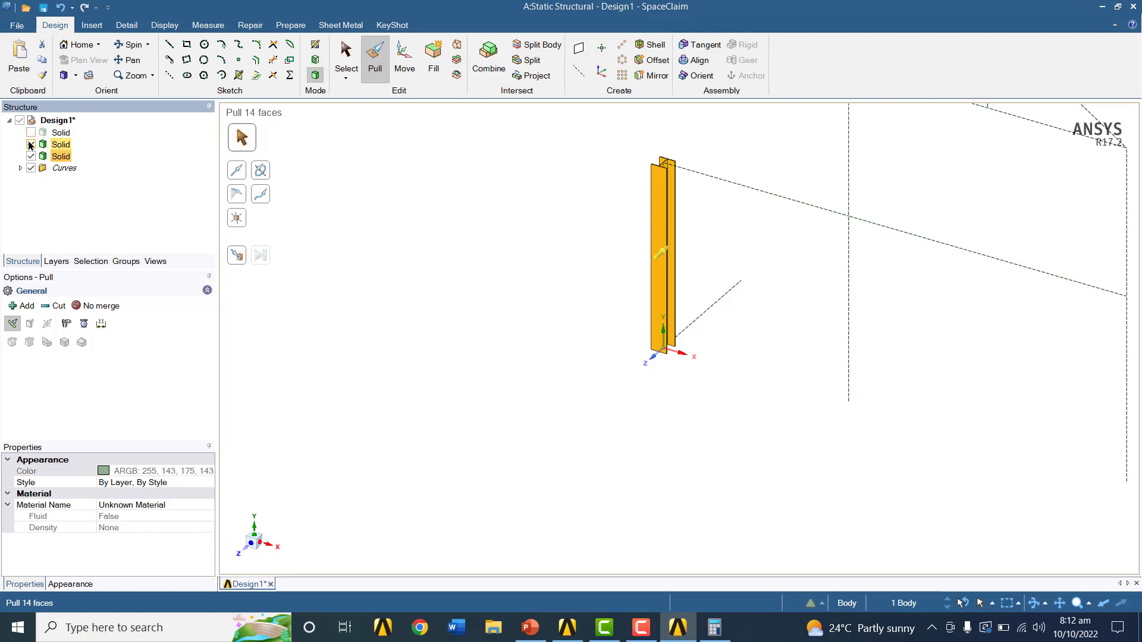
left_click(31, 144)
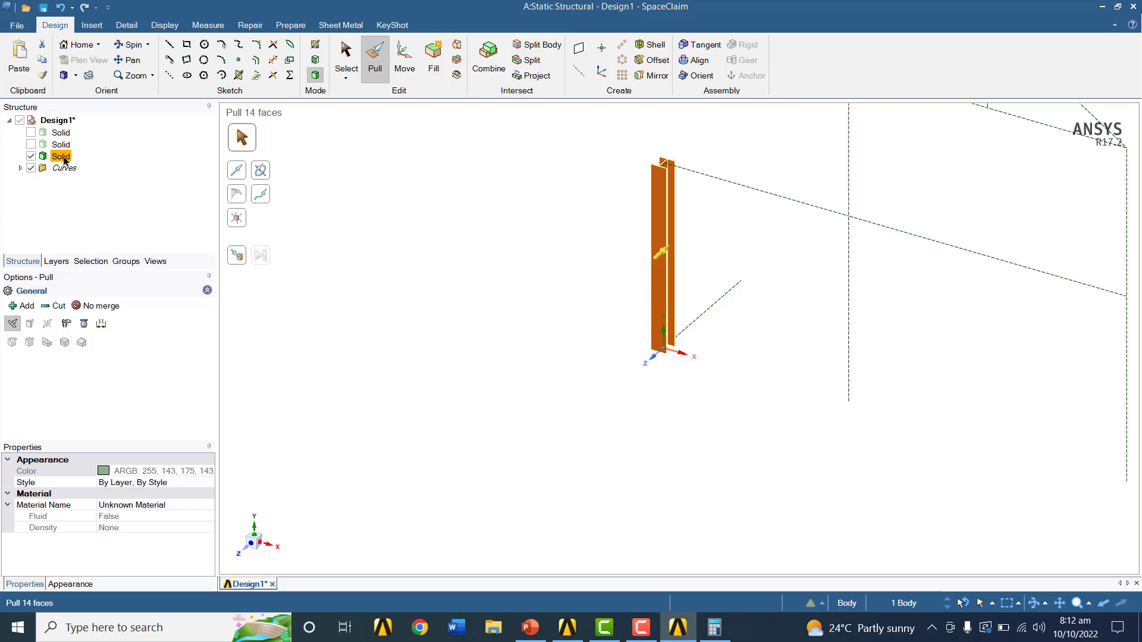
left_click(404, 57)
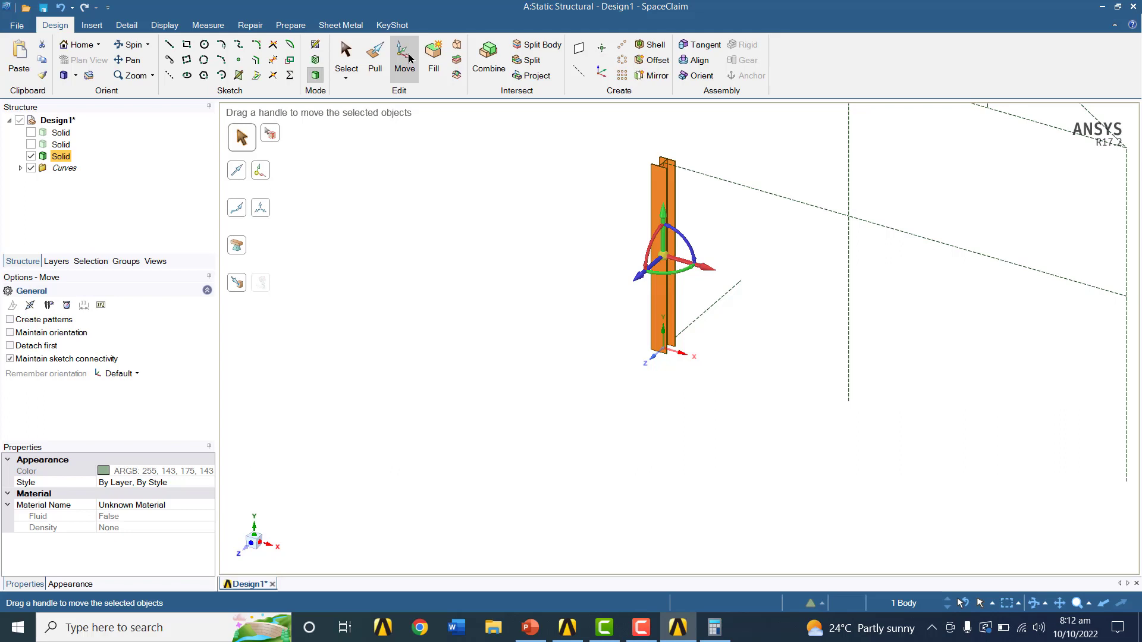
left_click(706, 267)
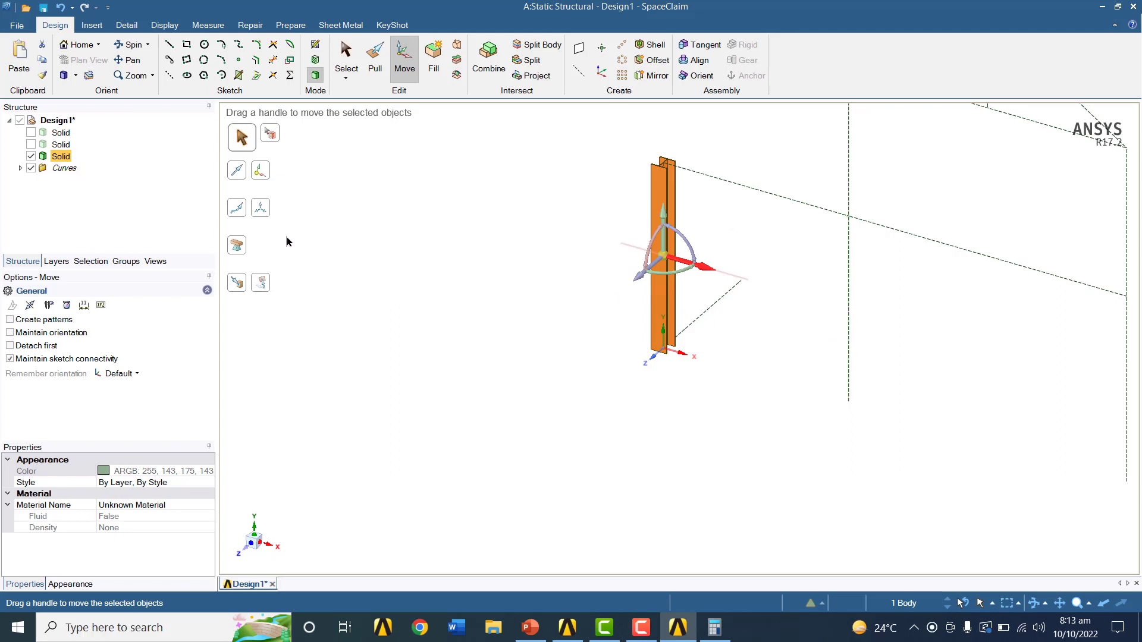
left_click(236, 288)
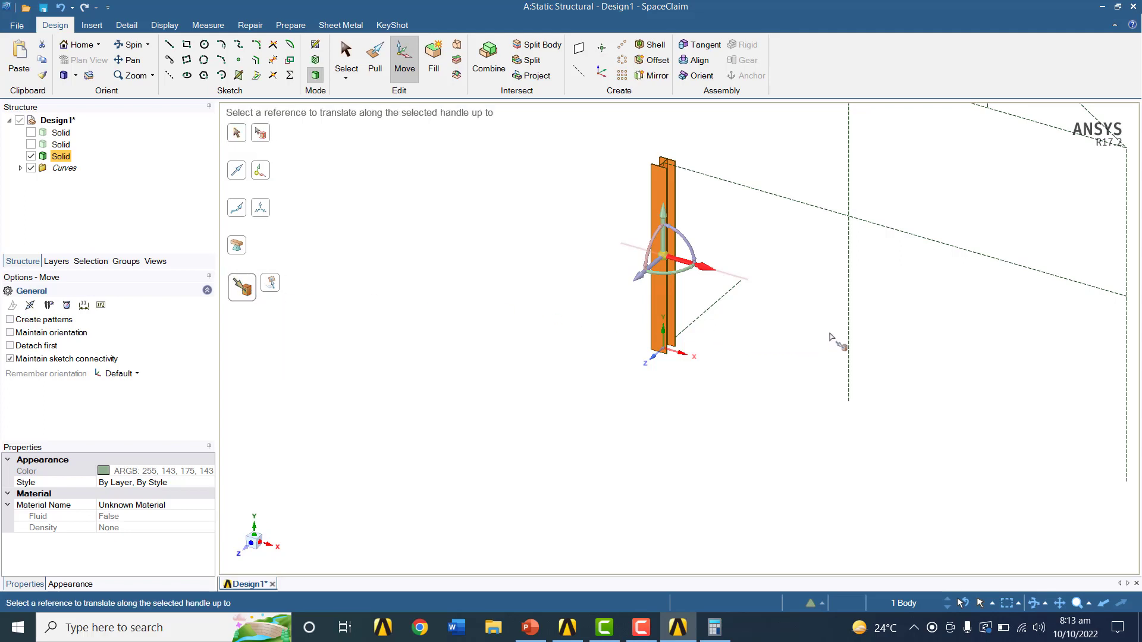
left_click(848, 329)
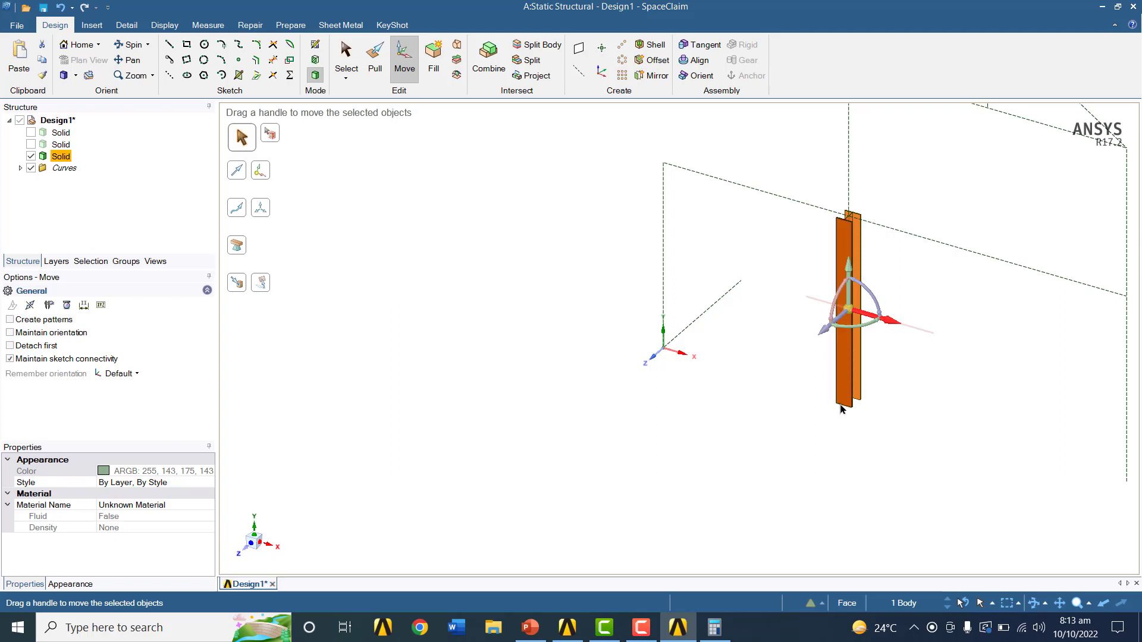
Show the second column body, move it along X up to the farthest vertical construction line, and unhide the first column
left_click(31, 144)
left_click(54, 146)
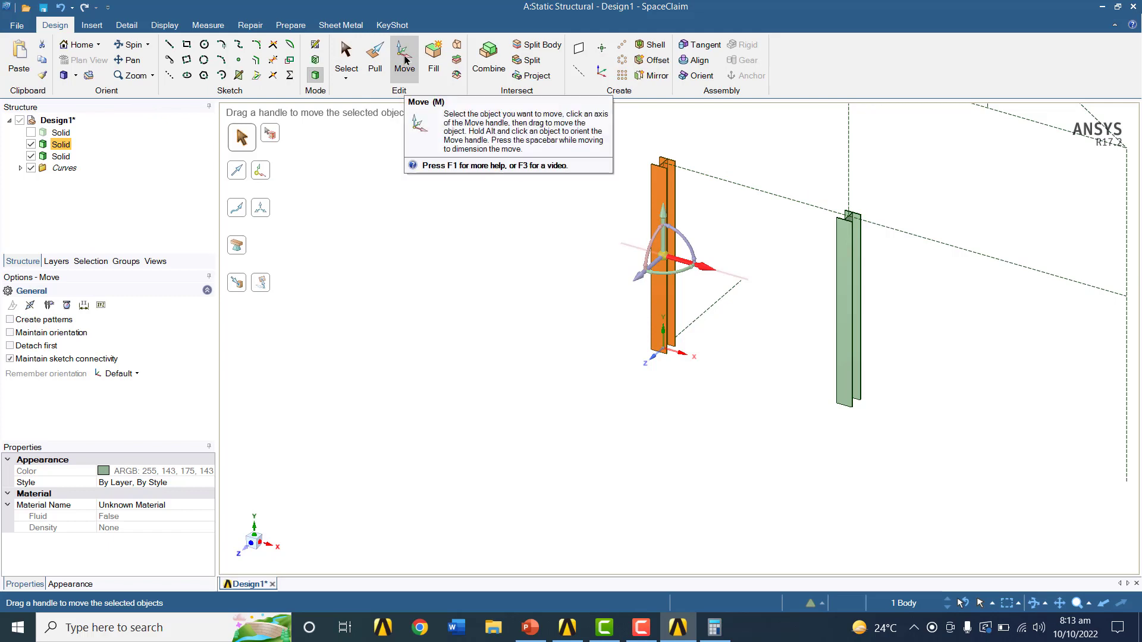
left_click(707, 271)
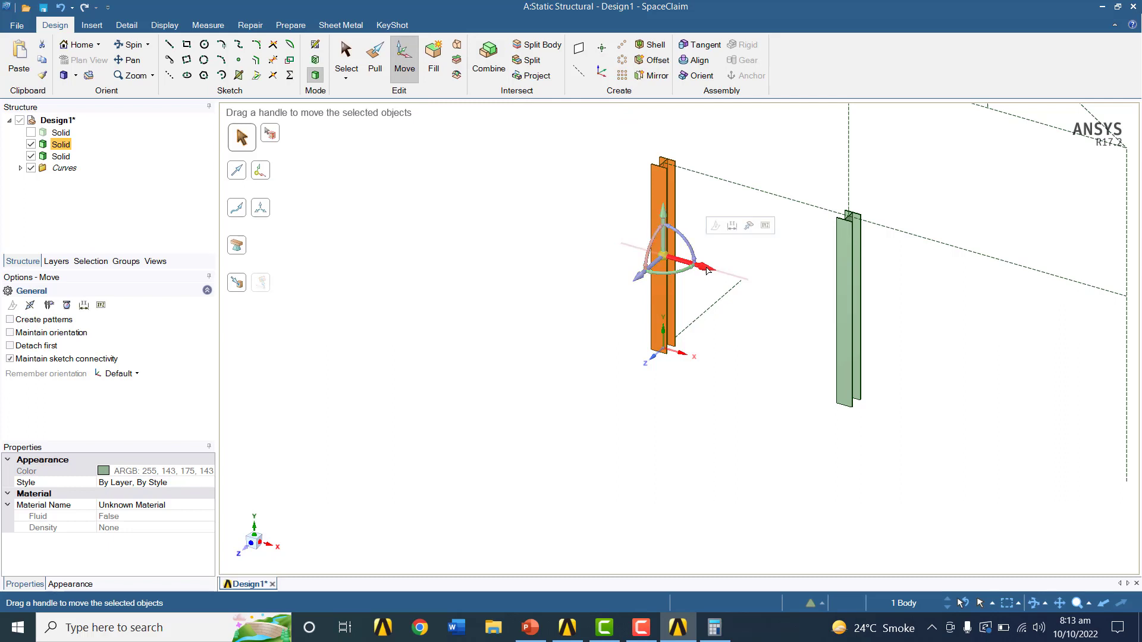
left_click(240, 285)
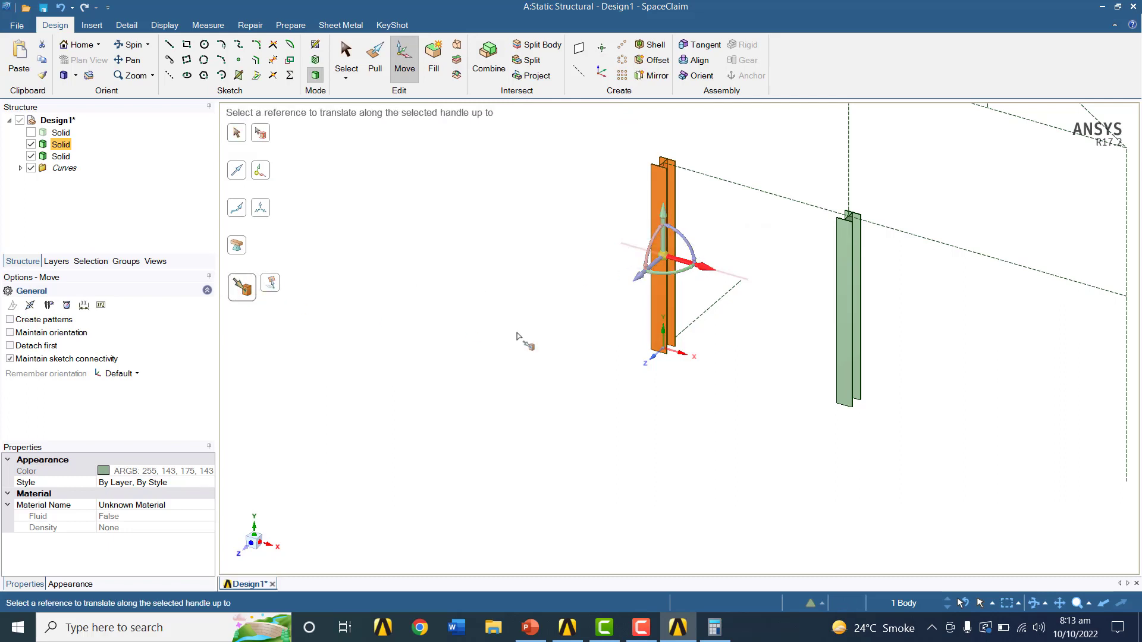
left_click(1127, 375)
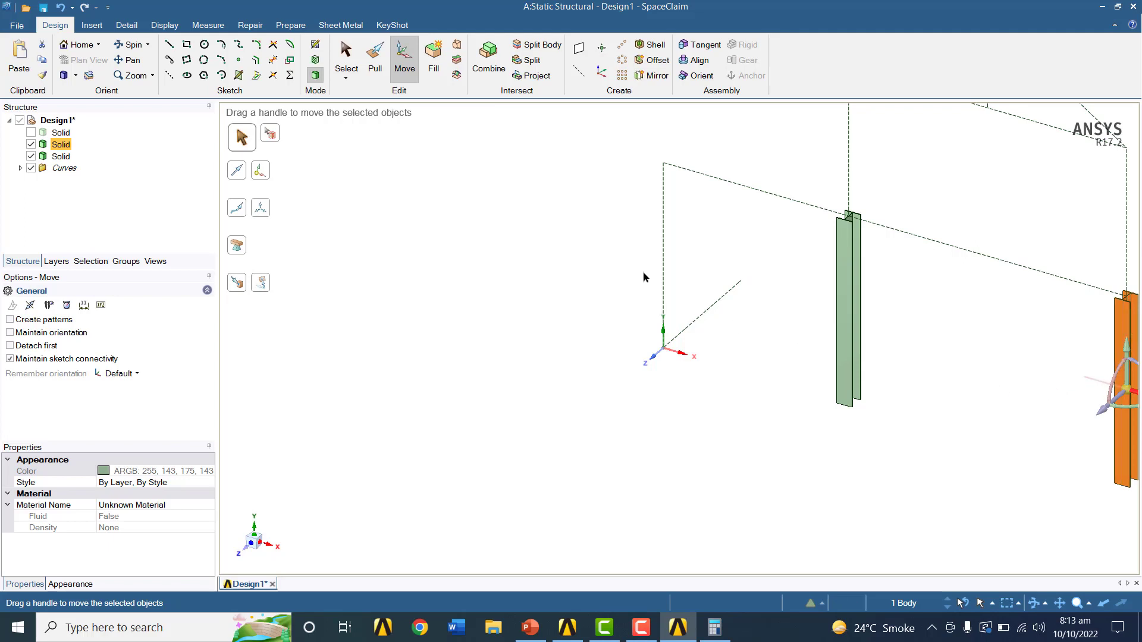
left_click(32, 132)
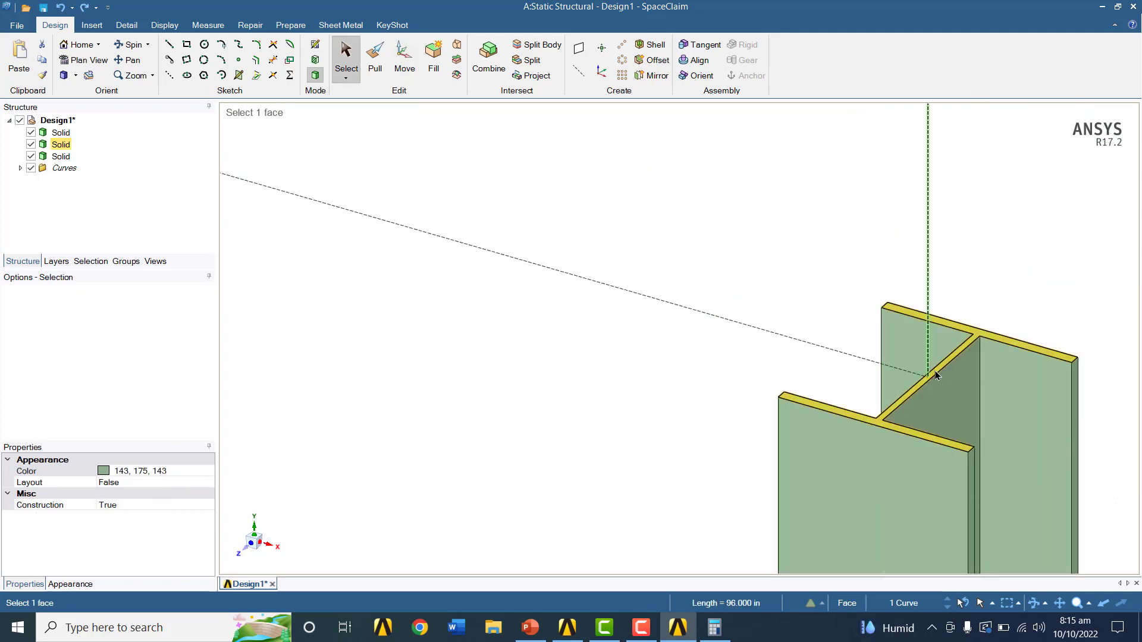
Pull the top face of the column farthest along X down by about 4.97 in, below the horizontal beam line's end point
left_click(374, 52)
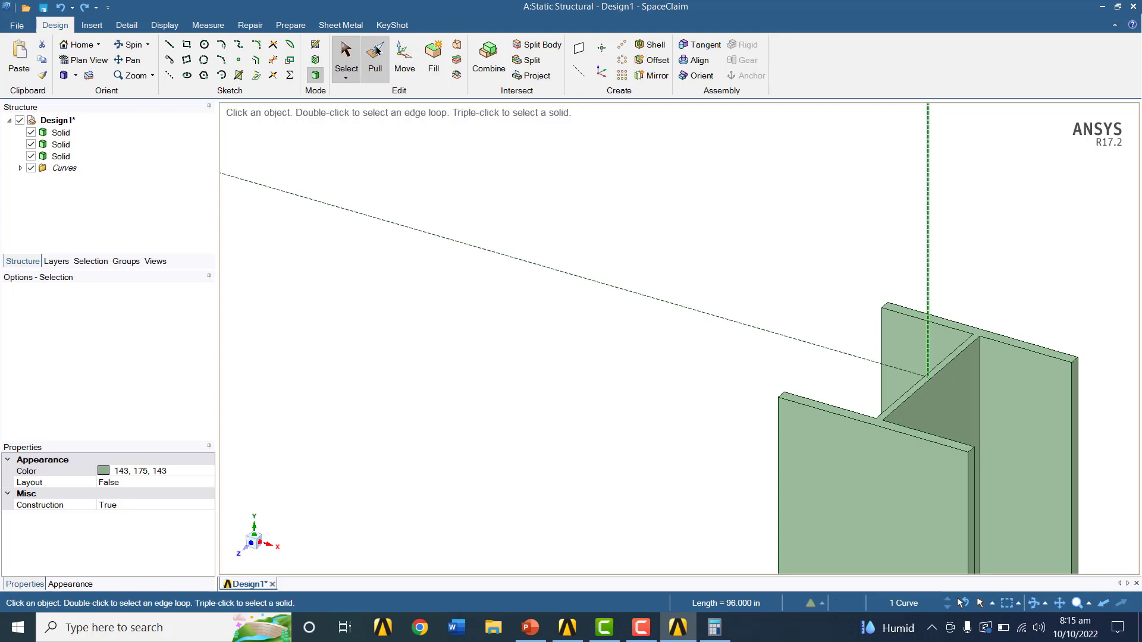
left_click(376, 54)
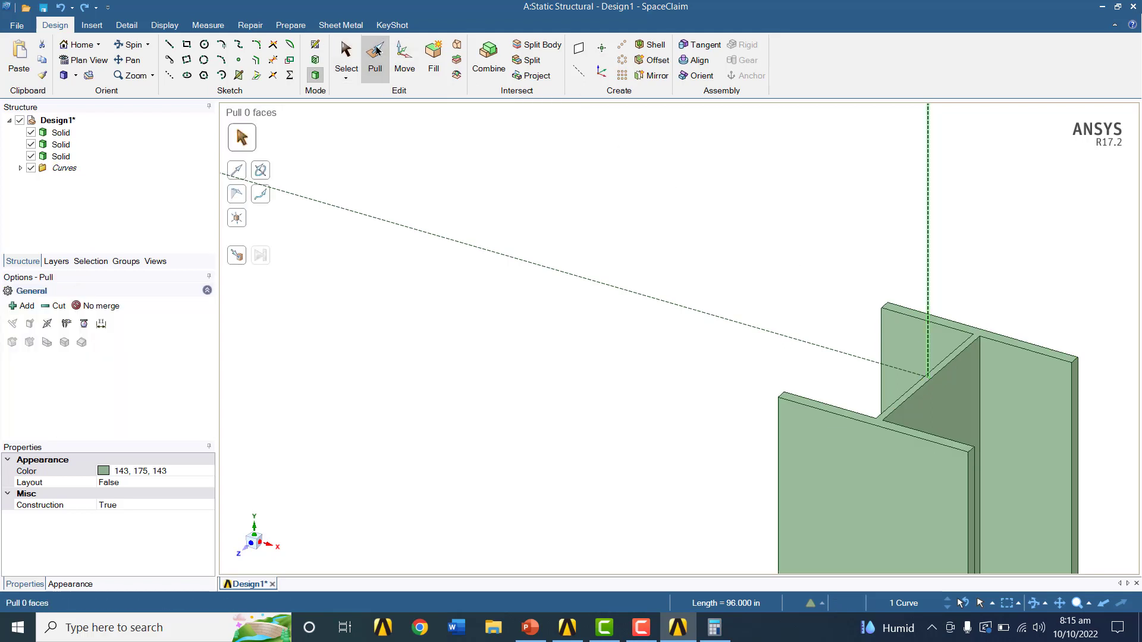
scroll(959, 355, "up", 1)
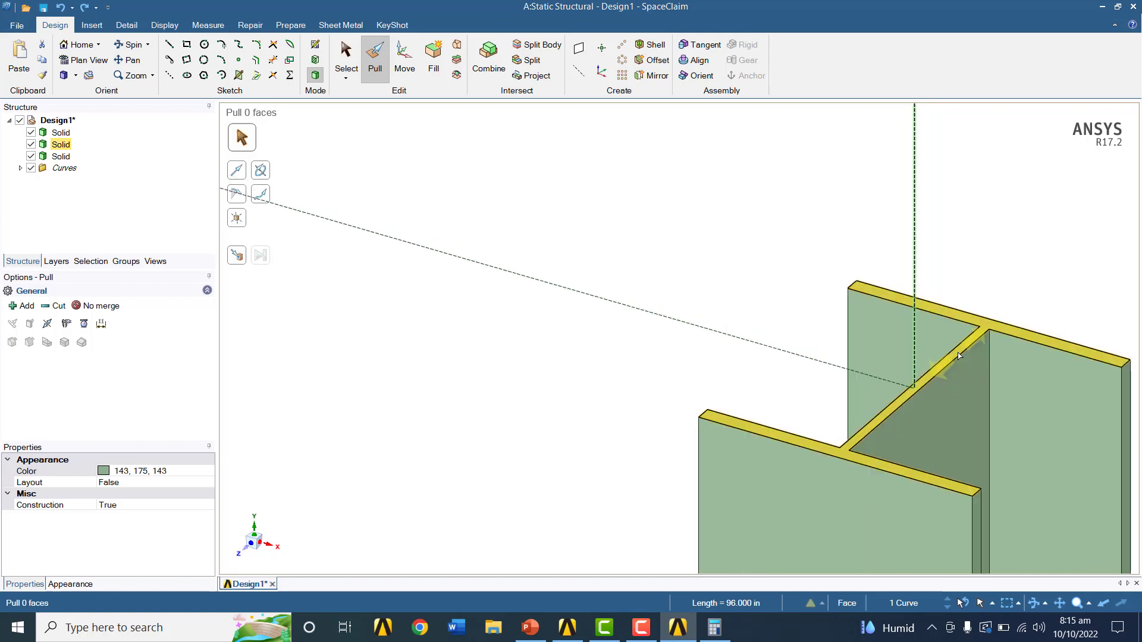
left_click(956, 357)
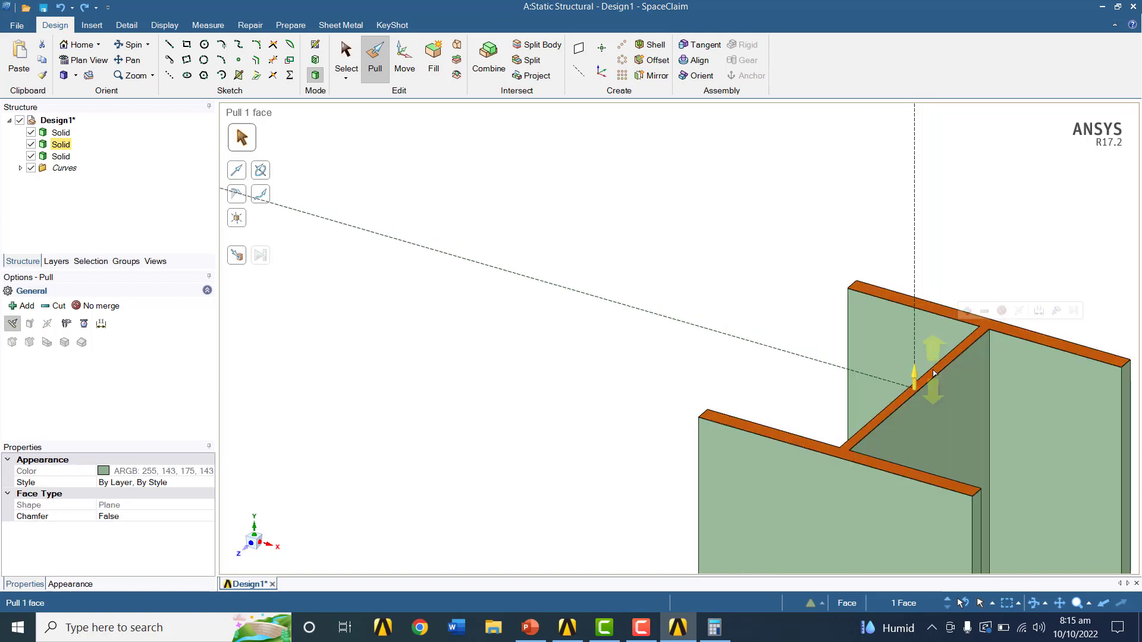
left_click_drag(934, 376, 946, 484)
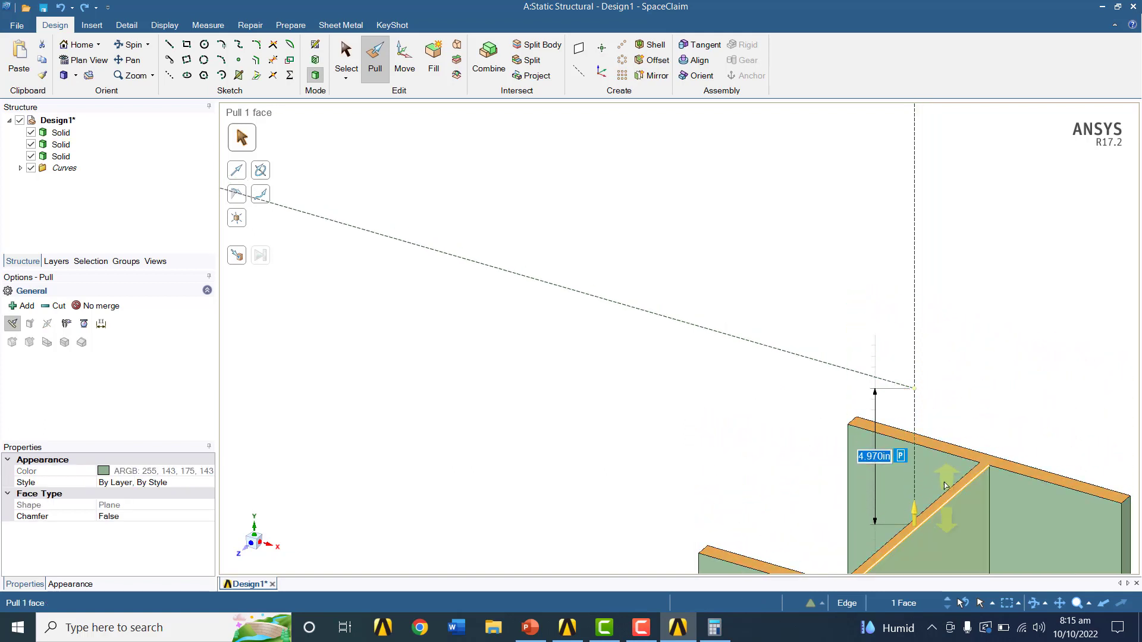
left_click(916, 392)
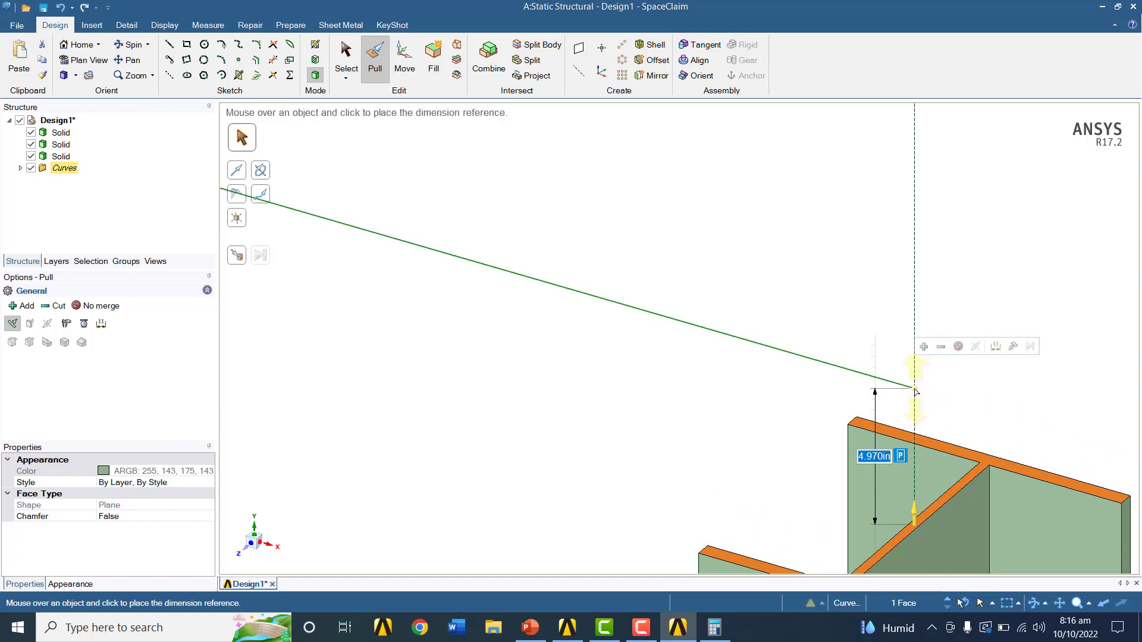
Create a plane perpendicular to the X axis at the horizontal beam line's end point above the shortened column
left_click(346, 60)
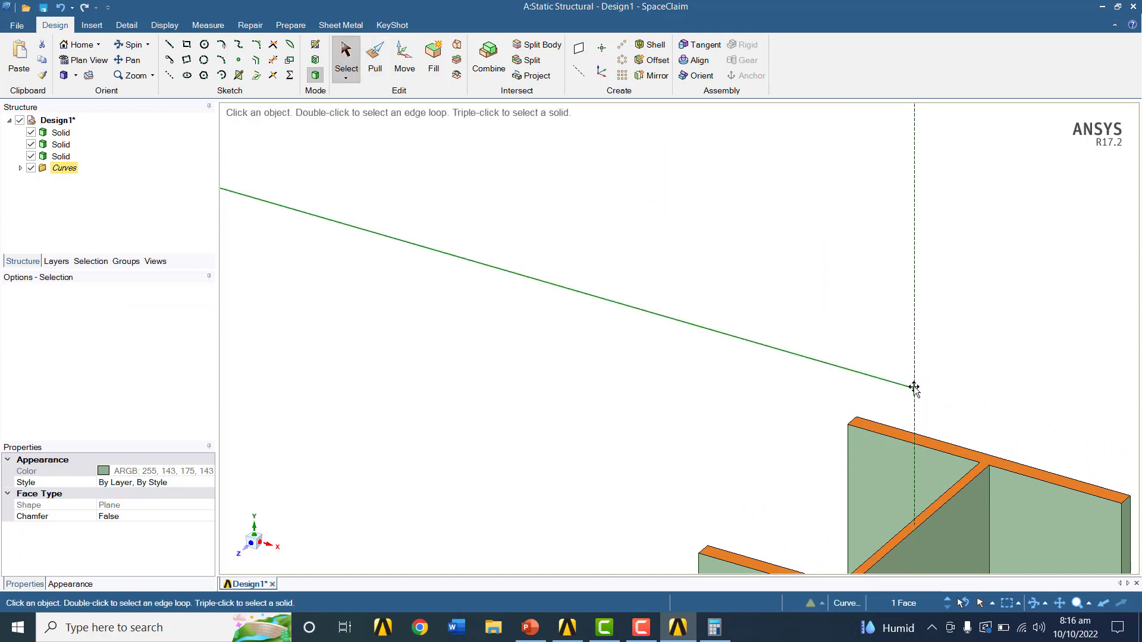
left_click(915, 390)
left_click(914, 389)
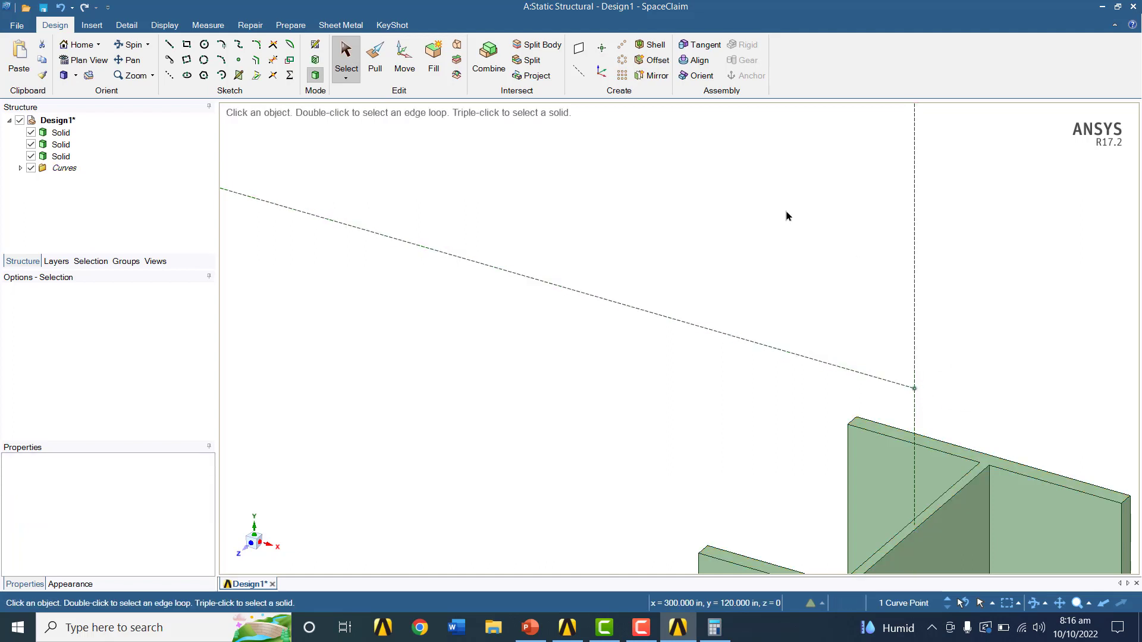
left_click(579, 47)
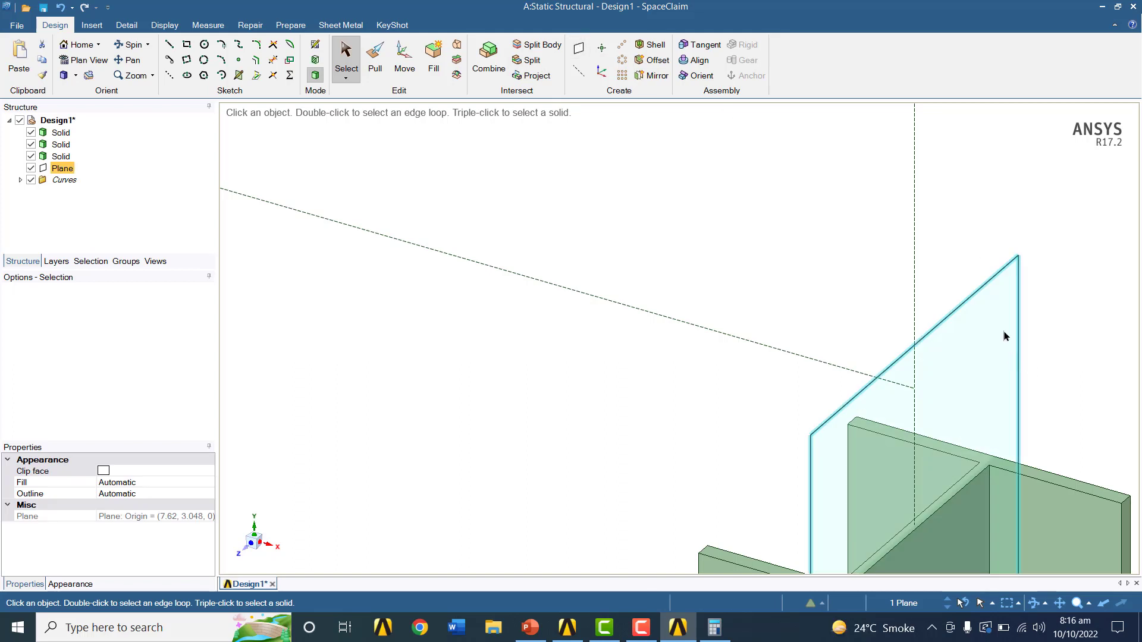
key("Escape")
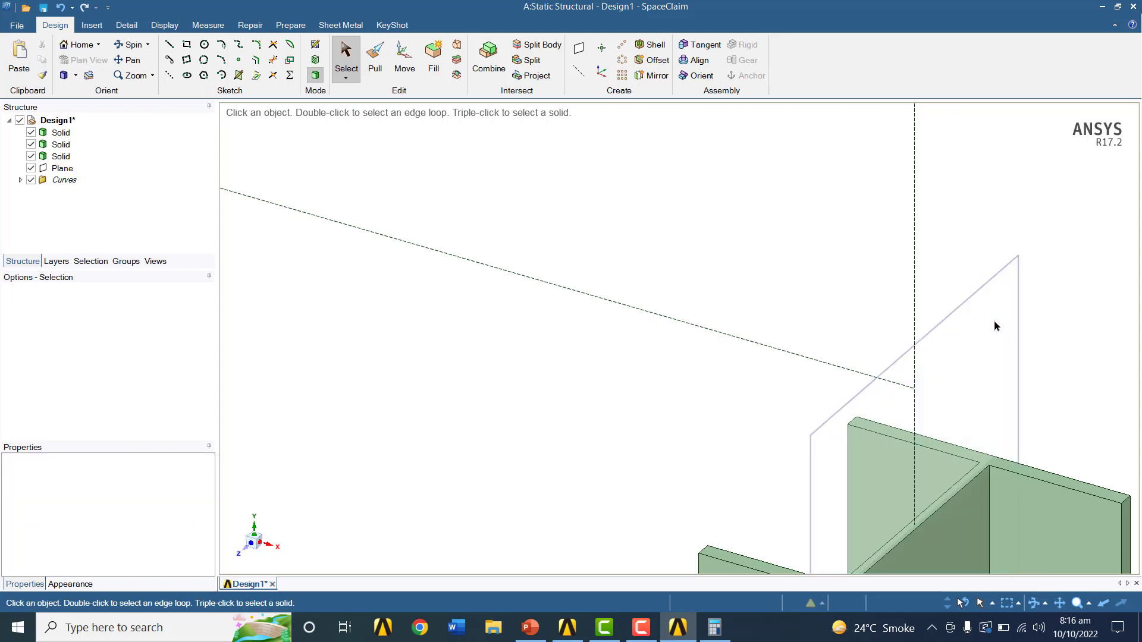
On the new plane viewed face-on, draw a horizontal construction line about 12.6 in long through the beam line's end point
left_click(59, 169)
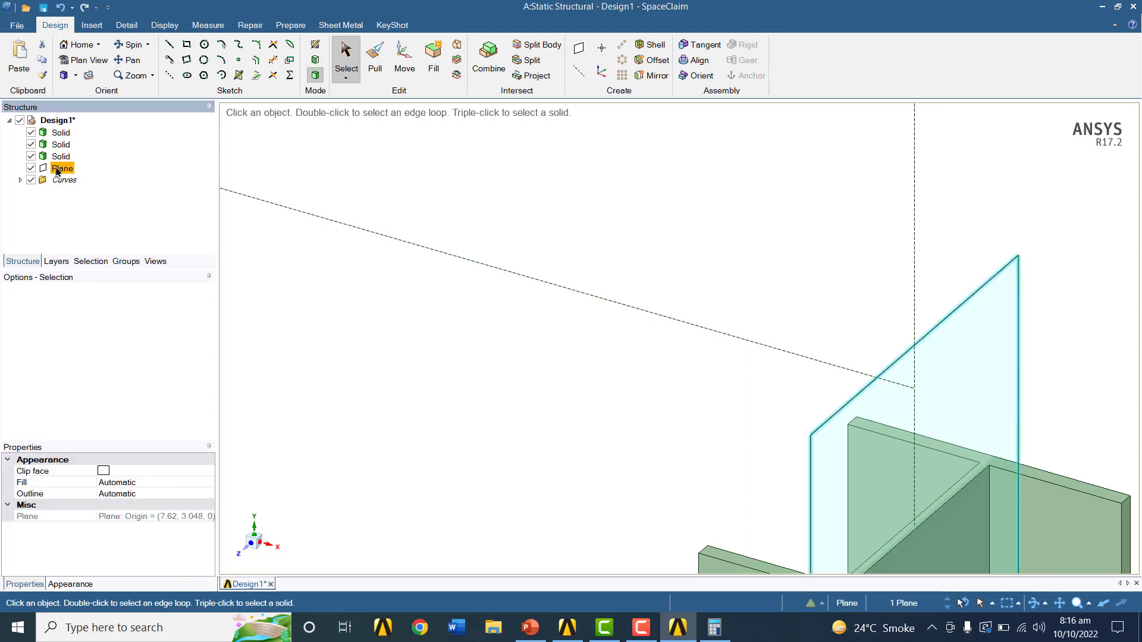
left_click(82, 61)
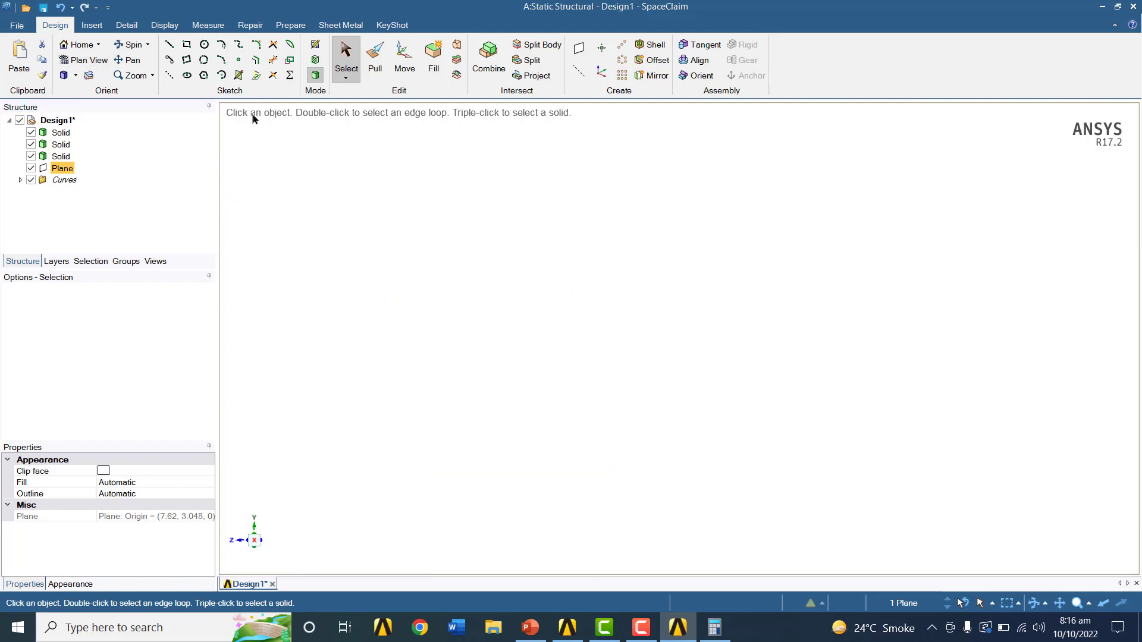
left_click(77, 45)
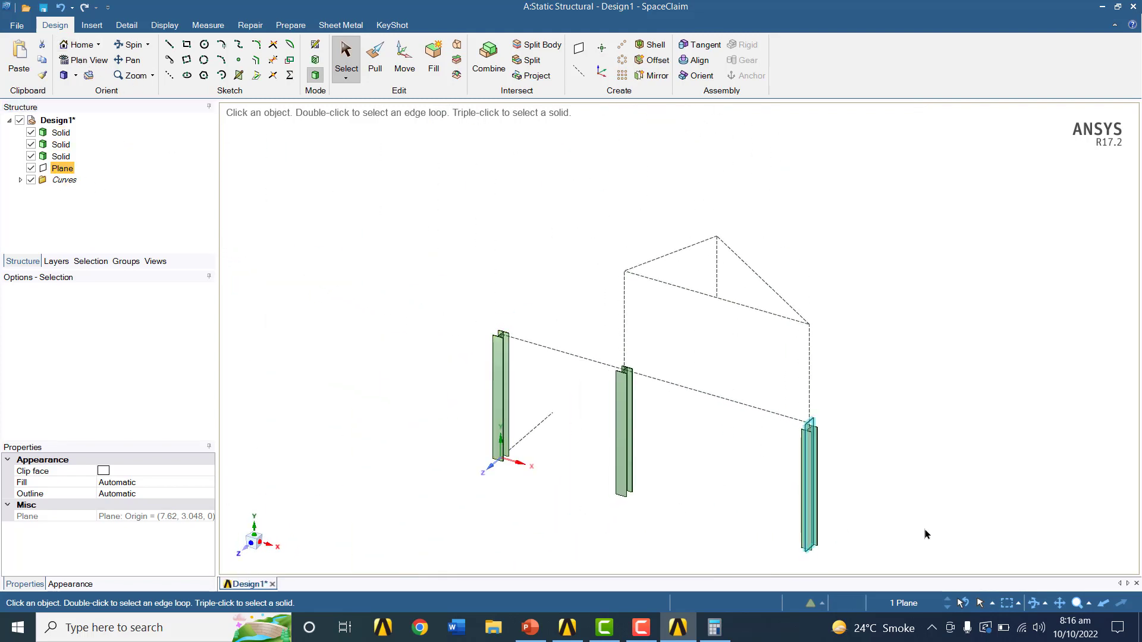
left_click(93, 60)
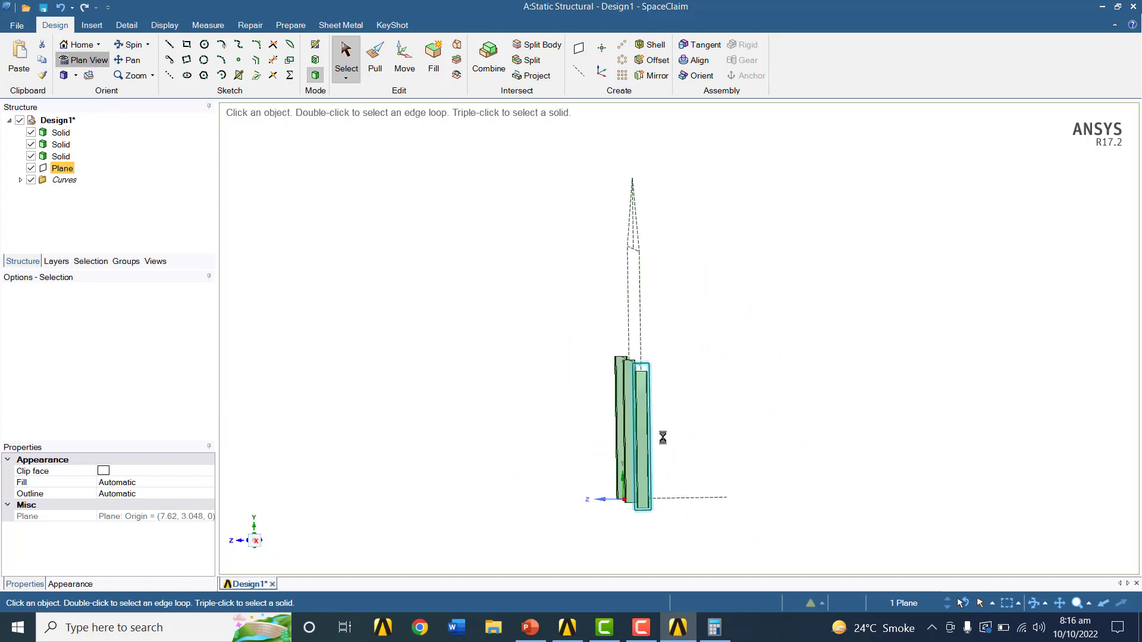
scroll(637, 377, "up", 5)
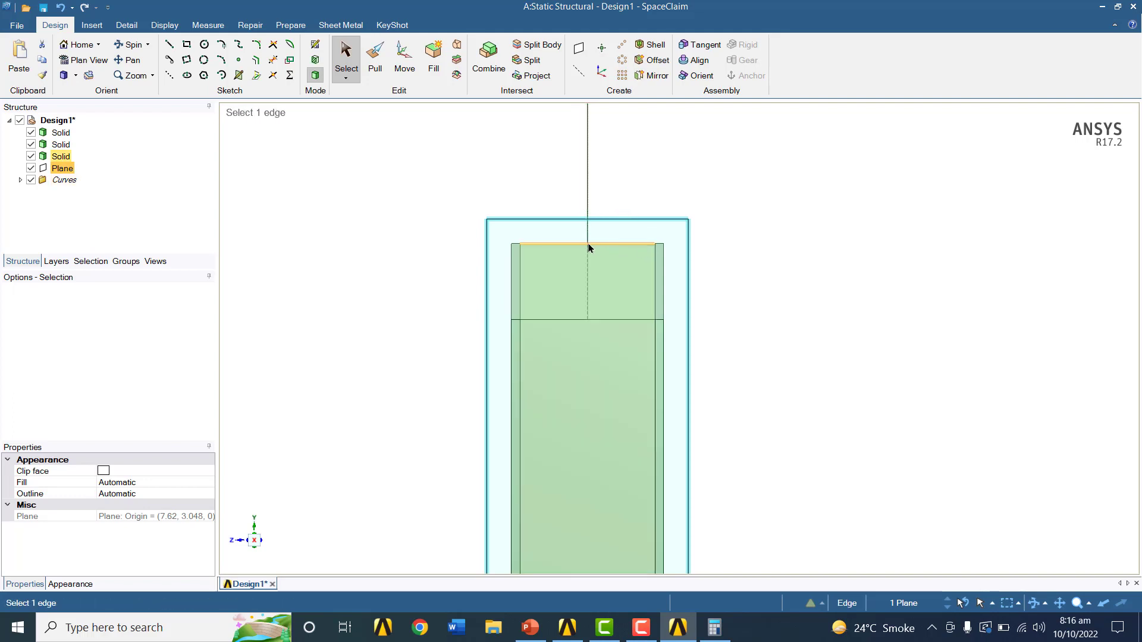
middle_click_drag(591, 242, 914, 397)
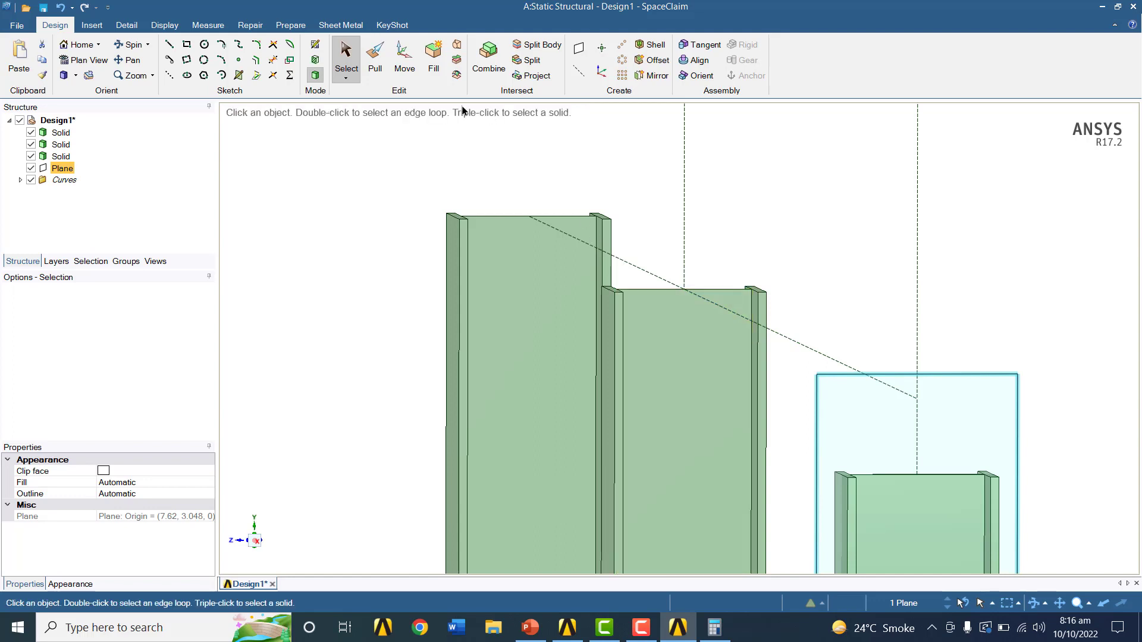
left_click(170, 76)
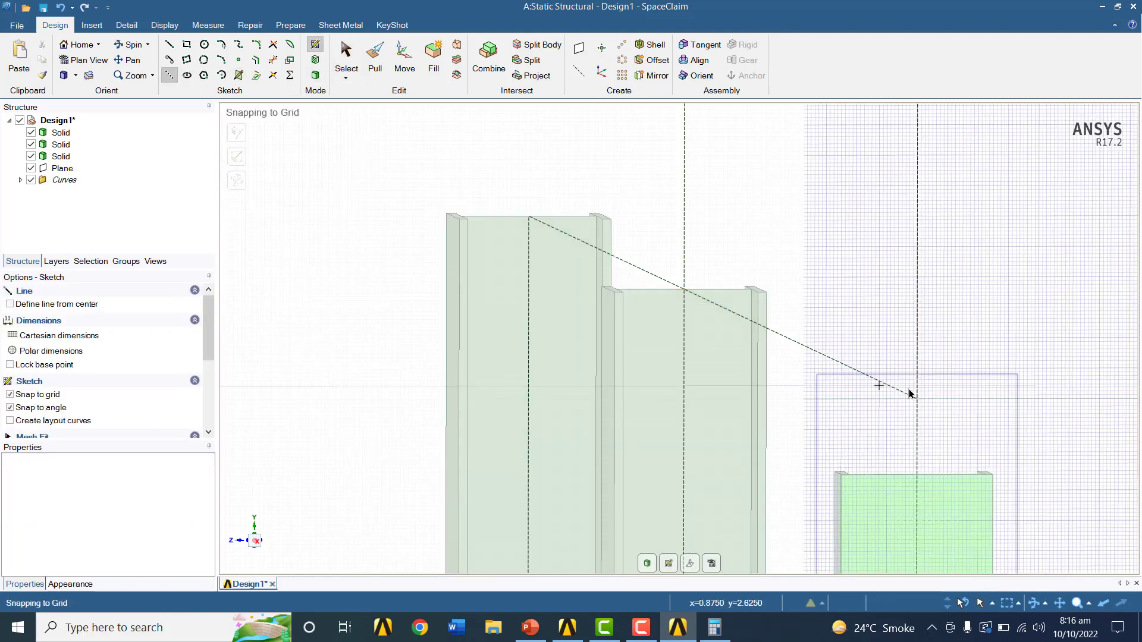
left_click(826, 400)
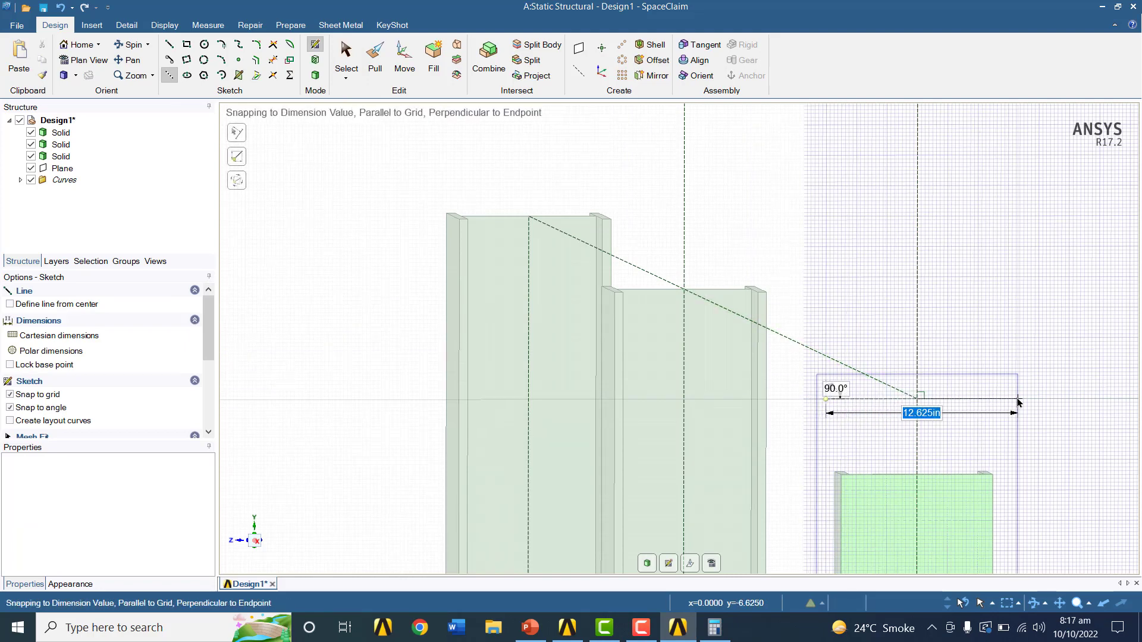
left_click(83, 61)
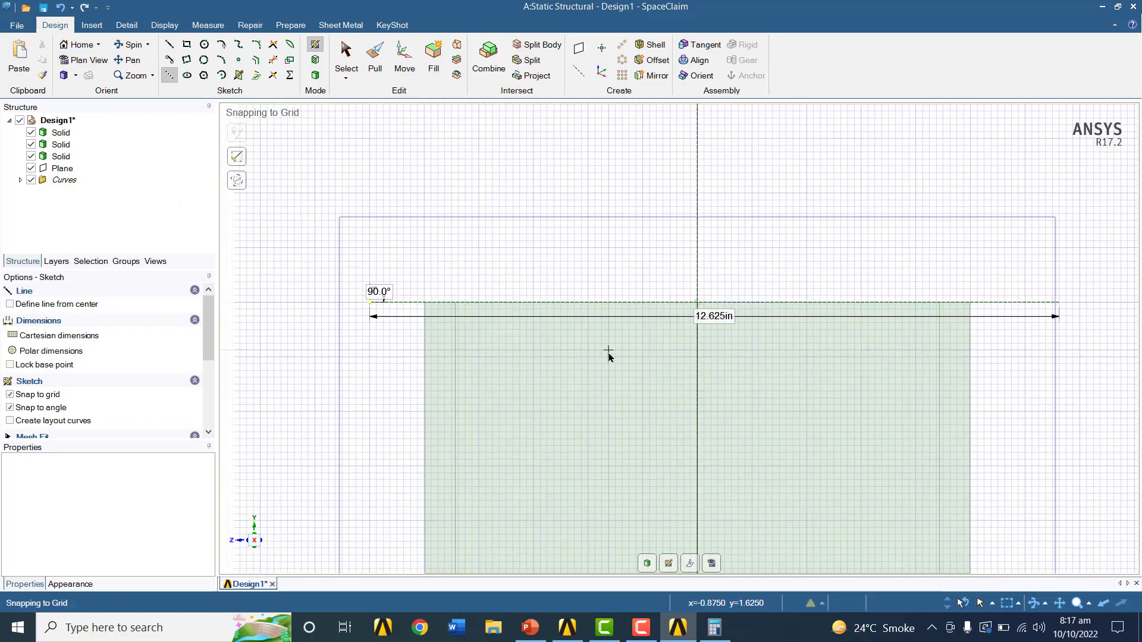
scroll(622, 336, "down", 3)
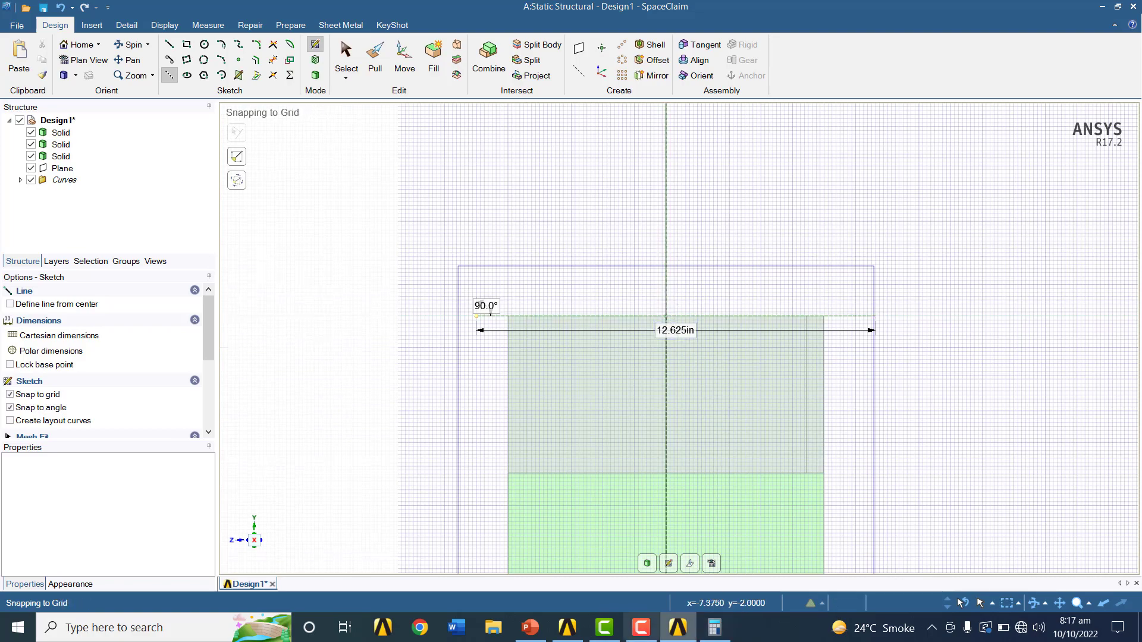
Look up the horizontal beam's depth in the PowerPoint section table and calculate 15.69 ÷ 2 in Calculator
left_click(531, 627)
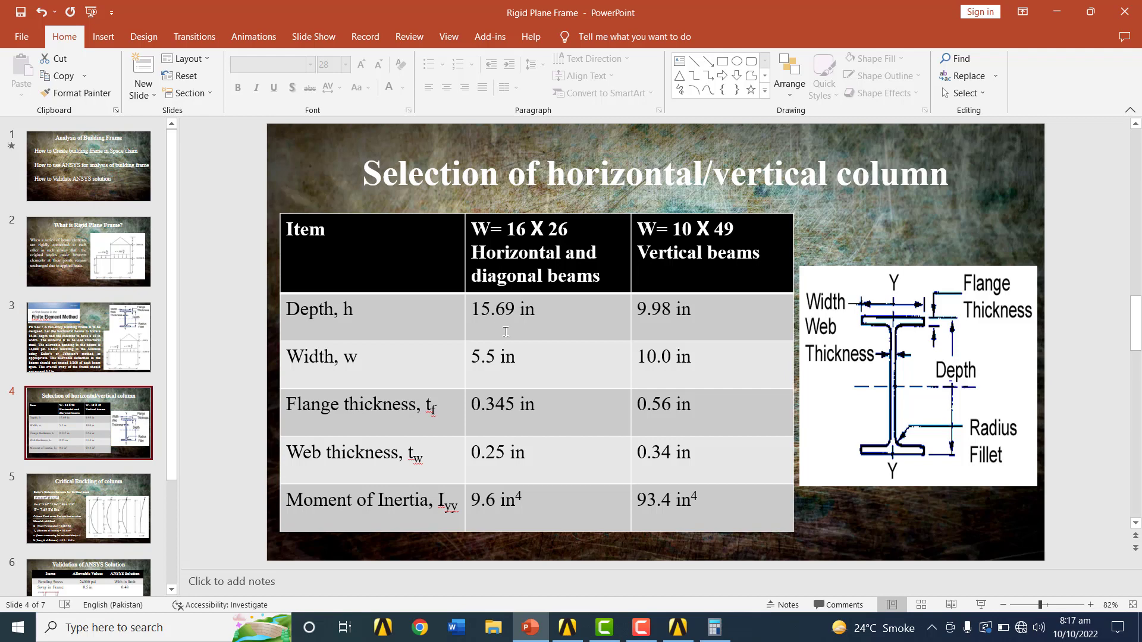
left_click(714, 628)
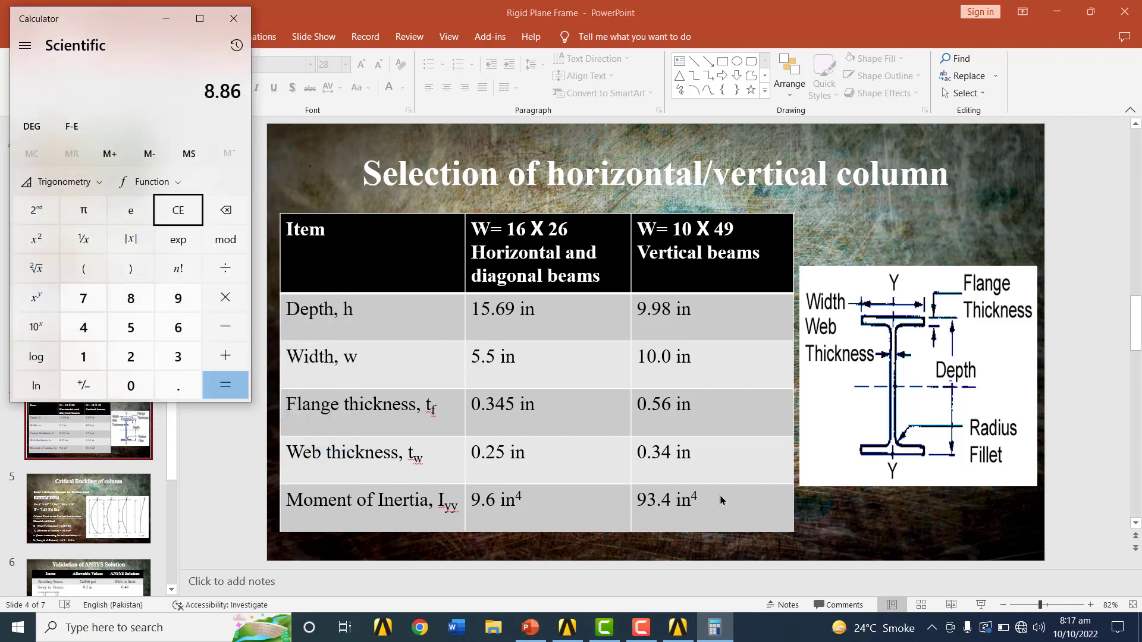
left_click(187, 213)
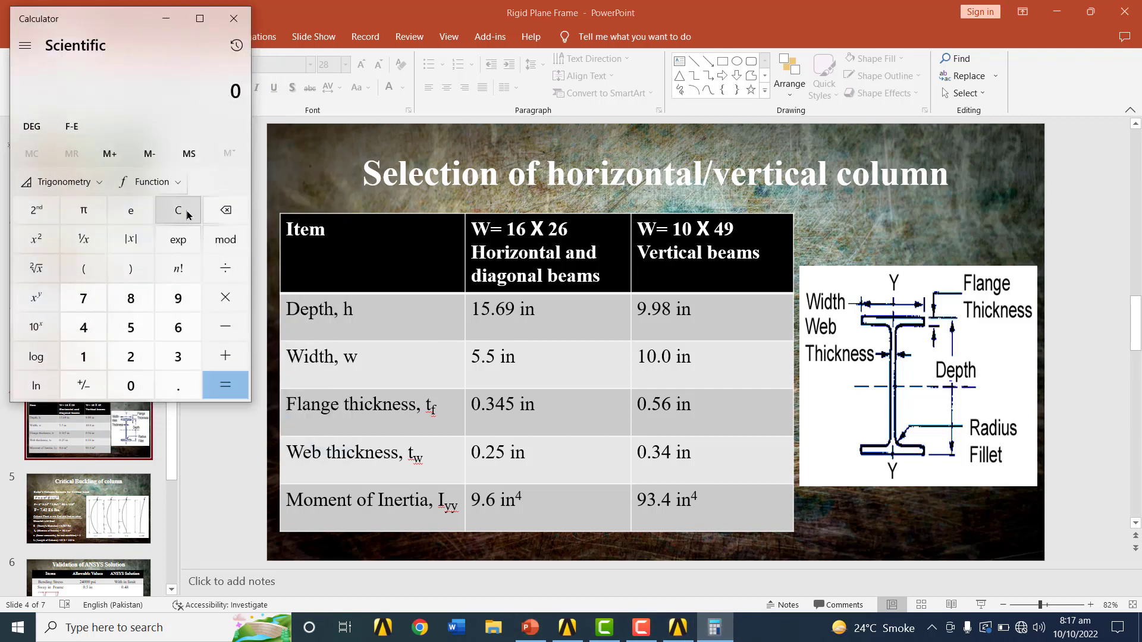
type("15.69 ÷ ")
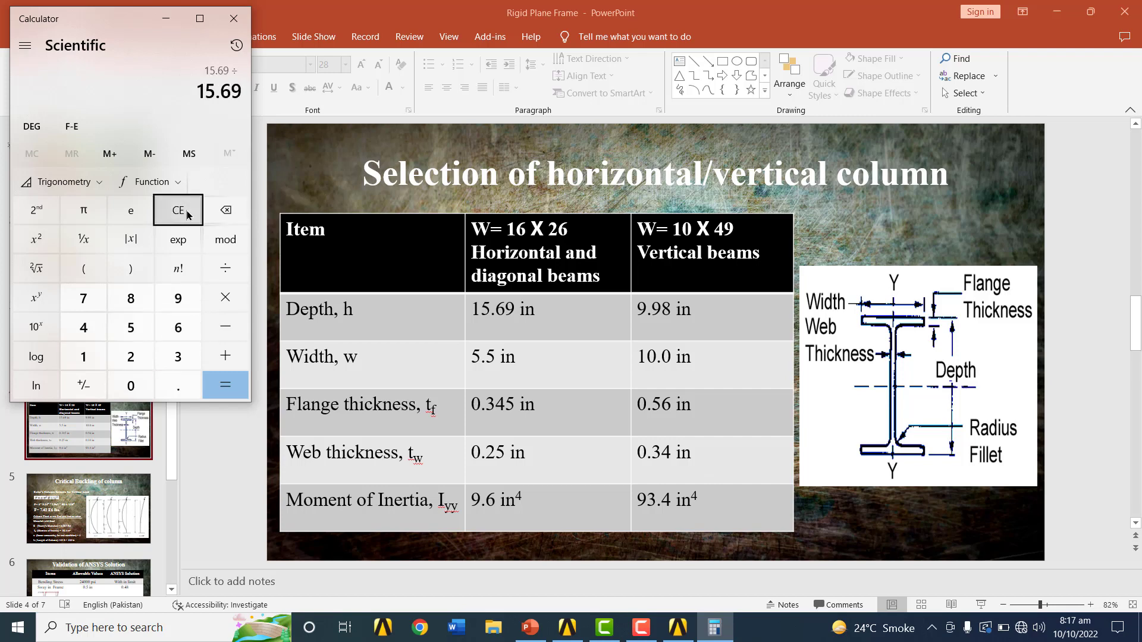
type("2")
key("Return")
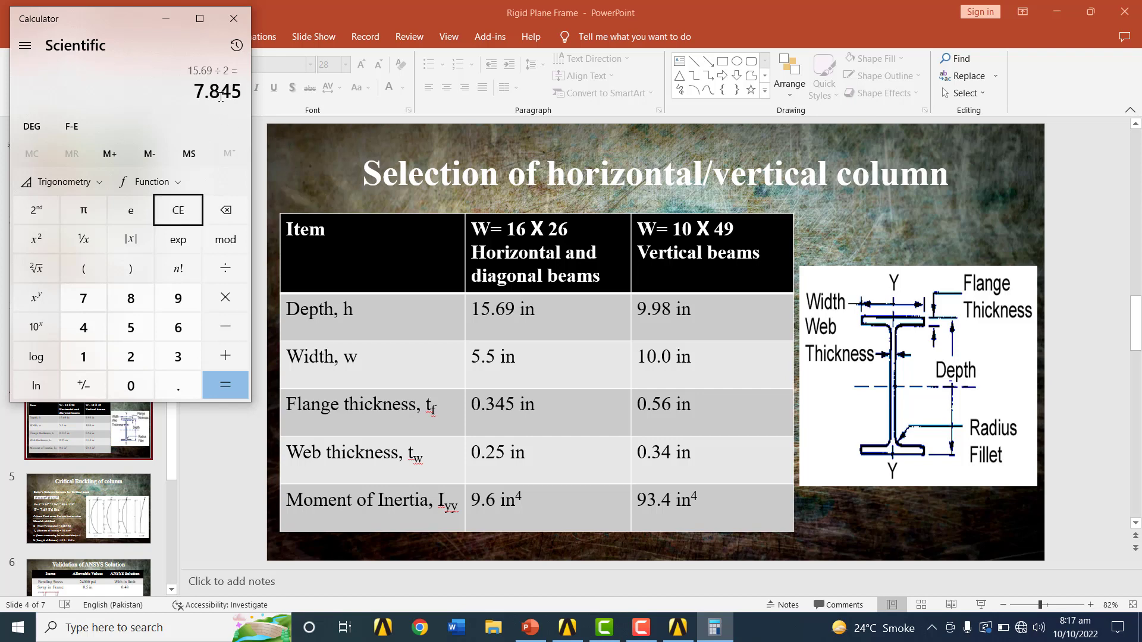
left_click(166, 18)
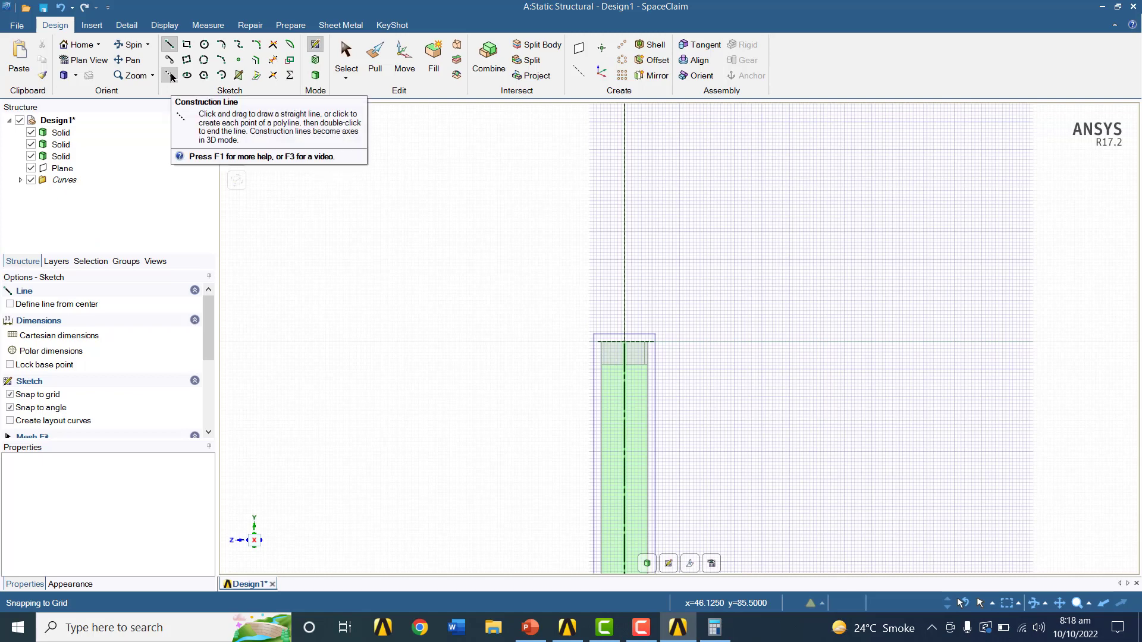
Draw a vertical construction line 7.845 in long upward from the horizontal beam line's end point
left_click(171, 76)
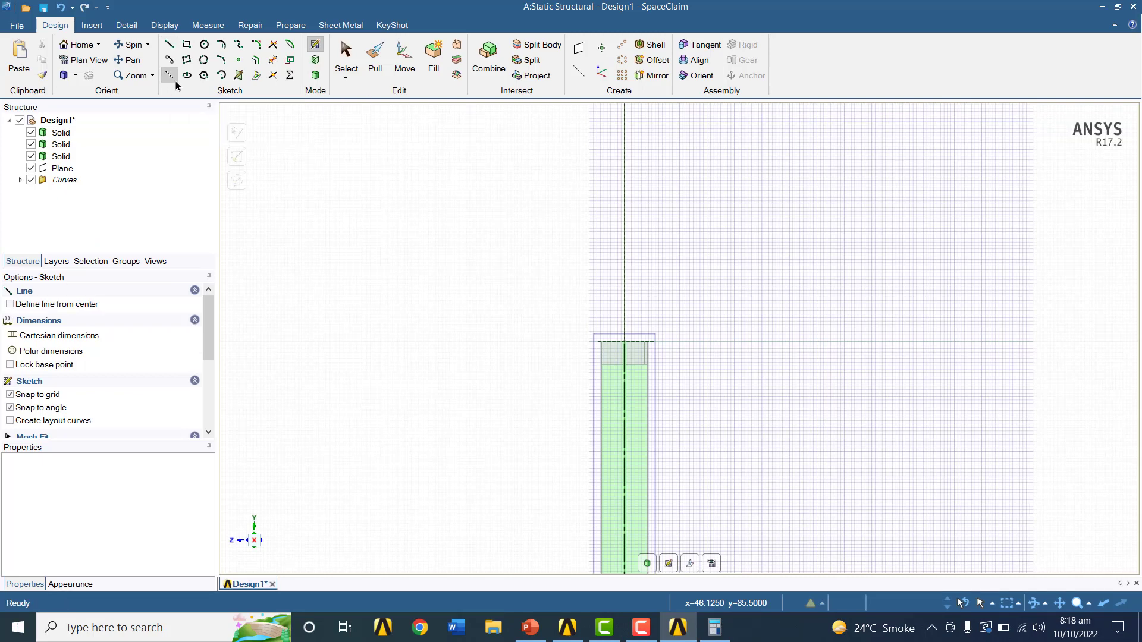
left_click(623, 343)
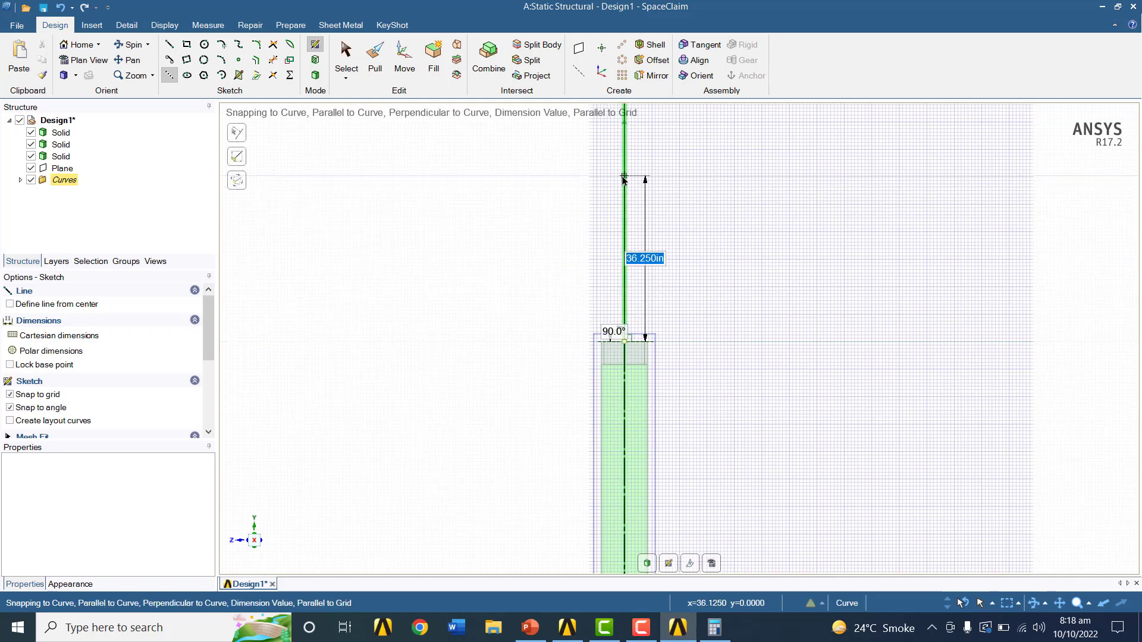
type("7")
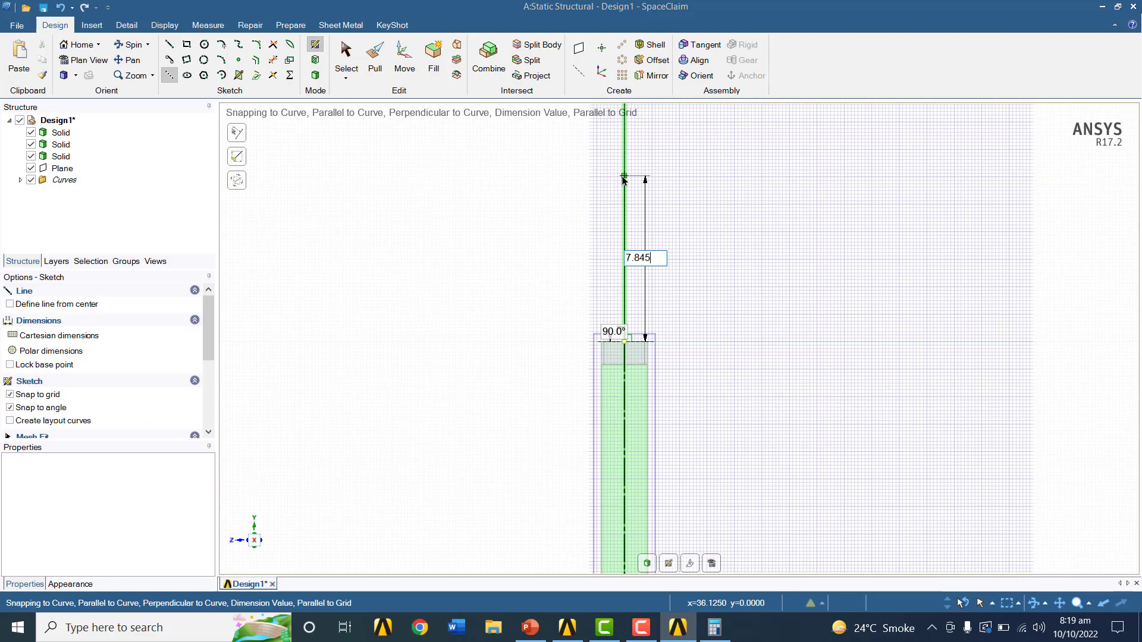
type(".845")
key("Return")
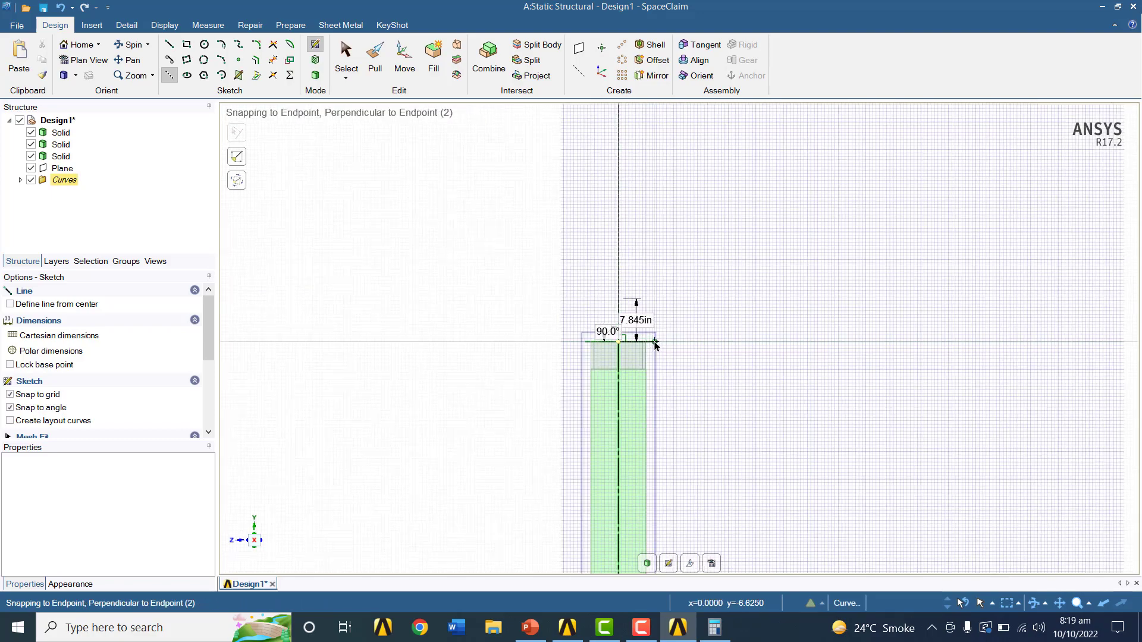
Set the vertical construction line above the column as the sketch's mirror line
scroll(655, 344, "up", 5)
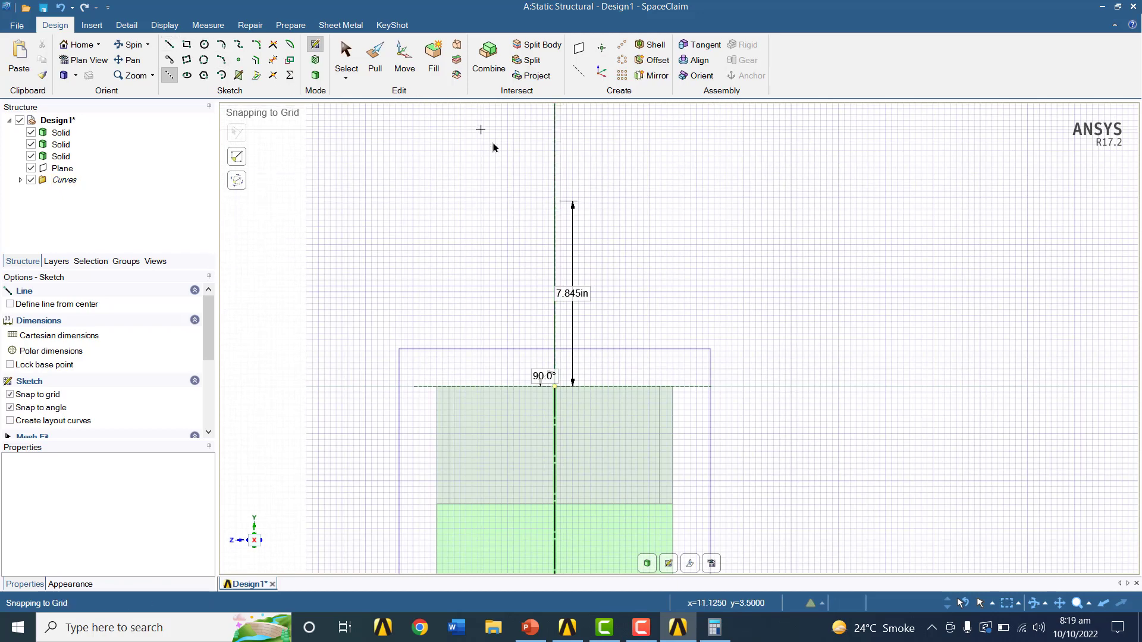
right_click(554, 237)
left_click(608, 243)
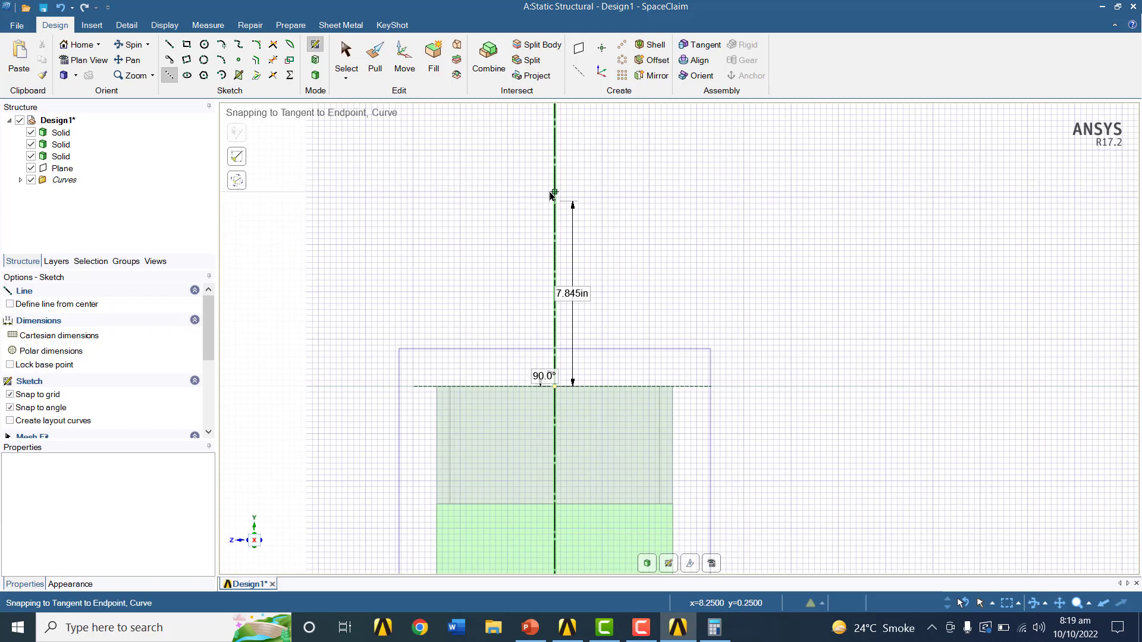
Start the beam's mirrored top flange line at the upper end of the 7.845 in construction line and check the PowerPoint section table
left_click(171, 45)
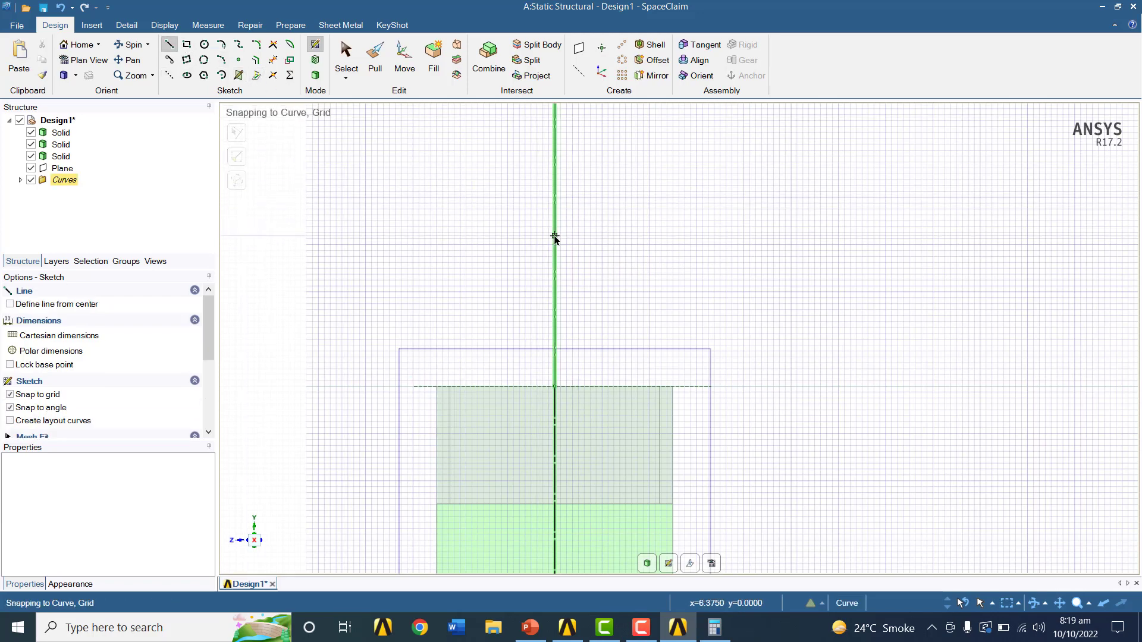
left_click(555, 201)
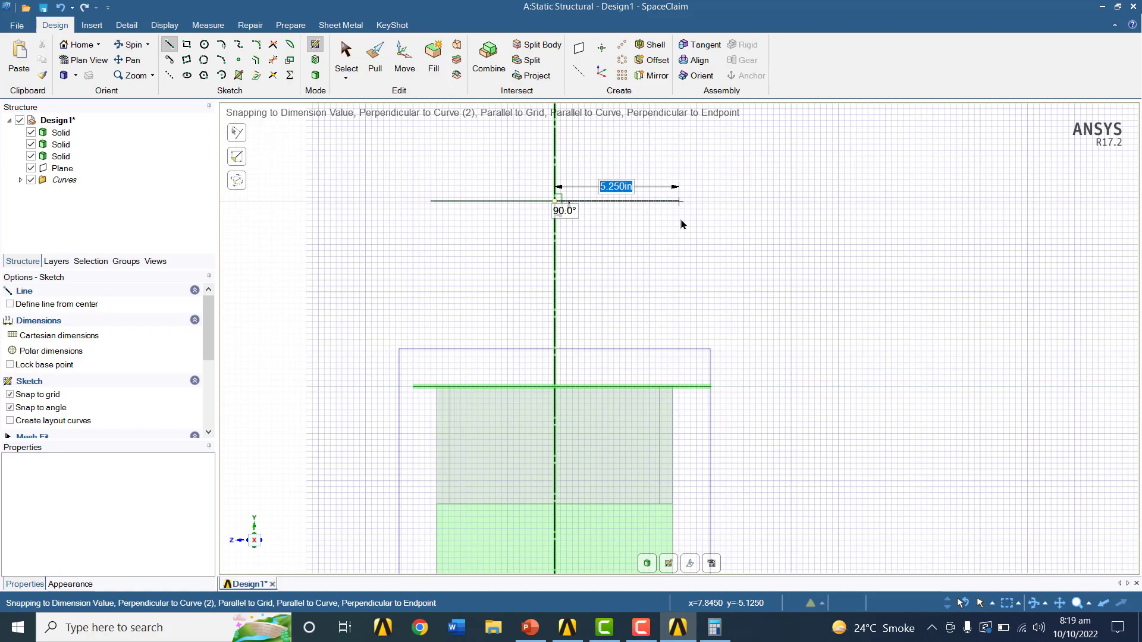
left_click(526, 629)
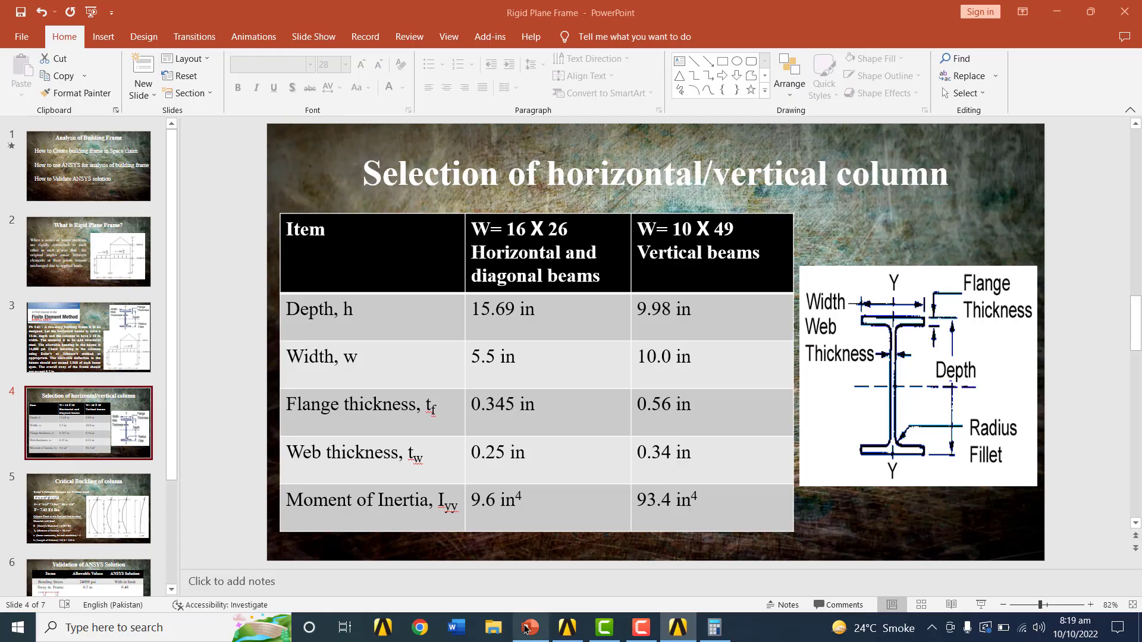
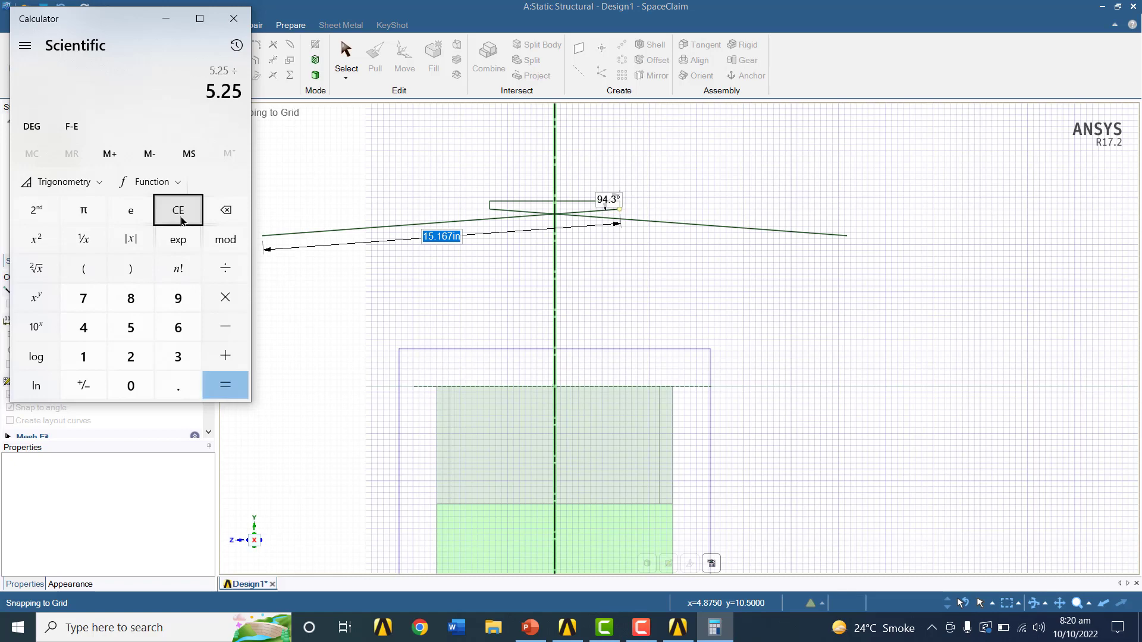
Complete the division of 5.25 by 2 in Calculator, calculate 2.625 ÷ 2, and return to the sketch
type("2")
key("Return")
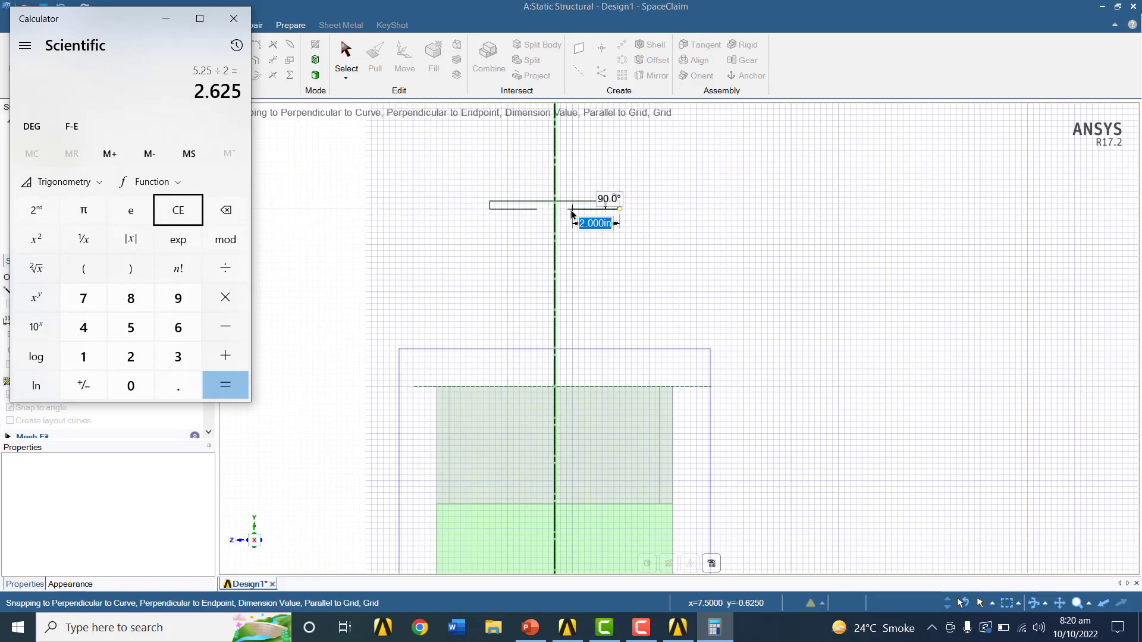
type("2")
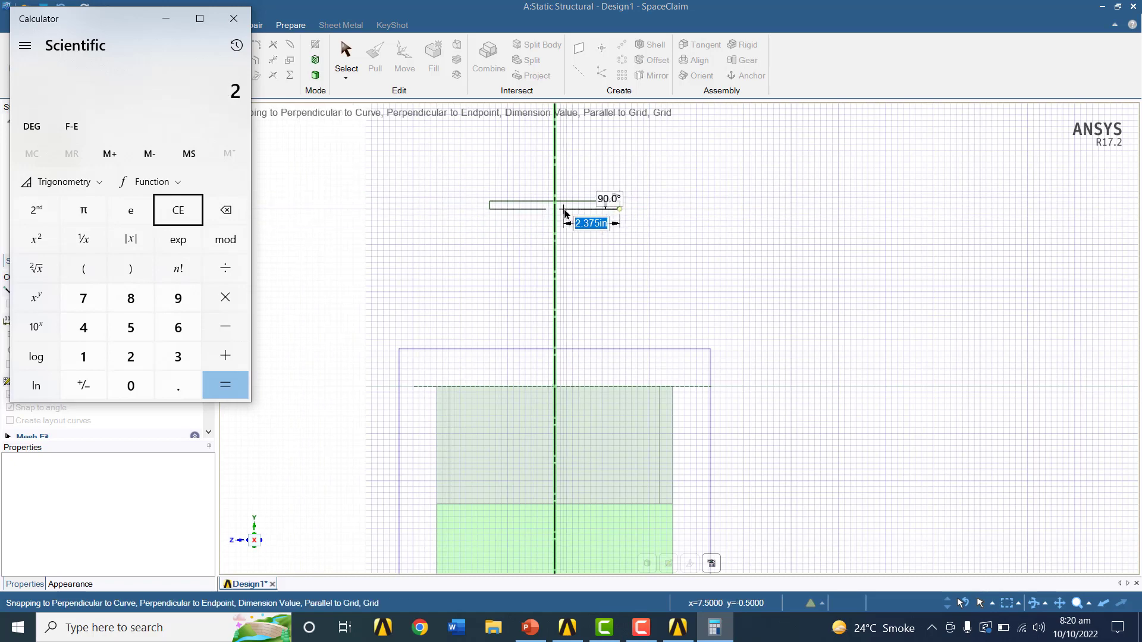
type(".625/2")
key("Return")
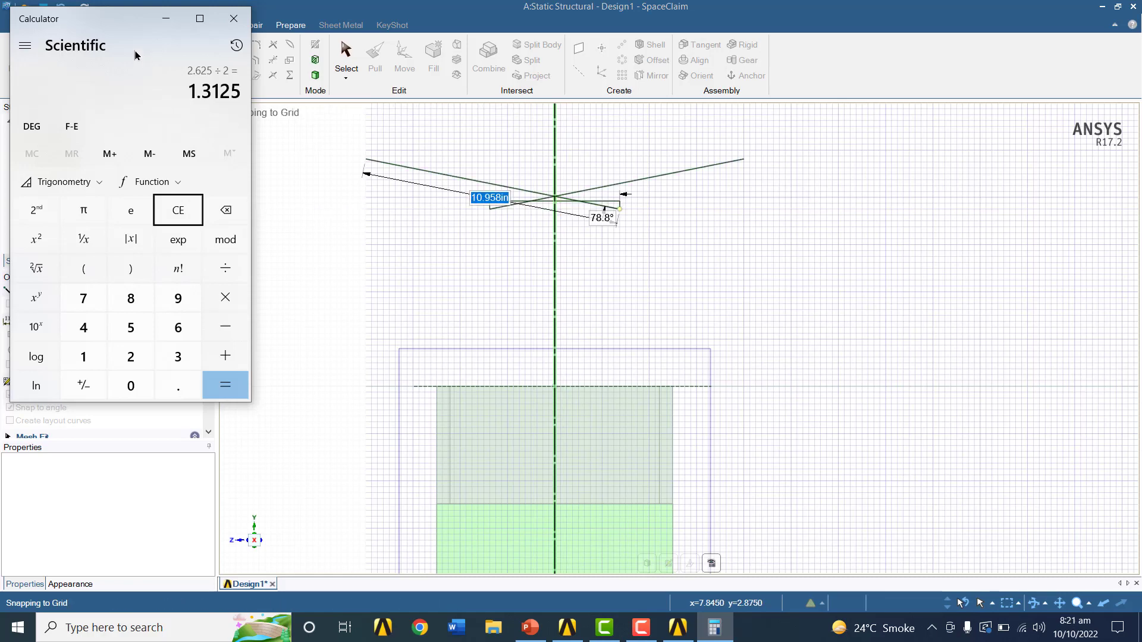
left_click(166, 22)
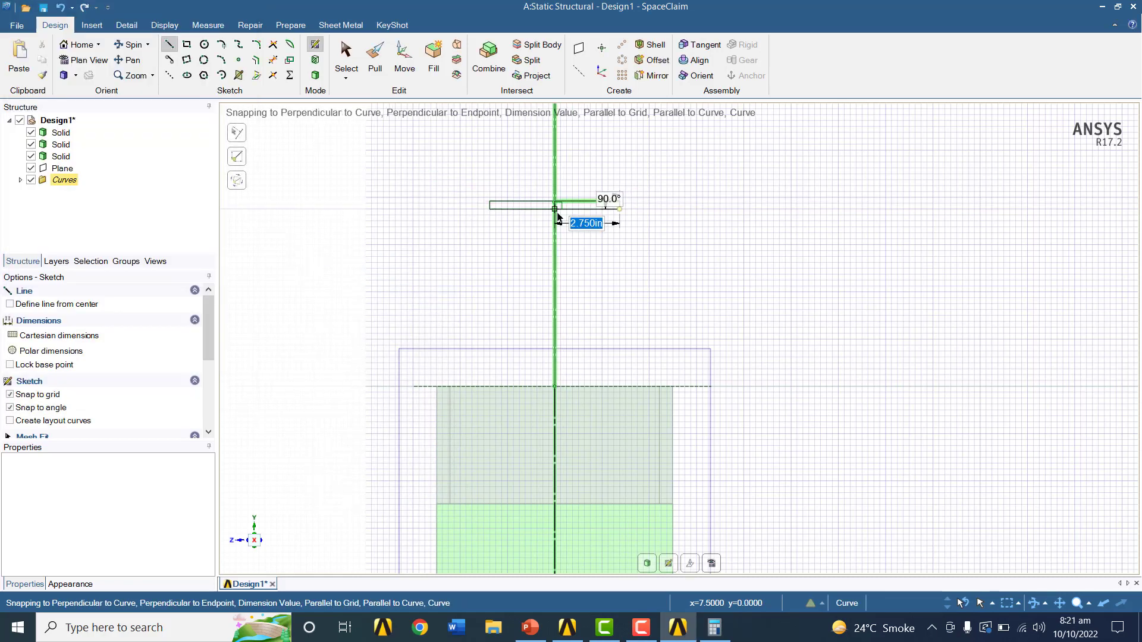
Draw the top flange's mirrored underside line 2.625 in inward from the flange edge toward the web
type("2.")
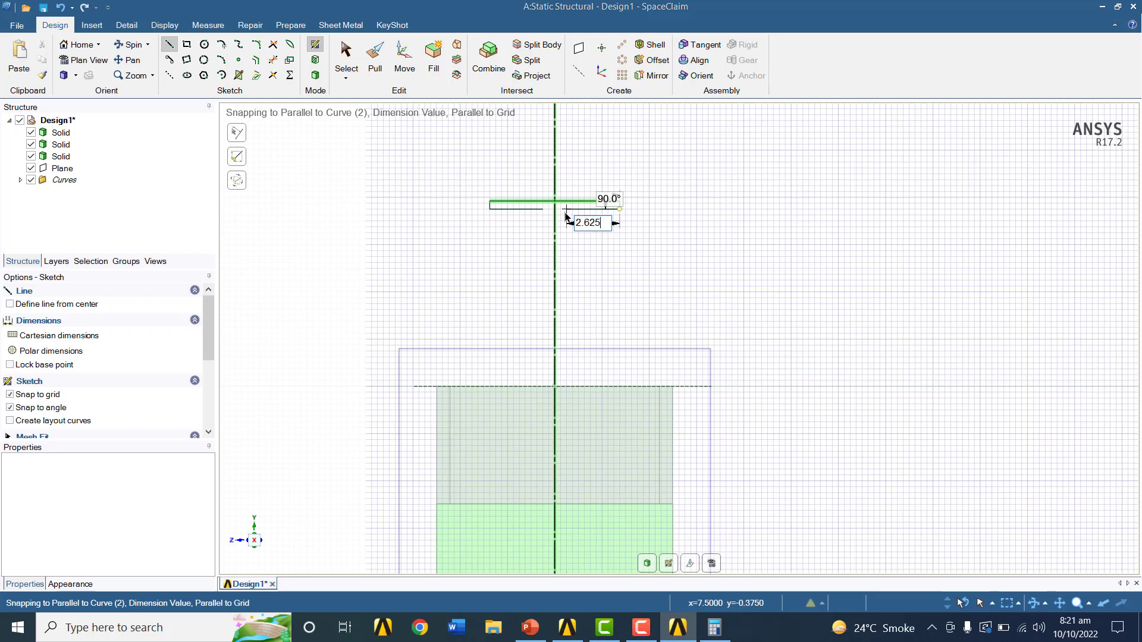
type("625")
key("Return")
left_click(564, 216)
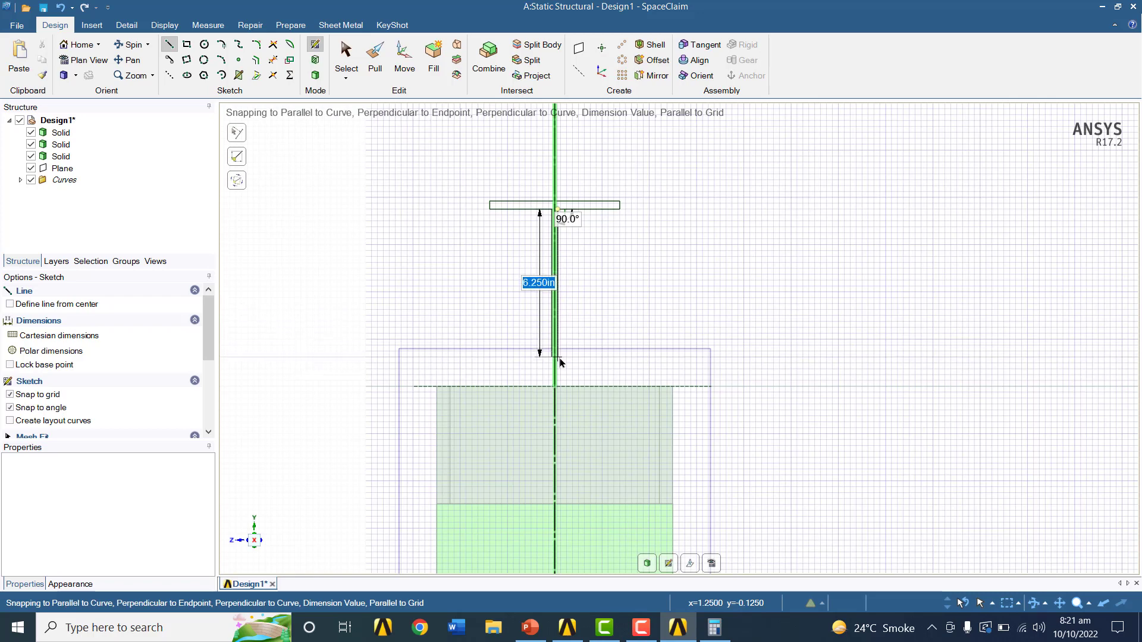
Calculate the web height between the flanges as 15.69 - 0.345 - 0.345 in Calculator and return to the sketch
left_click(708, 632)
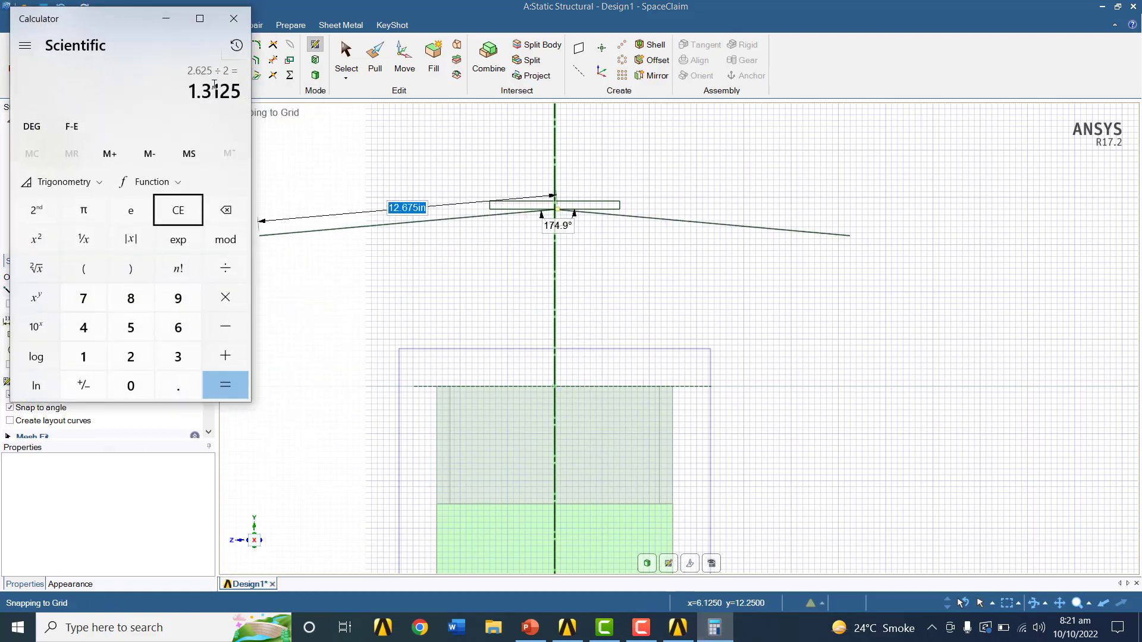
left_click(178, 210)
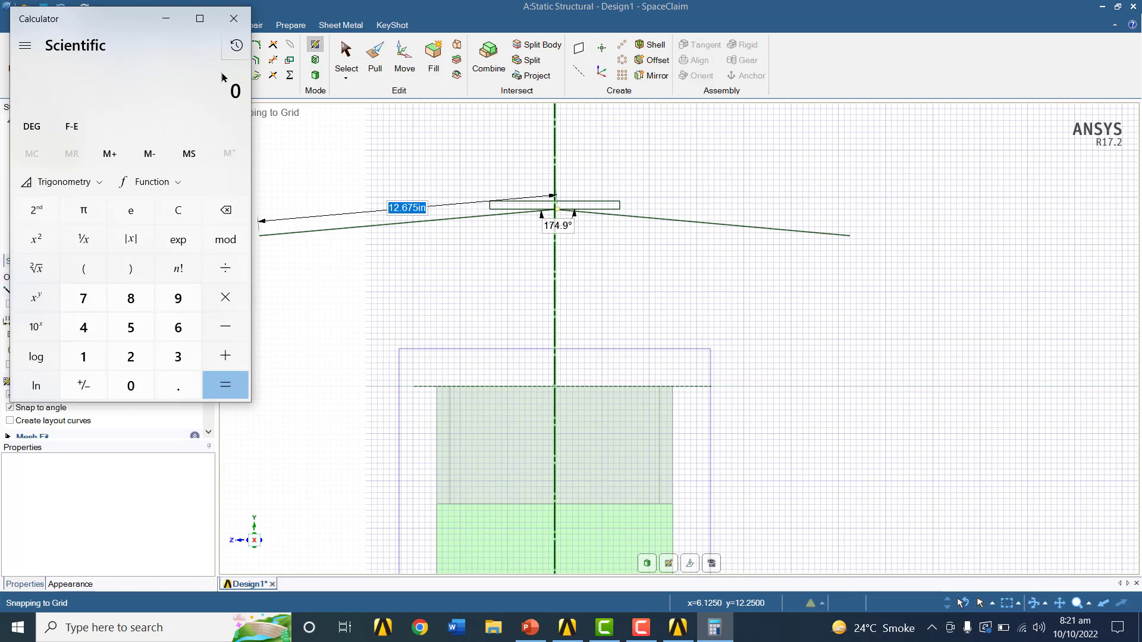
type("15.69")
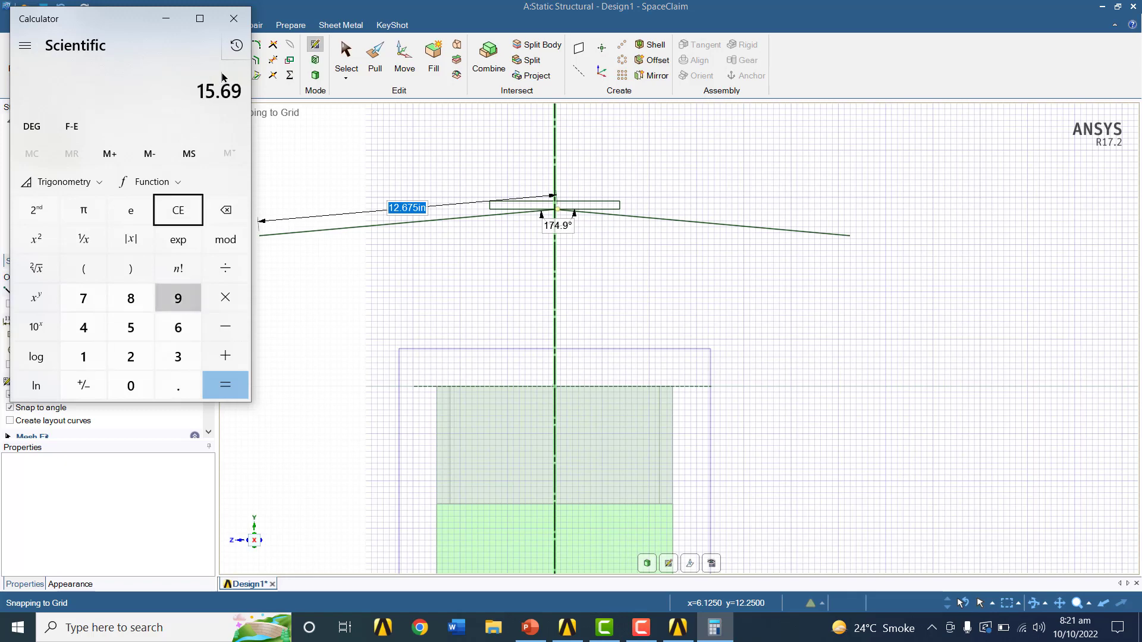
key("minus")
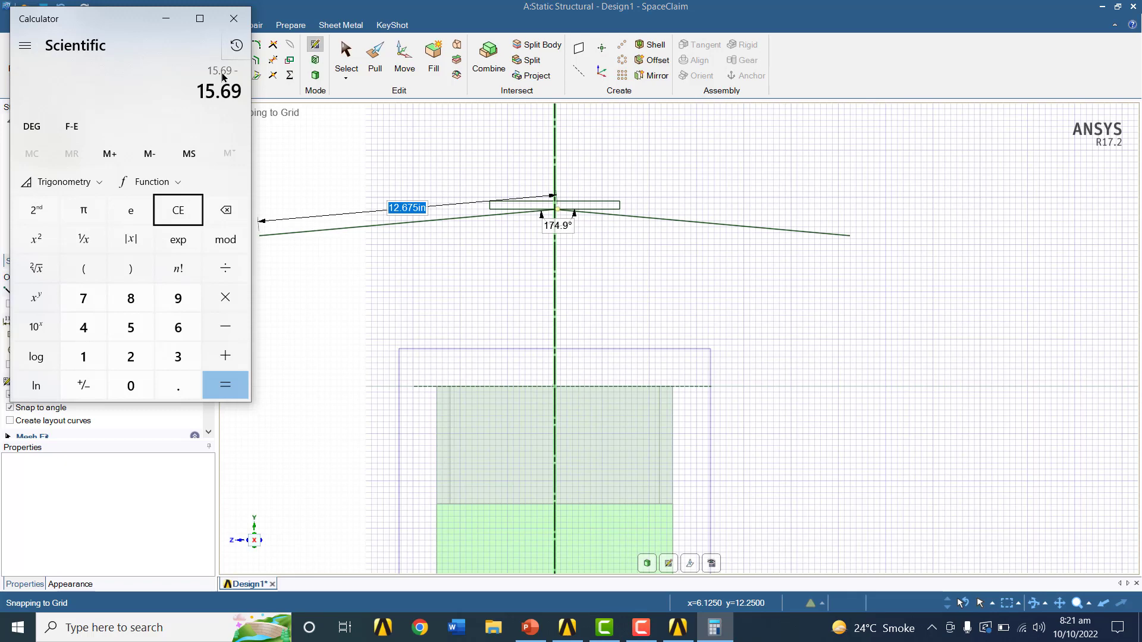
type("0.345")
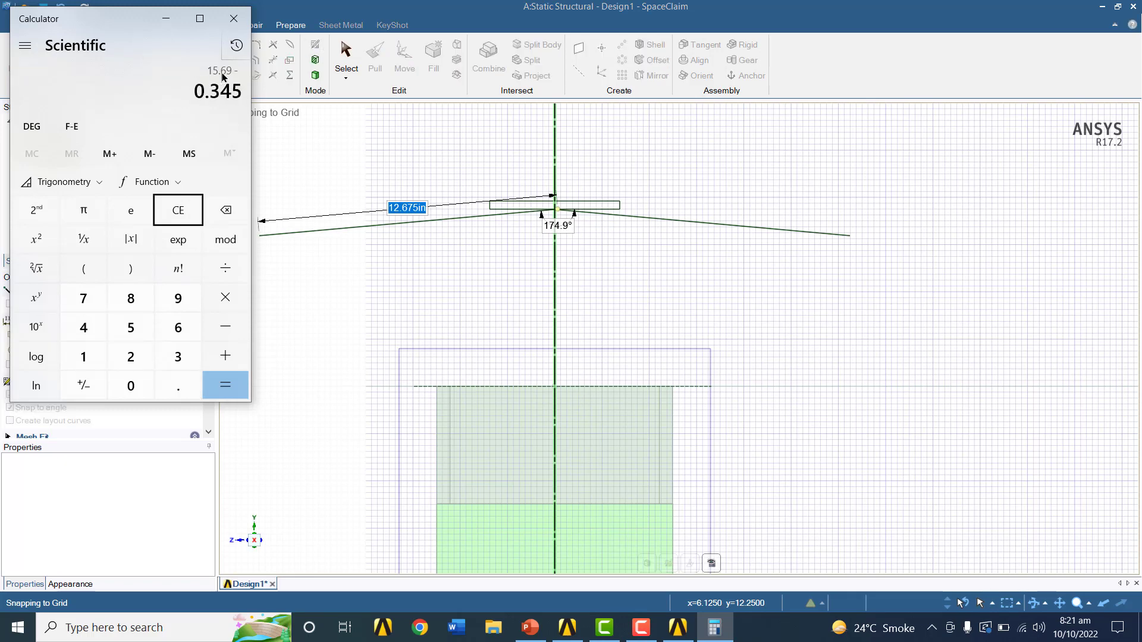
key("minus")
type("0.")
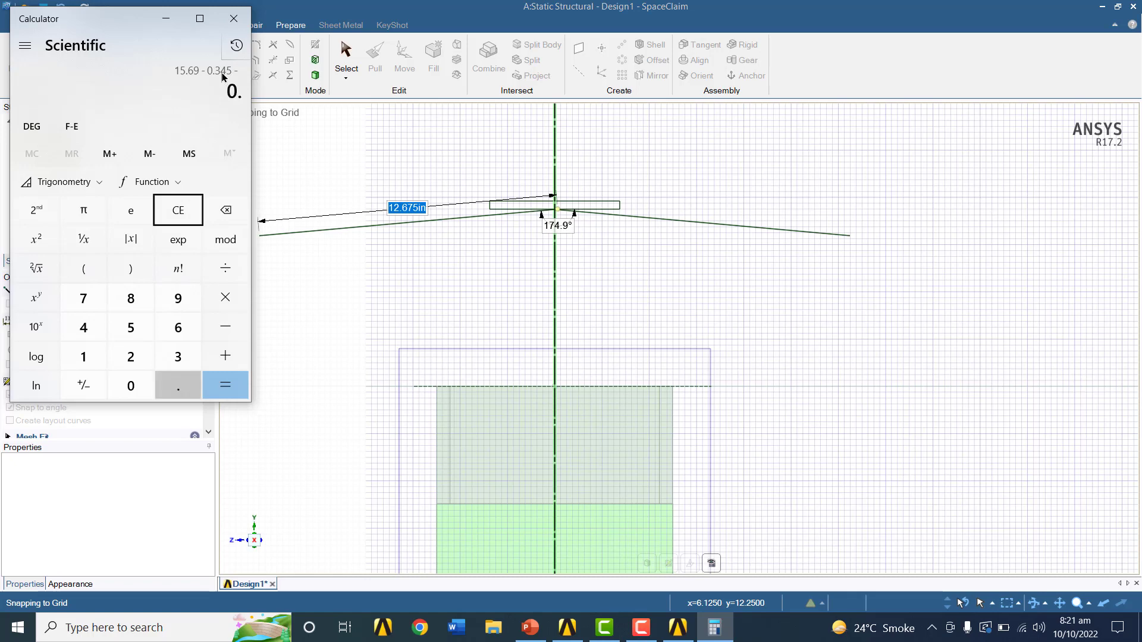
type("345")
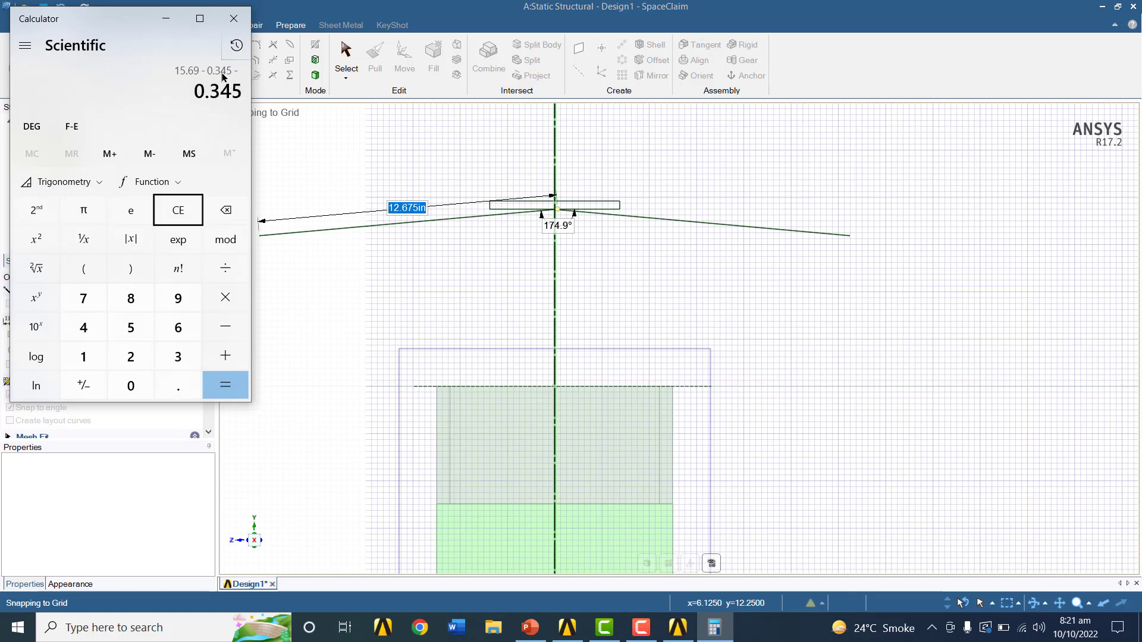
key("Return")
left_click(166, 21)
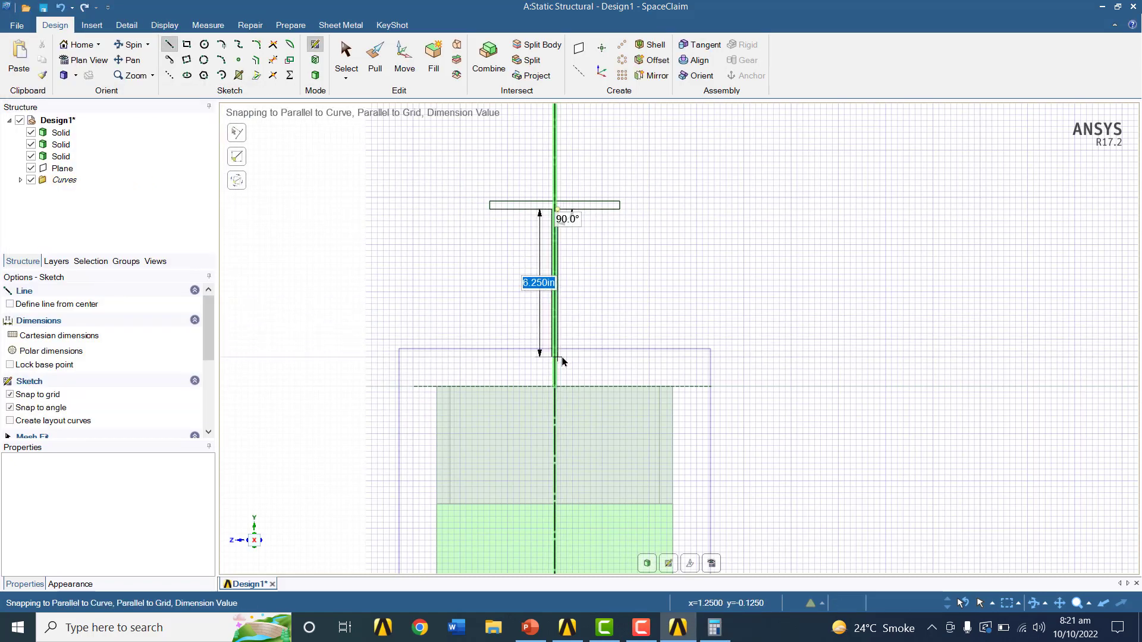
Draw the mirrored web edge 15 in downward and the bottom flange's inner edge 2.625 in outward from its end
type("15")
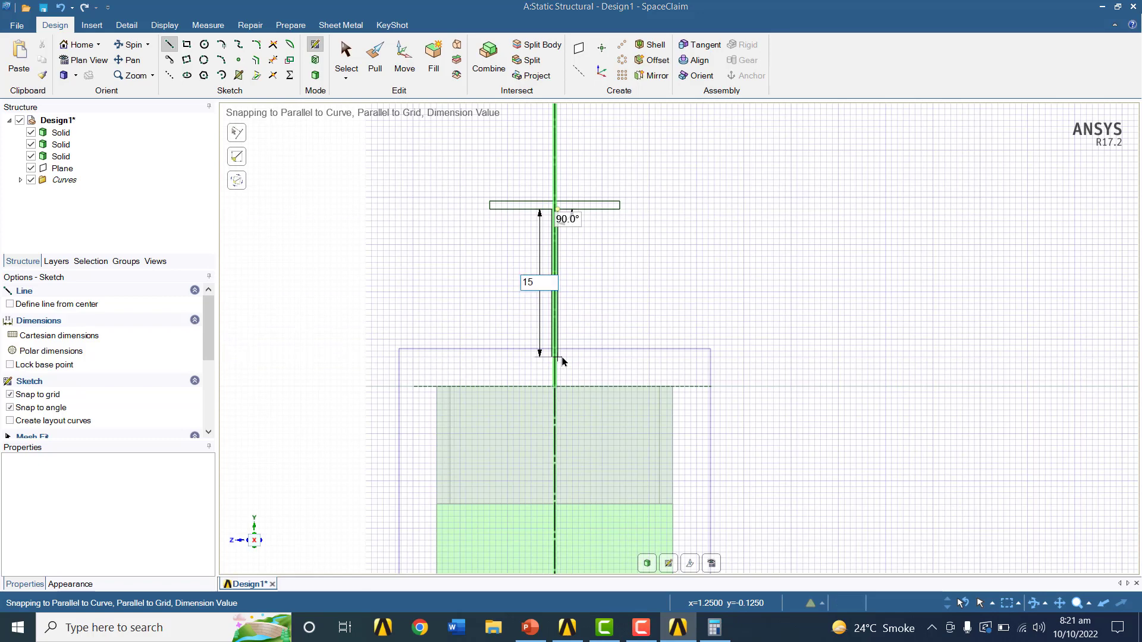
key("Return")
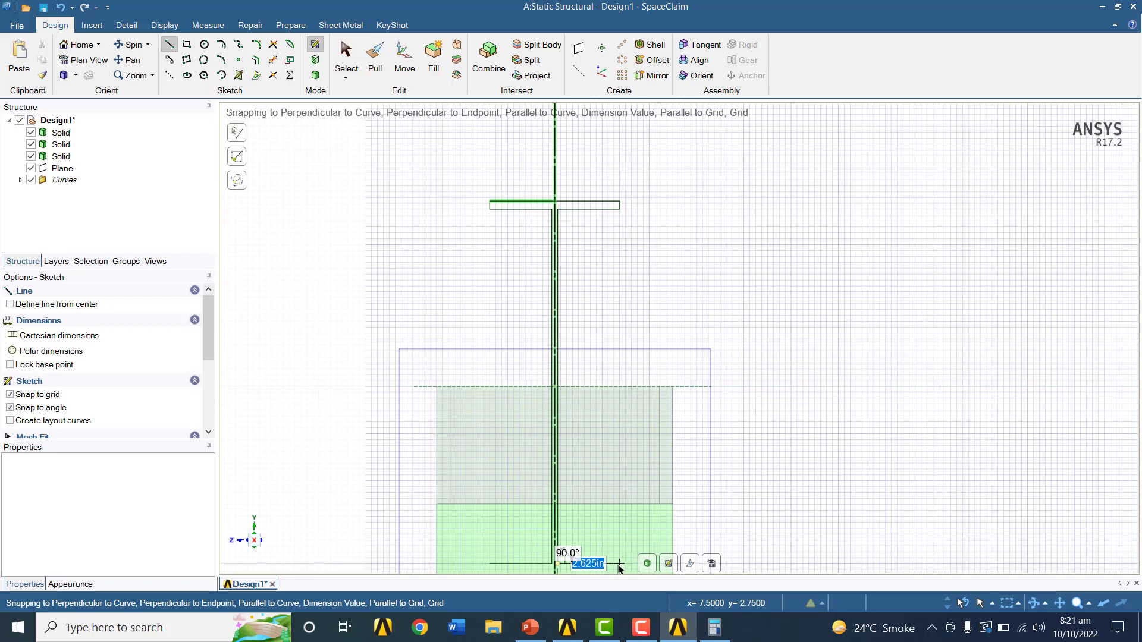
type("2.6")
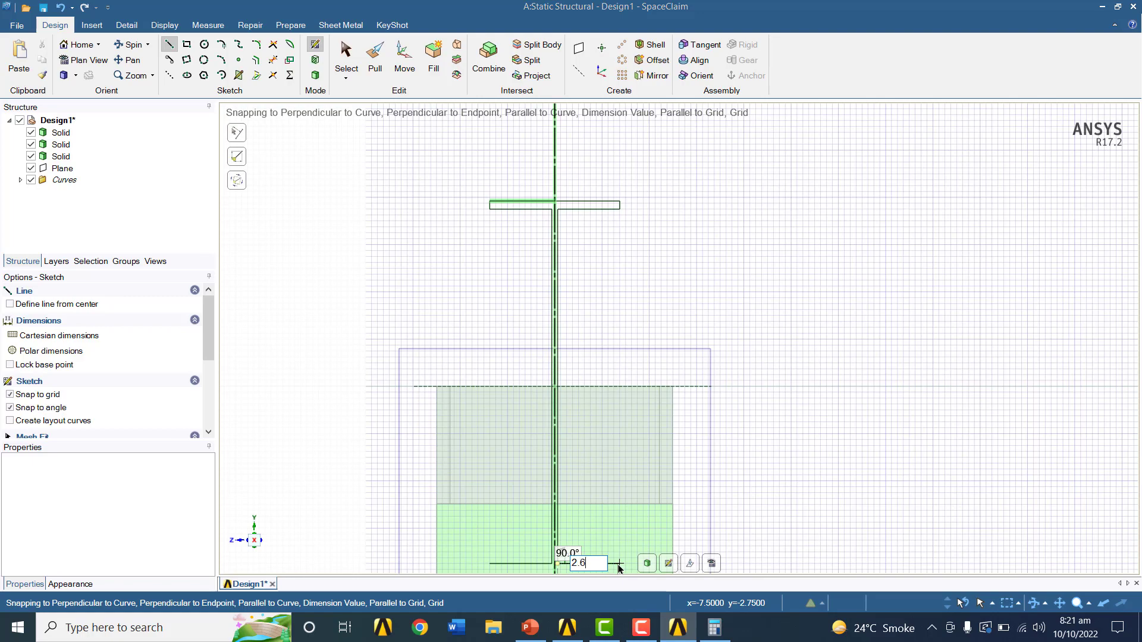
type("25")
key("Return")
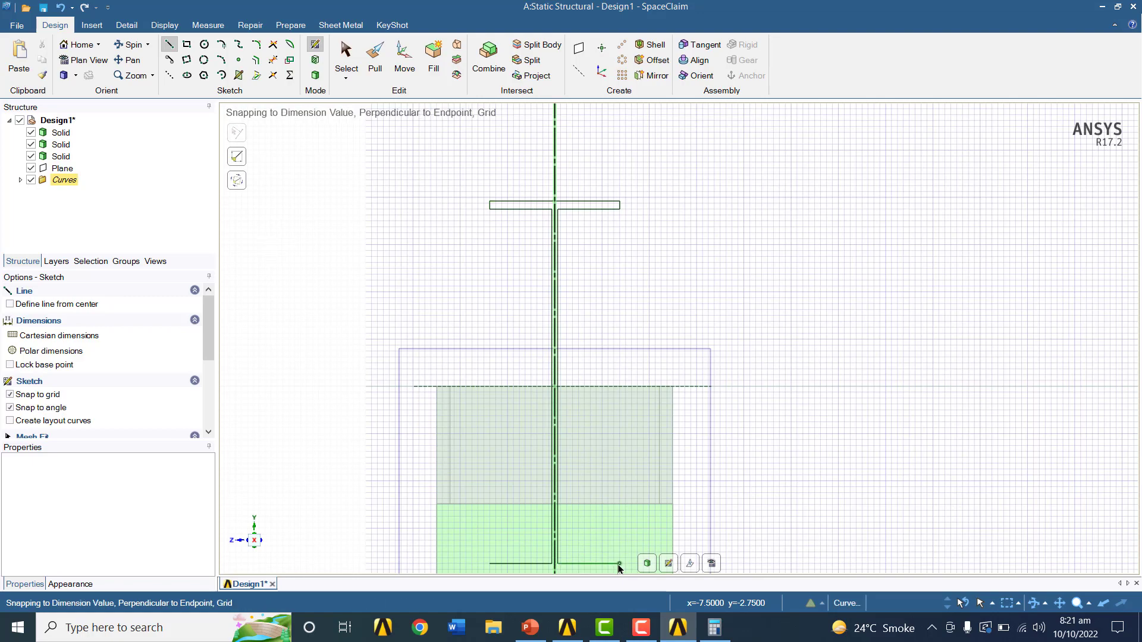
scroll(619, 564, "up", 2)
scroll(626, 561, "down", 2)
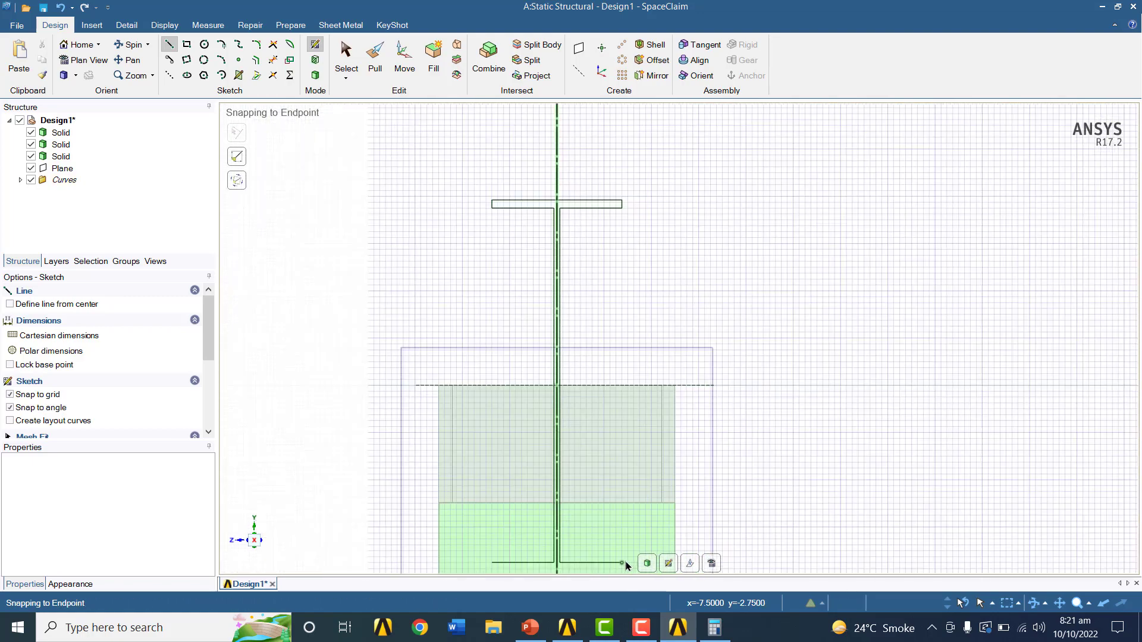
Draw the bottom flange's mirrored end edge 0.345 in downward and close the I-profile with a 2.75 in line to the centreline
scroll(626, 564, "down", 3)
scroll(630, 566, "up", 2)
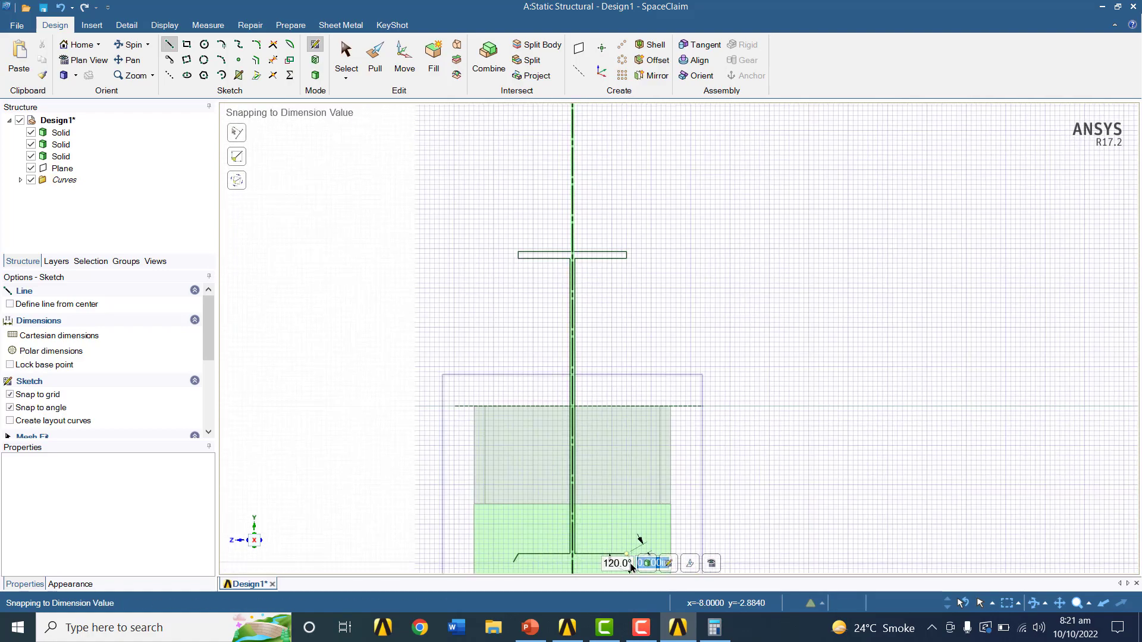
scroll(631, 566, "up", 2)
scroll(631, 565, "up", 1)
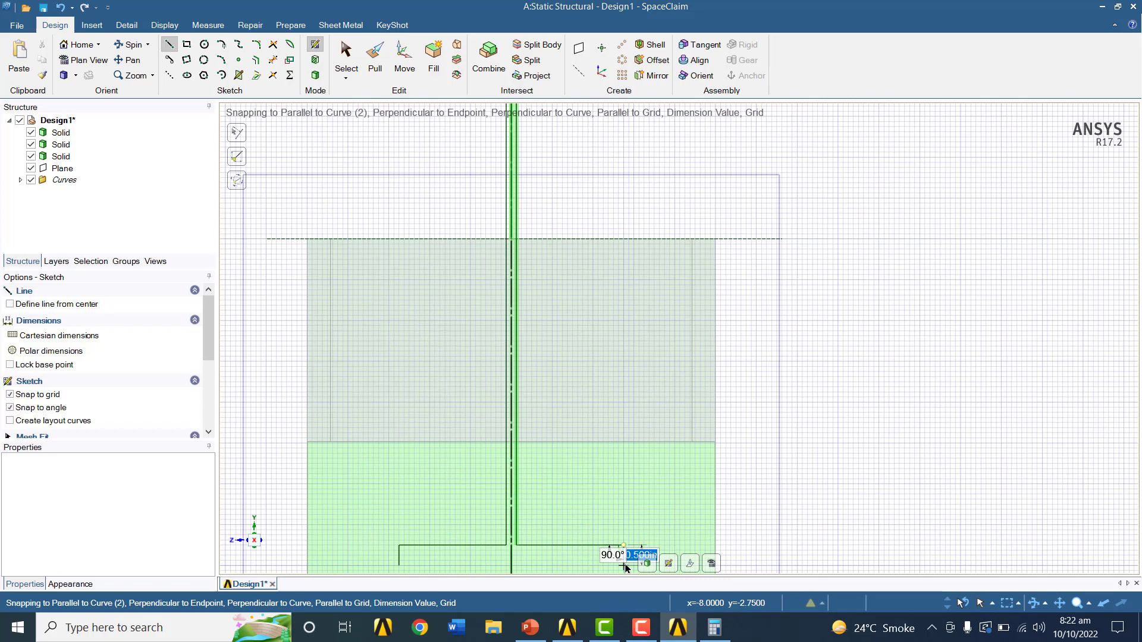
scroll(624, 567, "up", 2)
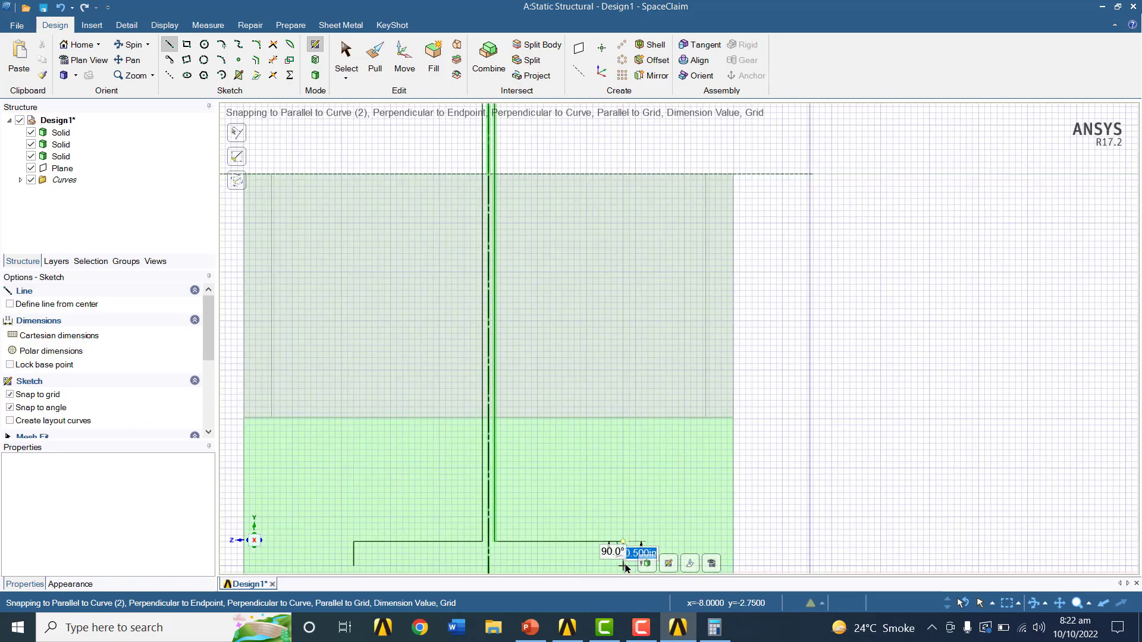
type("0.")
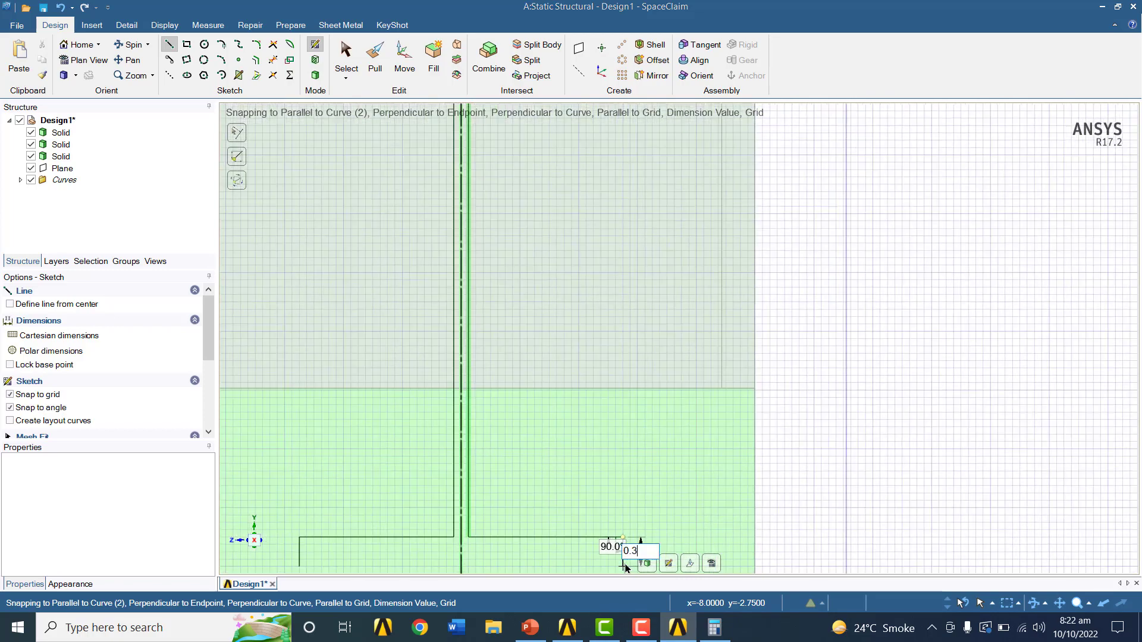
type("345")
key("Return")
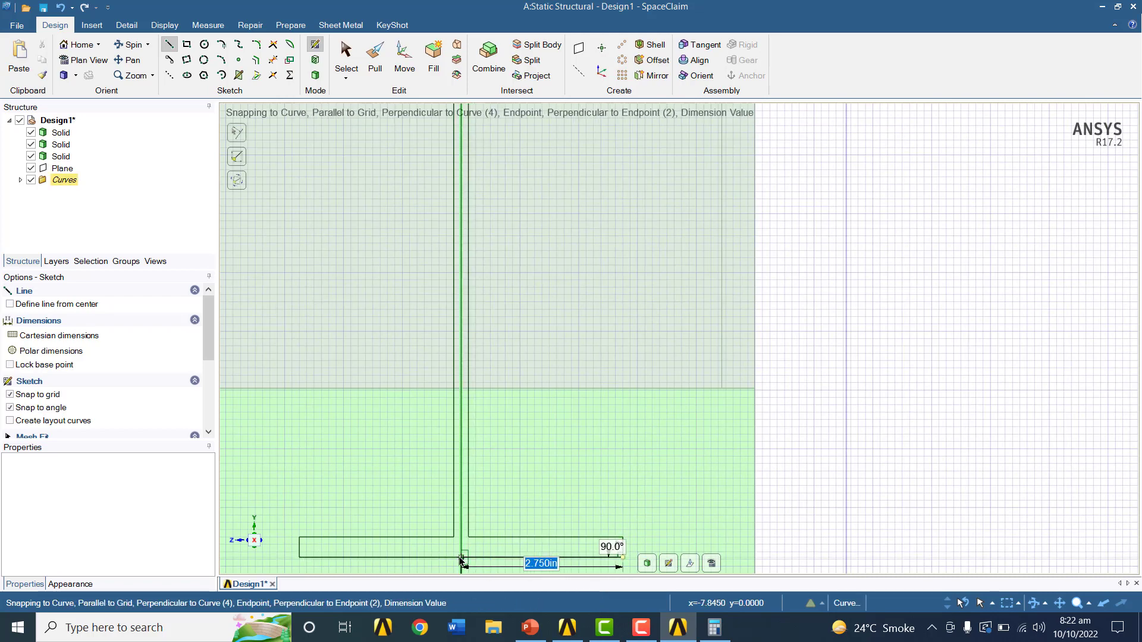
left_click(462, 560)
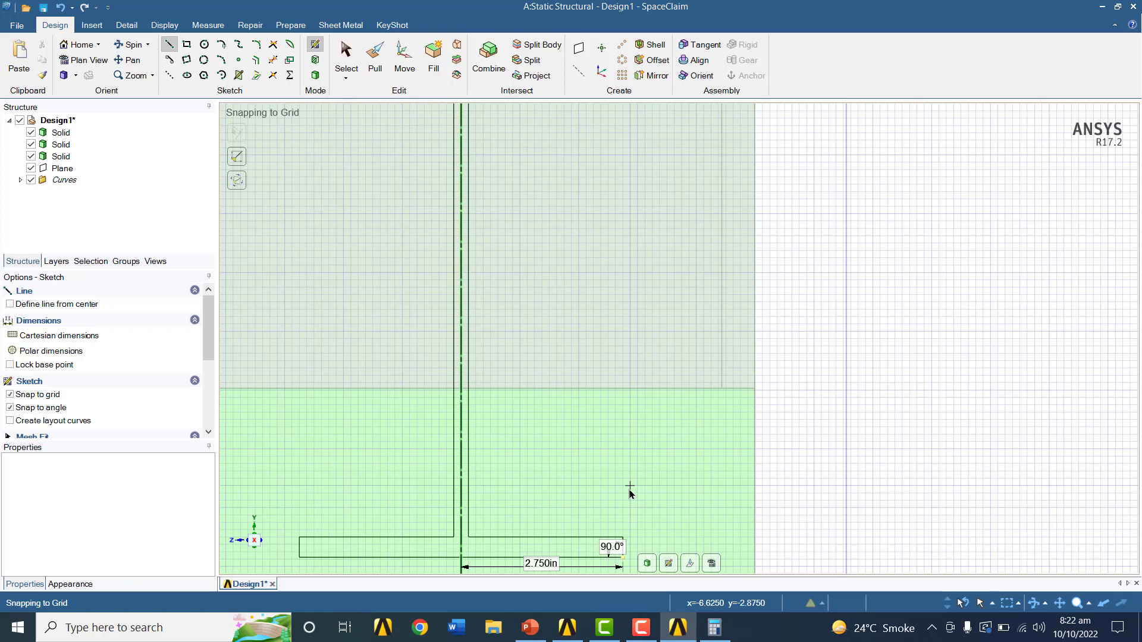
Extrude the I-profile face 60 in along the horizontal construction line toward the middle column
left_click(376, 60)
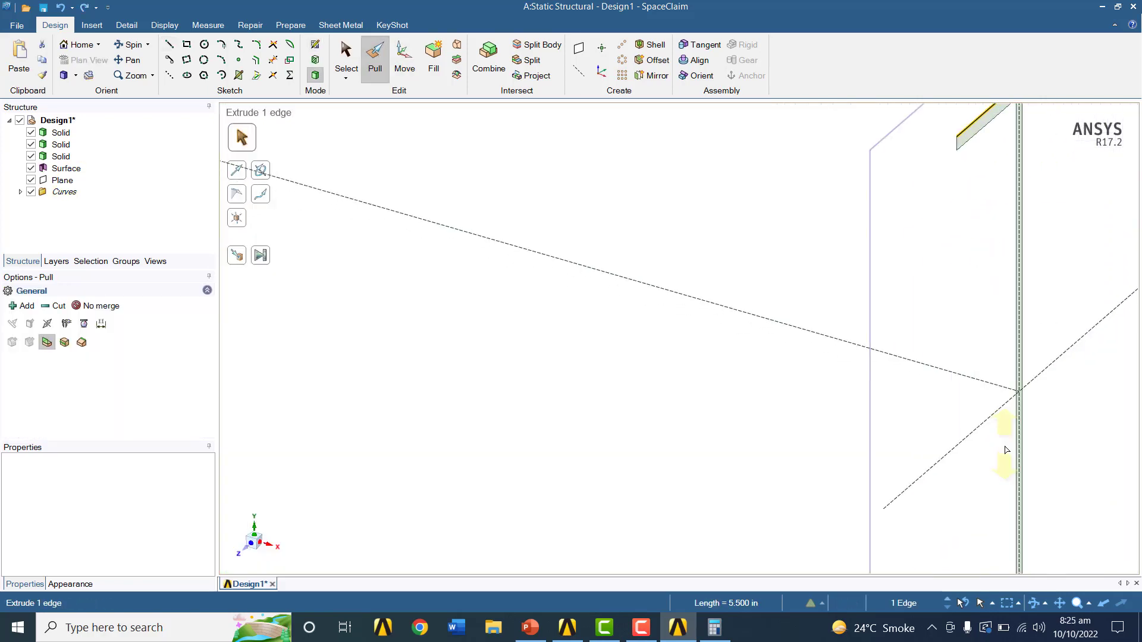
scroll(1006, 450, "up", 1)
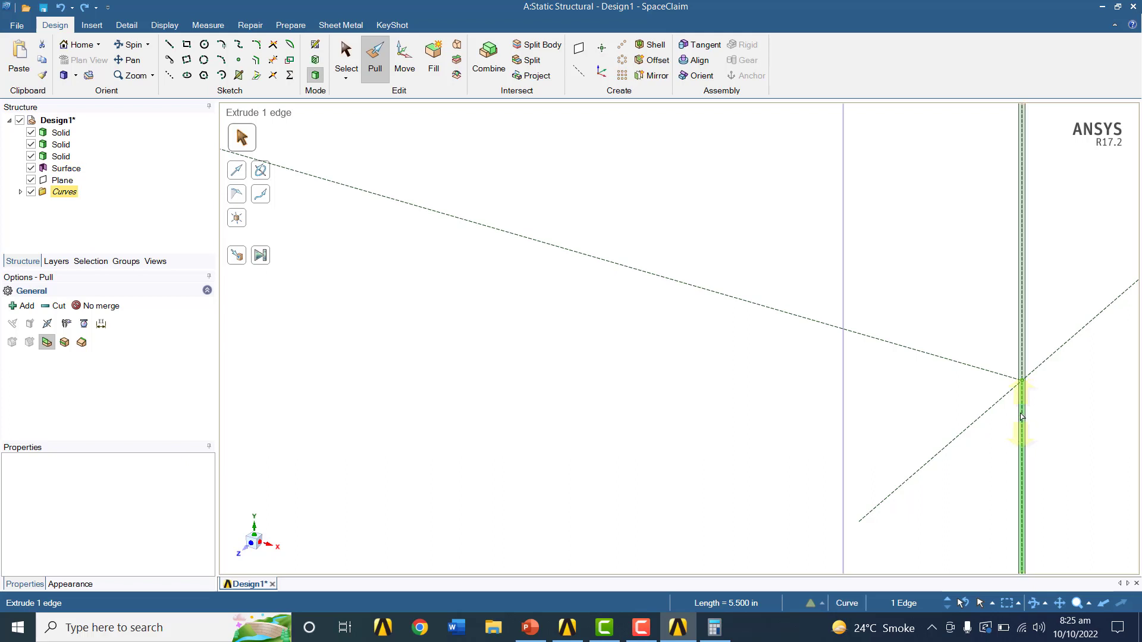
left_click(1015, 377)
scroll(942, 324, "down", 3)
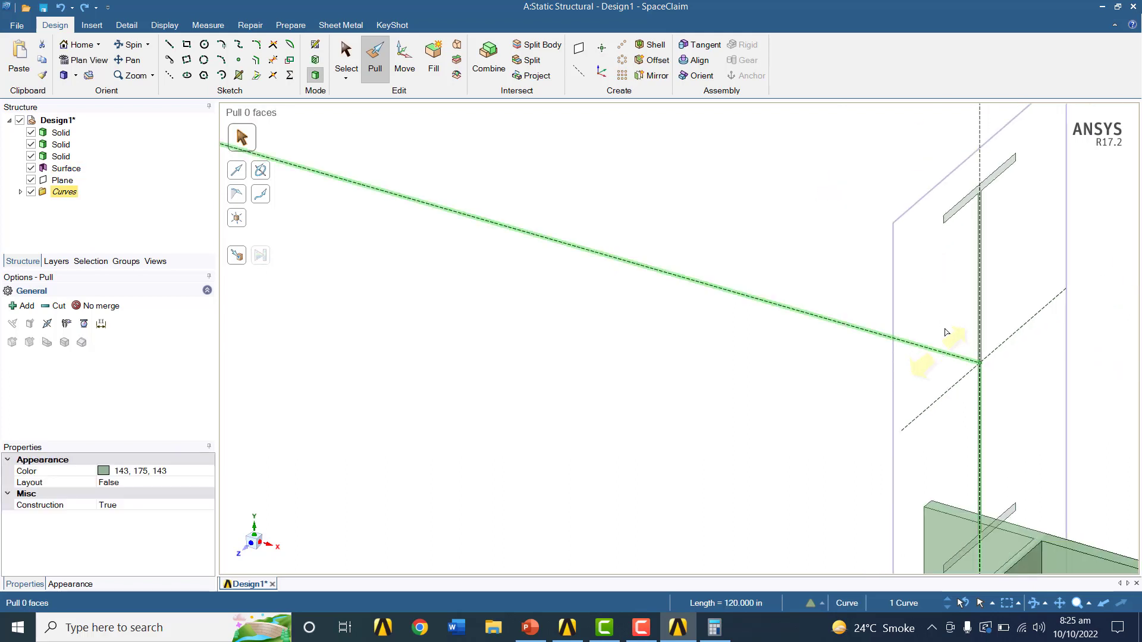
left_click(955, 214)
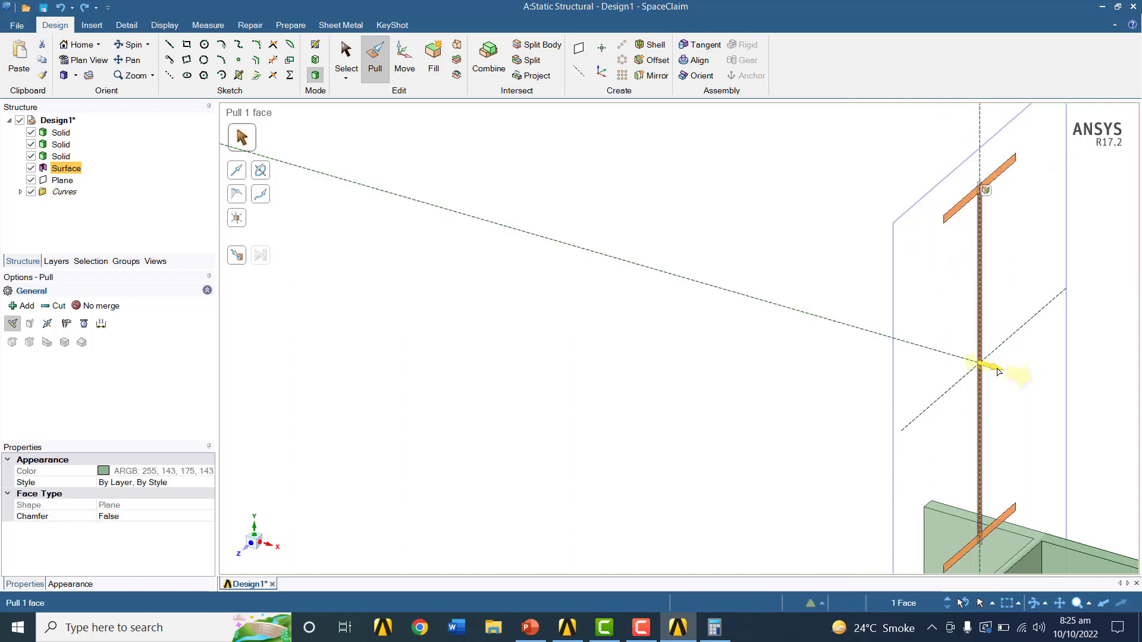
left_click_drag(998, 371, 582, 307)
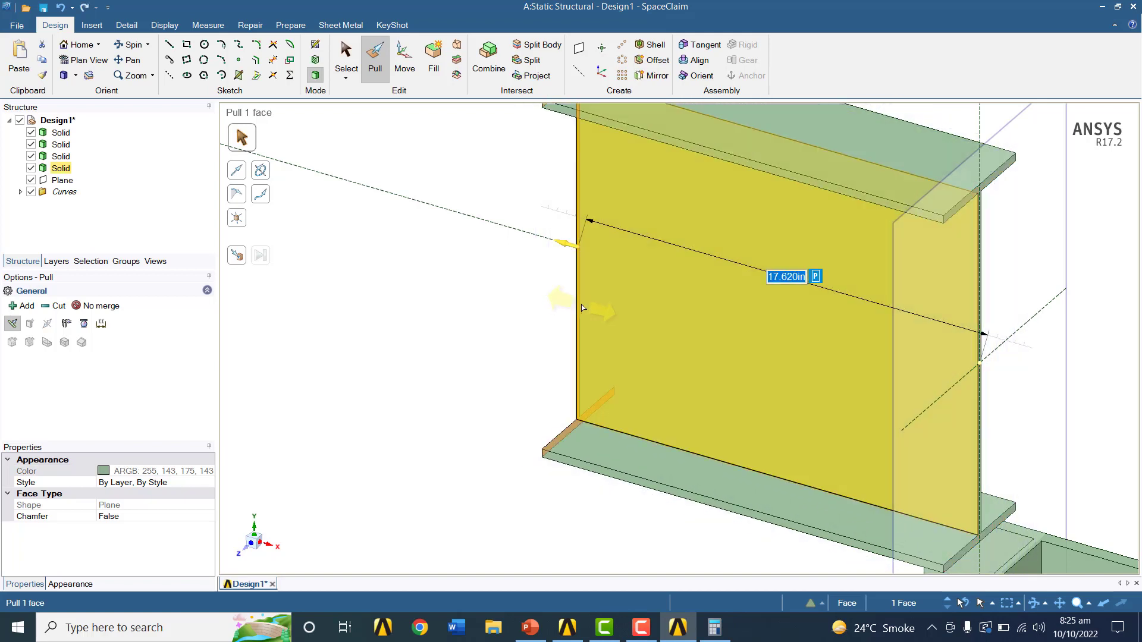
type("60")
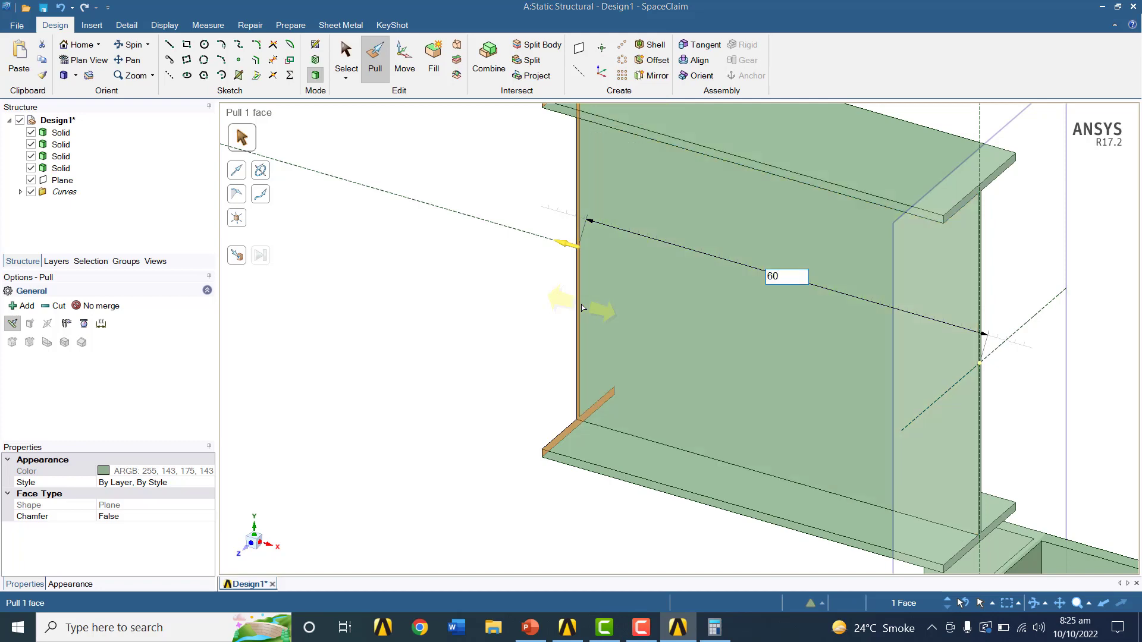
key("Return")
Duplicate the 60 in horizontal beam solid in place
scroll(461, 256, "down", 5)
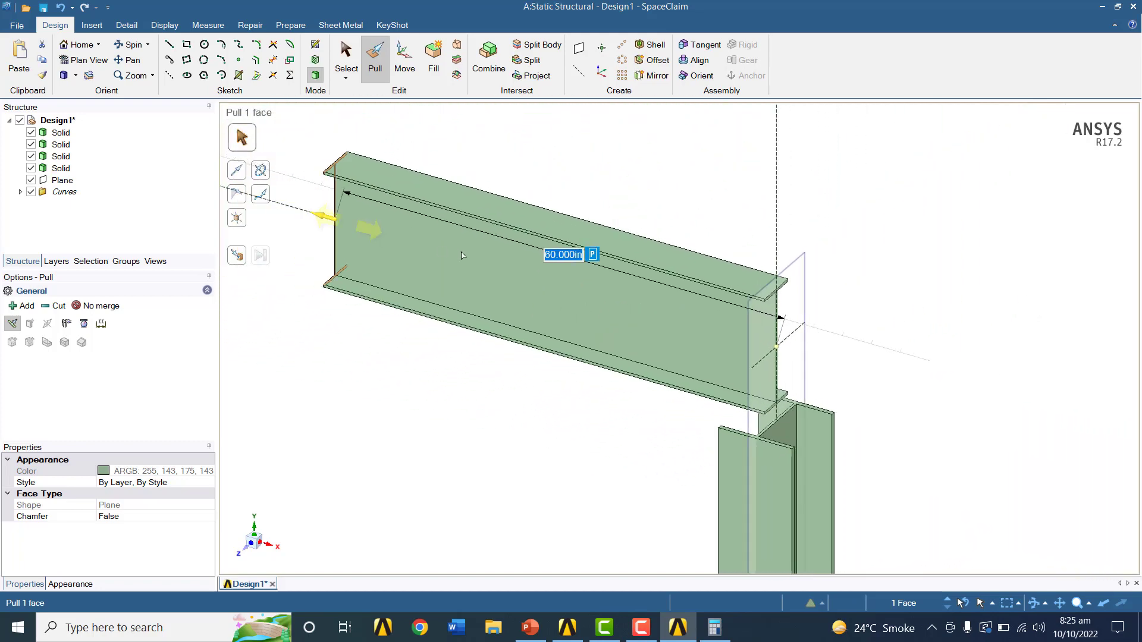
scroll(828, 369, "up", 1)
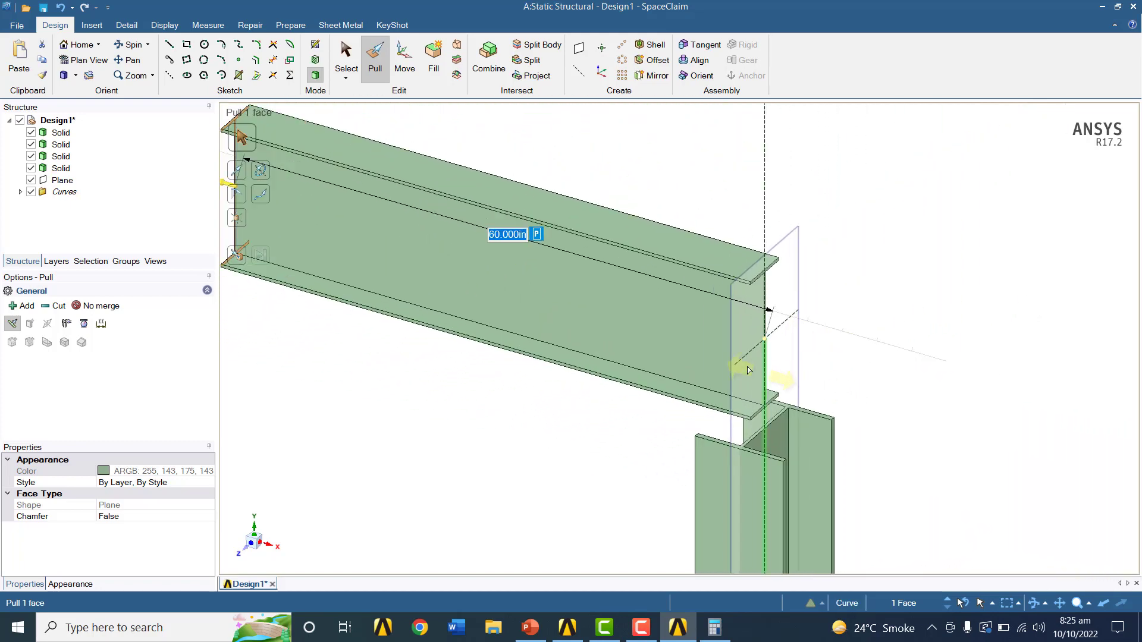
scroll(336, 256, "down", 1)
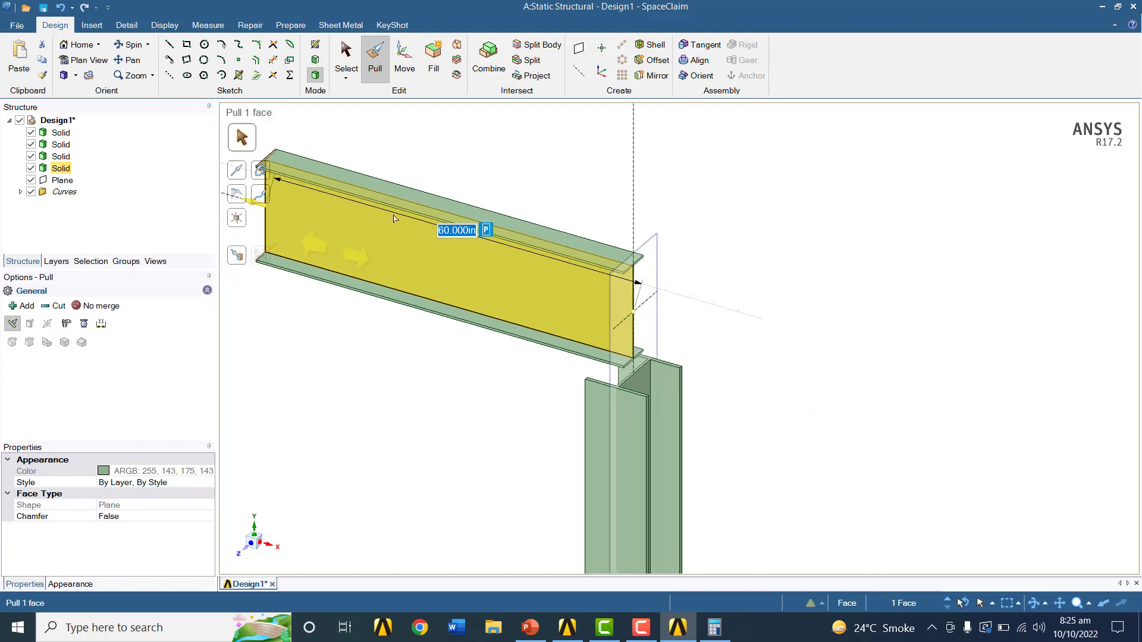
scroll(406, 287, "up", 2)
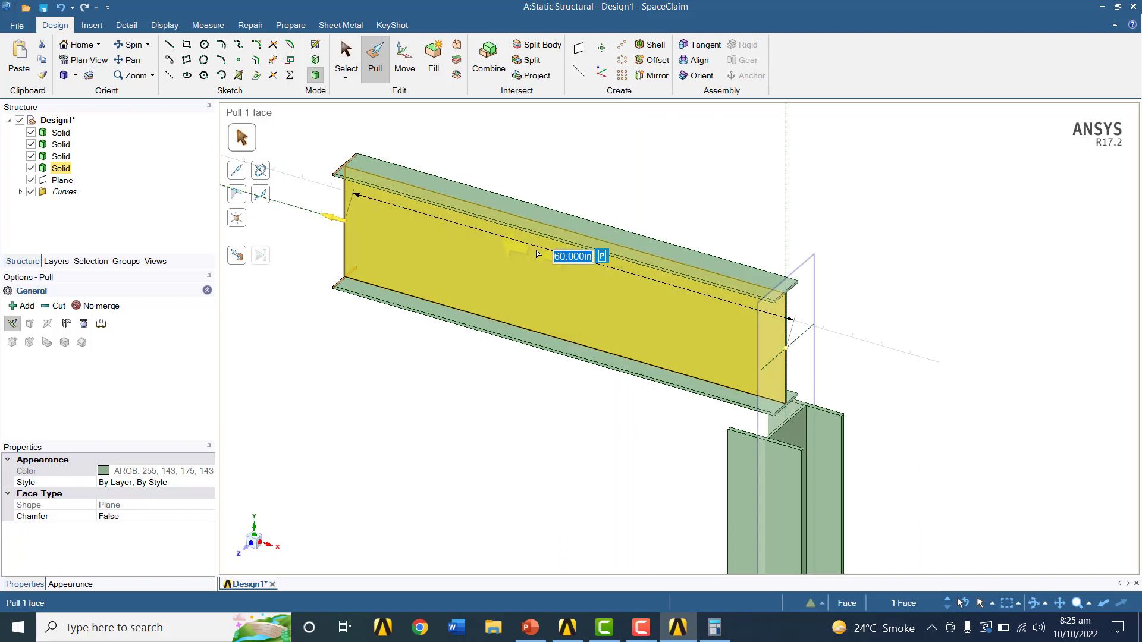
scroll(547, 271, "down", 5)
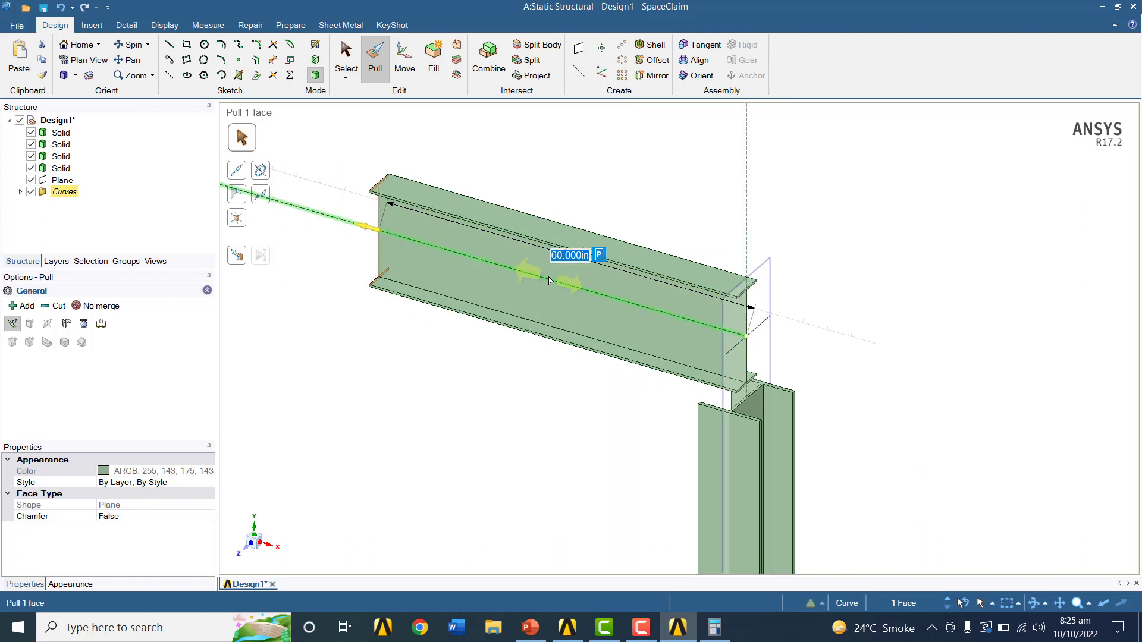
scroll(550, 281, "down", 2)
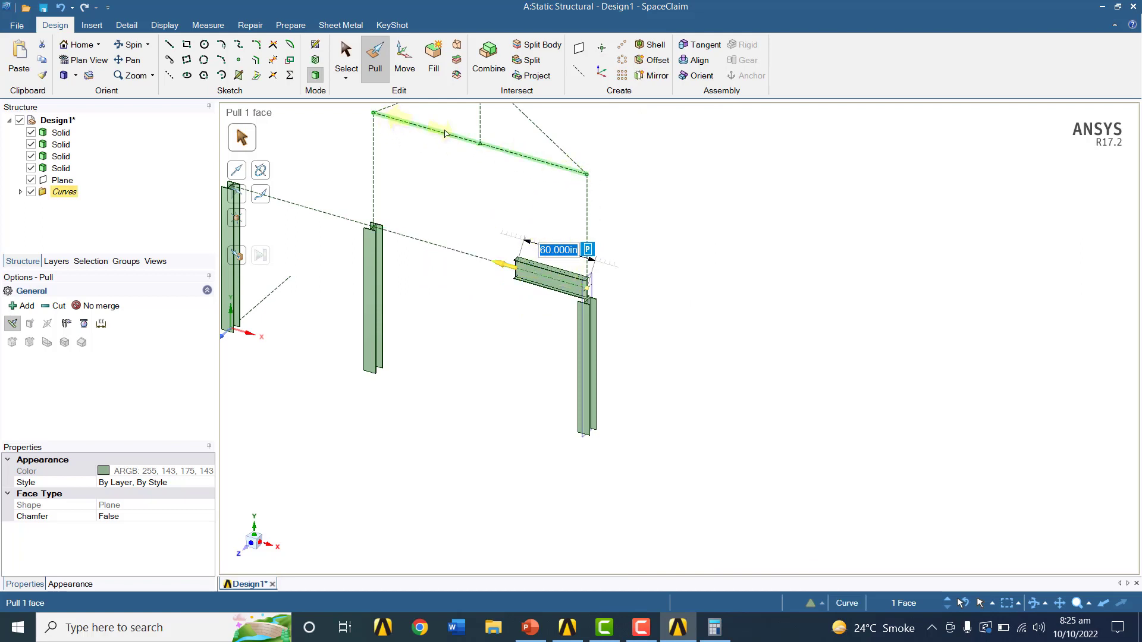
left_click(61, 169)
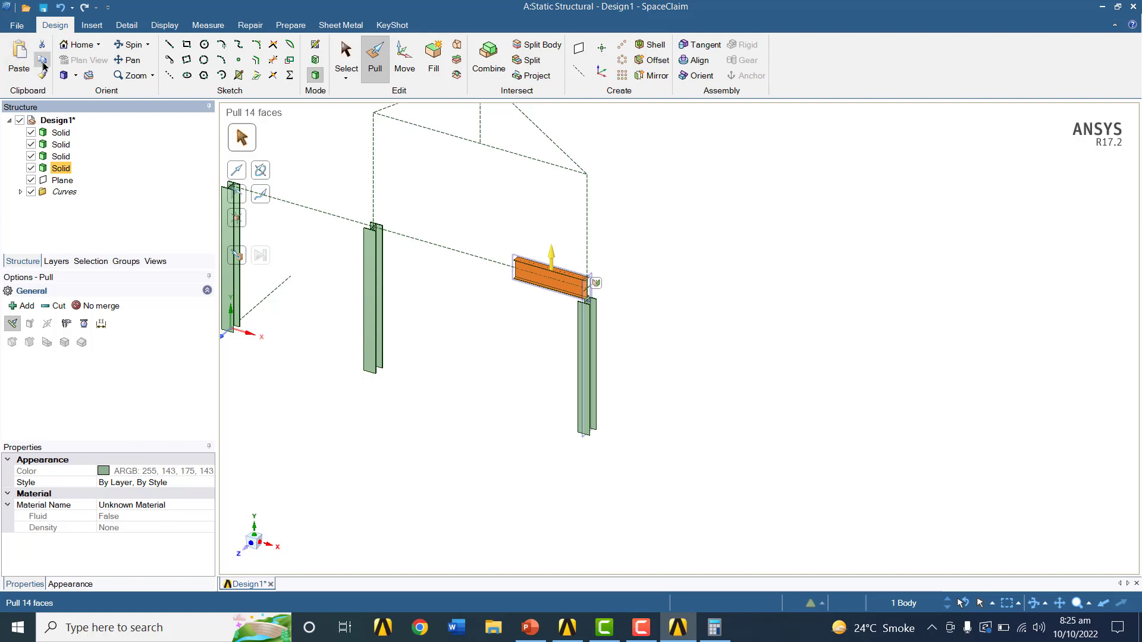
left_click(19, 63)
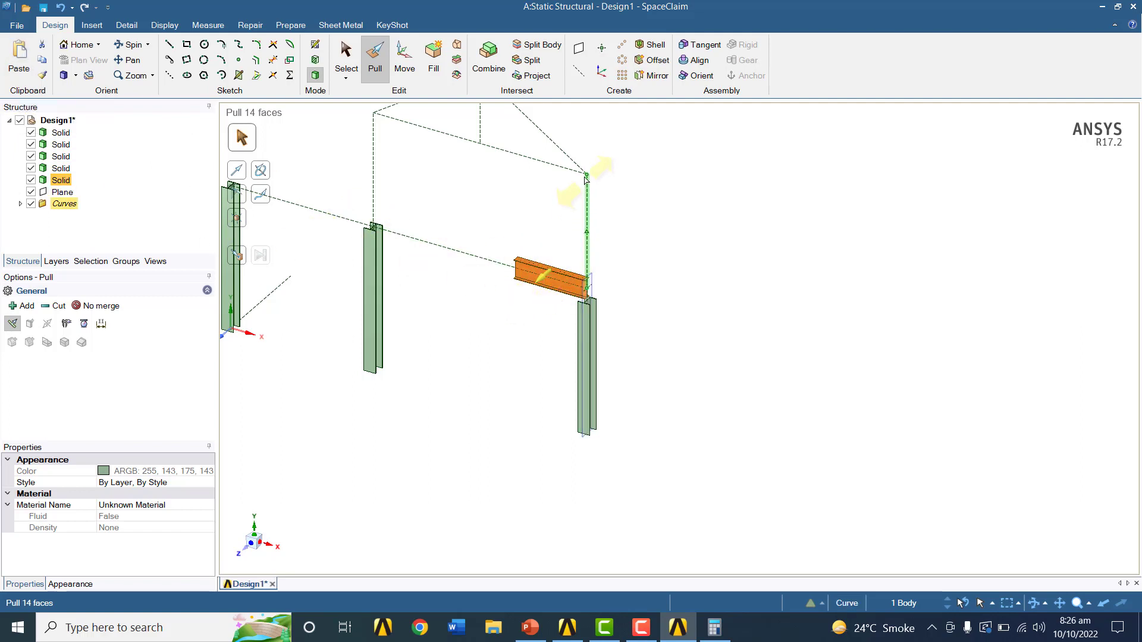
Move the copied beam vertically up to the upper horizontal construction line
left_click(405, 57)
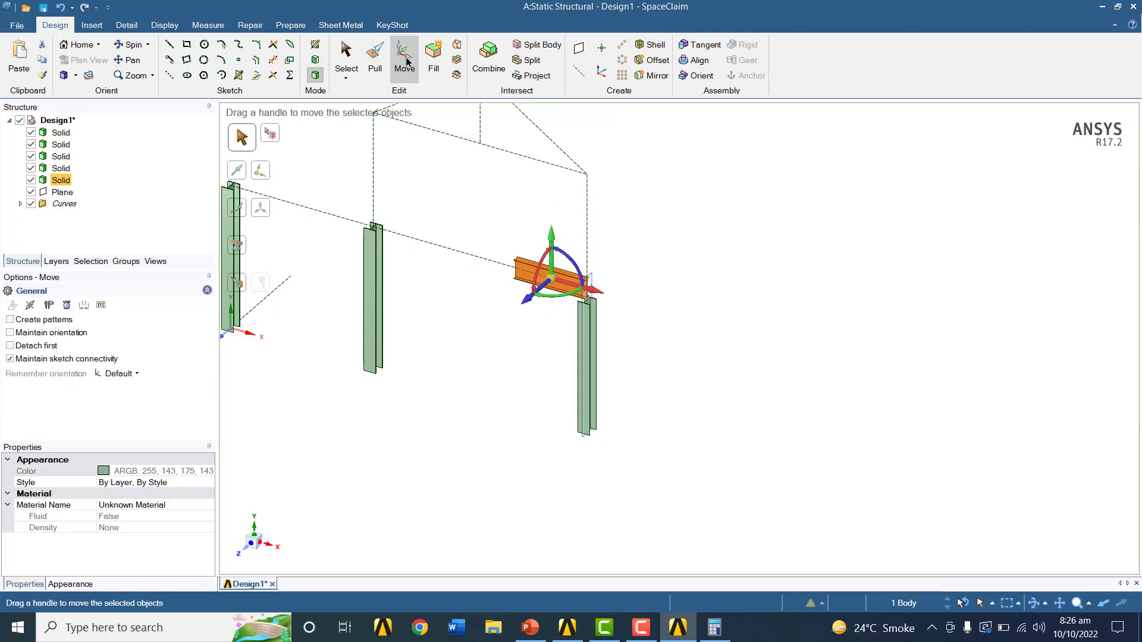
left_click(552, 237)
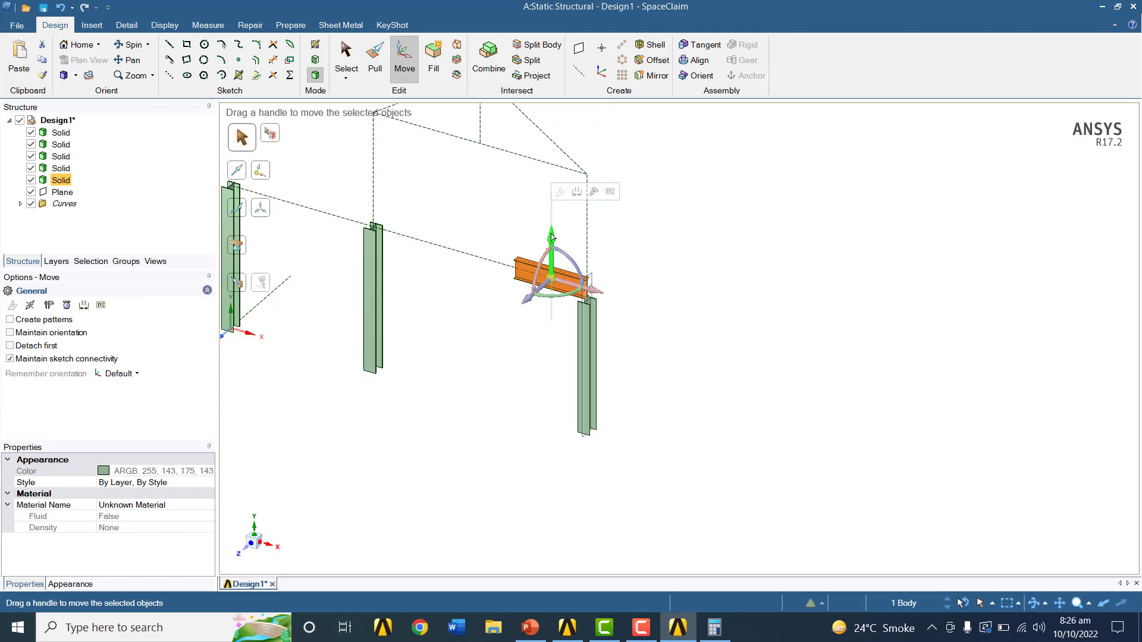
left_click(240, 287)
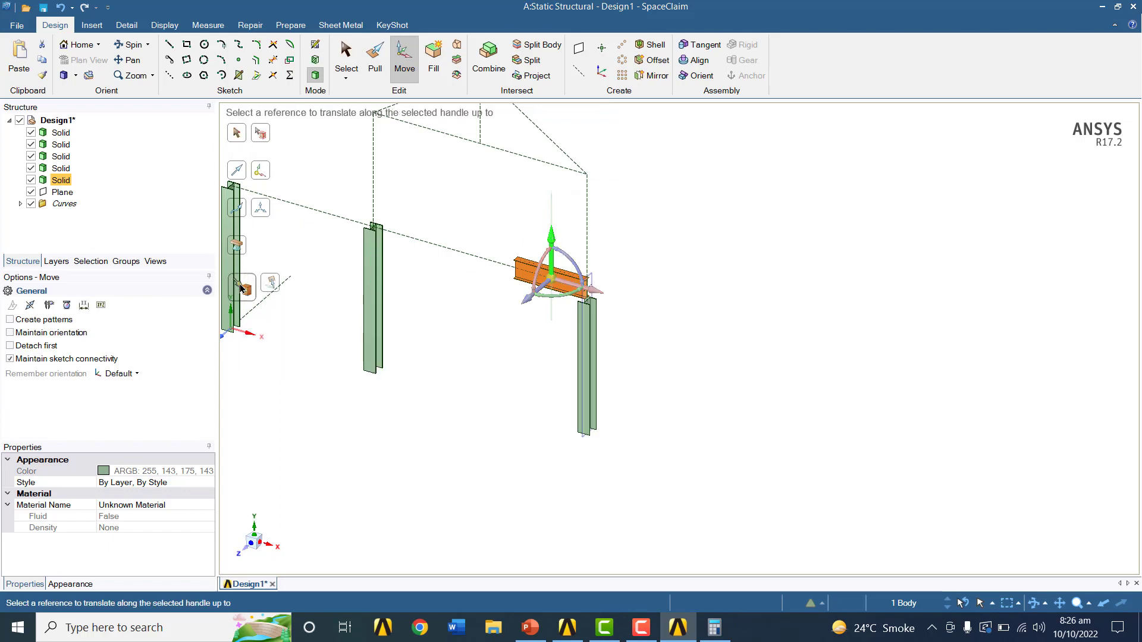
left_click(543, 165)
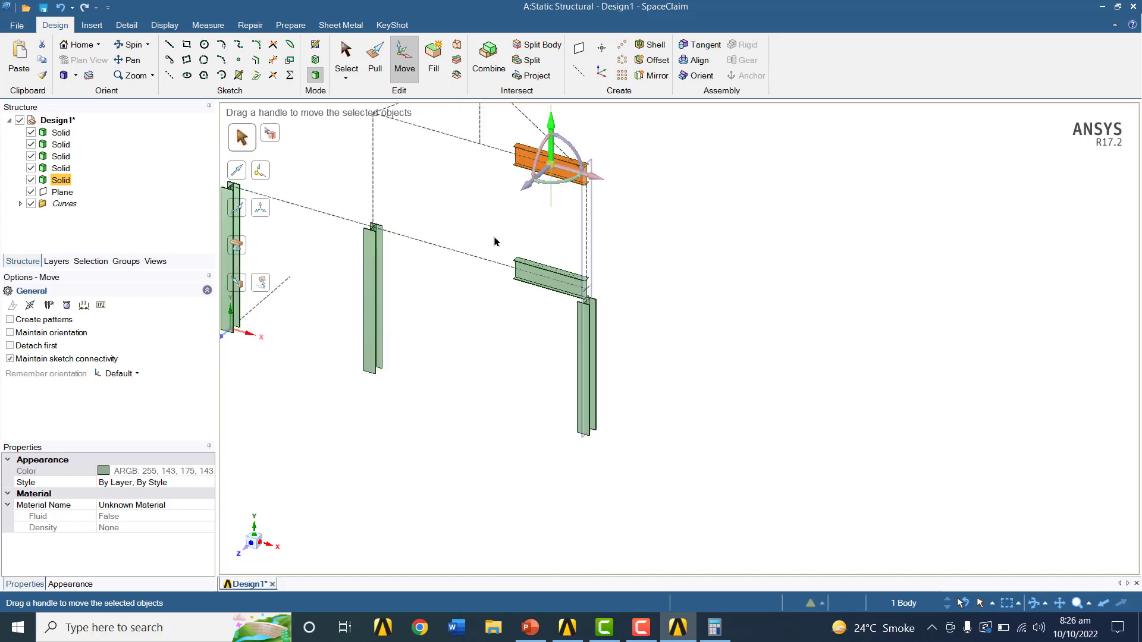
Duplicate the upper beam solid in place
scroll(495, 242, "down", 1)
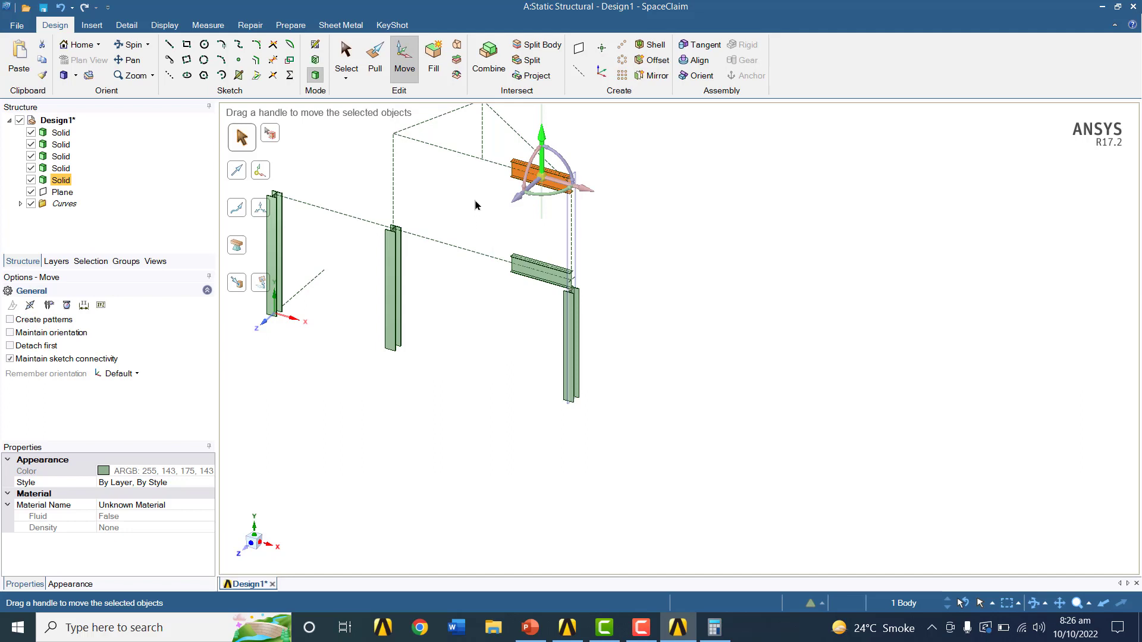
scroll(479, 197, "down", 1)
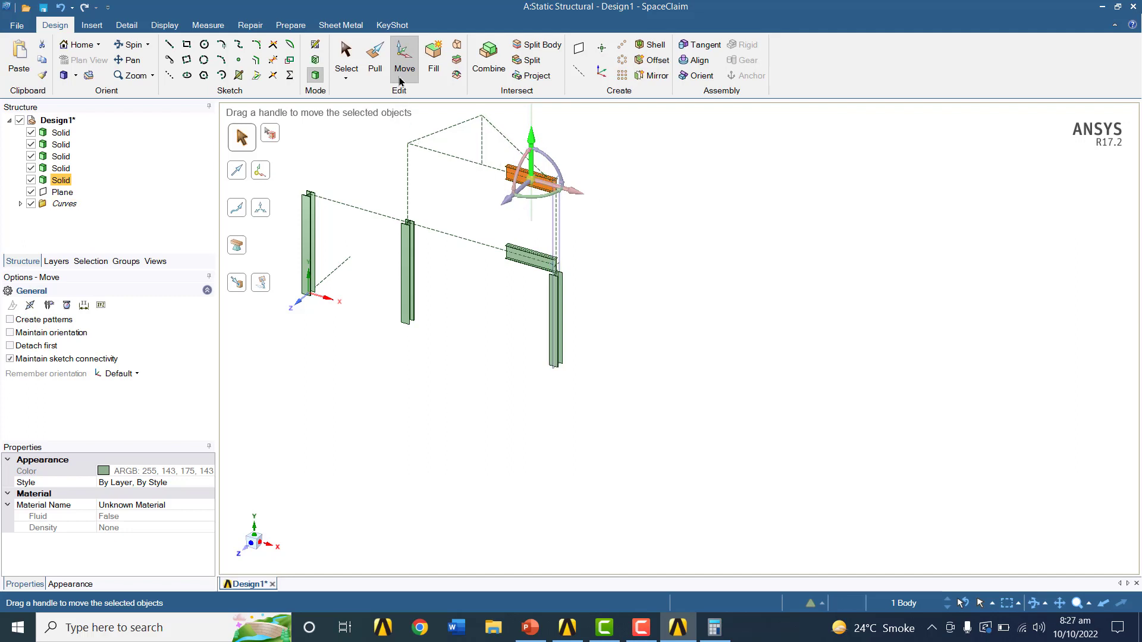
left_click(59, 182)
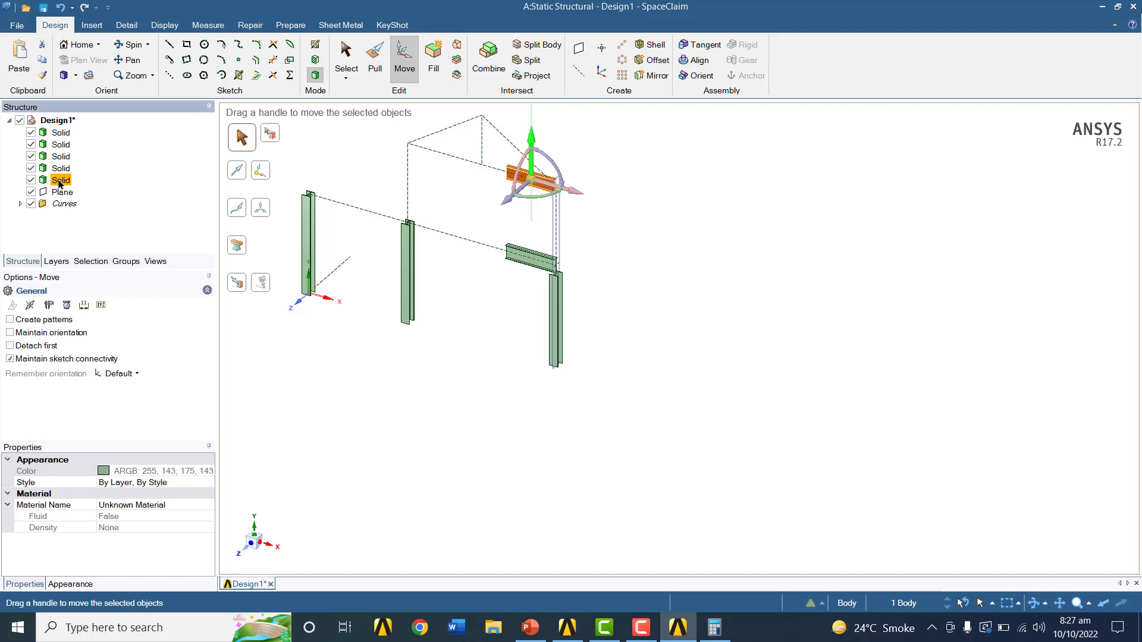
left_click(346, 57)
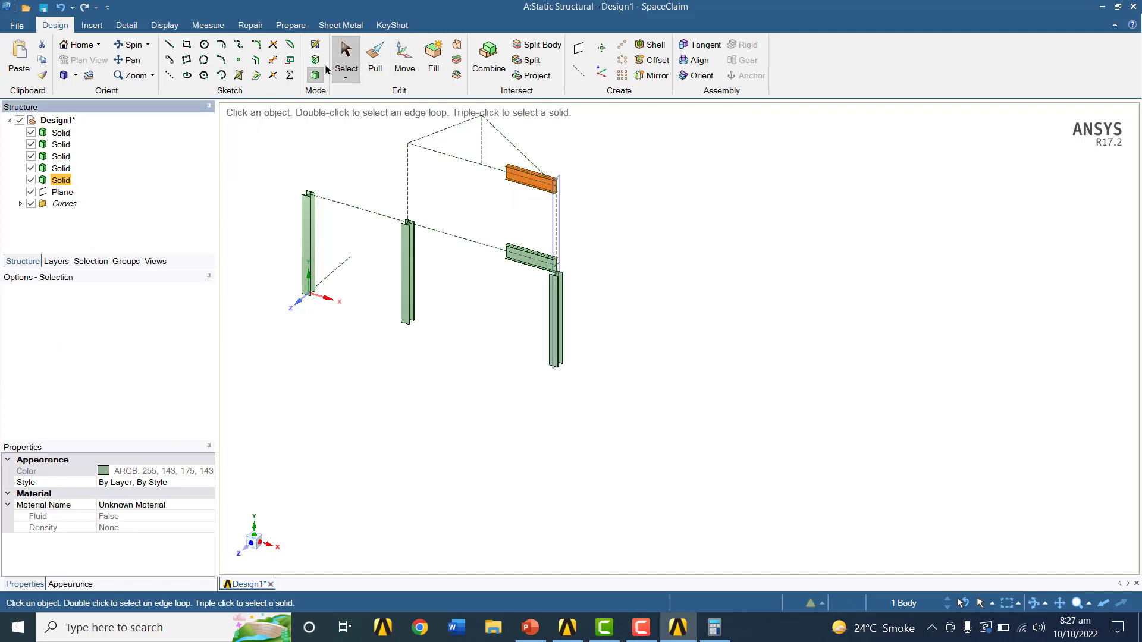
left_click(43, 59)
left_click(19, 59)
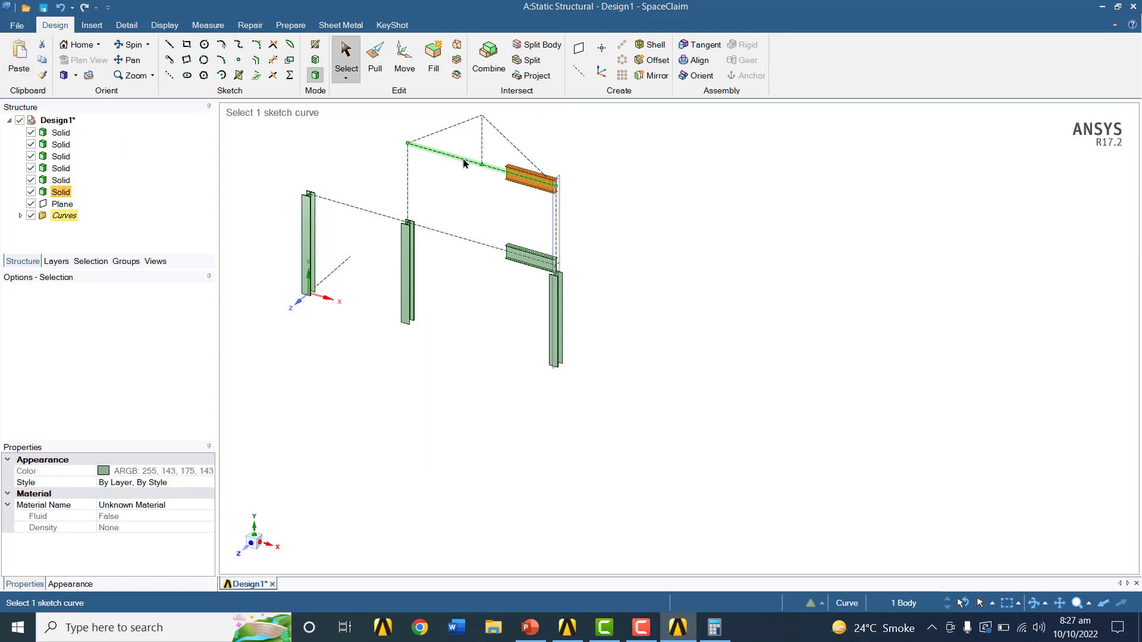
key("Escape")
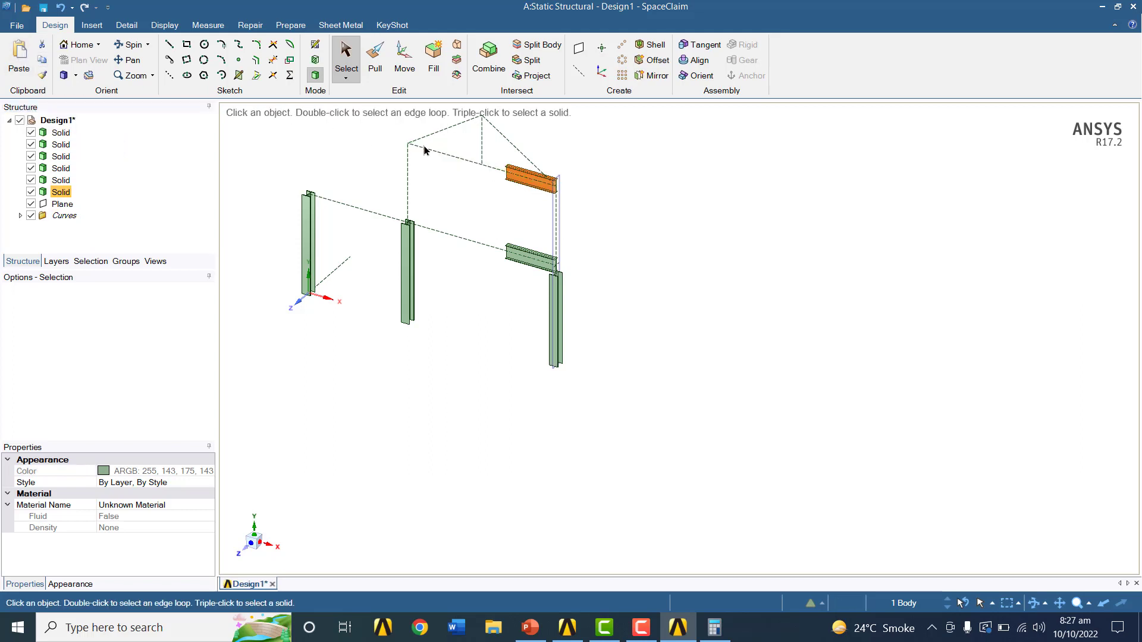
Move the new upper beam copy along the X direction up to the vertical construction line above the middle column
left_click(407, 62)
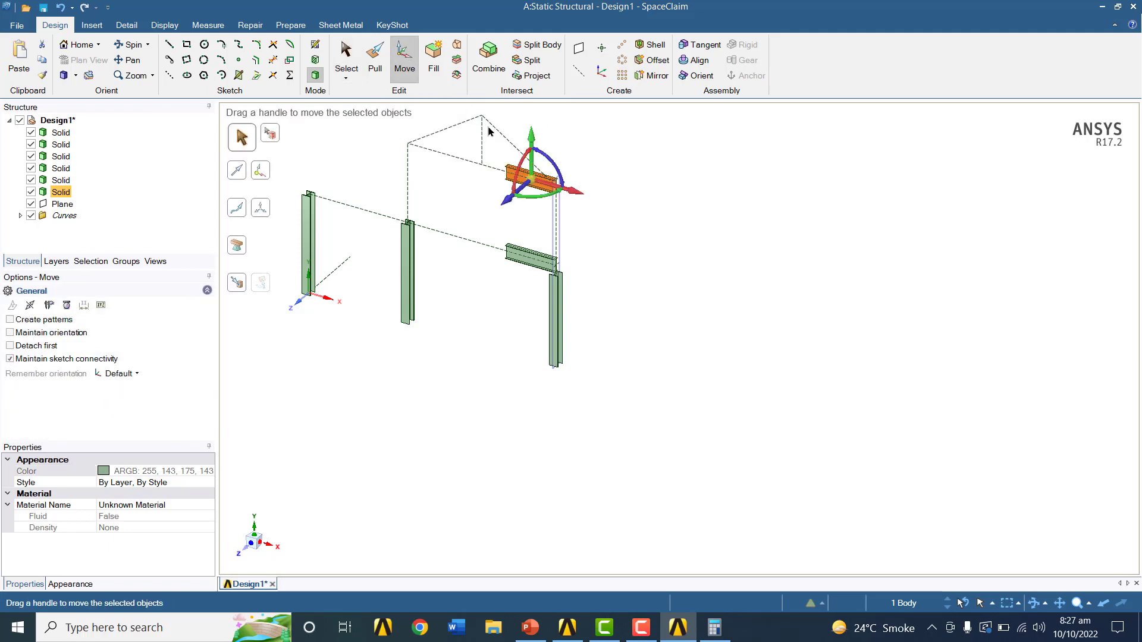
scroll(500, 211, "up", 3)
scroll(506, 198, "down", 1)
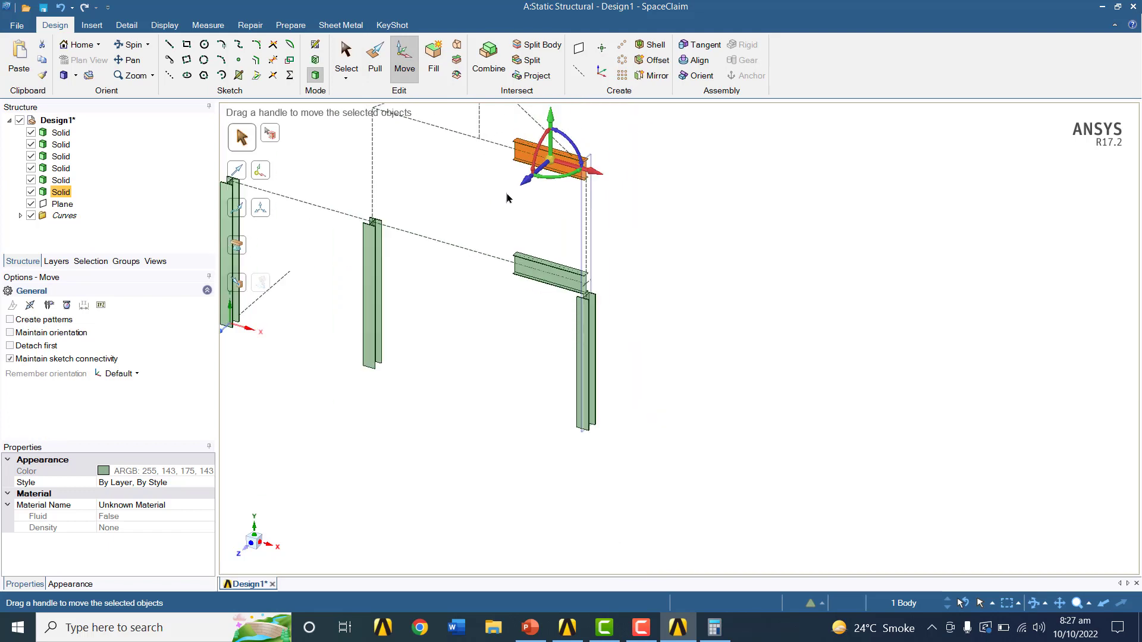
left_click(597, 174)
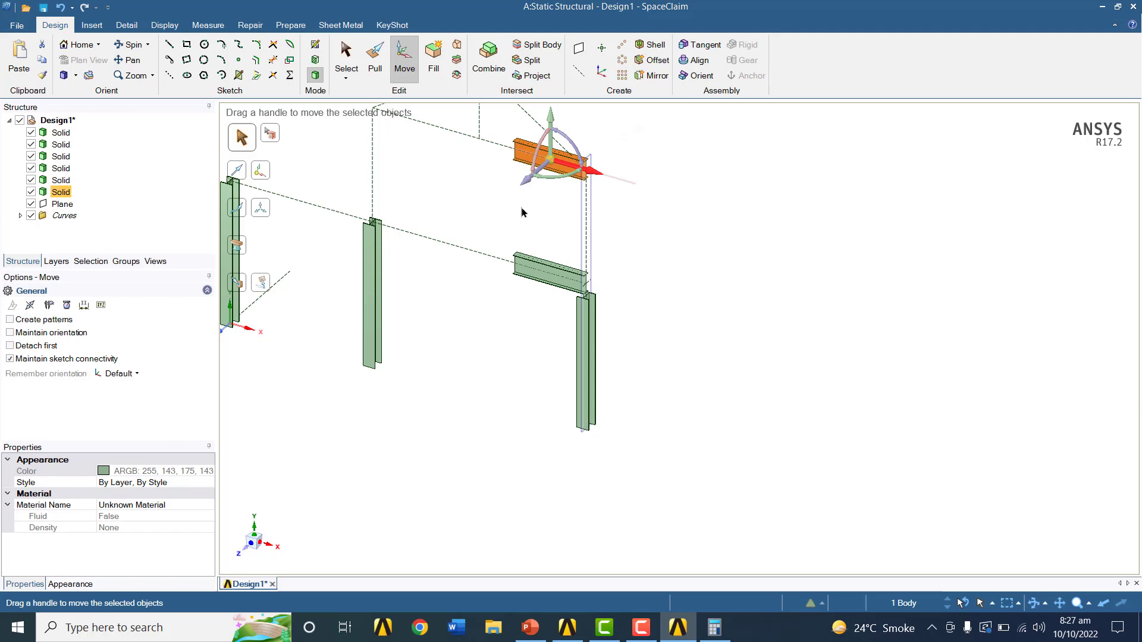
left_click(241, 282)
scroll(369, 168, "down", 3)
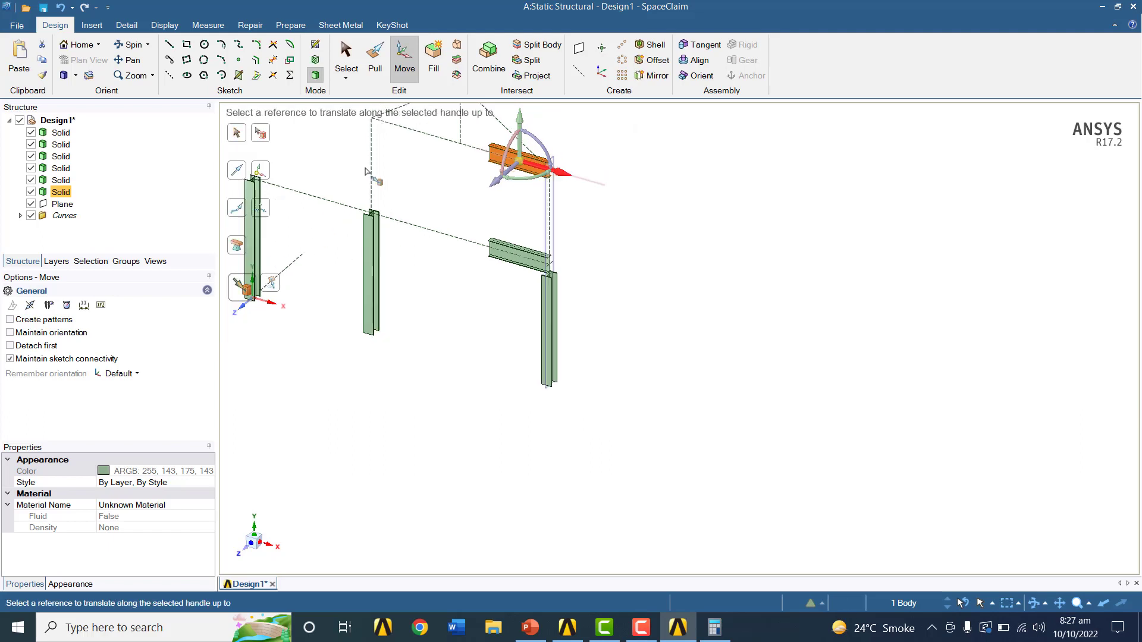
left_click(372, 127)
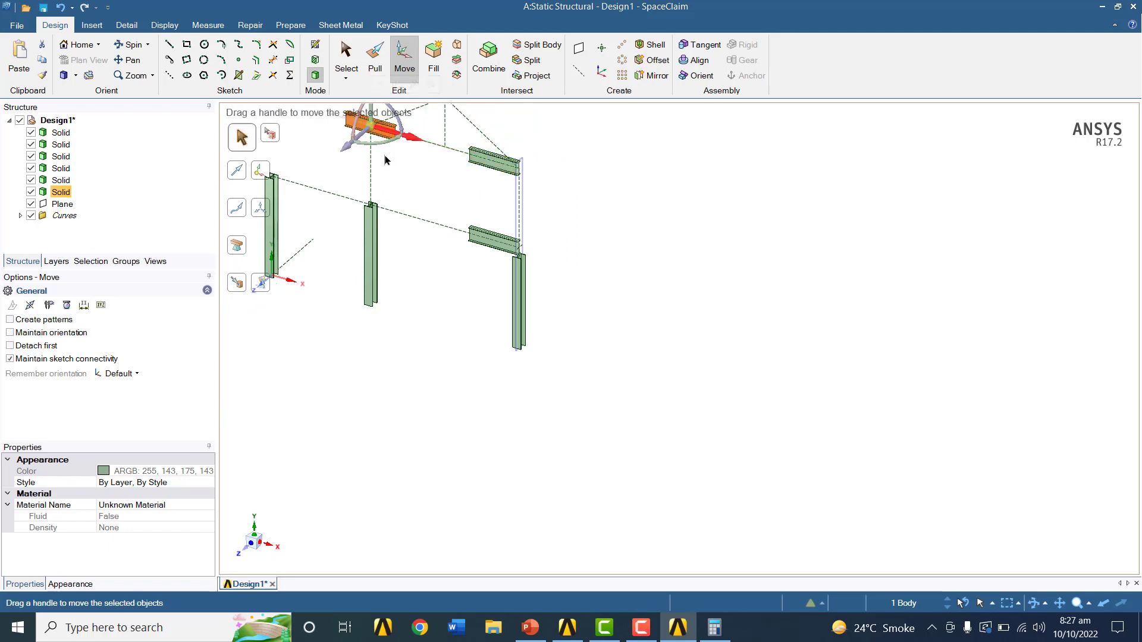
Start the Measure tool with the upper beam above the middle column selected
scroll(385, 155, "up", 2)
scroll(391, 151, "down", 4)
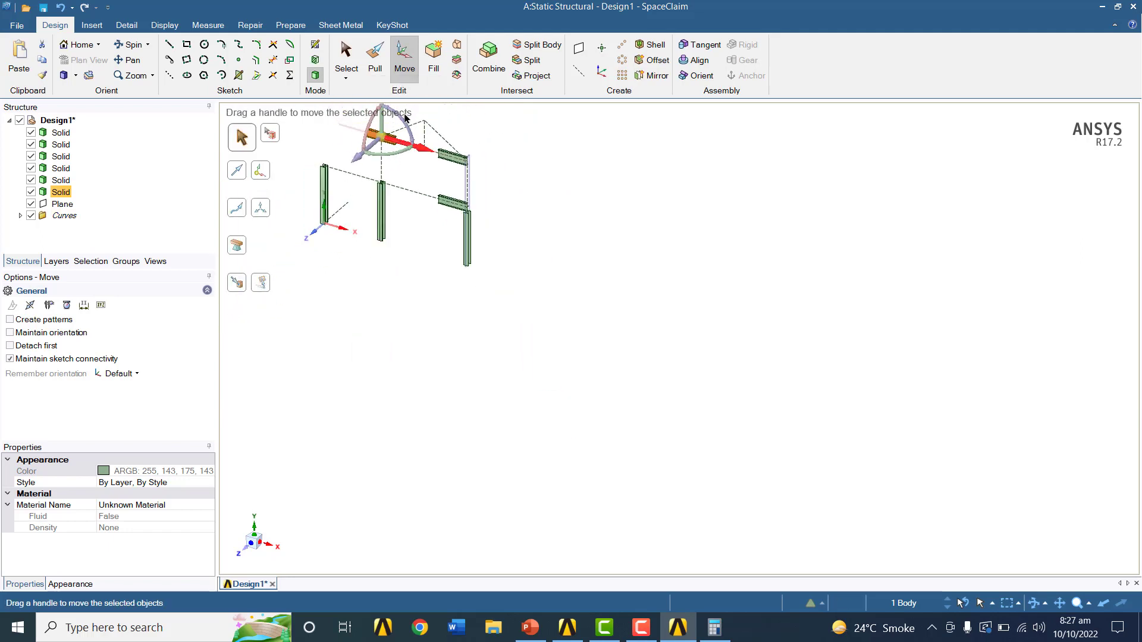
scroll(398, 148, "up", 5)
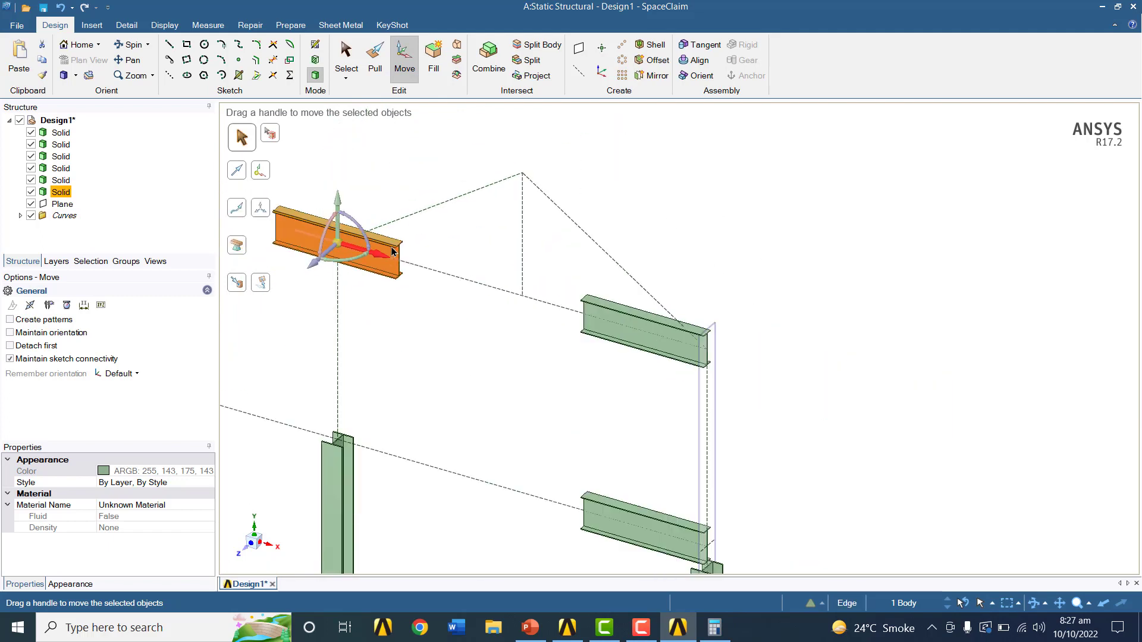
scroll(392, 252, "down", 1)
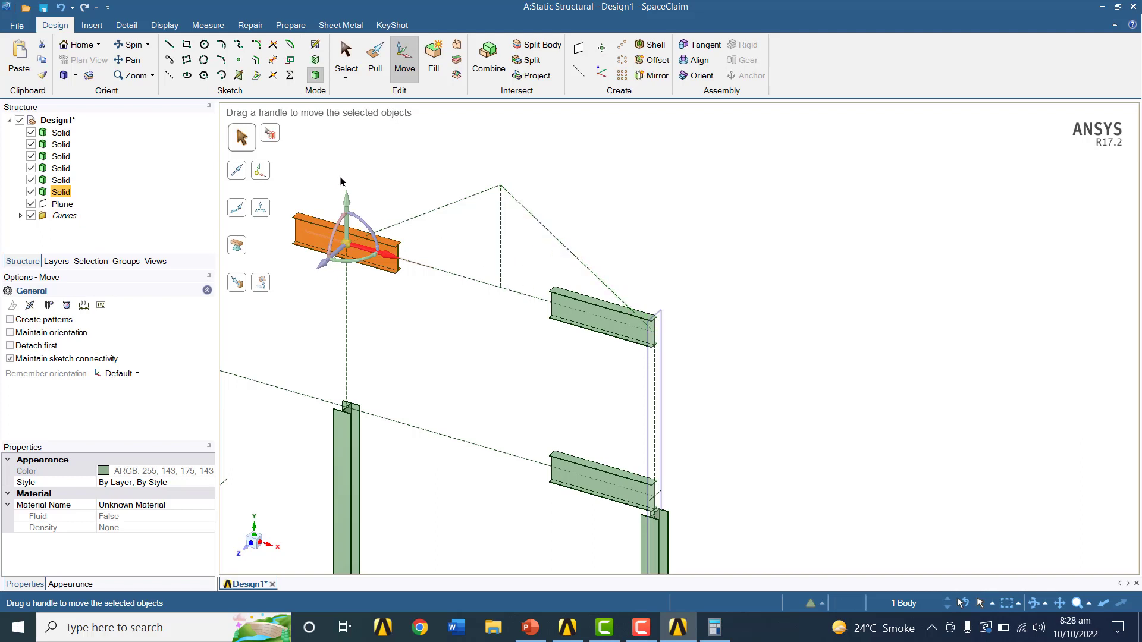
left_click(210, 26)
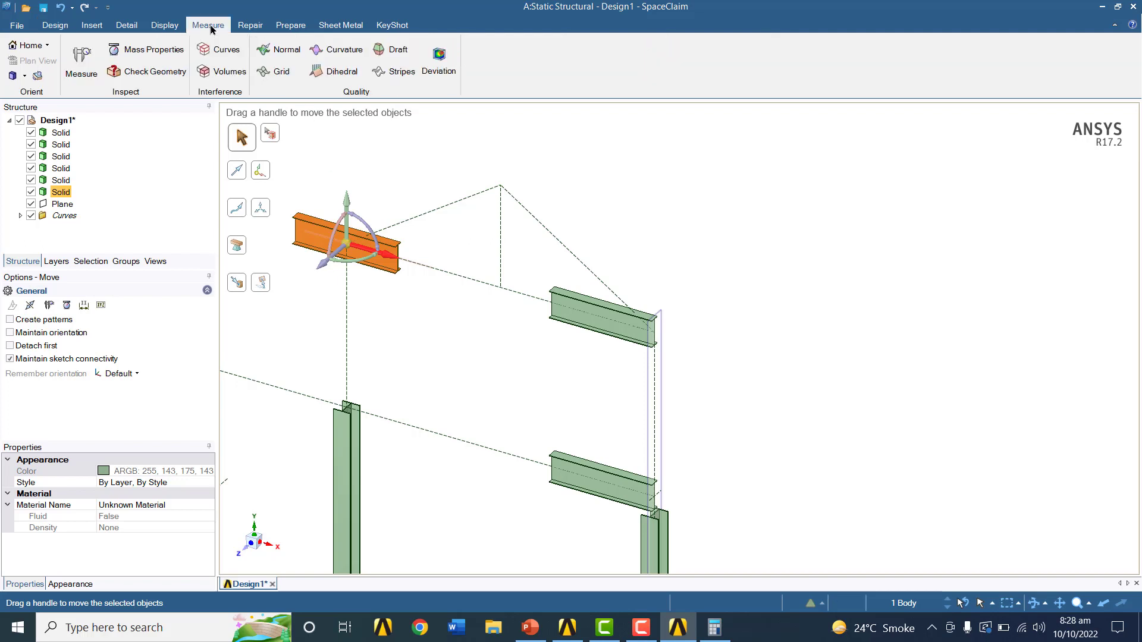
left_click(82, 57)
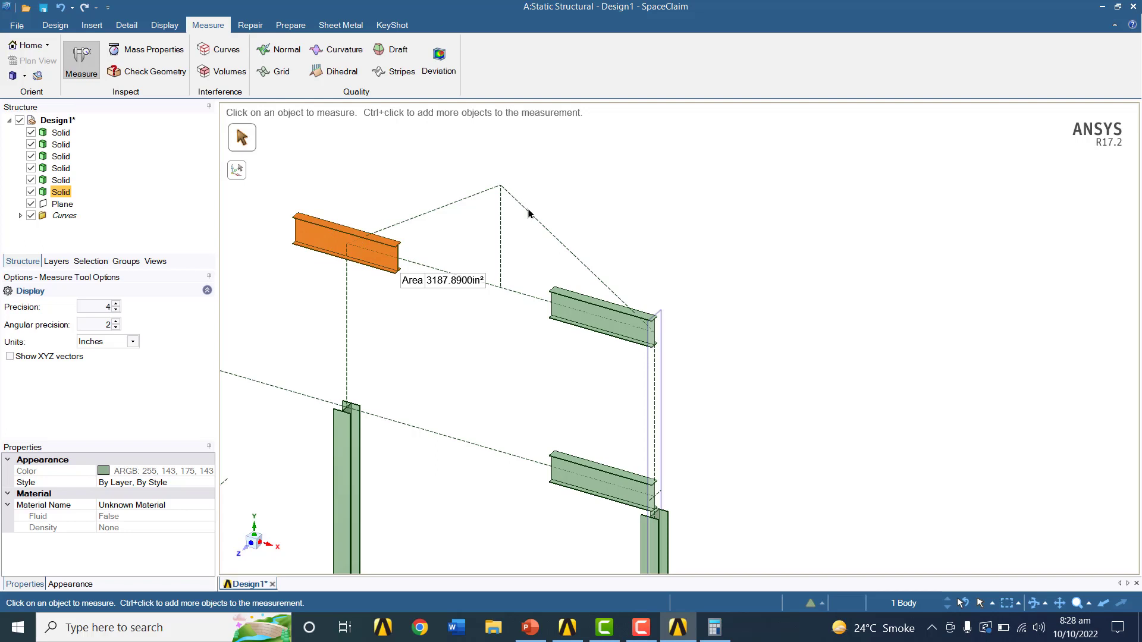
Measure the angle between the right sloping roof construction line and the horizontal construction line below it
left_click(534, 224)
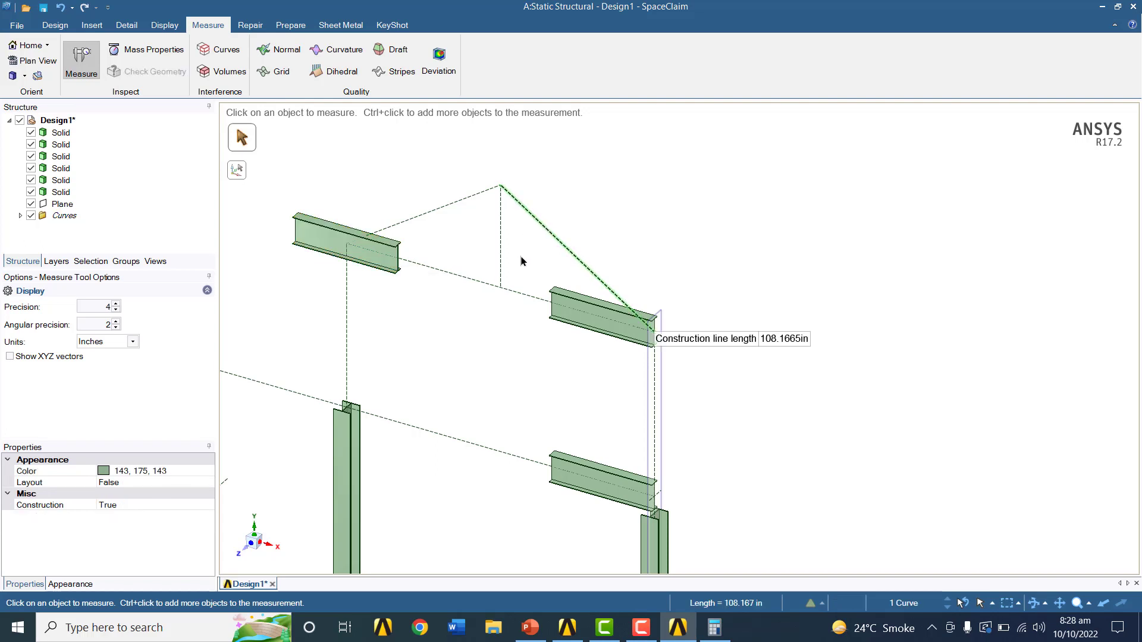
left_click(521, 296, "ctrl")
mouse_move(845, 386)
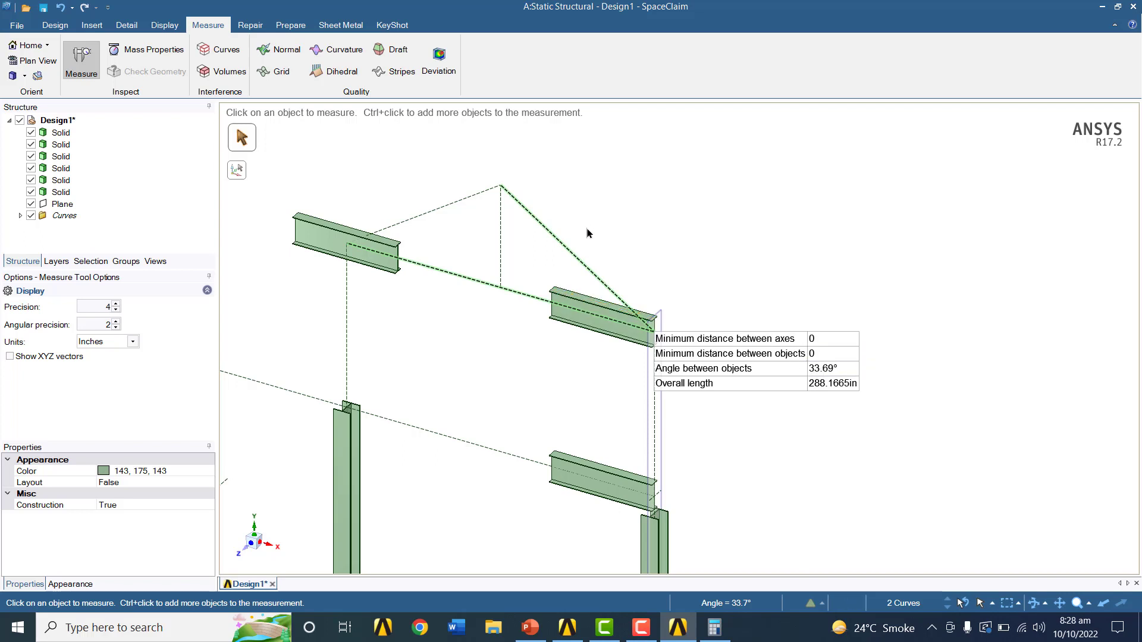
Start Move on the upper right I-beam and anchor its move handle at the beam's outer end, on the construction line's endpoint
left_click(58, 28)
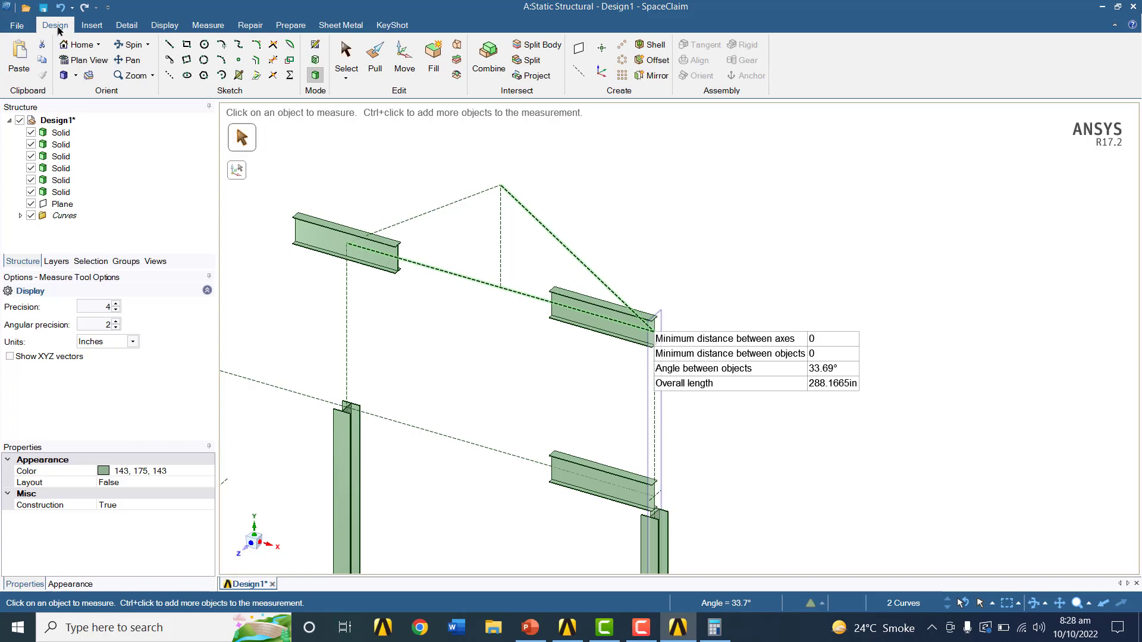
left_click(405, 58)
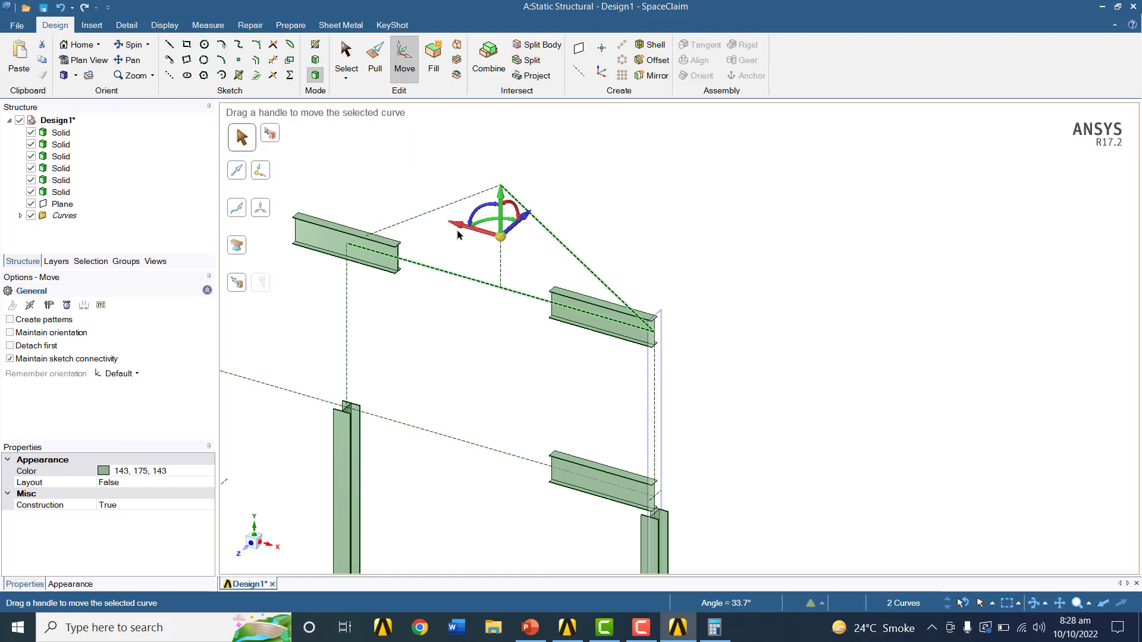
left_click(60, 180)
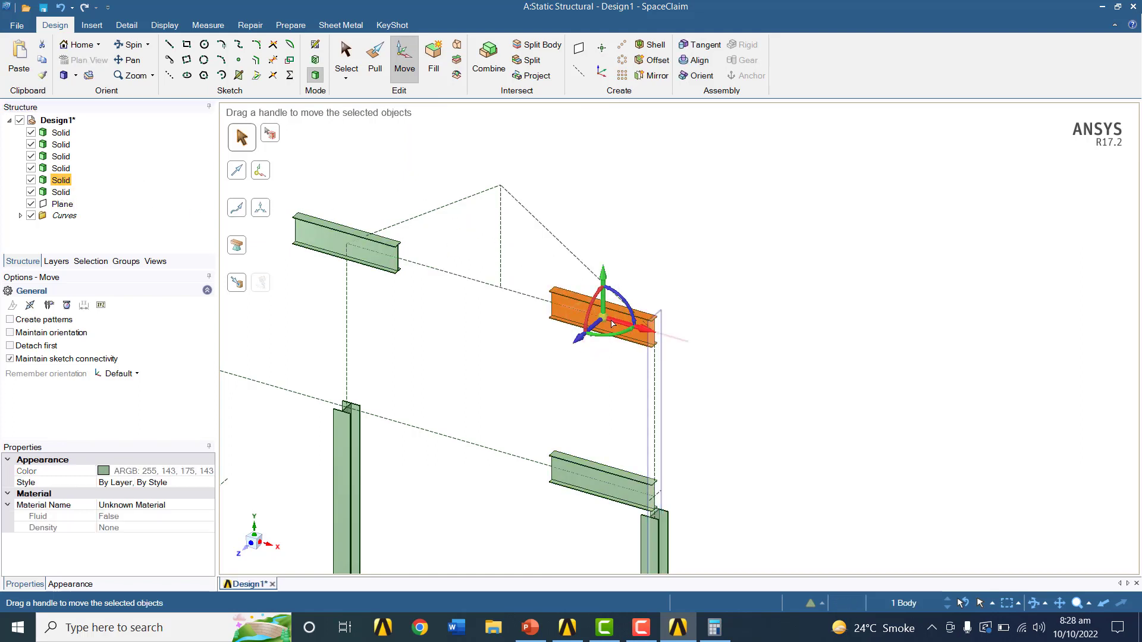
scroll(601, 324, "up", 3)
scroll(601, 324, "up", 2)
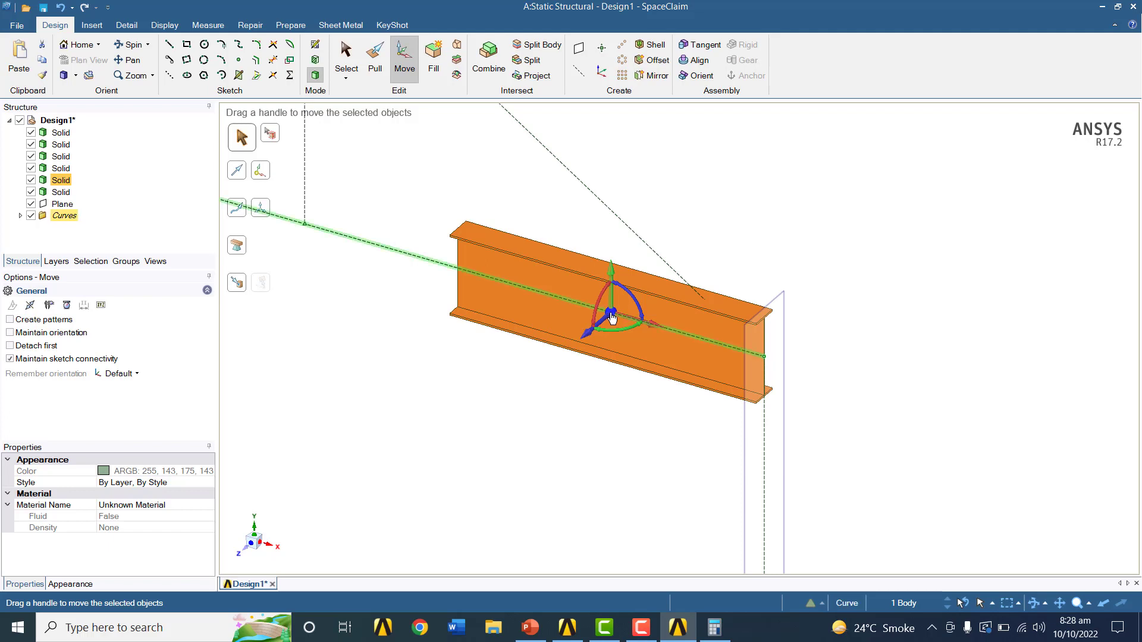
left_click_drag(611, 313, 764, 358)
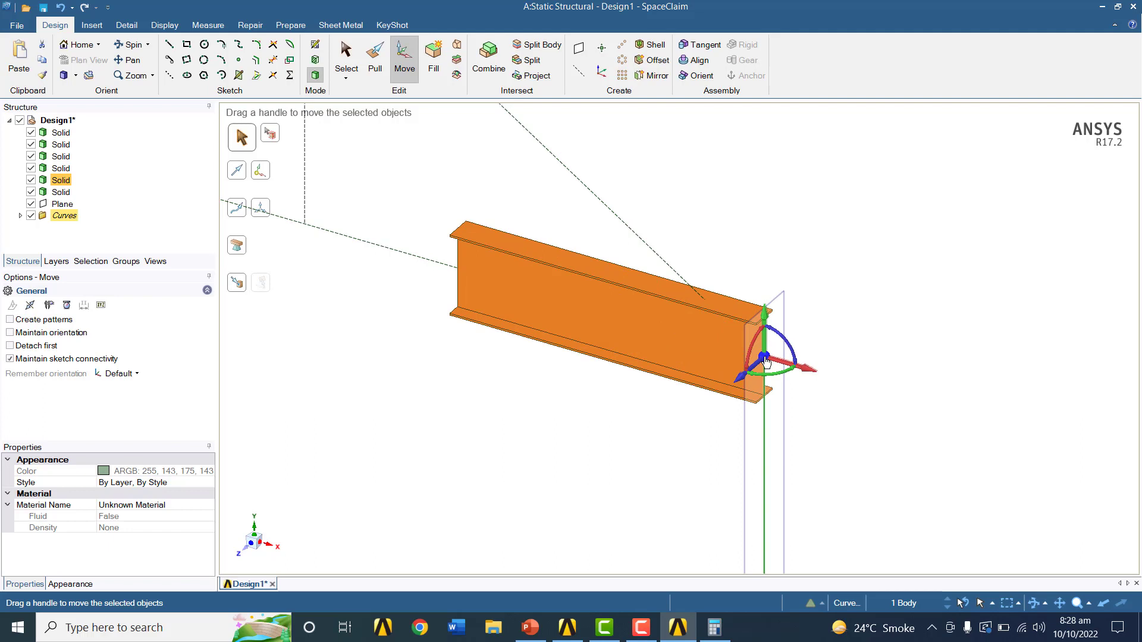
Try reorienting the beam's move handle, and return its origin to the outer end above the vertical construction line
scroll(768, 362, "up", 3)
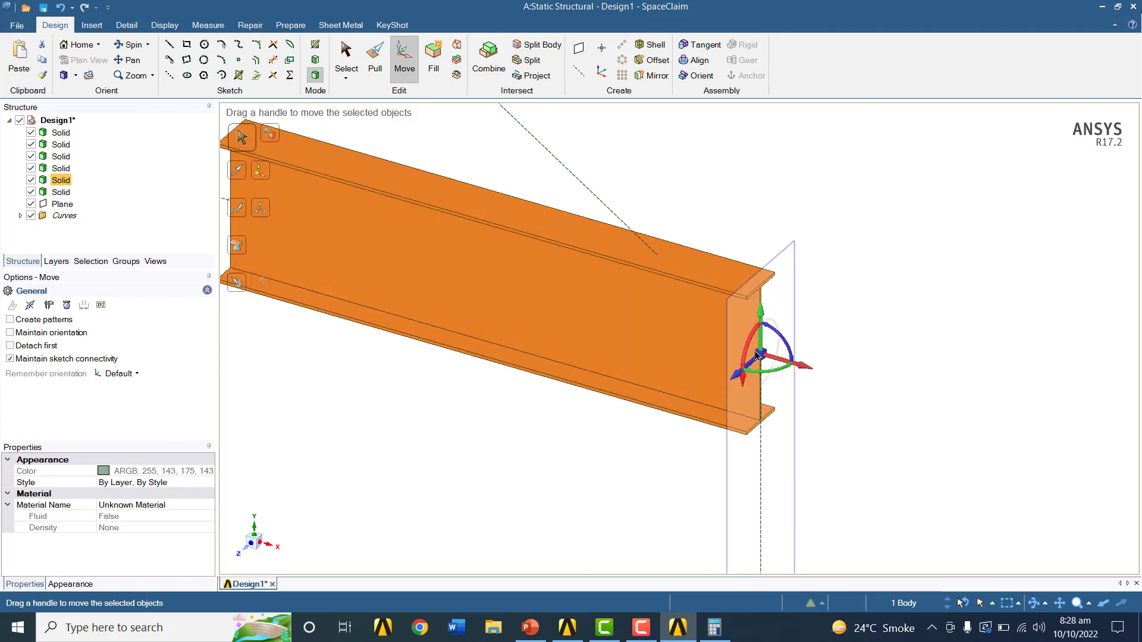
scroll(767, 358, "up", 3)
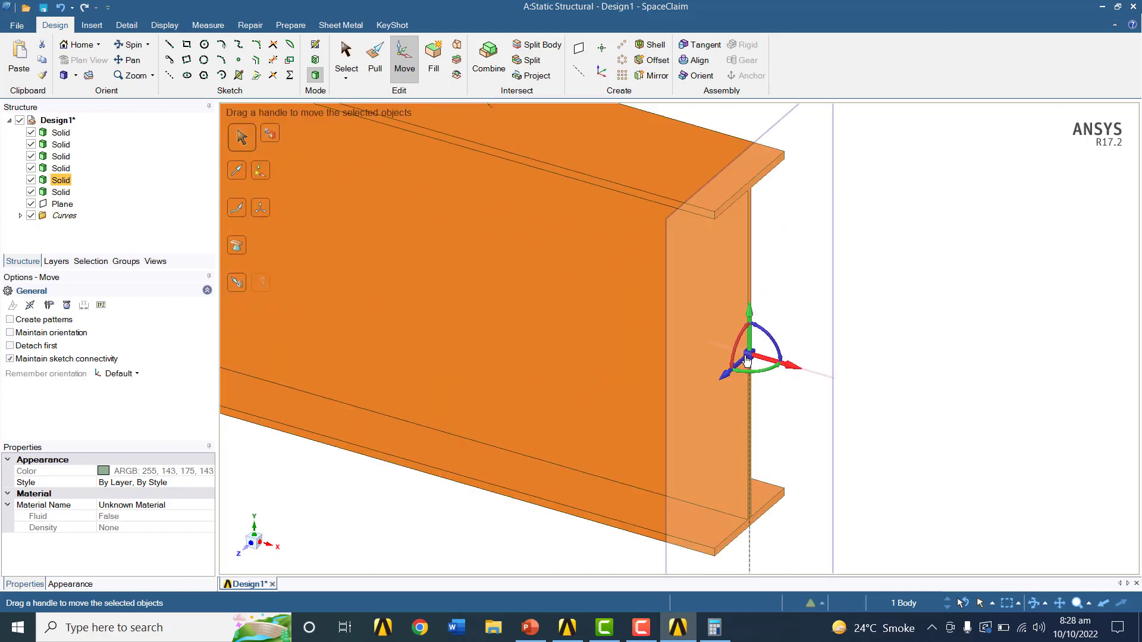
scroll(748, 360, "down", 5)
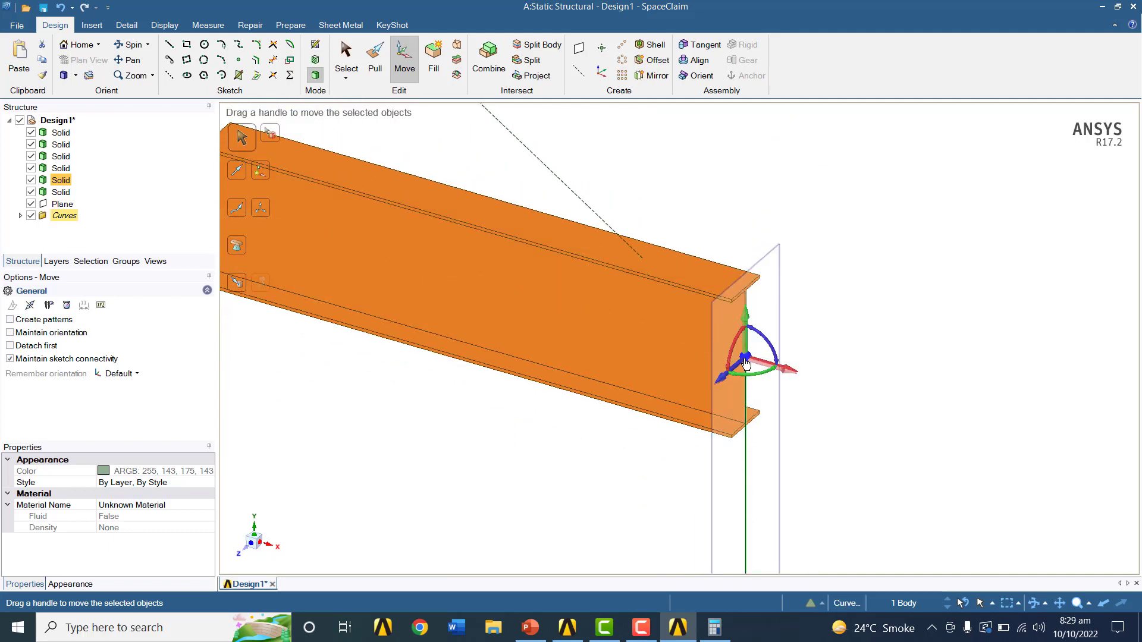
left_click(745, 361, "alt")
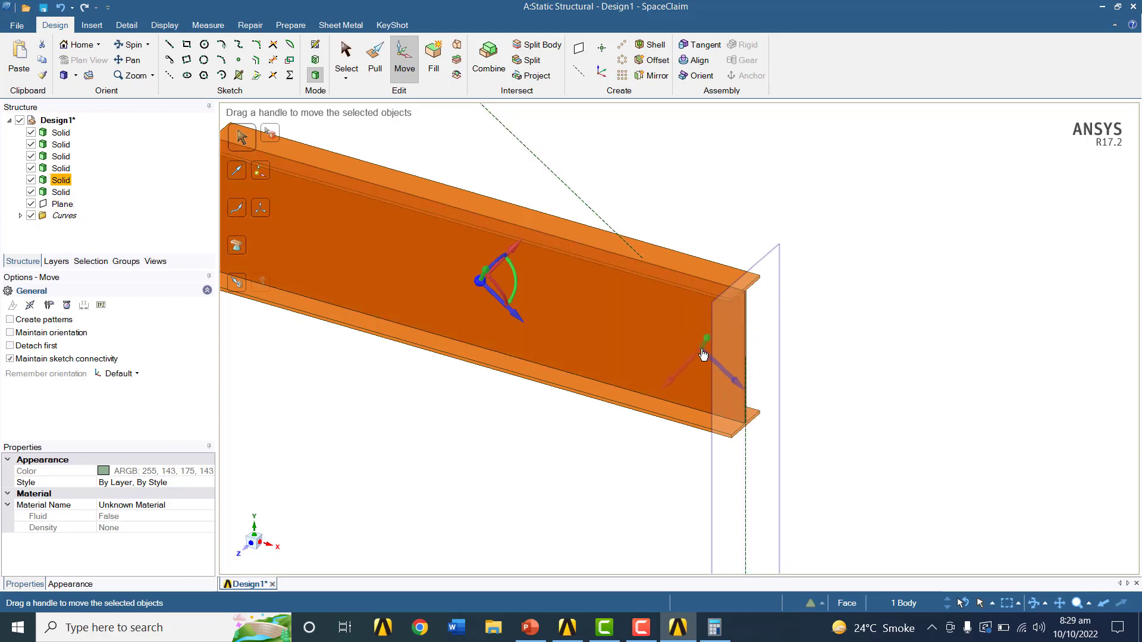
left_click(699, 354)
left_click_drag(480, 282, 747, 360)
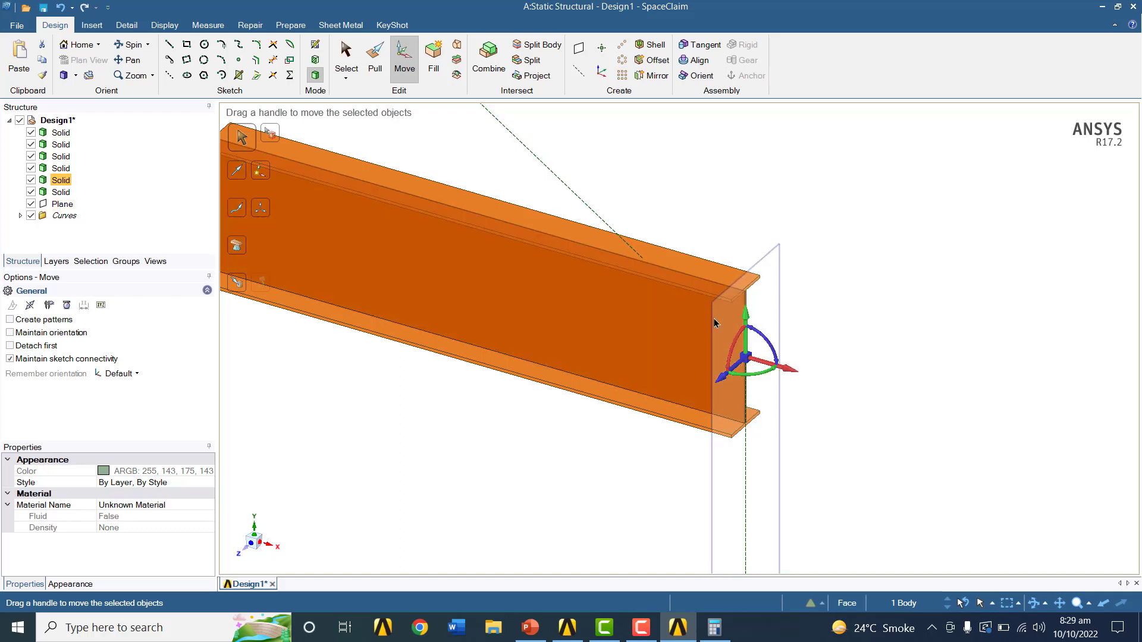
Rotate the upper right beam about its outer end toward the sloping roof line, to about 344°
scroll(750, 360, "down", 5)
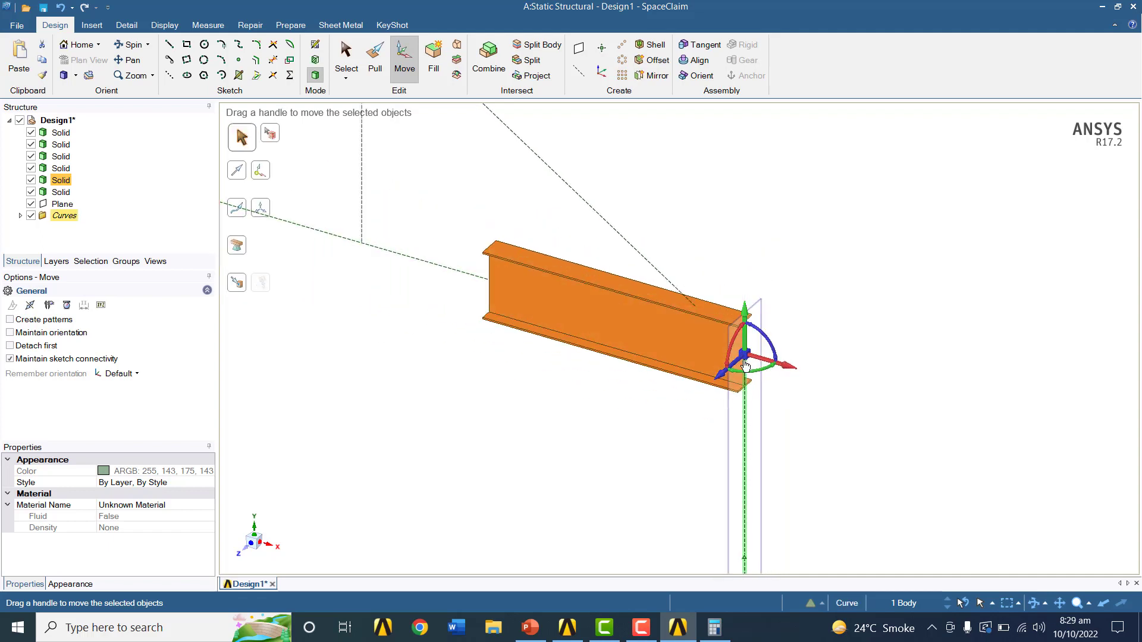
scroll(742, 352, "down", 5)
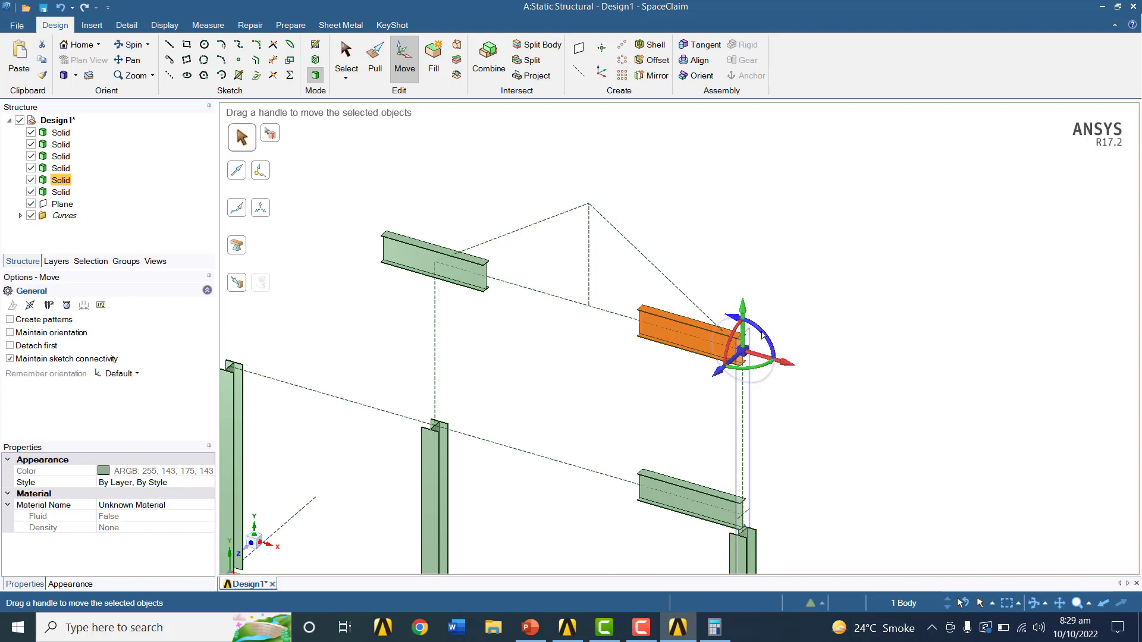
left_click_drag(763, 335, 775, 340)
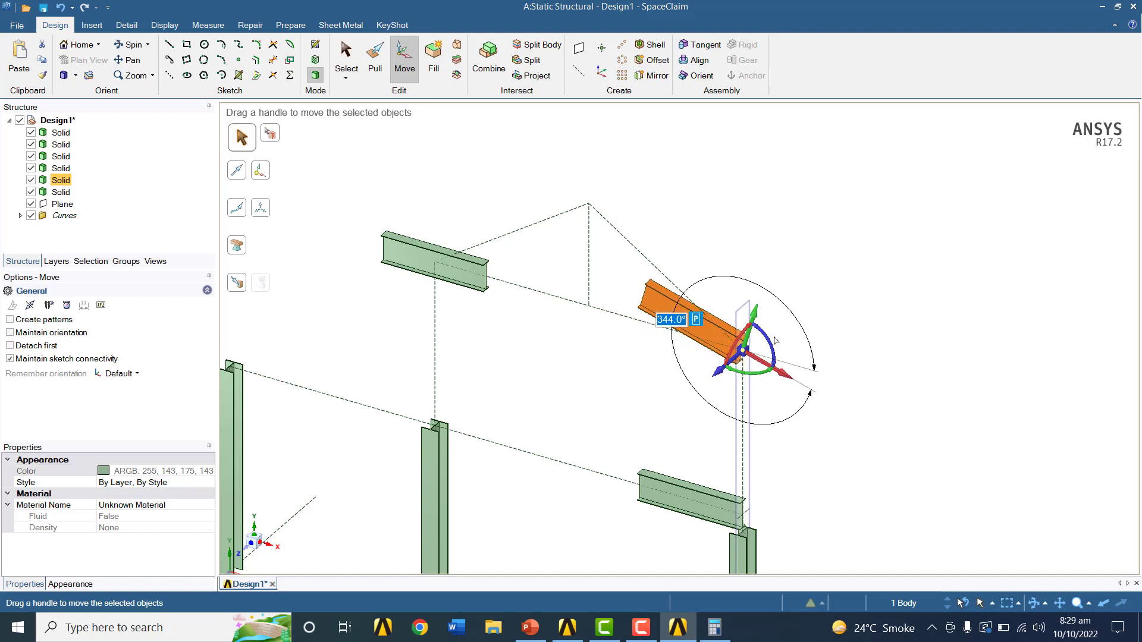
Switch to Calculator and compute 360 - 33.69 for the beam's rotation angle
left_click(714, 627)
left_click(181, 217)
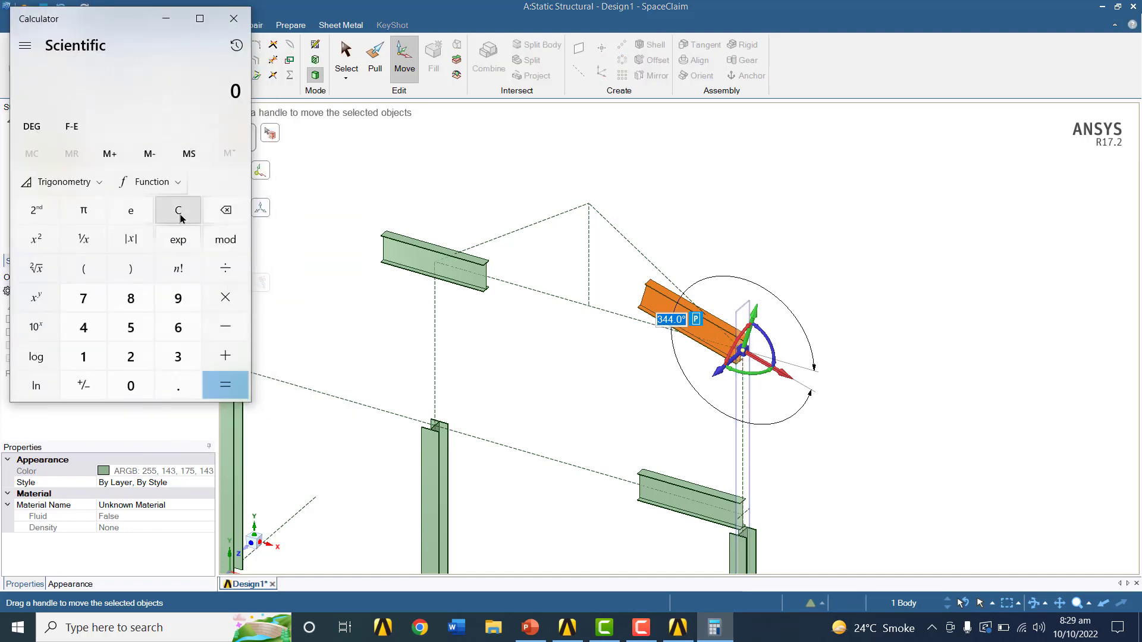
type("360")
key("minus")
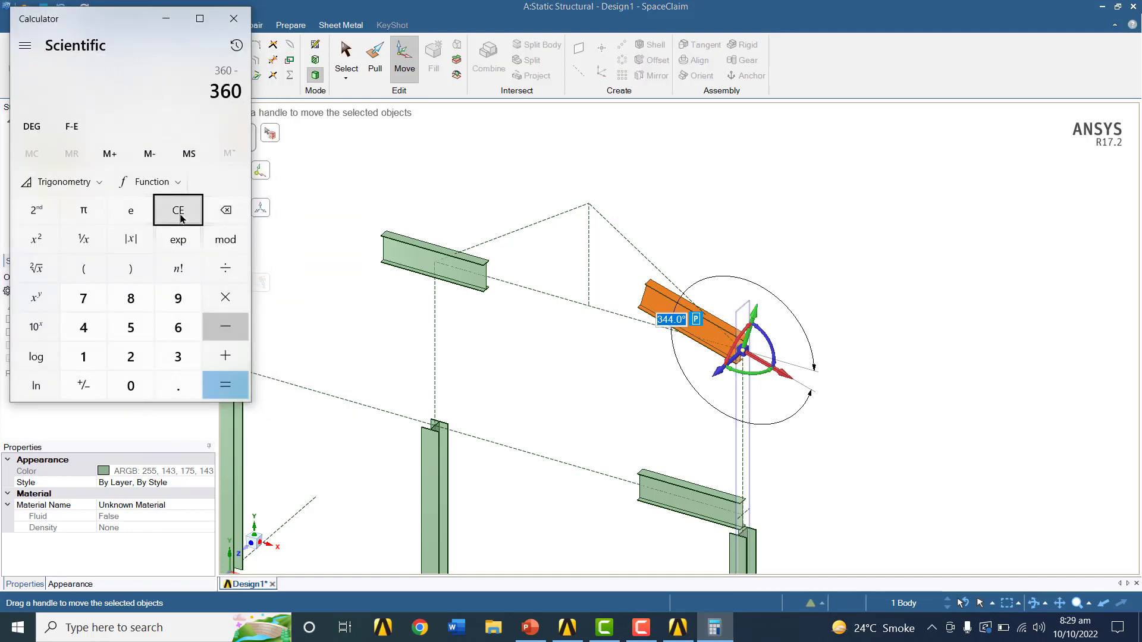
type("33.69")
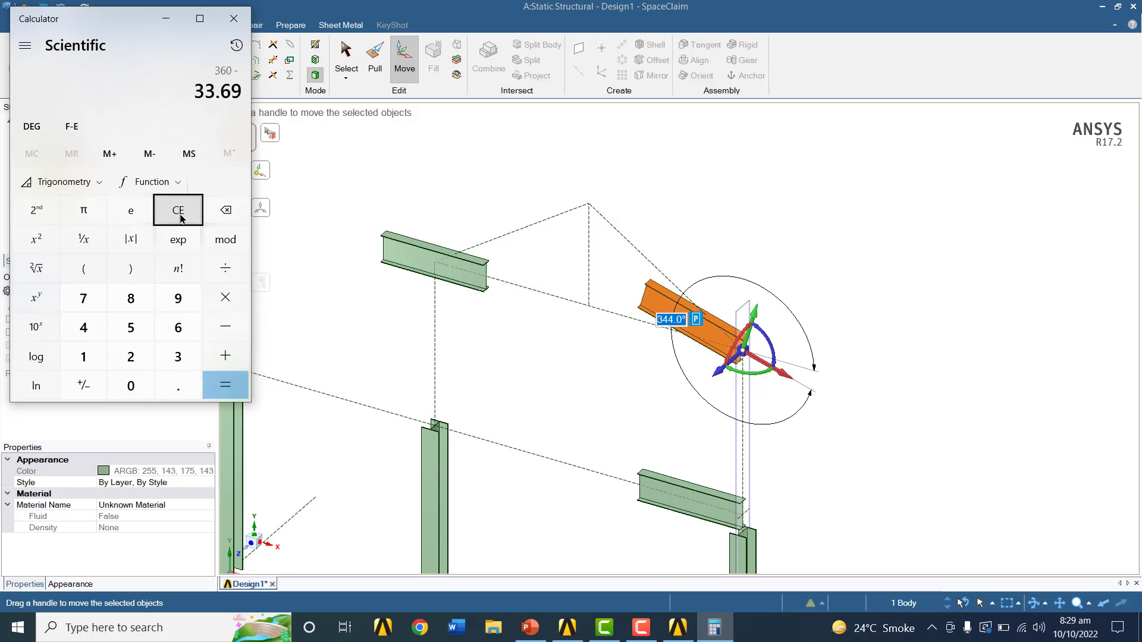
key("Return")
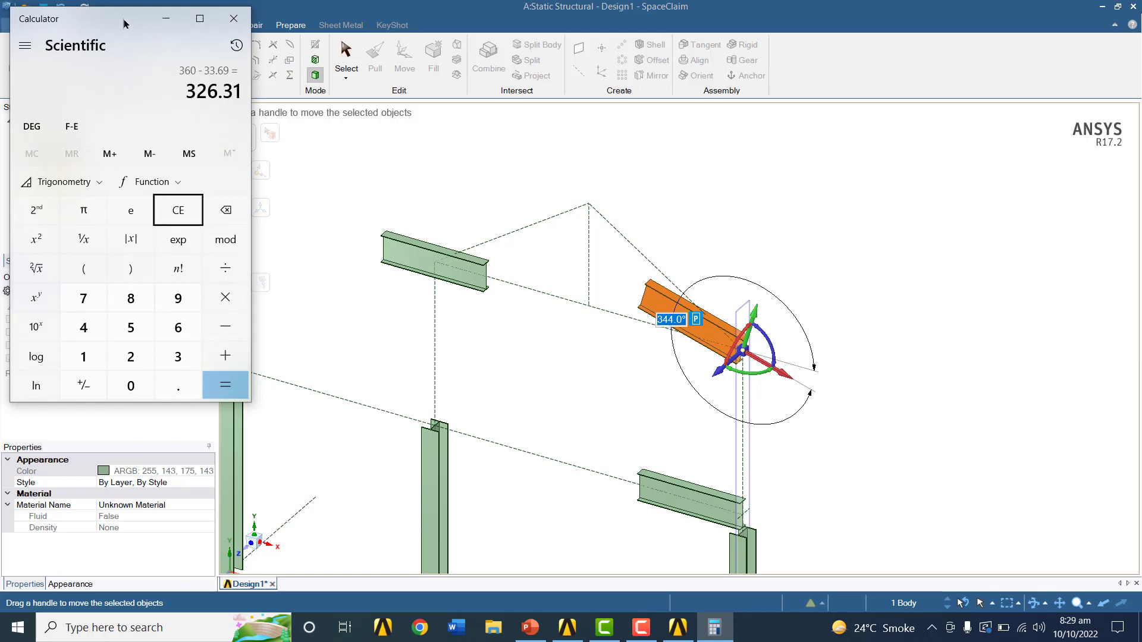
left_click(166, 18)
Back in SpaceClaim, set the upper right beam's rotation angle to 326.3°
type("32")
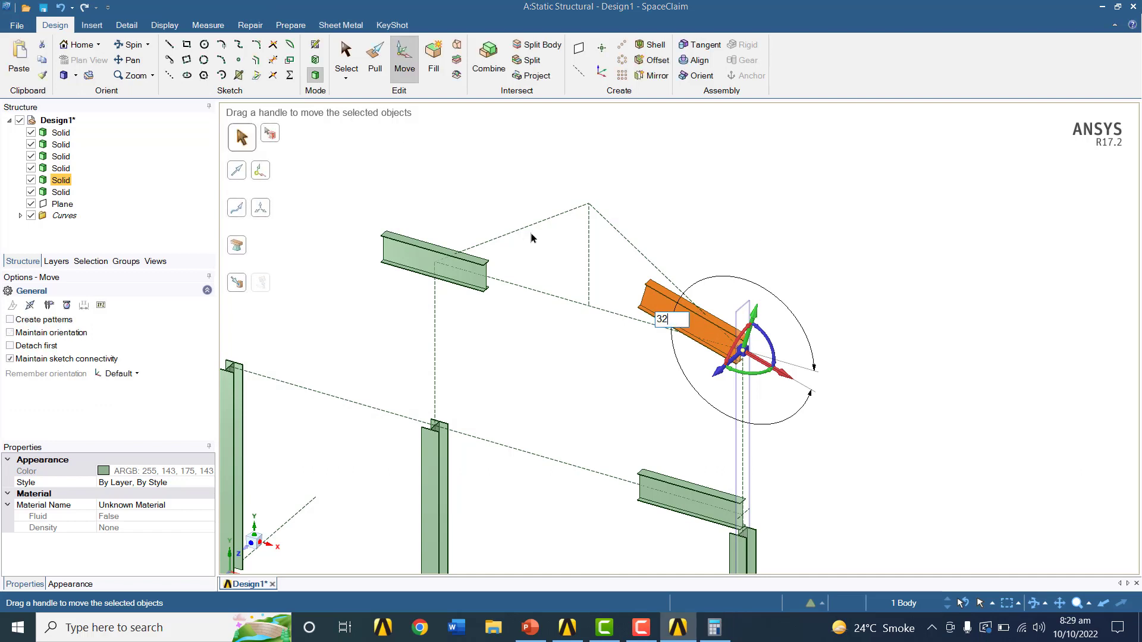
type("6.3")
key("Return")
scroll(747, 355, "up", 4)
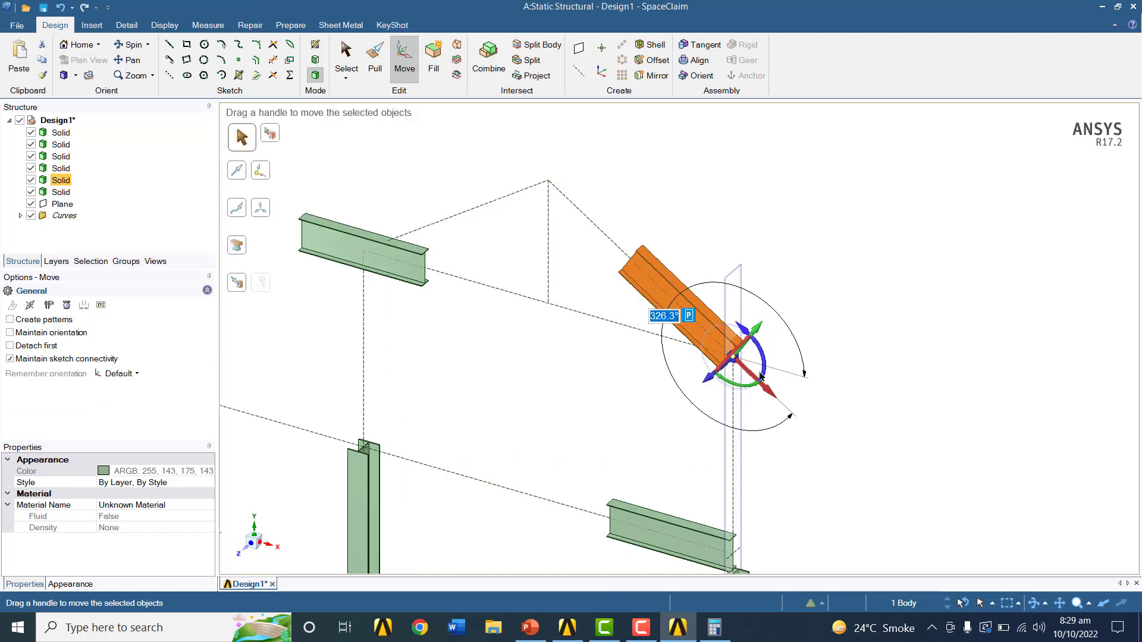
scroll(747, 355, "up", 1)
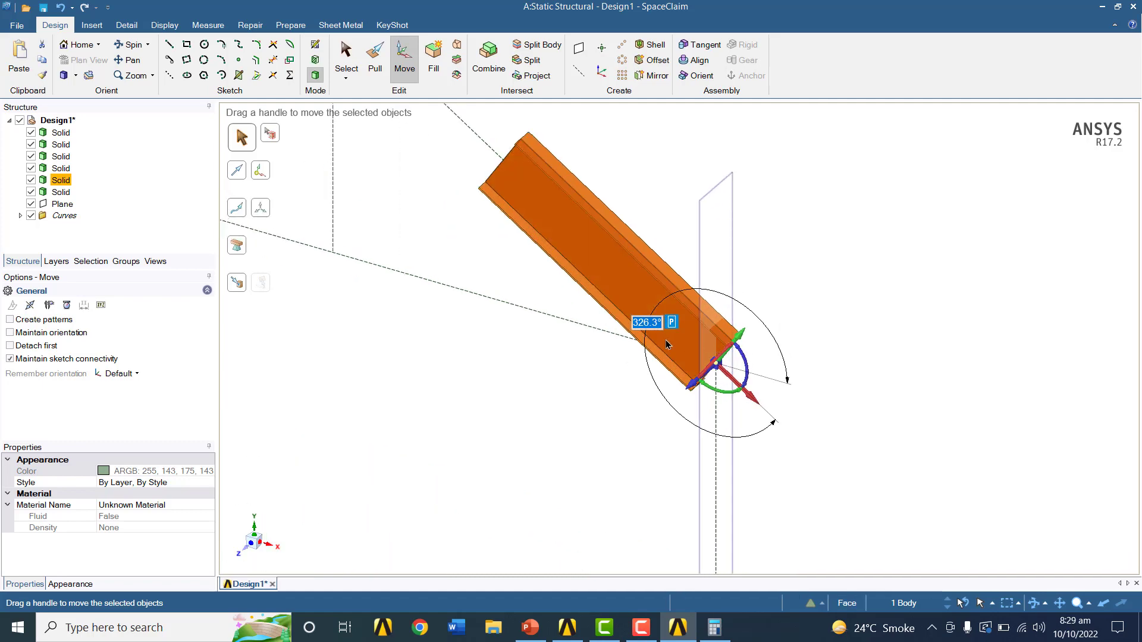
scroll(529, 229, "down", 5)
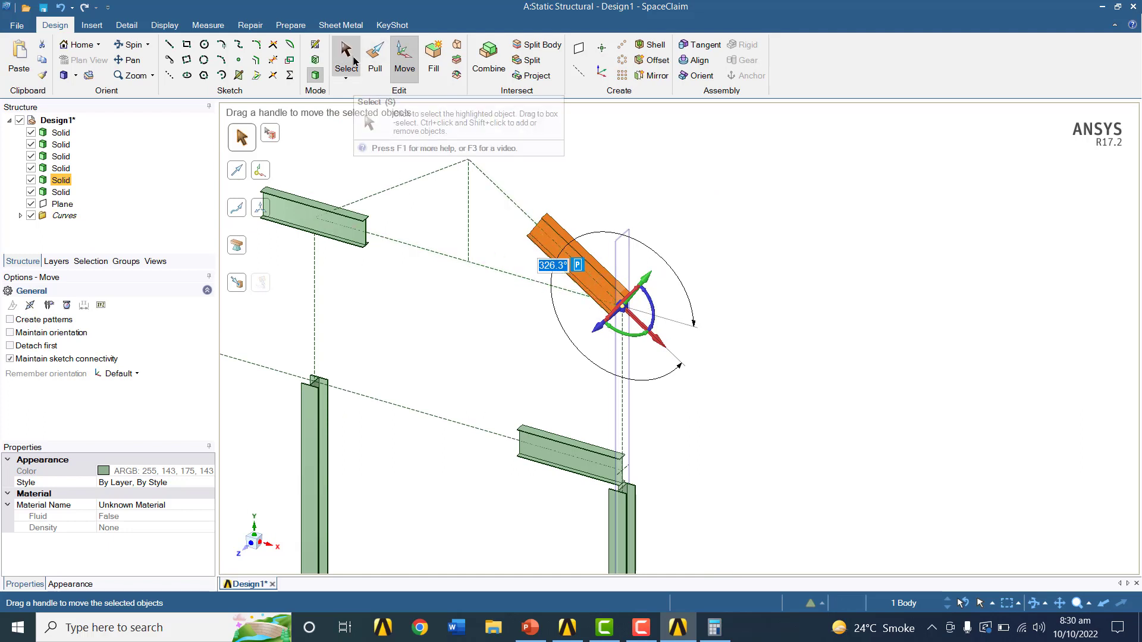
Start Move on the upper left I-beam and anchor its move handle at the middle of the beam's left end
left_click(354, 59)
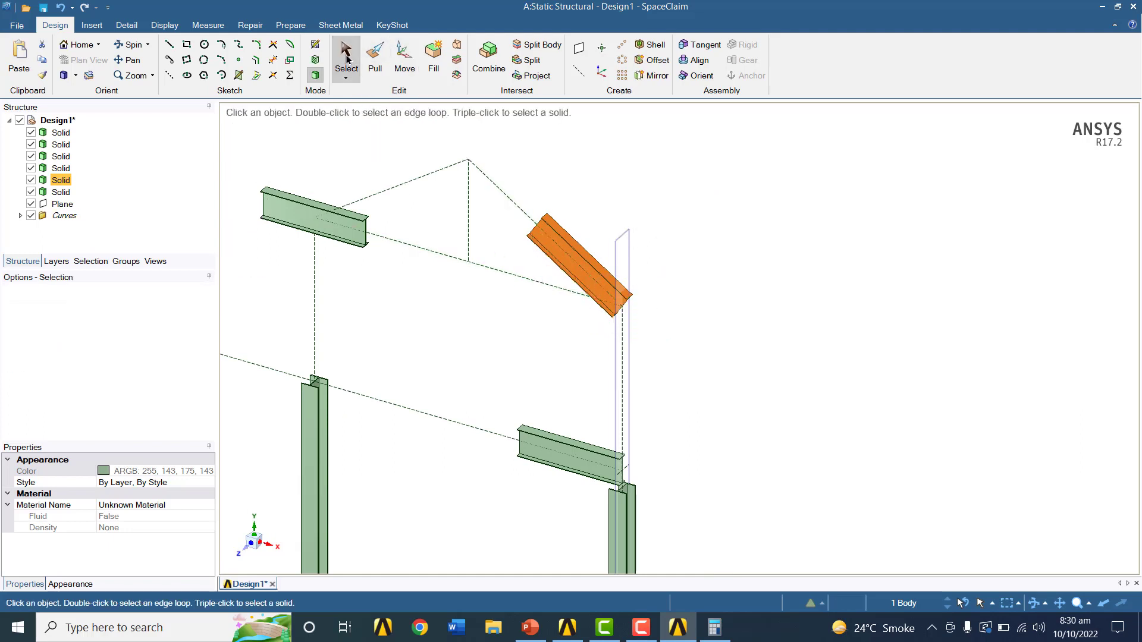
left_click(60, 192)
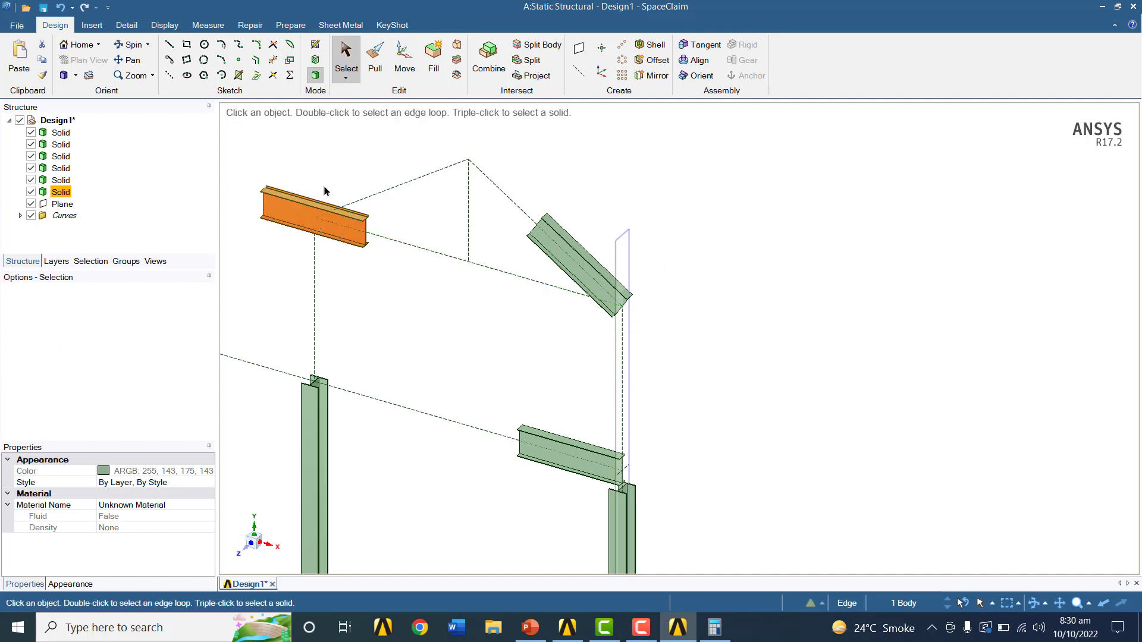
left_click(313, 218)
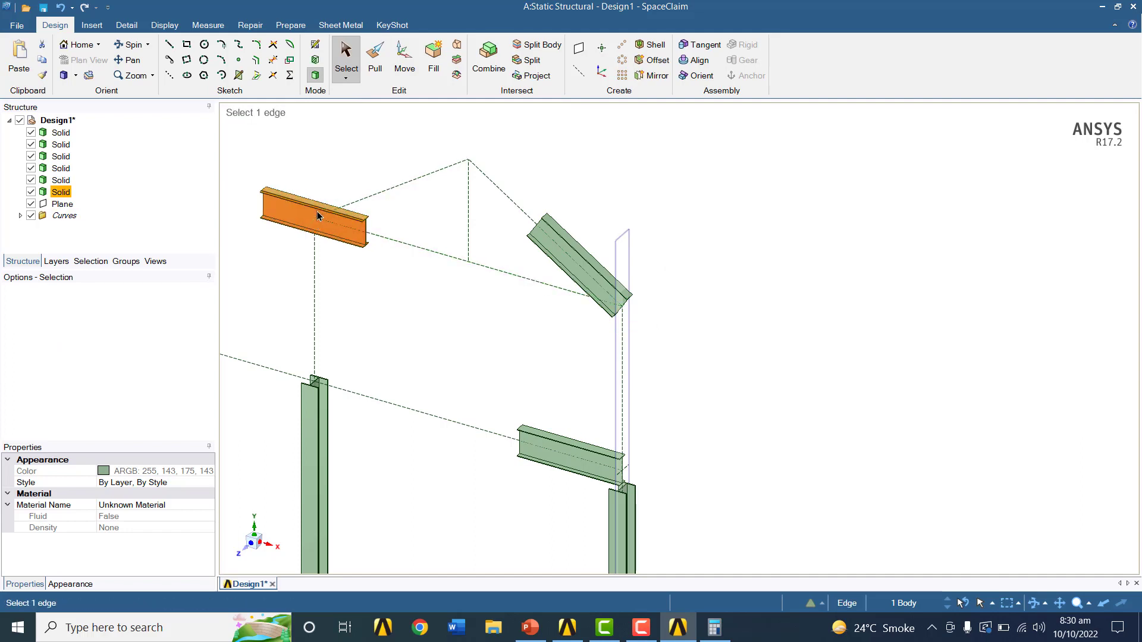
left_click(405, 59)
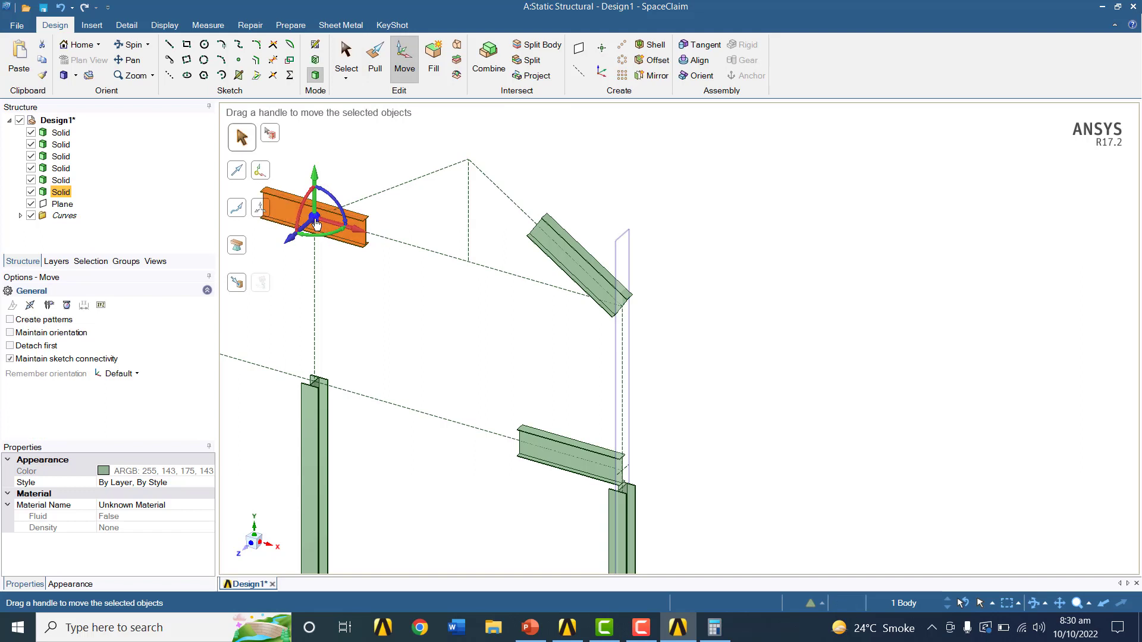
left_click_drag(315, 223, 264, 210)
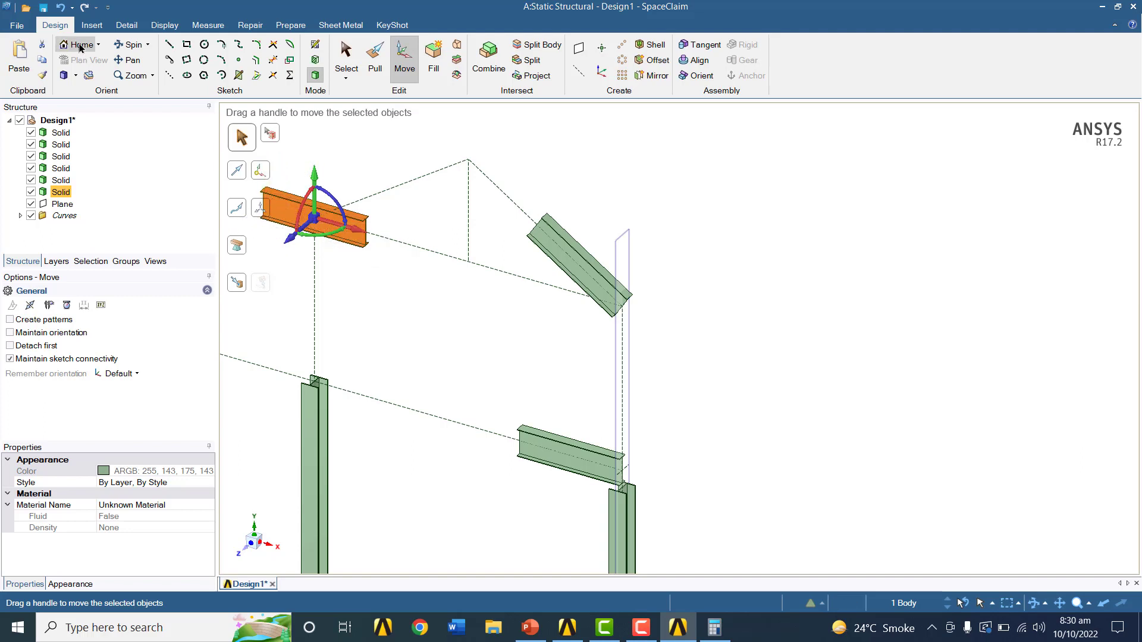
left_click(77, 77)
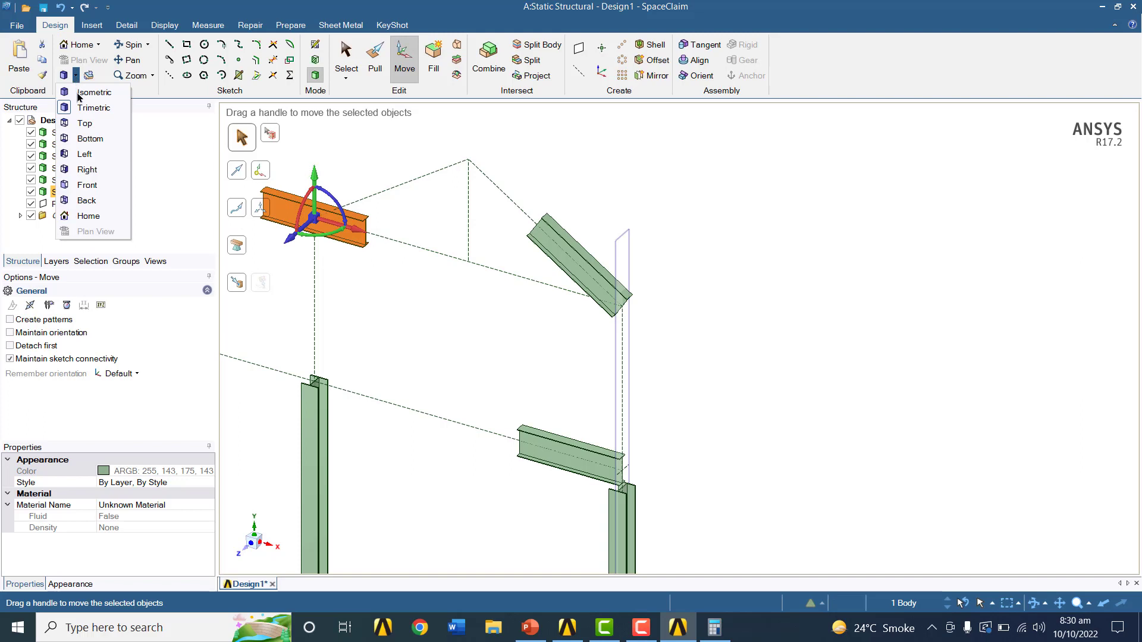
left_click(94, 187)
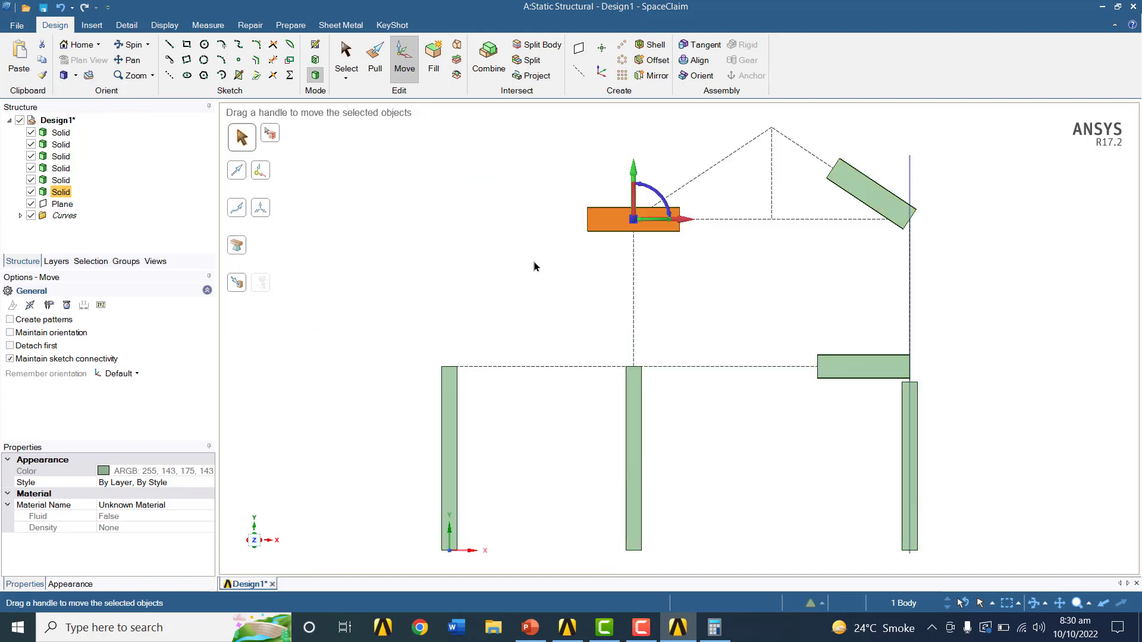
scroll(632, 213, "up", 5)
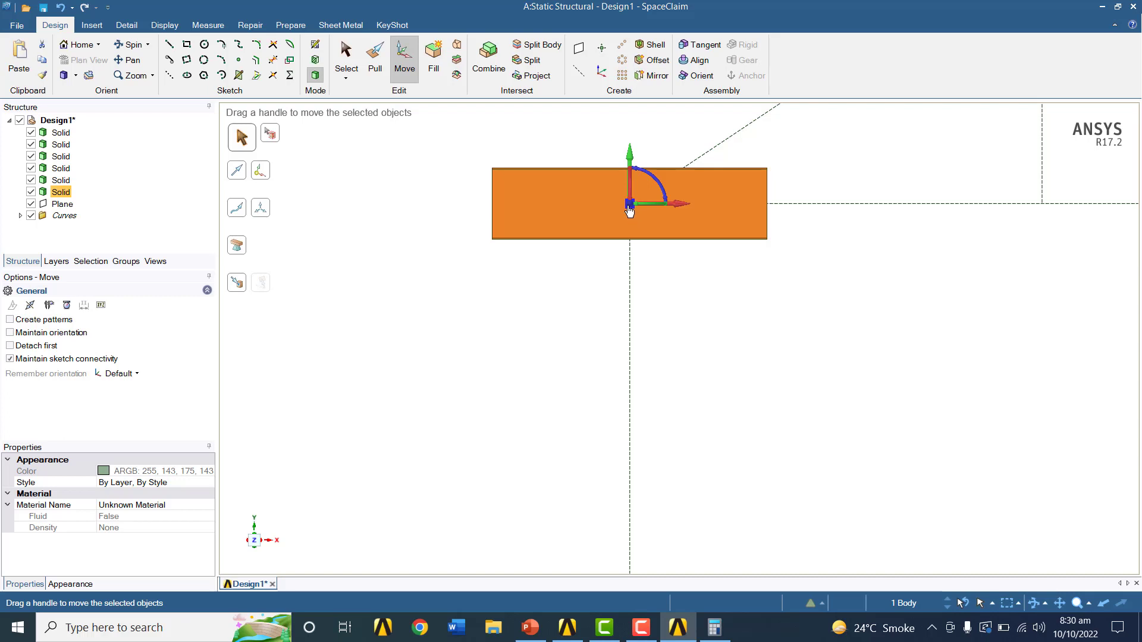
left_click_drag(630, 208, 492, 204)
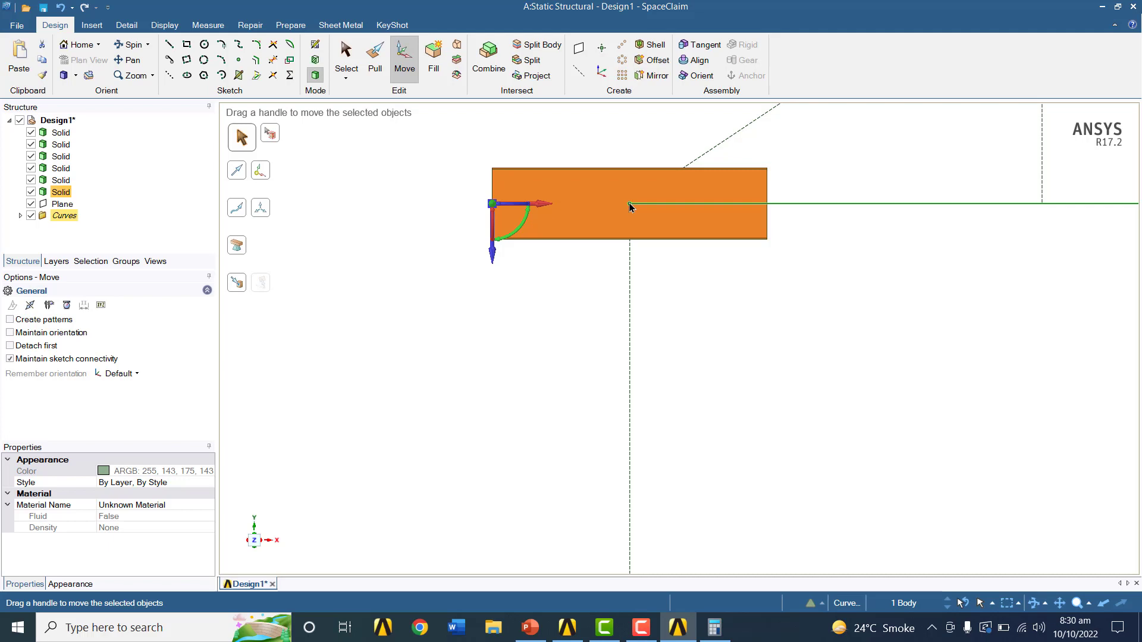
Translate the upper left beam along its length up to the corner where the horizontal and vertical construction lines meet
left_click(545, 206)
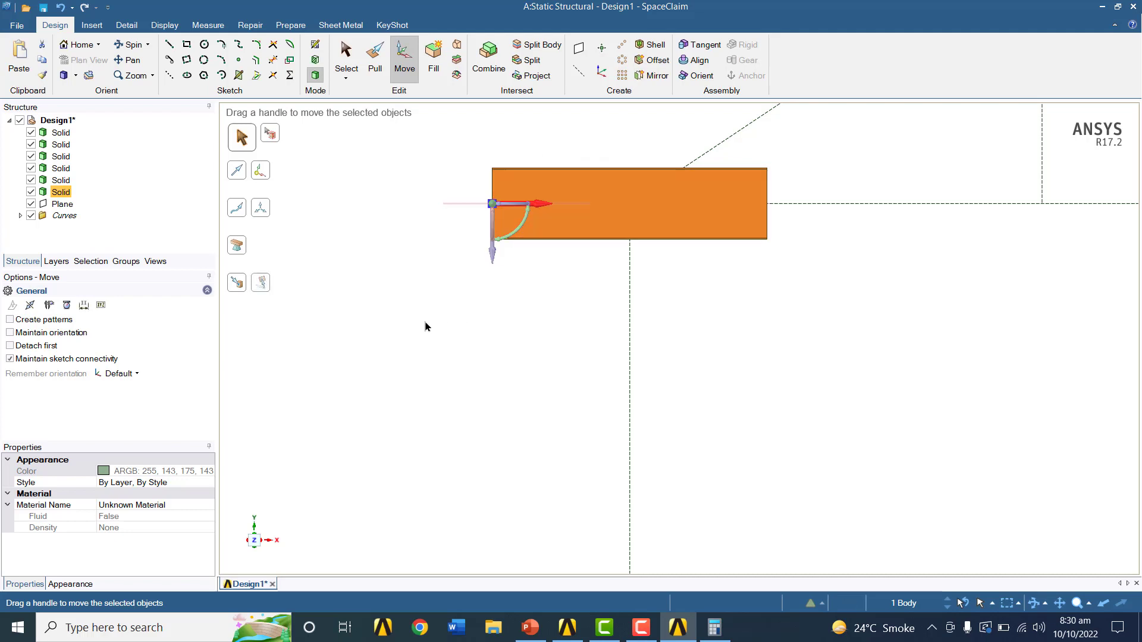
left_click(236, 283)
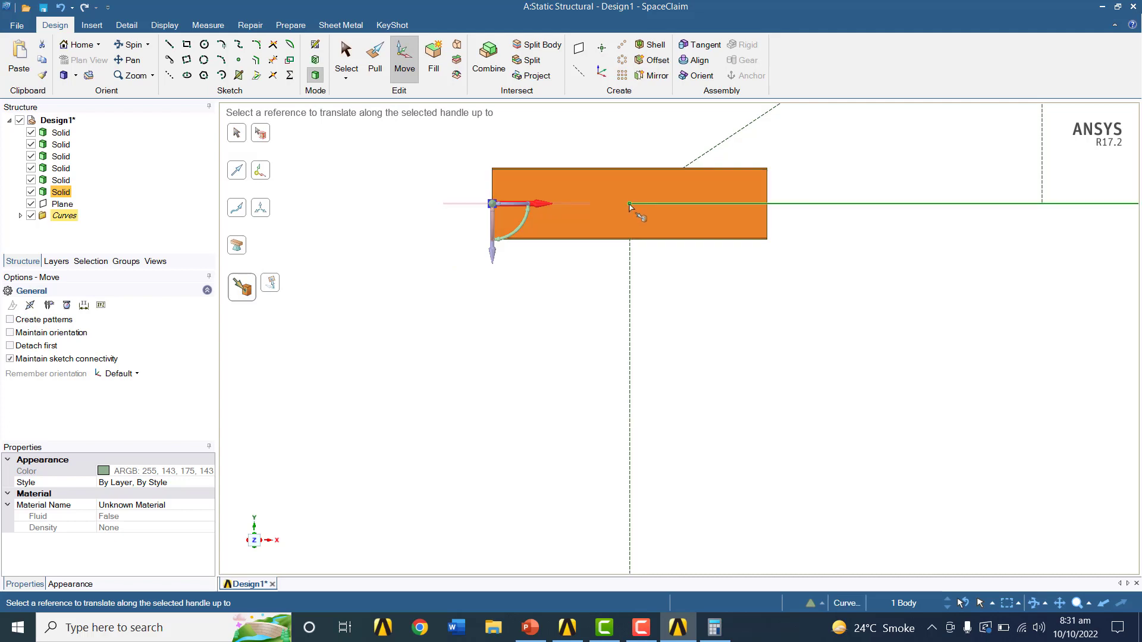
left_click(630, 206)
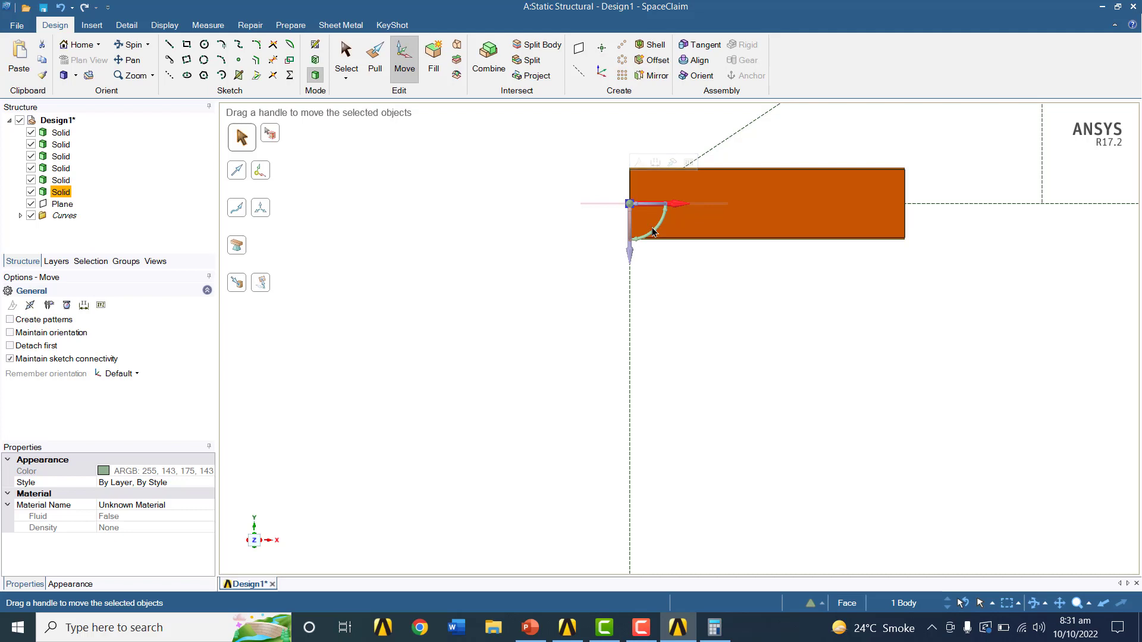
Rotate the upper left beam by 33.7° about its left end to align it with the sloped roof line
scroll(656, 238, "down", 5)
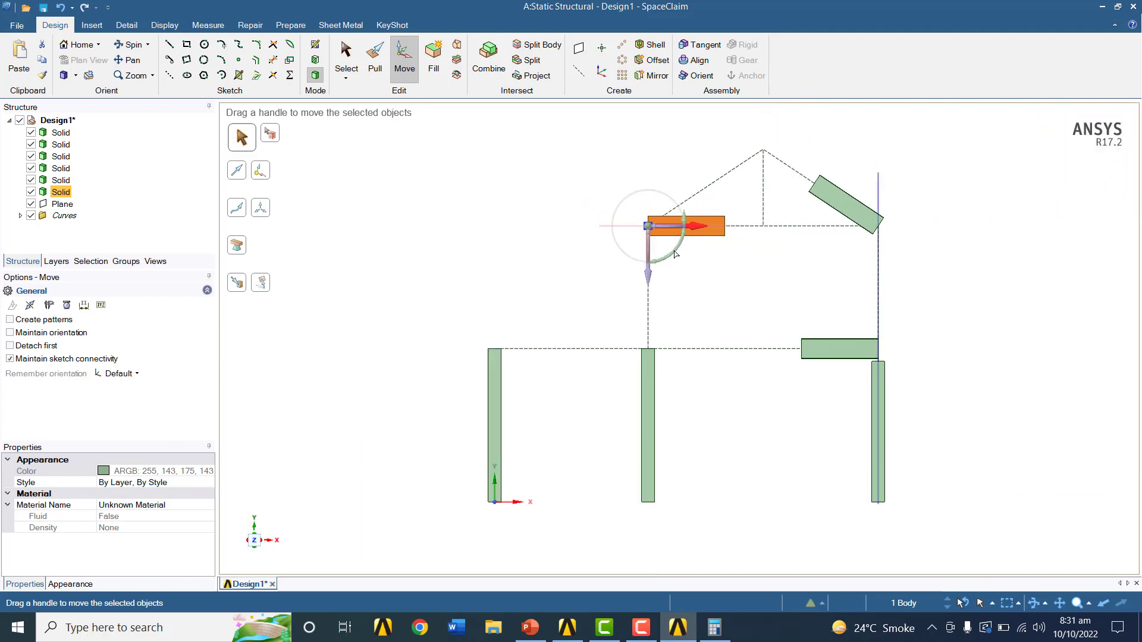
left_click(676, 254)
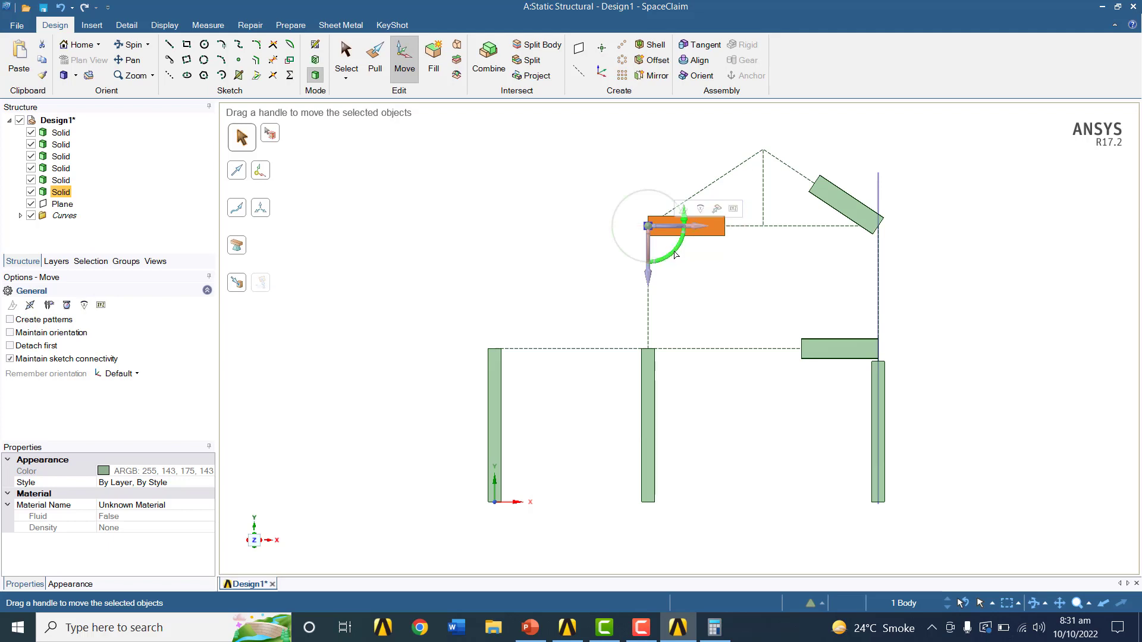
left_click_drag(676, 253, 684, 246)
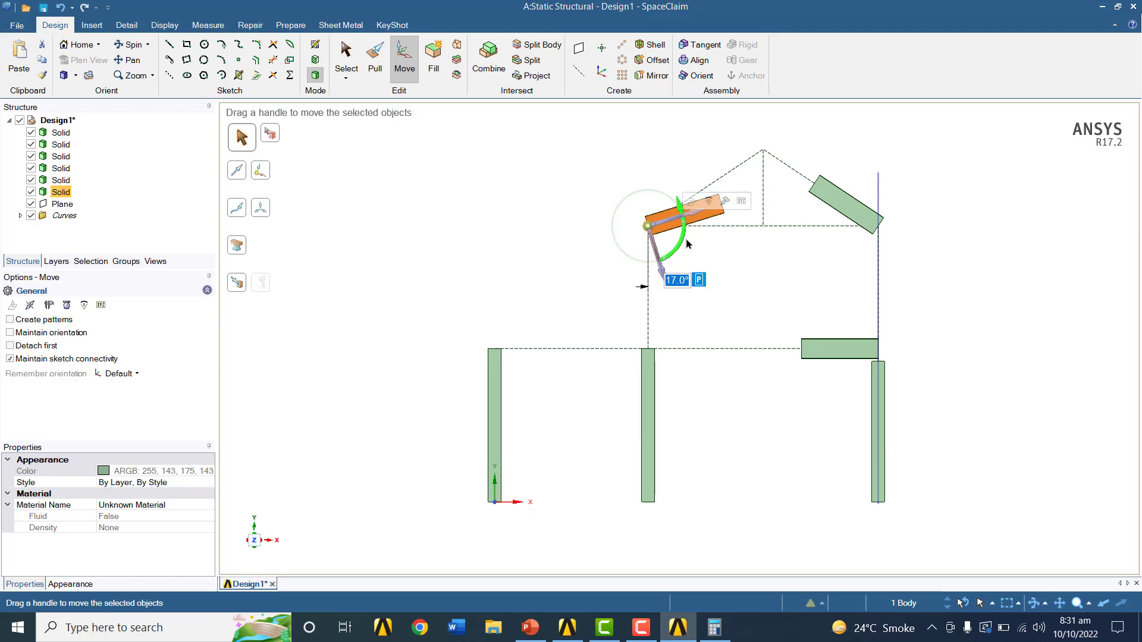
type("33")
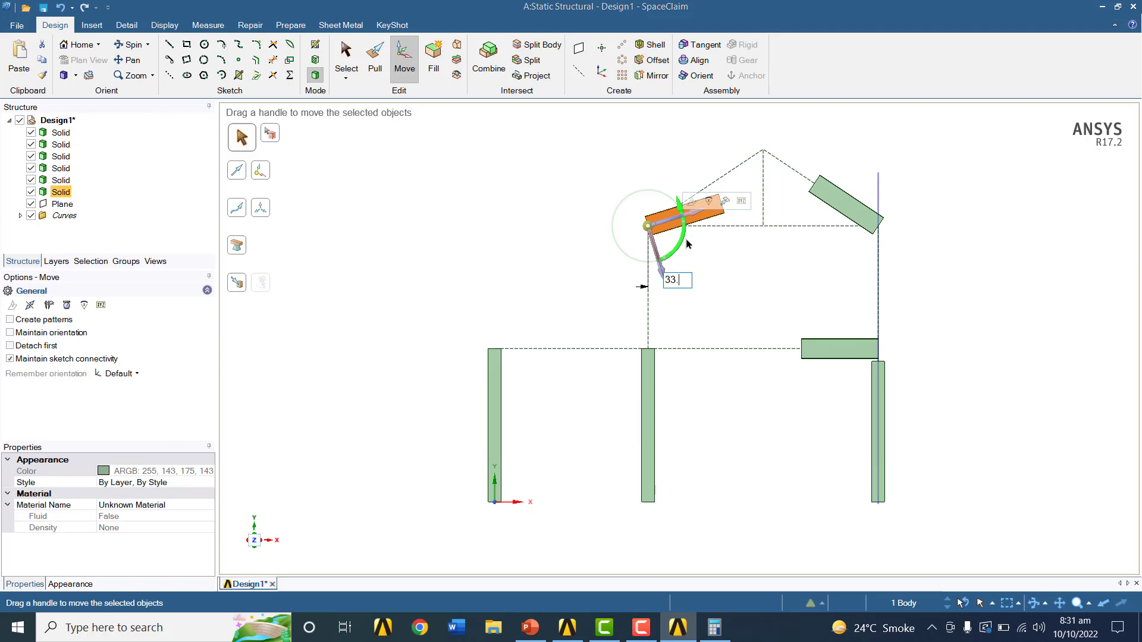
type(".6")
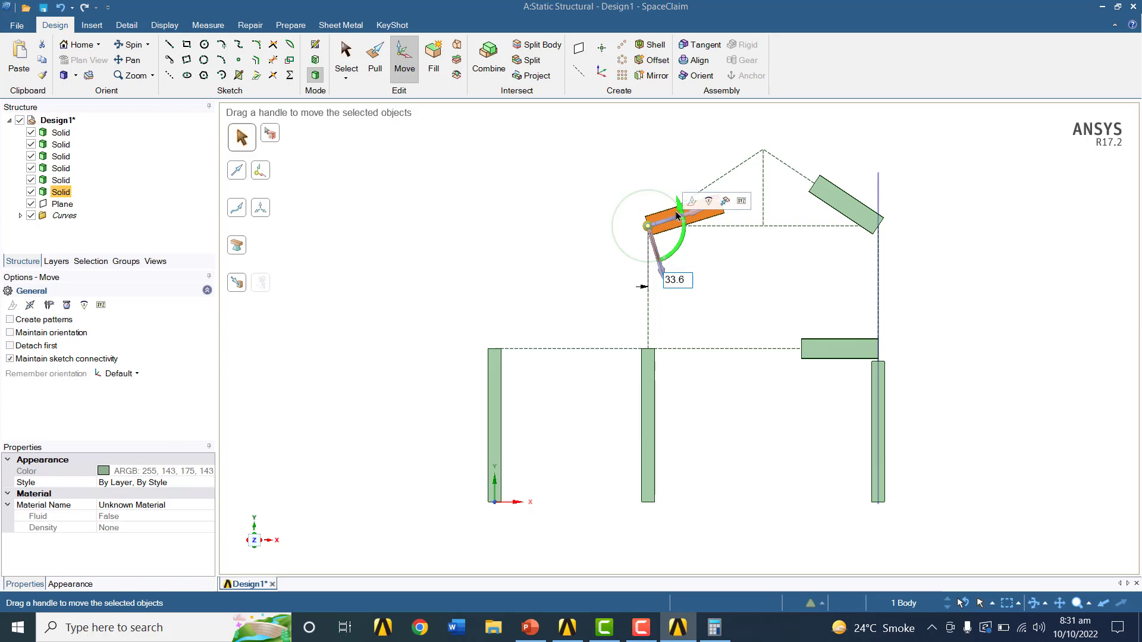
key("Return")
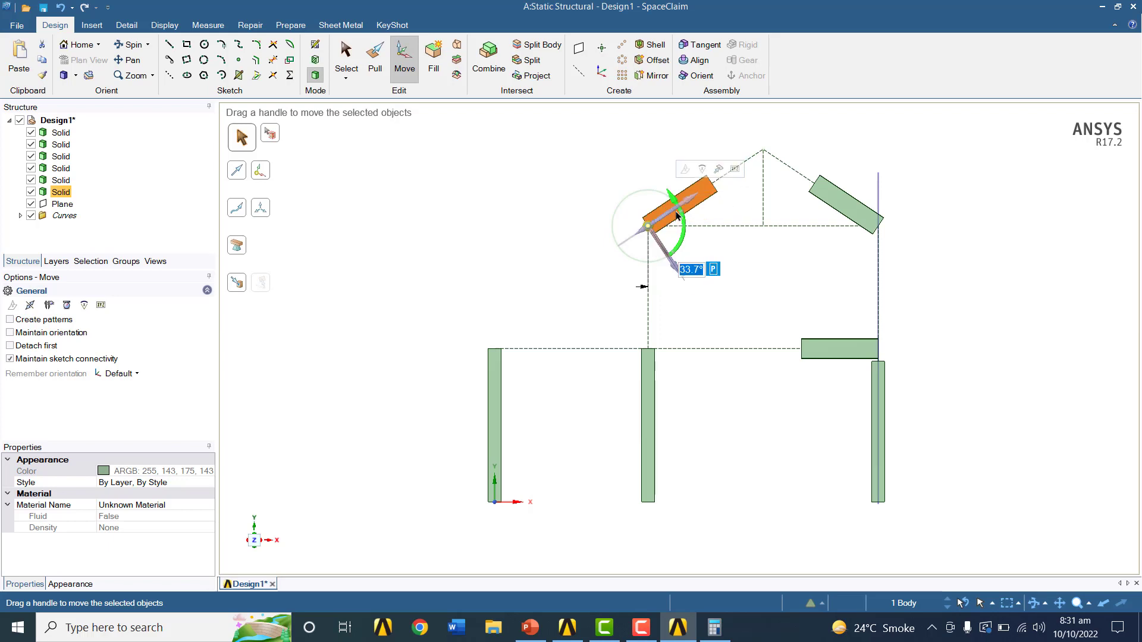
Hide the two inclined roof beams
scroll(714, 202, "up", 5)
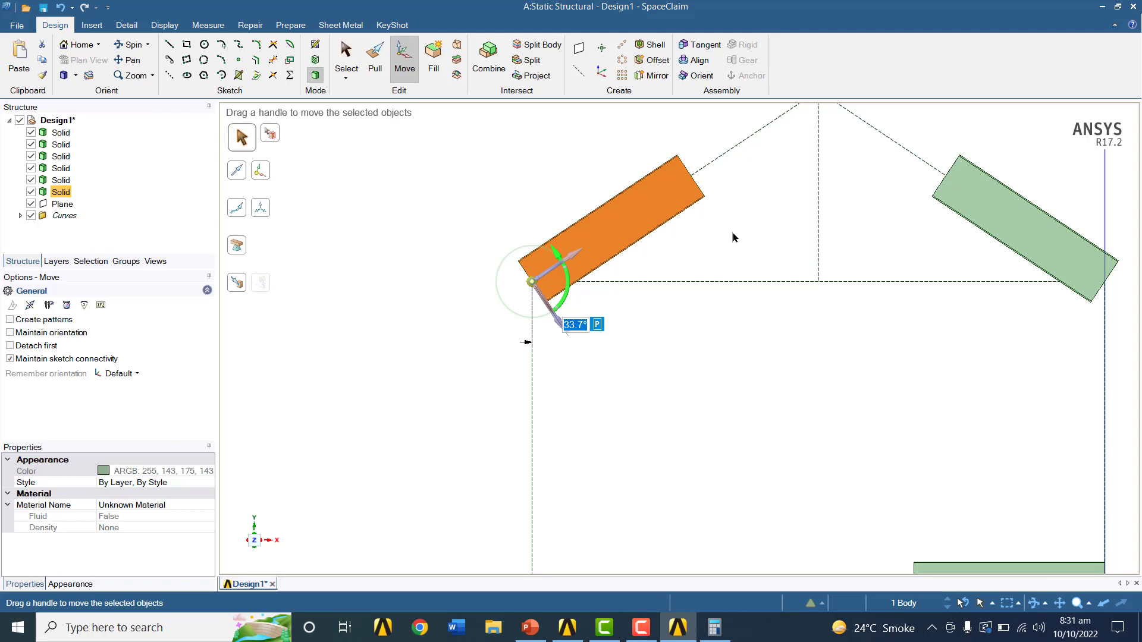
scroll(732, 237, "down", 3)
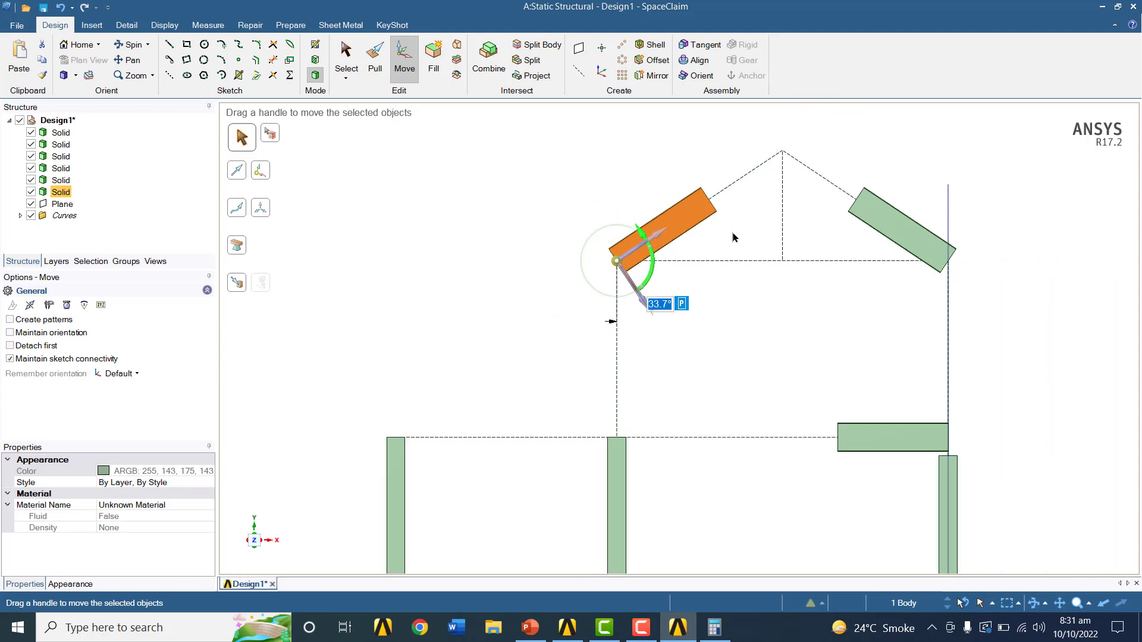
scroll(731, 231, "down", 2)
scroll(903, 333, "up", 2)
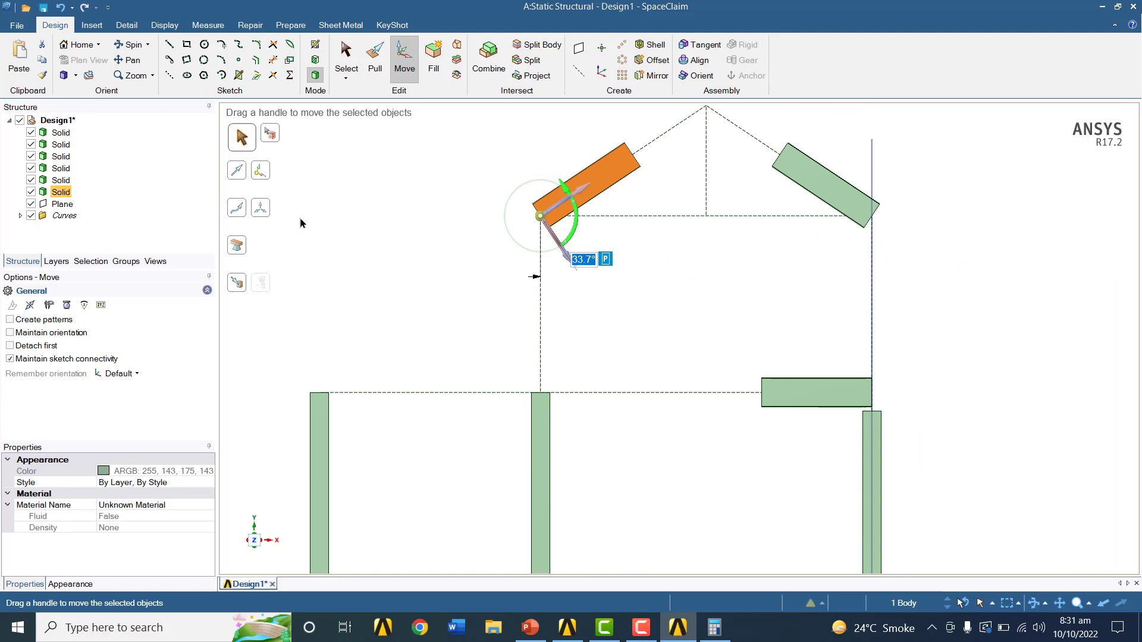
left_click(31, 193)
left_click(31, 181)
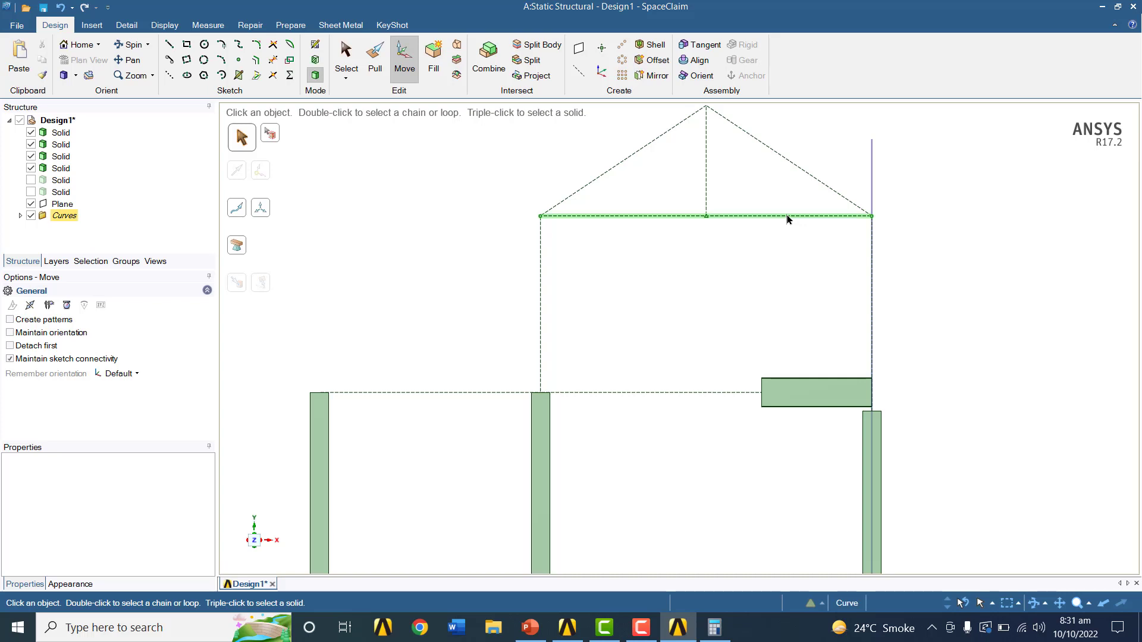
Copy the lower horizontal beam, paste a duplicate in place, and select the duplicate
left_click(62, 168)
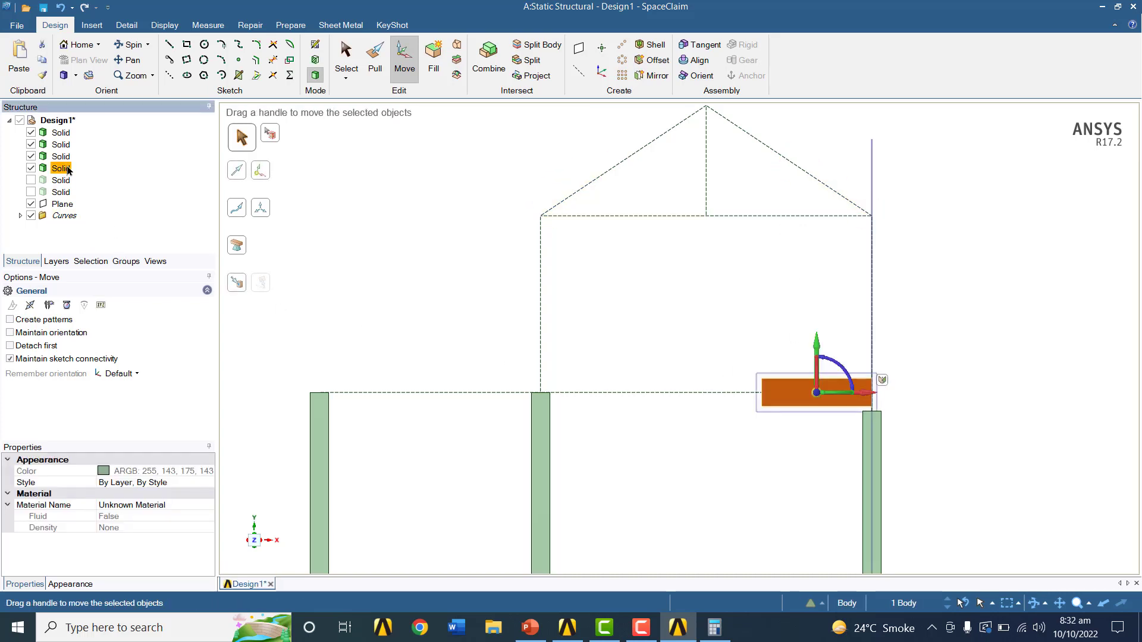
left_click(43, 61)
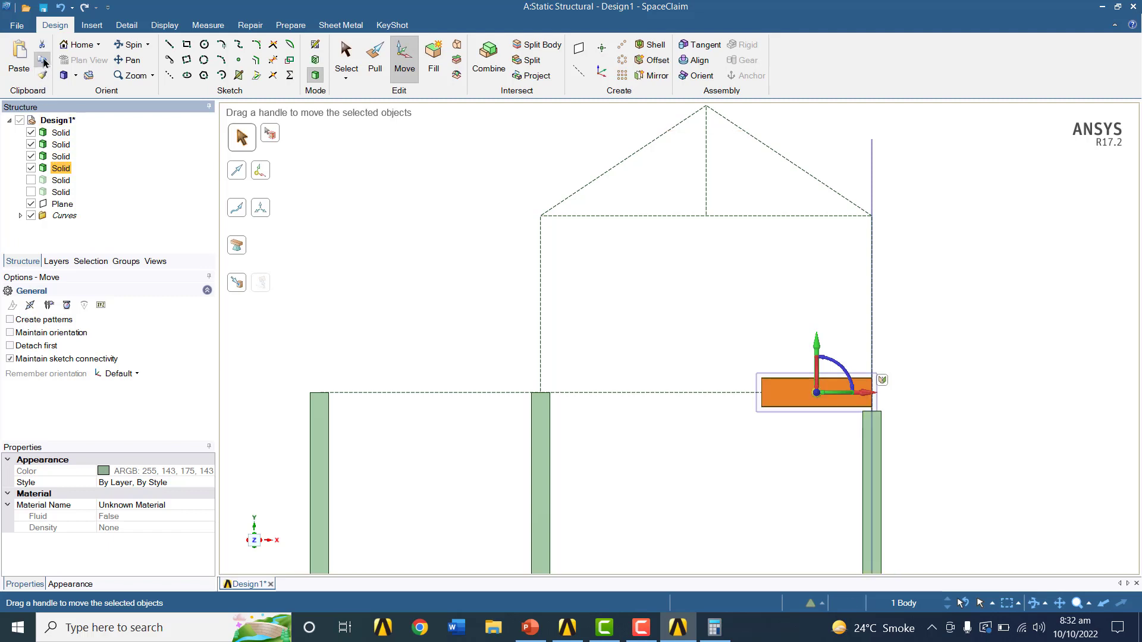
left_click(18, 59)
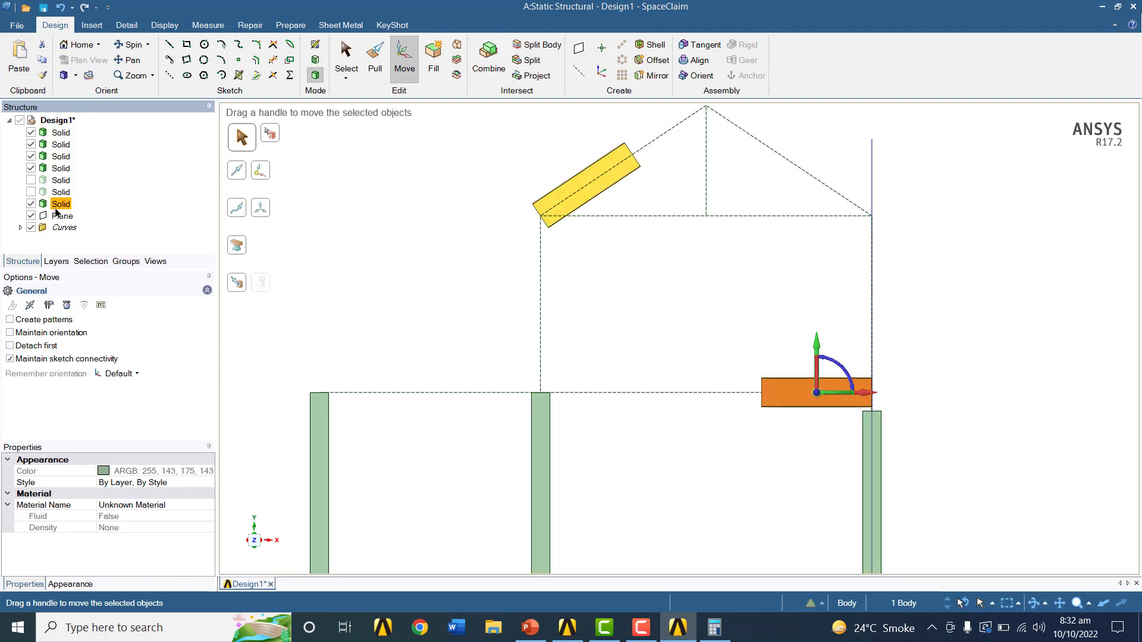
left_click(60, 168)
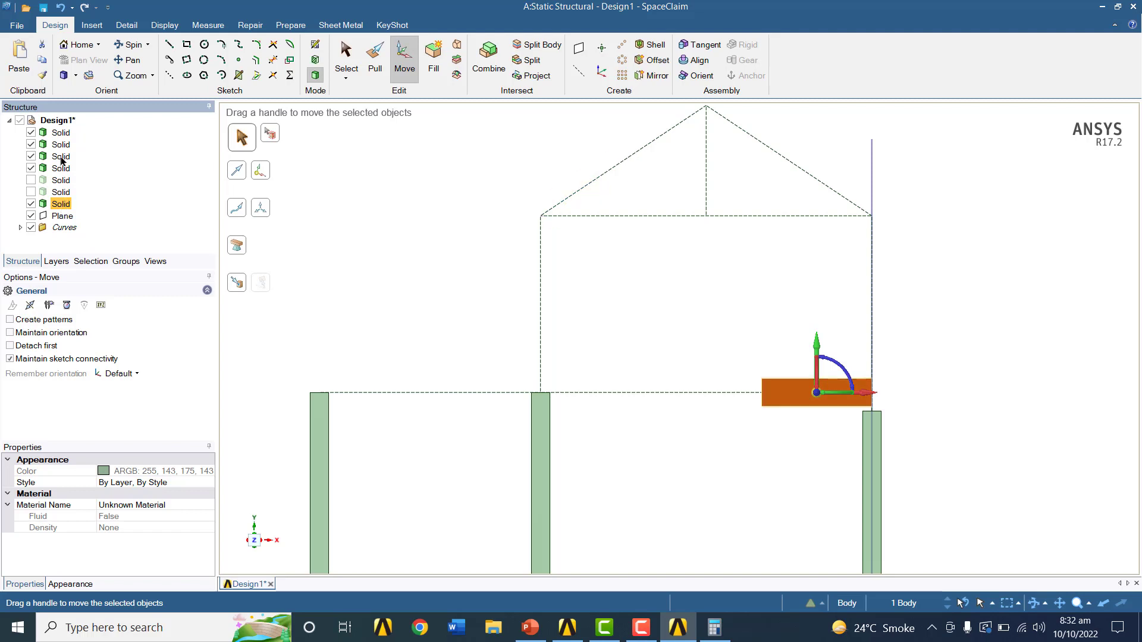
left_click(64, 204)
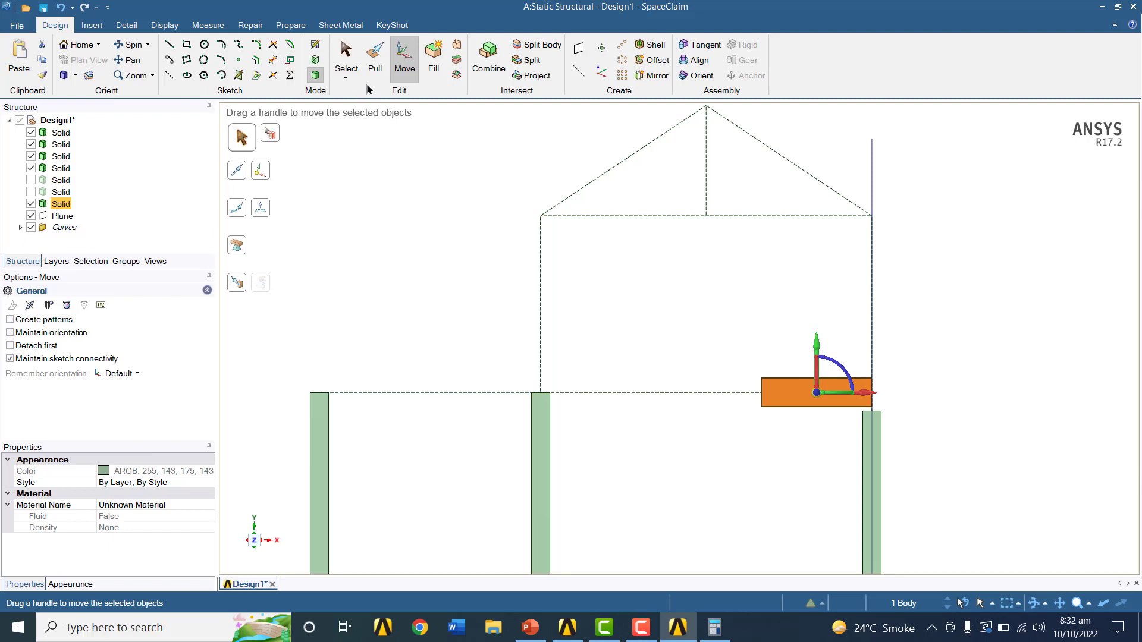
Translate the duplicated beam vertically up to the upper horizontal construction line
left_click(818, 343)
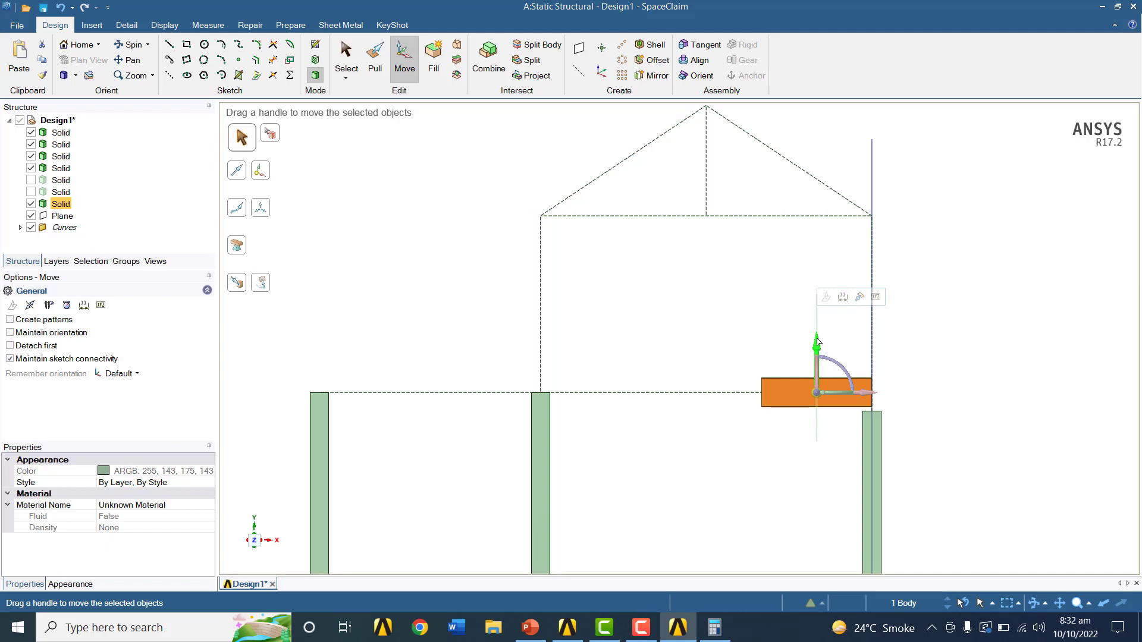
left_click(237, 285)
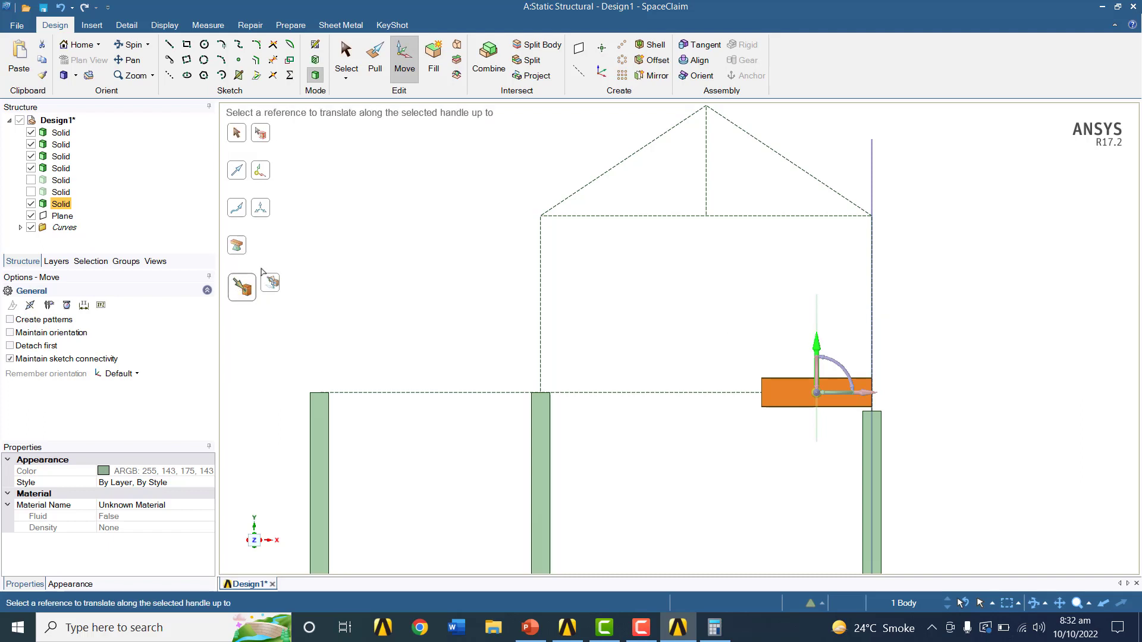
left_click(795, 218)
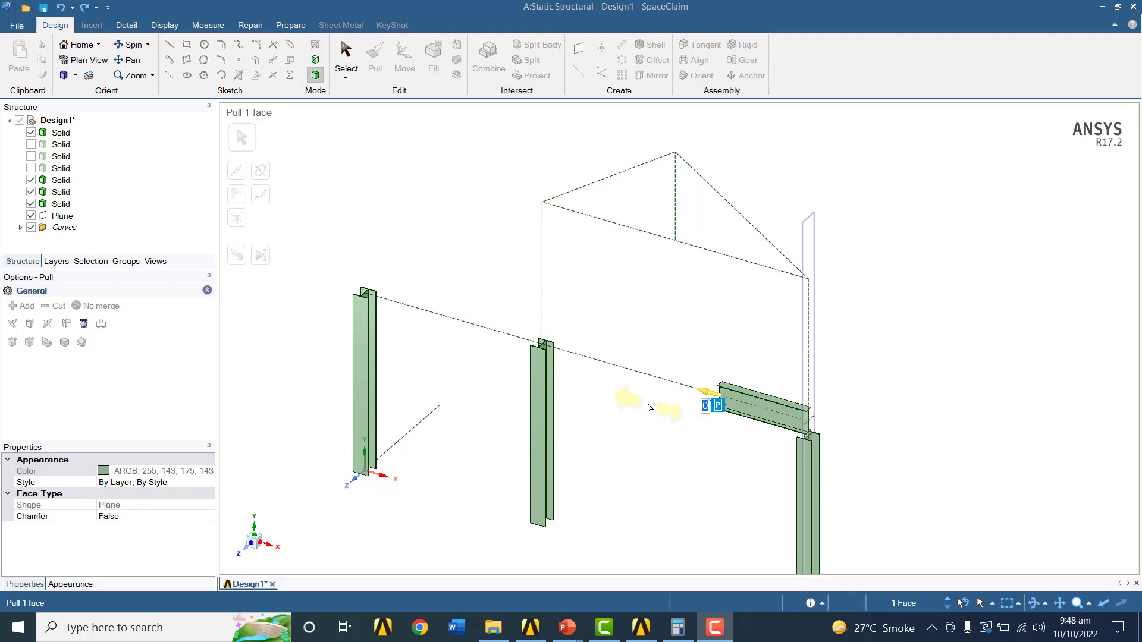
Hide the three vertical columns, leaving only the lower horizontal beam displayed
left_click(31, 181)
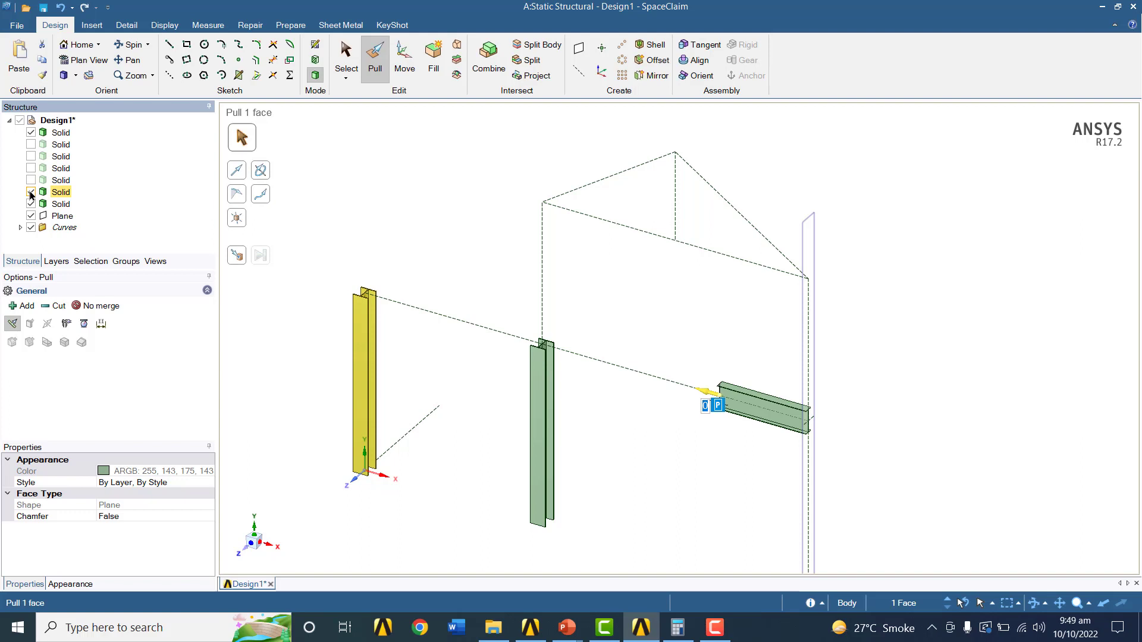
left_click(30, 192)
left_click(30, 204)
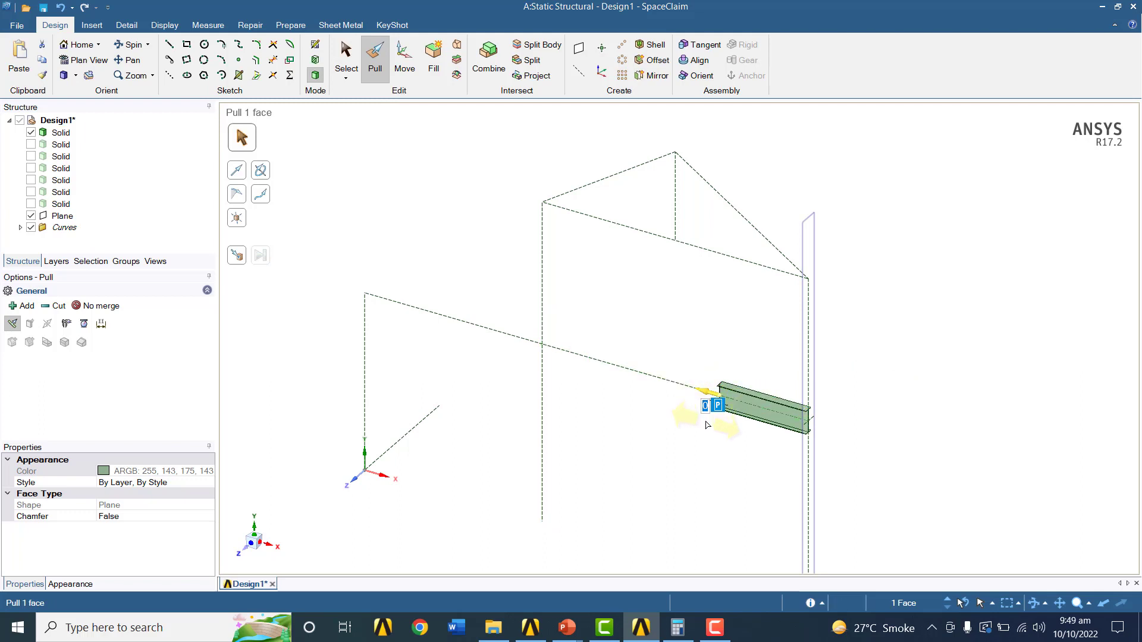
Pull the lower horizontal beam's free end face up to the far left endpoint of its construction line
left_click(349, 62)
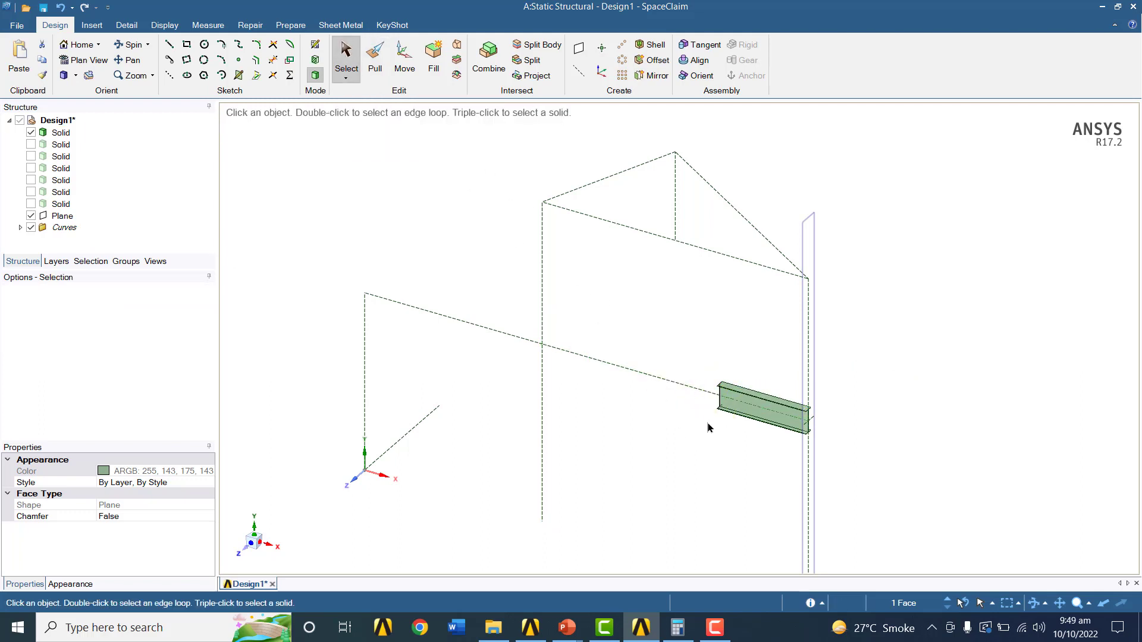
mouse_move(719, 428)
middle_mouse_down()
mouse_move(857, 412)
mouse_move(879, 420)
middle_mouse_up()
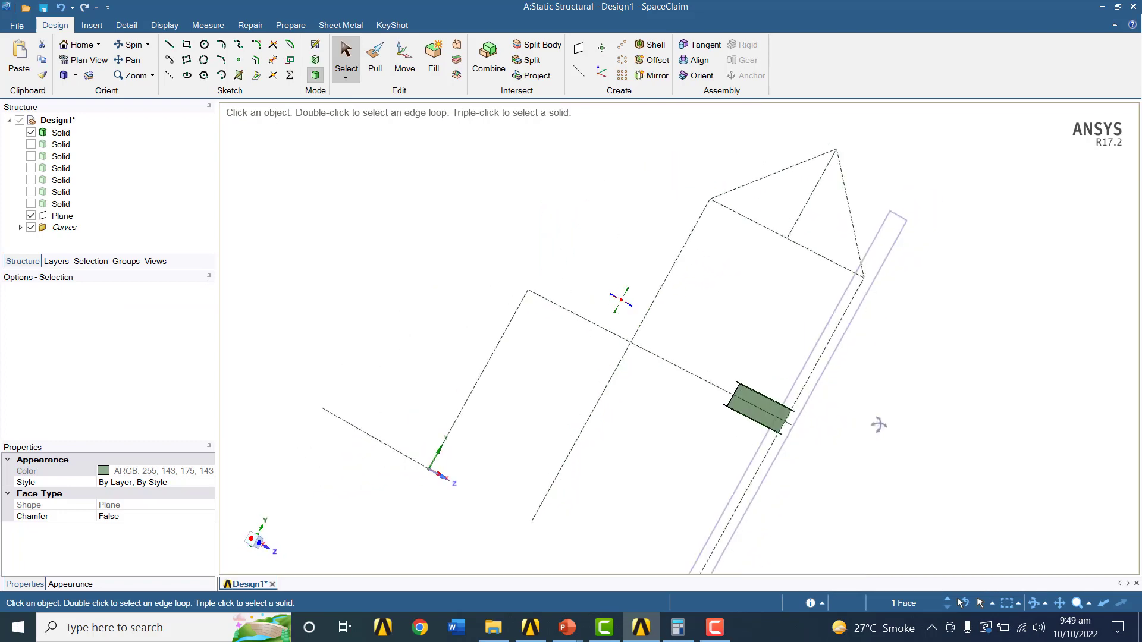
scroll(707, 382, "up", 5)
scroll(905, 428, "up", 6)
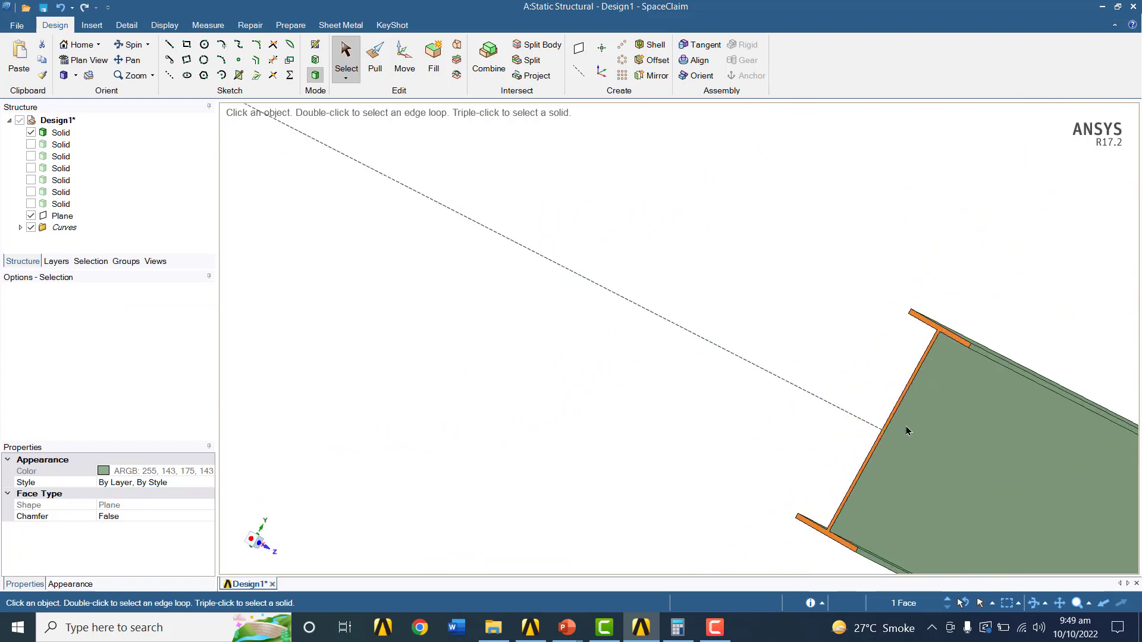
left_click(842, 484)
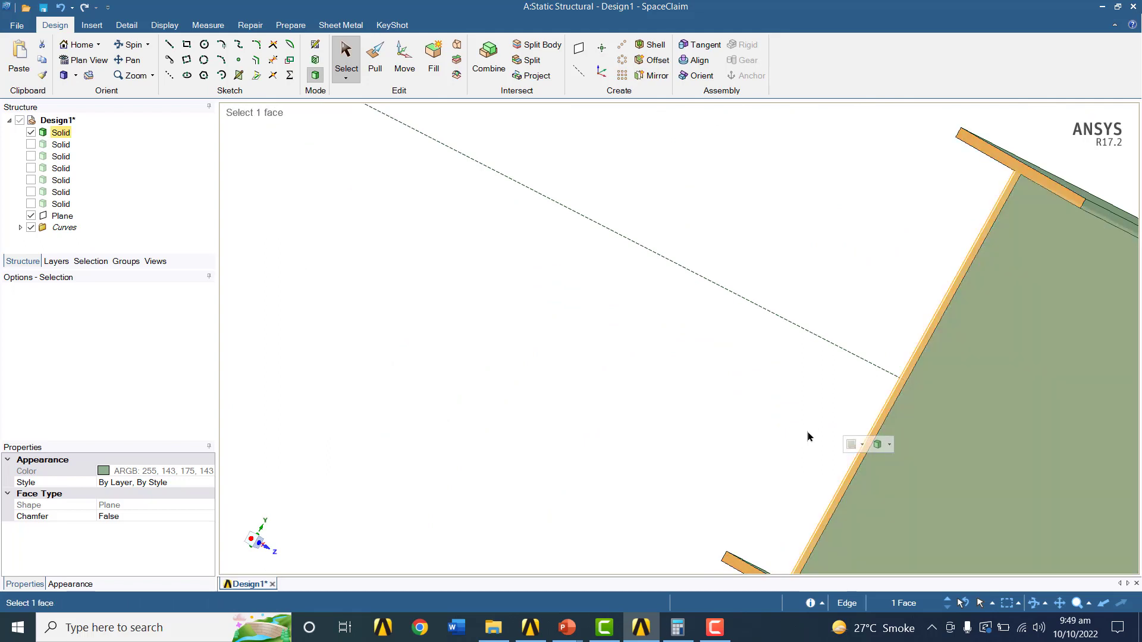
left_click(374, 54)
left_click(78, 45)
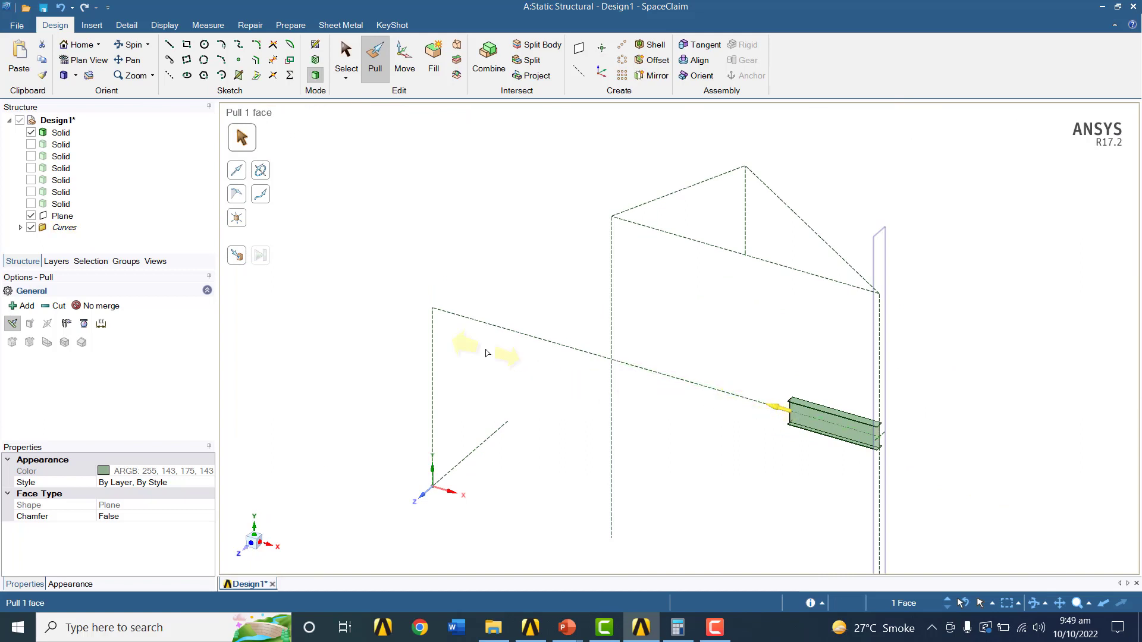
left_click(236, 255)
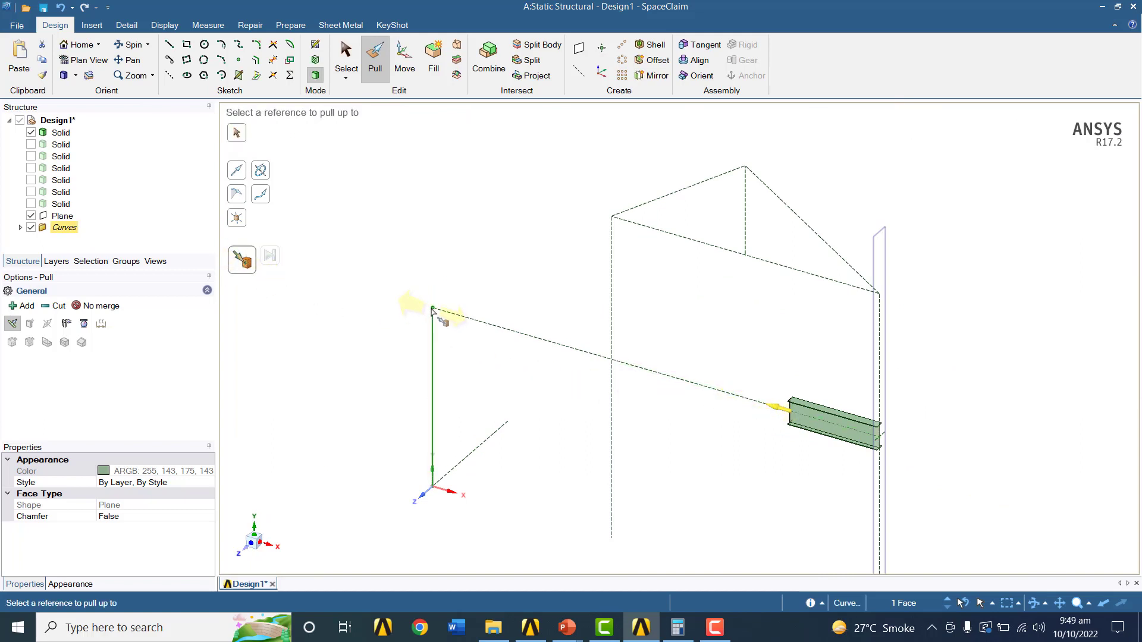
left_click(433, 308)
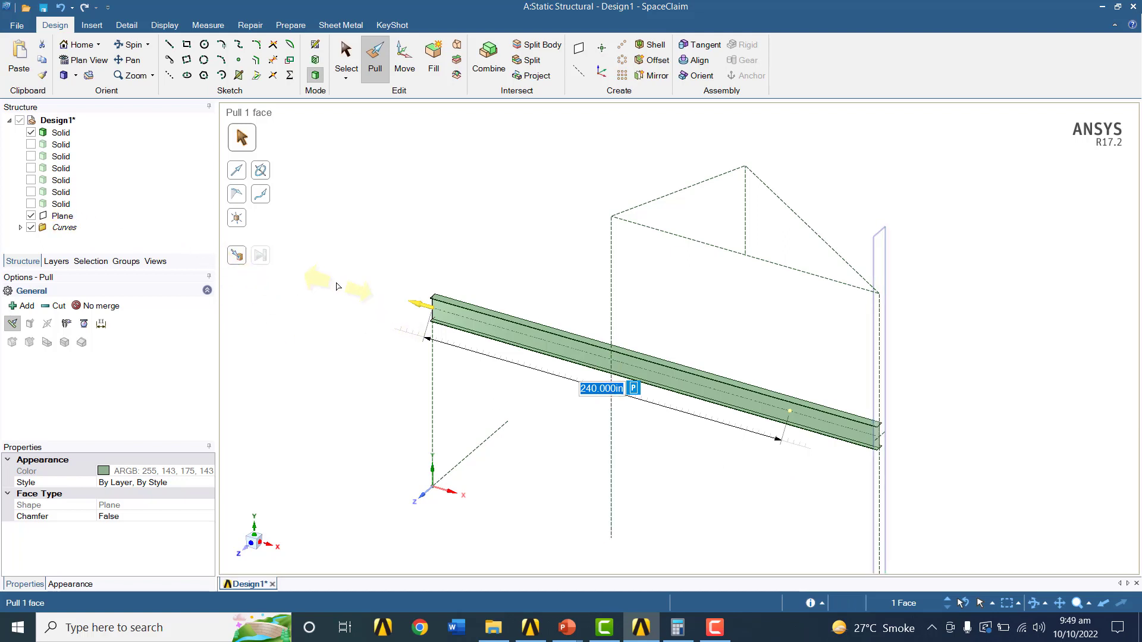
Show the right inclined roof beam and hide the lower horizontal beam
left_click(33, 145)
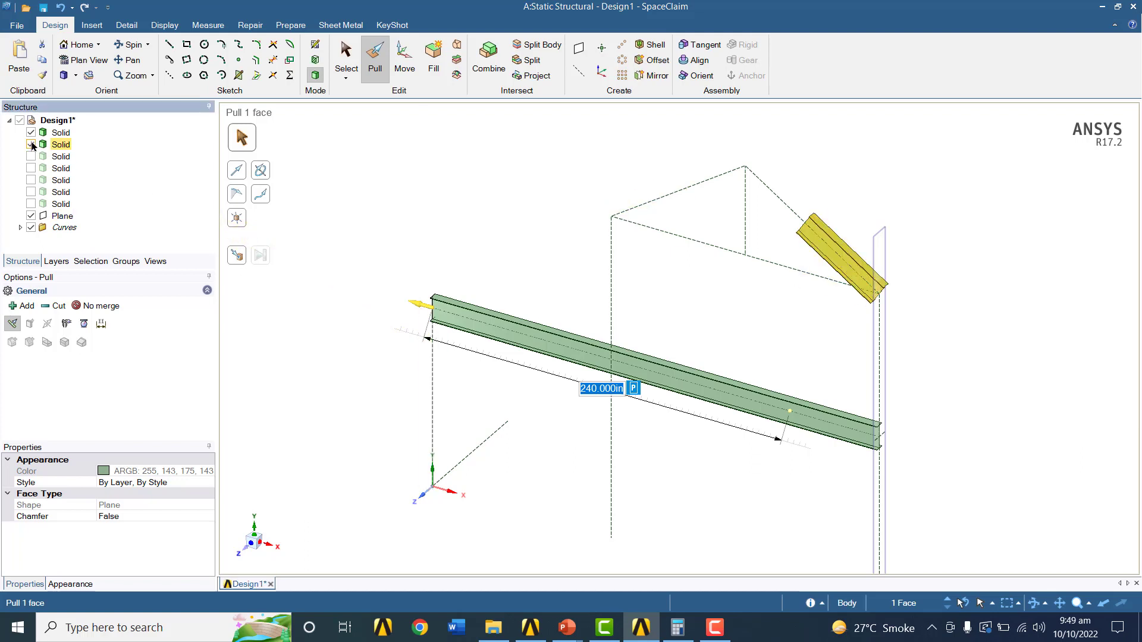
scroll(781, 290, "up", 2)
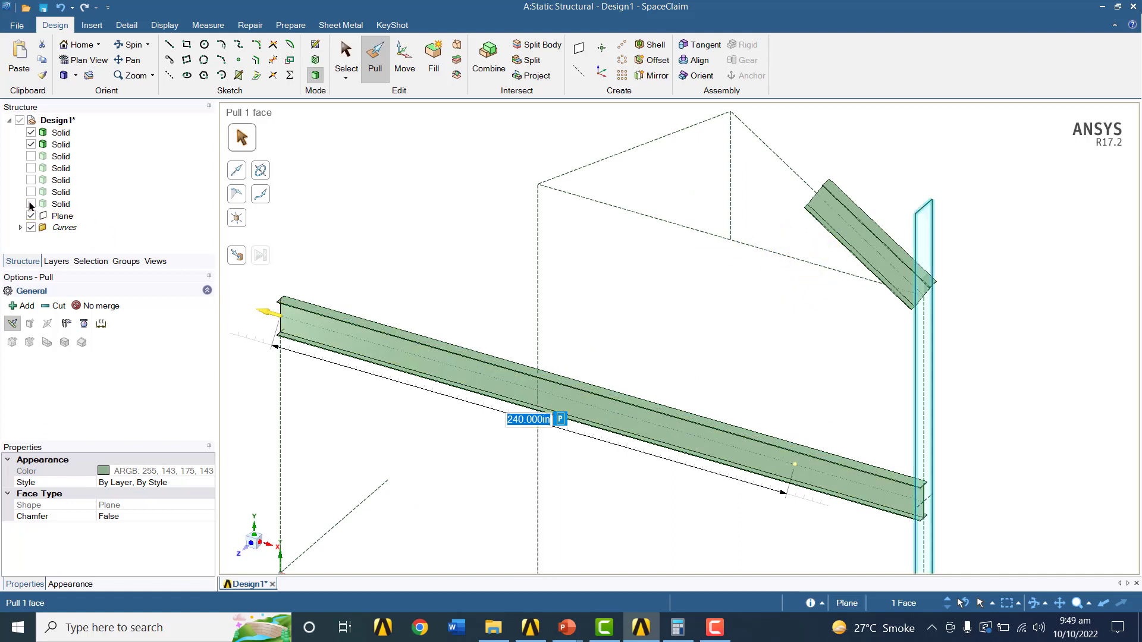
left_click(31, 132)
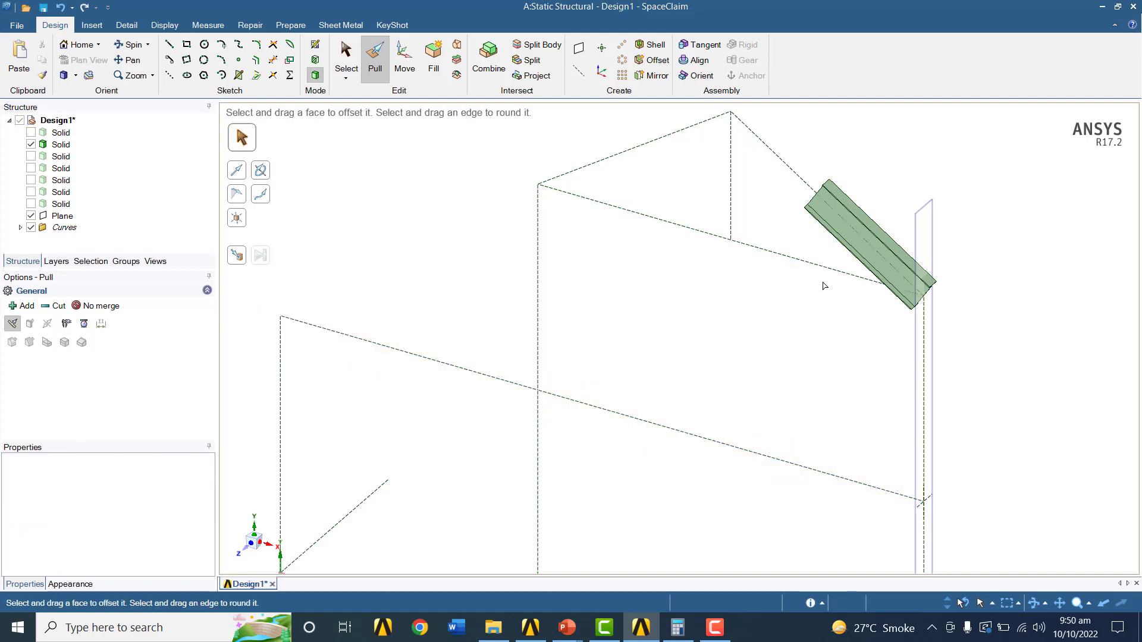
Pull the upper end face of the right inclined roof beam up to the roof apex point
middle_click_drag(824, 286, 868, 386)
scroll(896, 416, "up", 5)
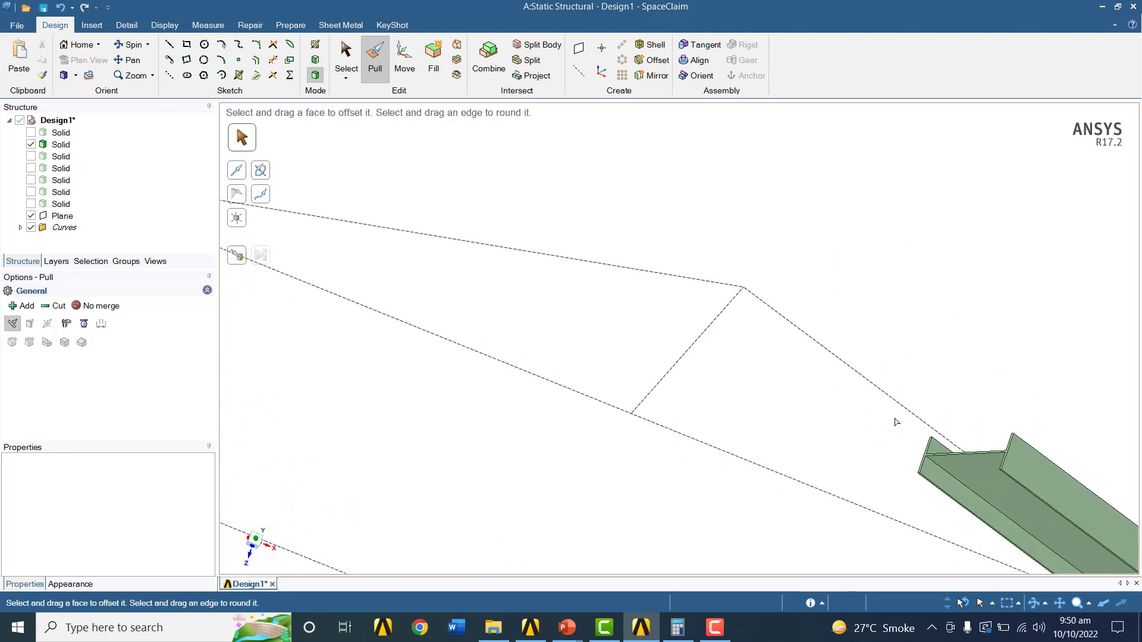
left_click(944, 463)
scroll(939, 463, "up", 3)
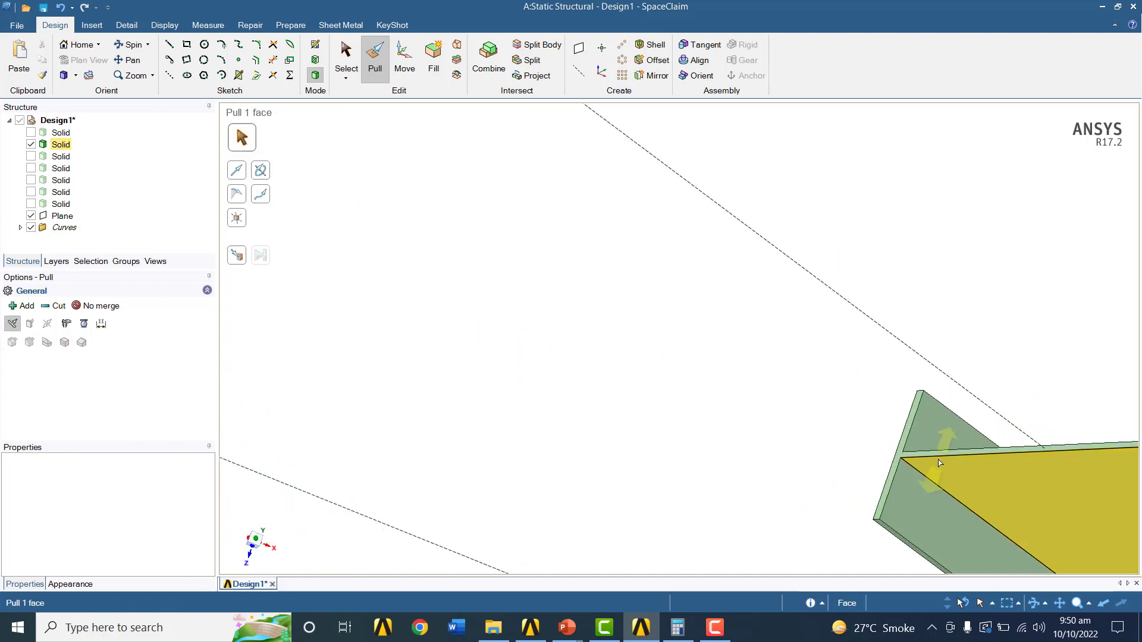
key("Escape")
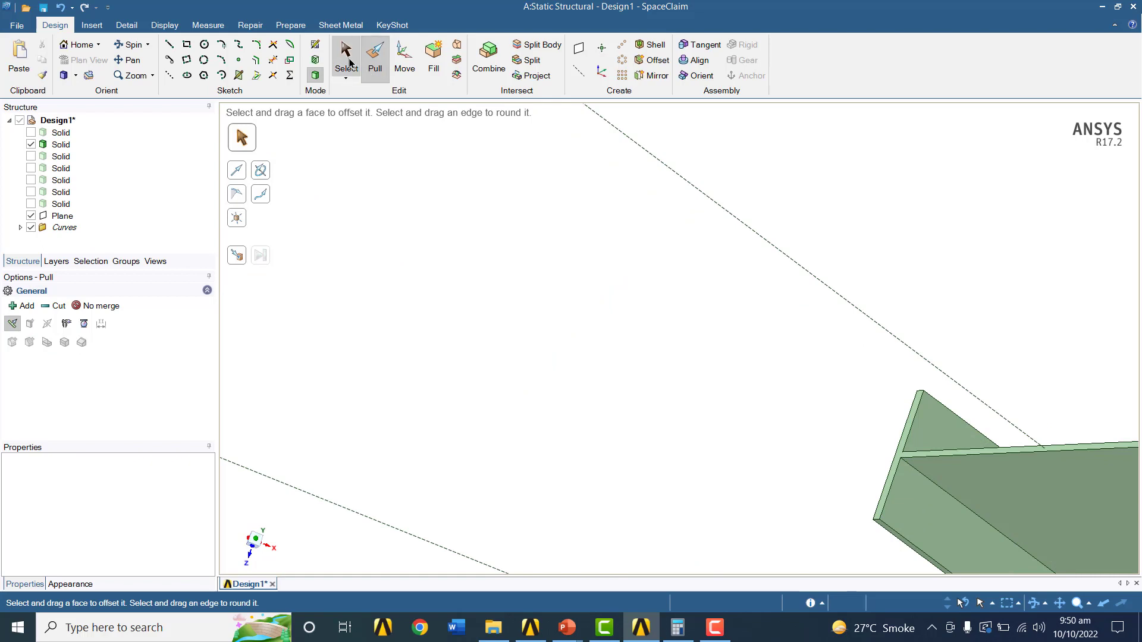
left_click(345, 57)
left_click(965, 455)
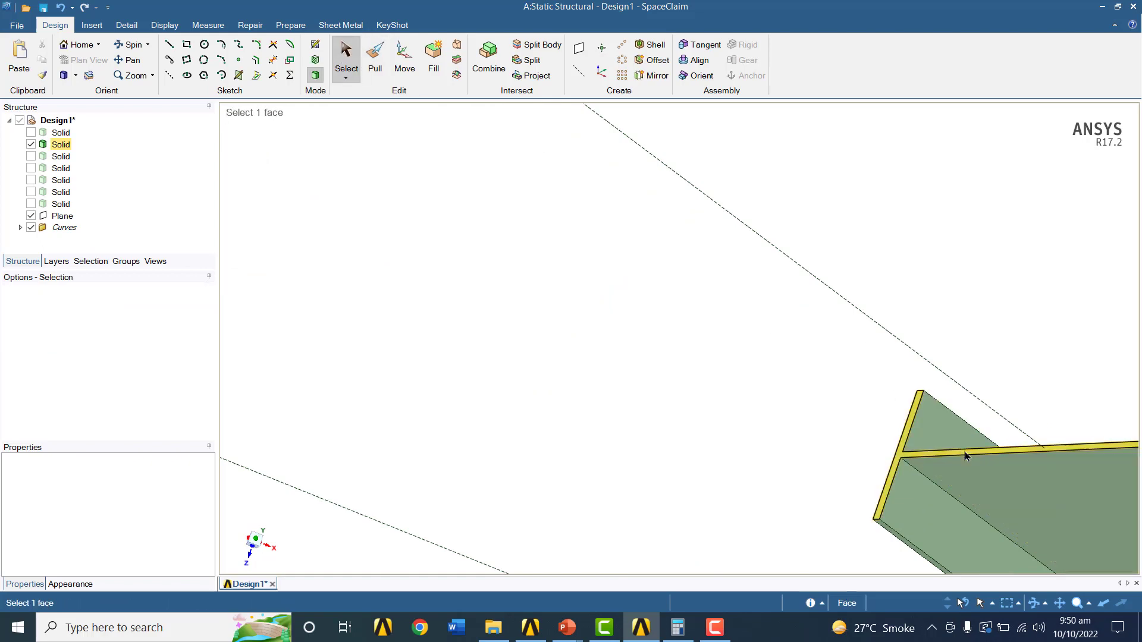
left_click(966, 457)
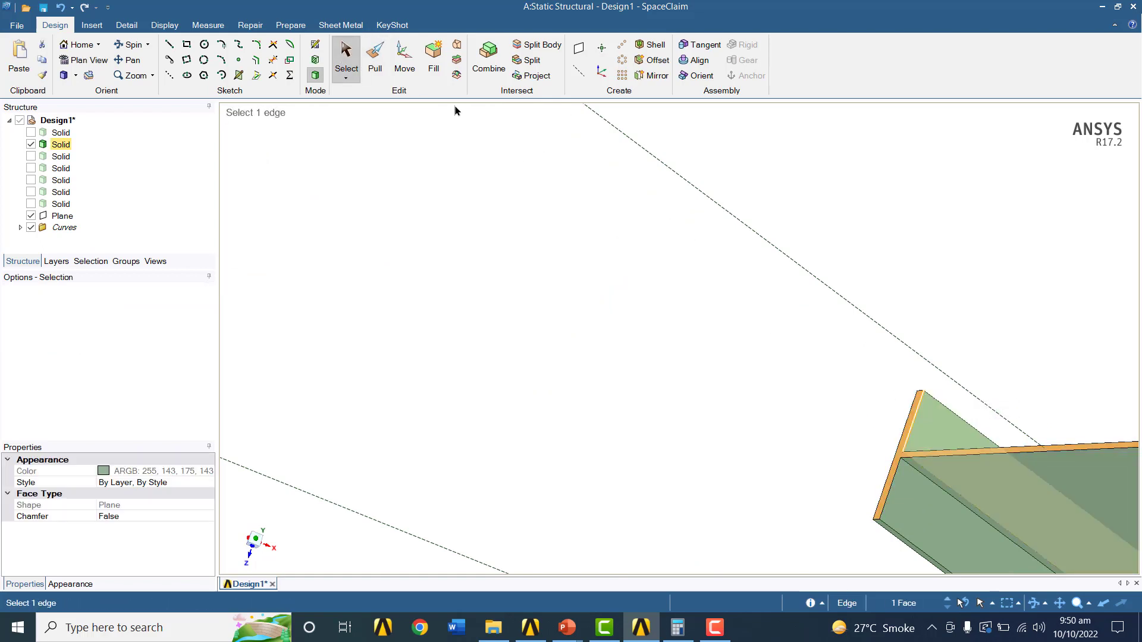
left_click(77, 45)
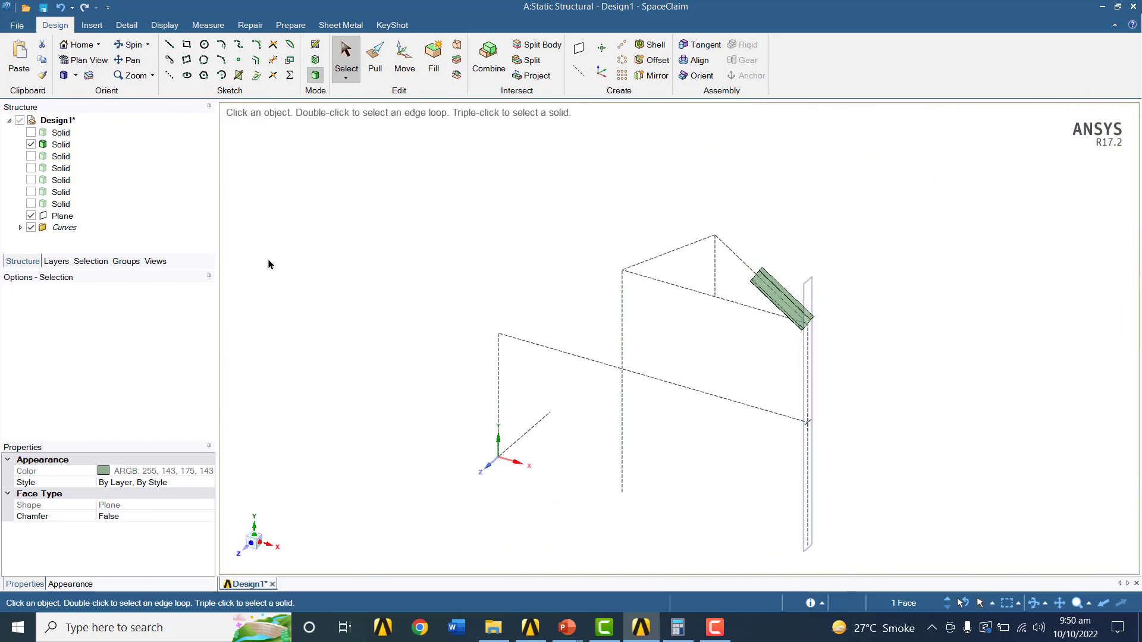
left_click(375, 54)
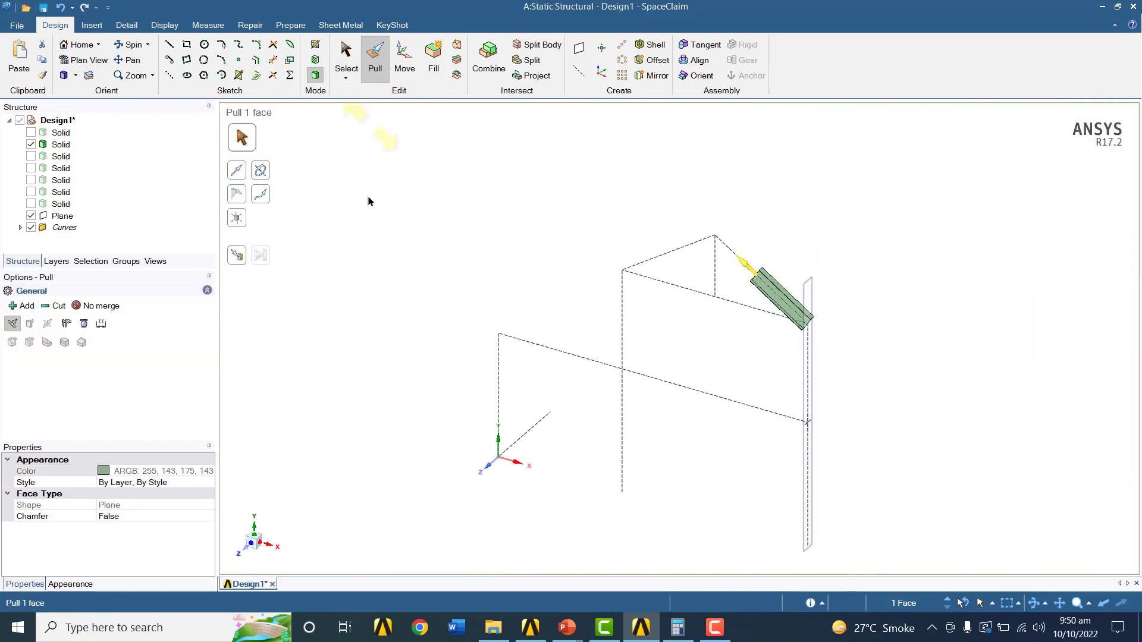
left_click(237, 256)
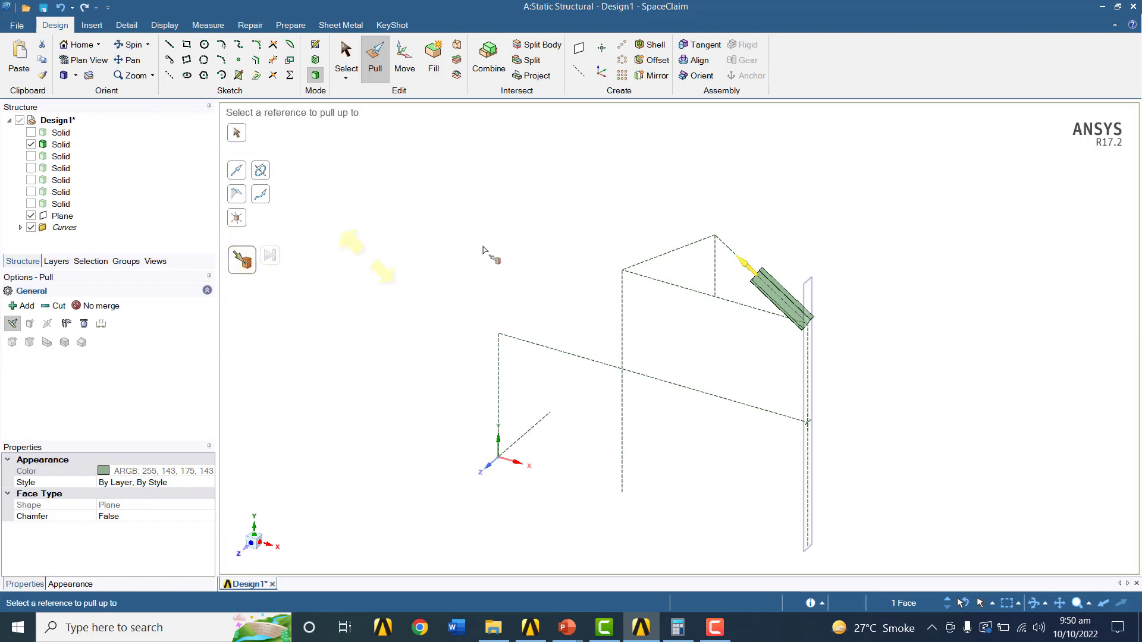
scroll(717, 235, "up", 3)
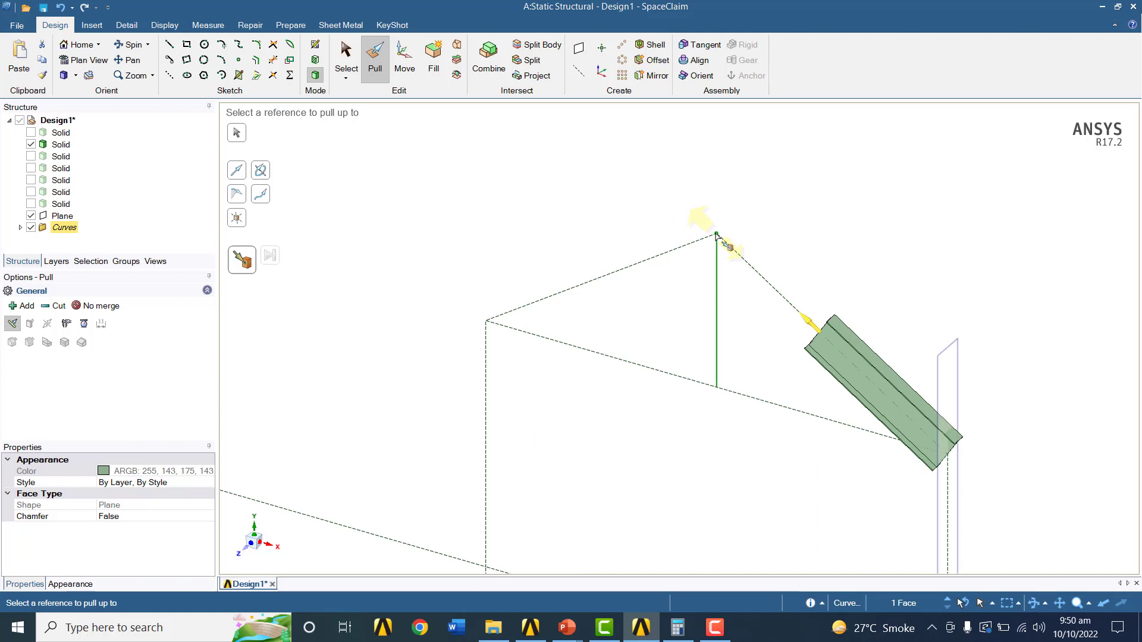
left_click(716, 235)
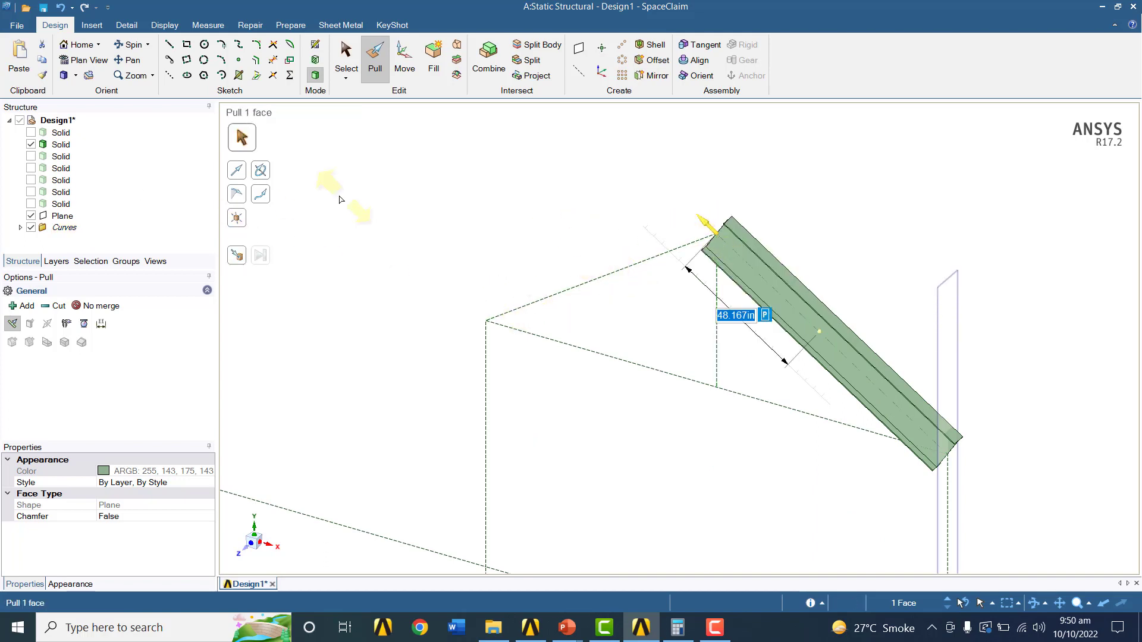
Hide the right inclined roof beam and show the left inclined roof beam
left_click(30, 144)
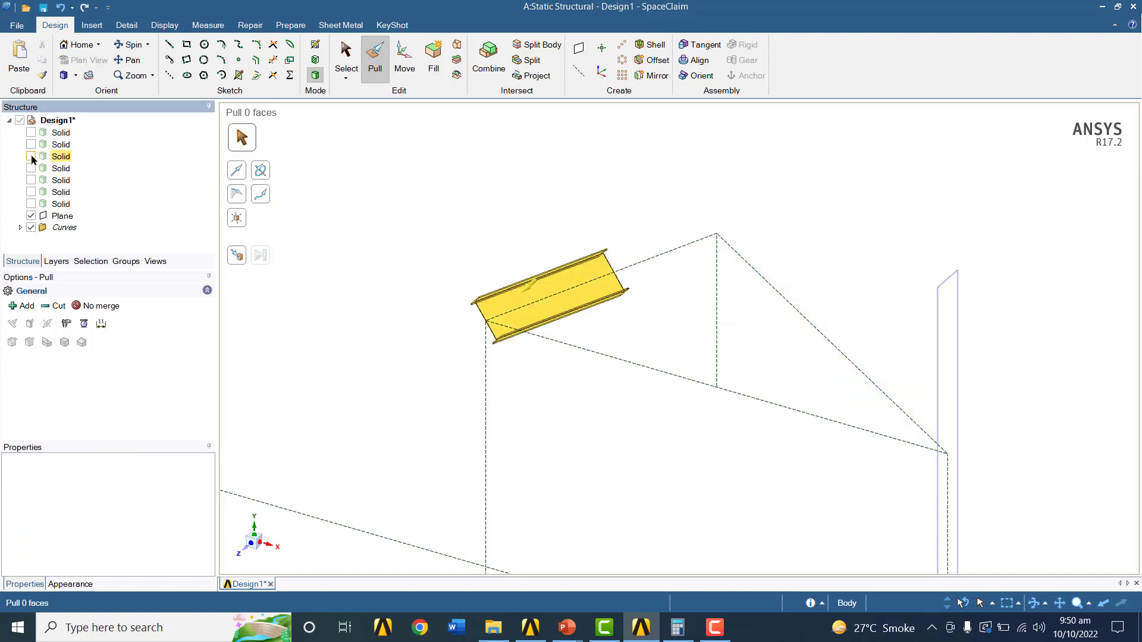
left_click(31, 156)
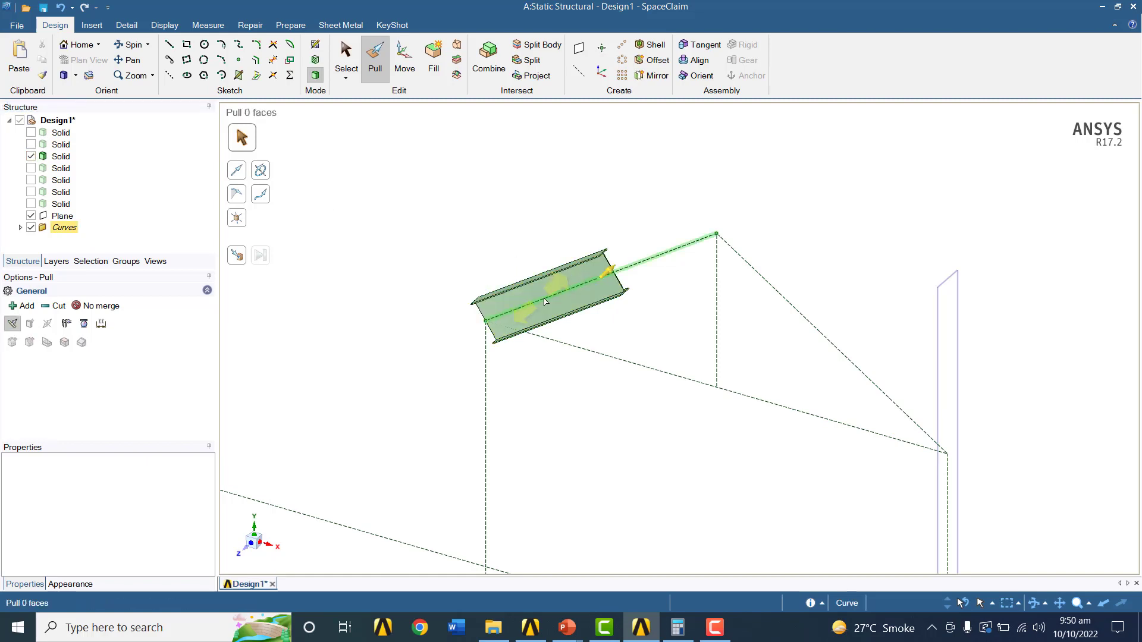
Pull the upper end face of the left inclined roof beam up to the roof apex point
left_click(553, 309)
scroll(559, 307, "up", 4)
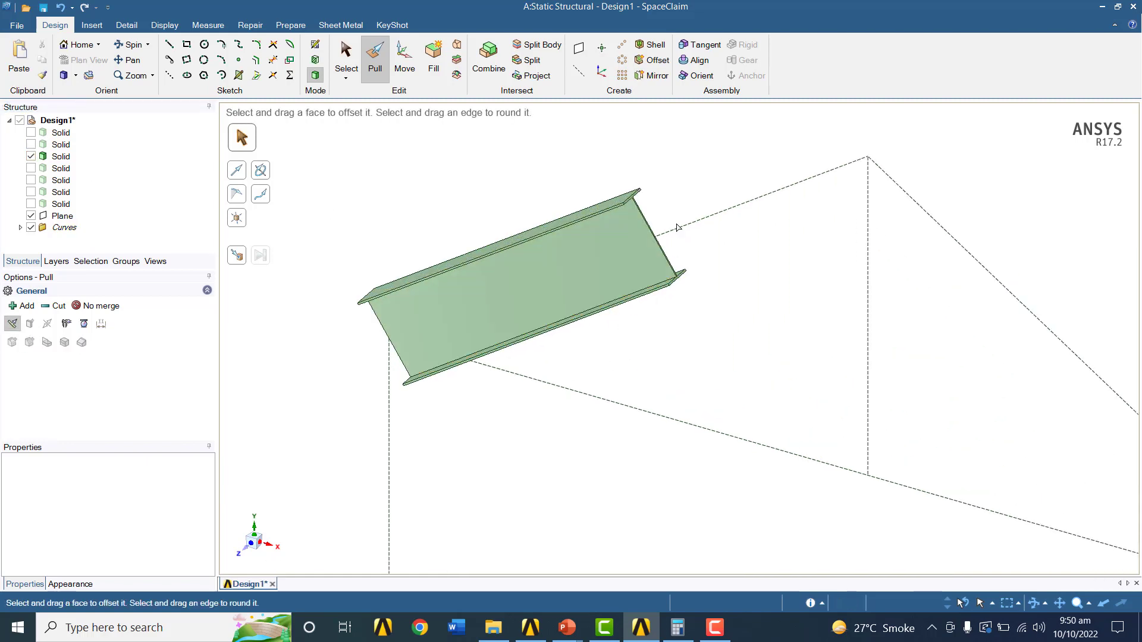
scroll(676, 250, "up", 3)
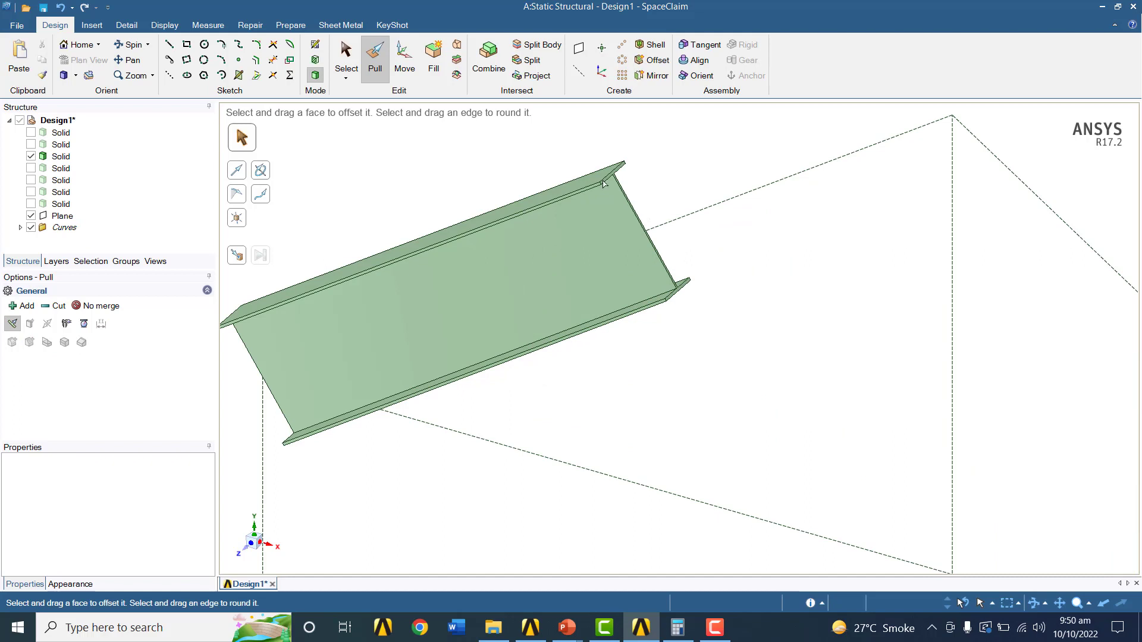
scroll(688, 260, "up", 5)
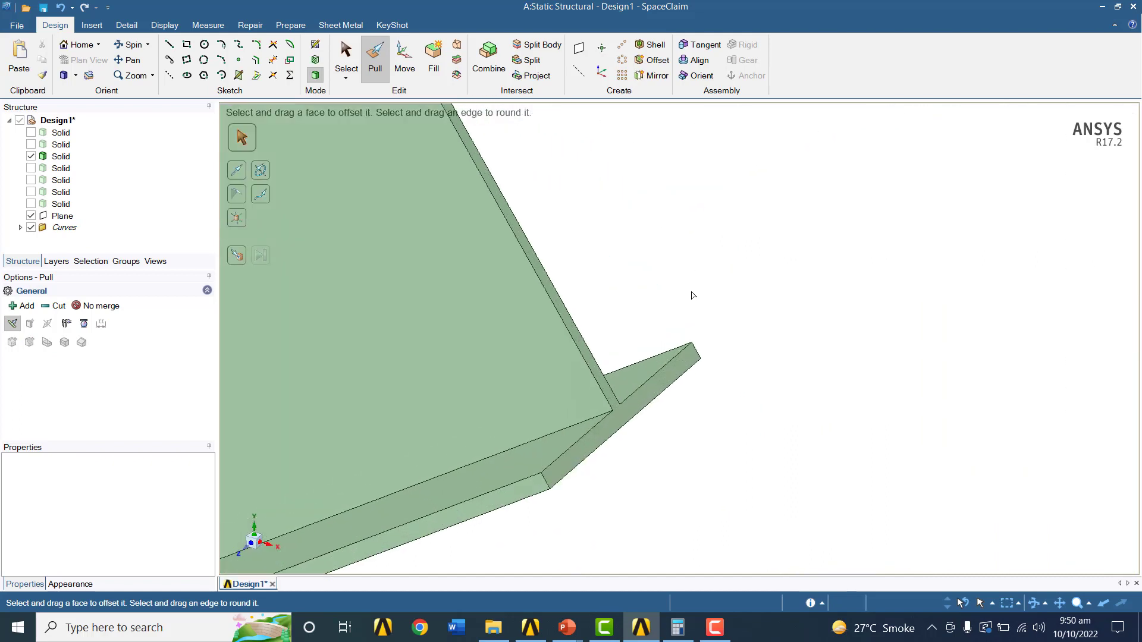
scroll(691, 291, "up", 1)
left_click(662, 391)
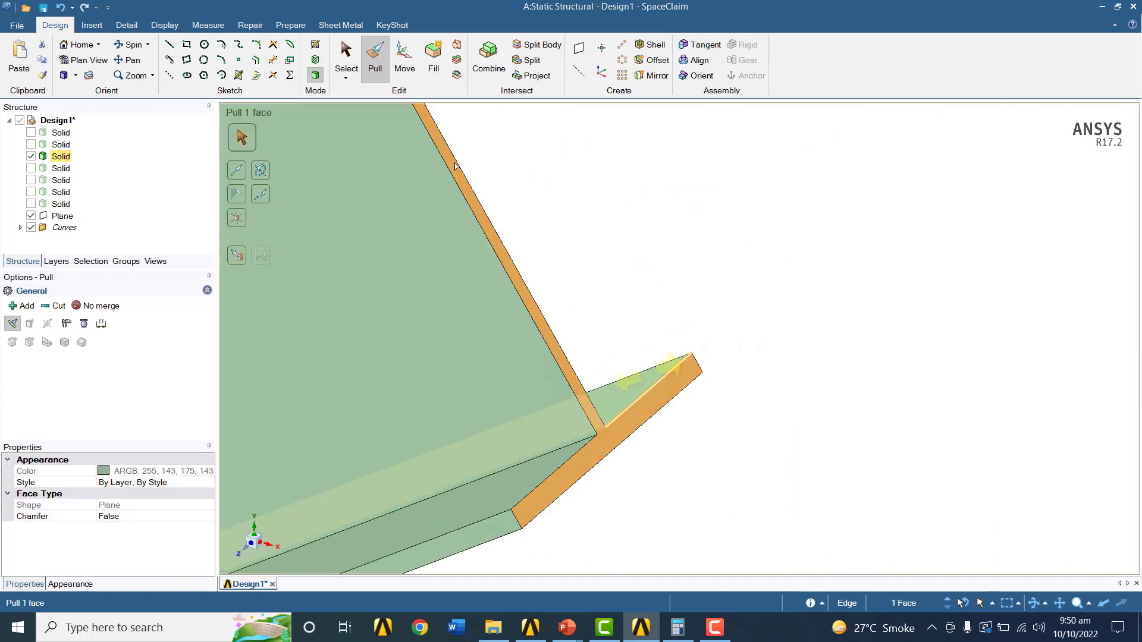
left_click(79, 45)
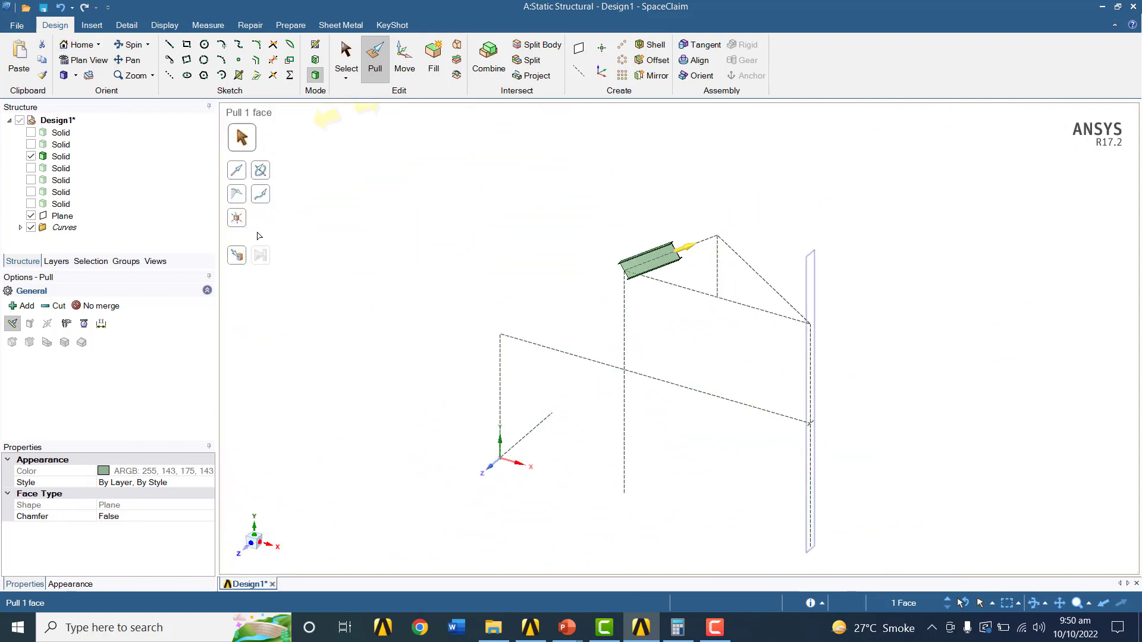
left_click(238, 258)
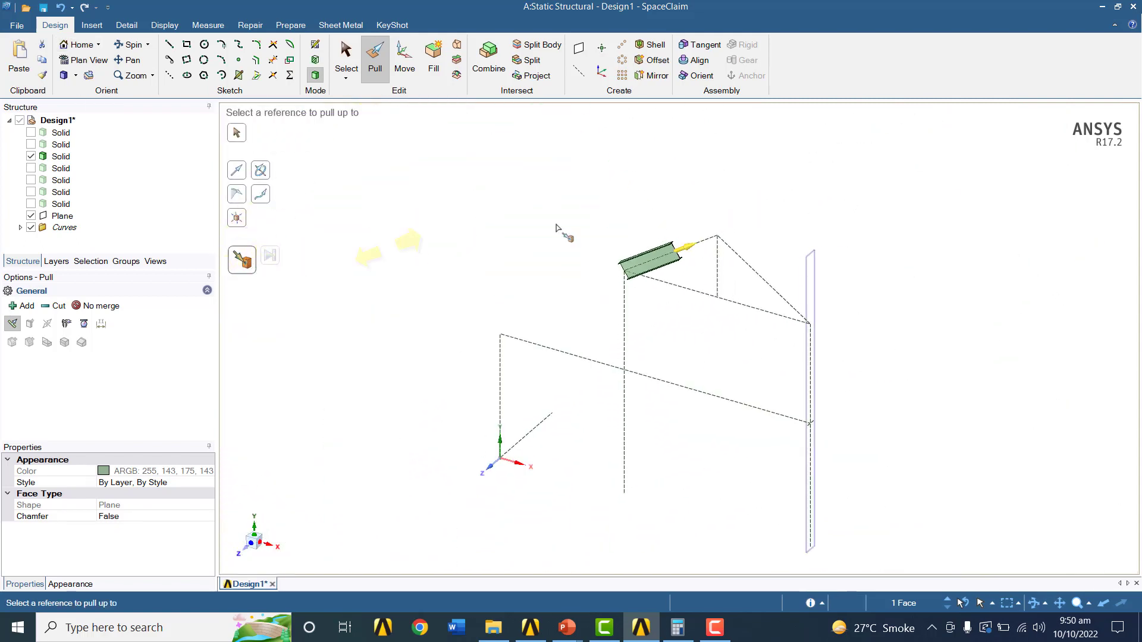
scroll(708, 244, "up", 2)
scroll(743, 239, "up", 3)
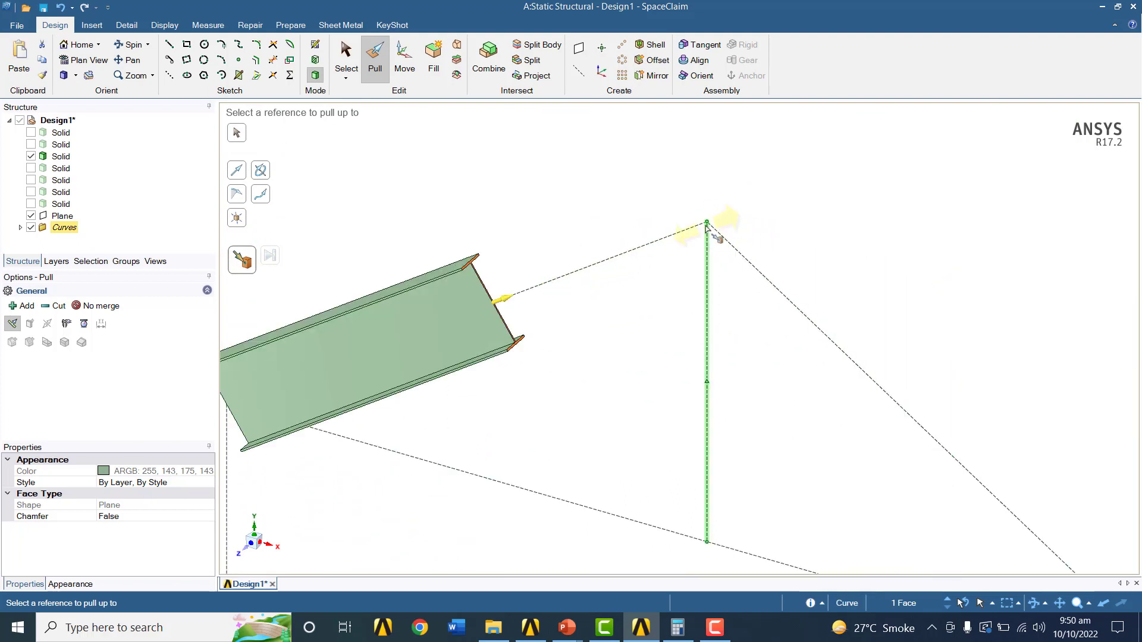
left_click(708, 225)
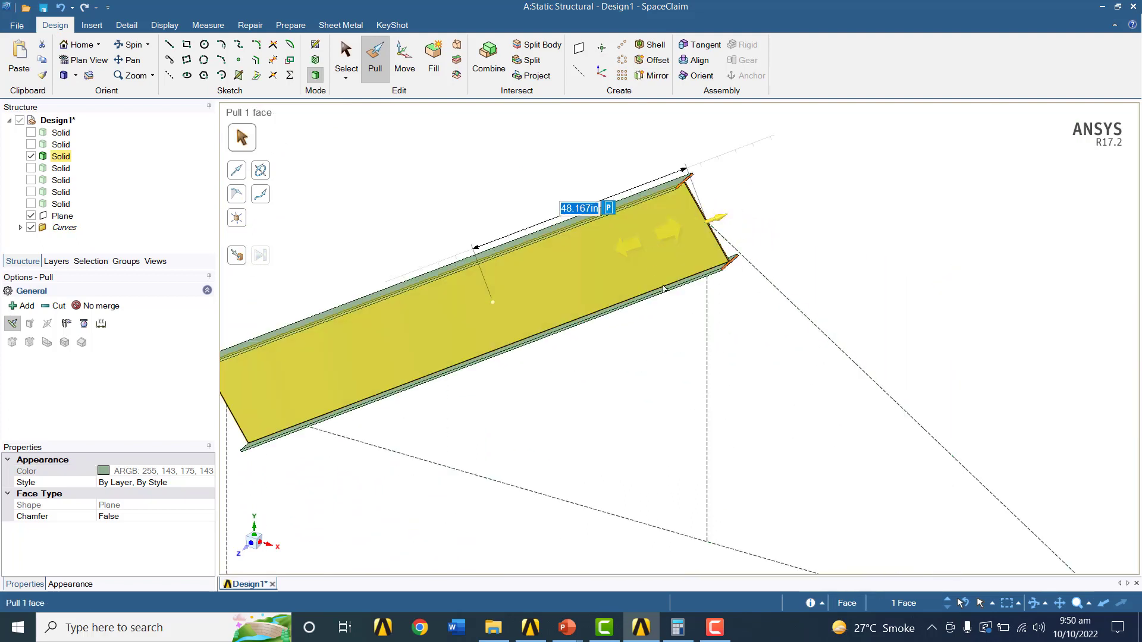
Hide the left inclined roof beam and show the upper horizontal beam at the base of the roof triangle
scroll(672, 305, "down", 3)
scroll(671, 305, "down", 2)
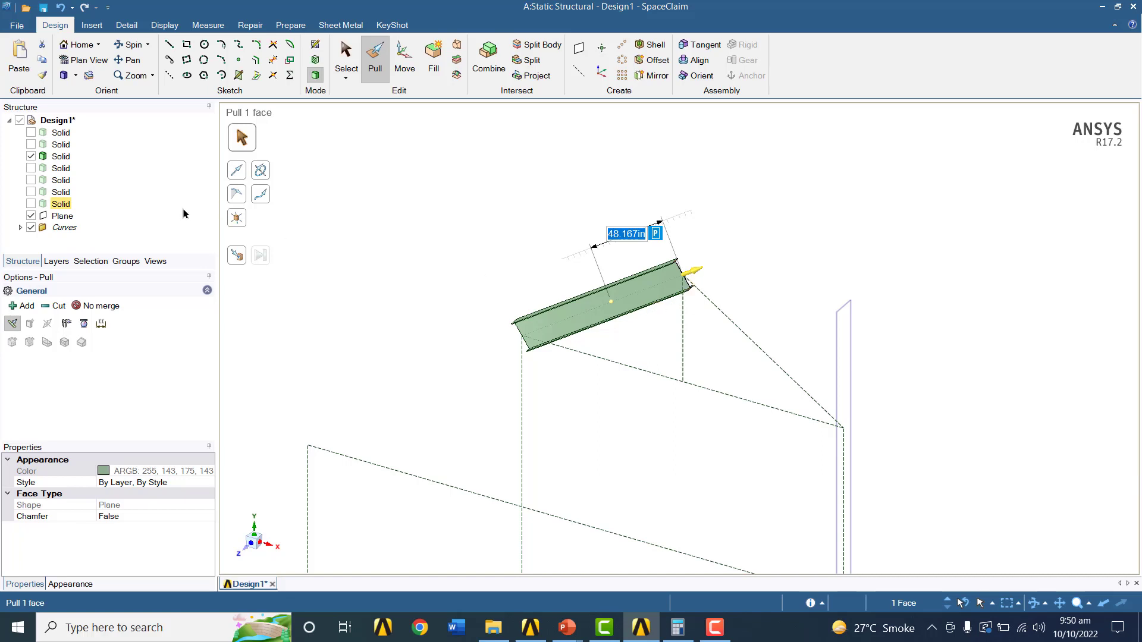
left_click(31, 157)
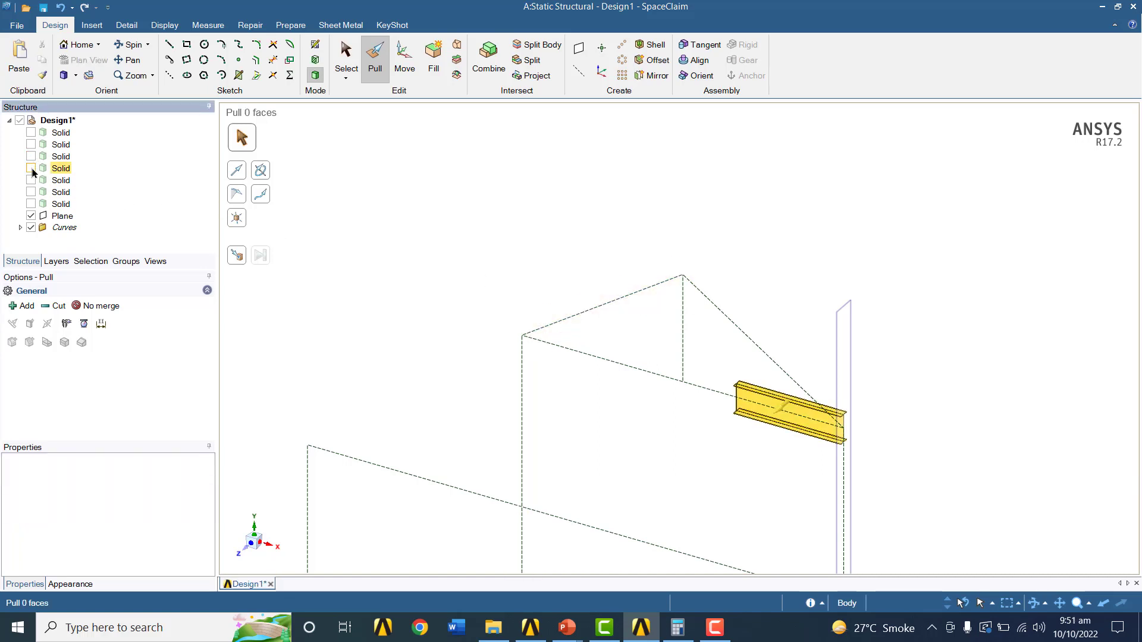
left_click(31, 168)
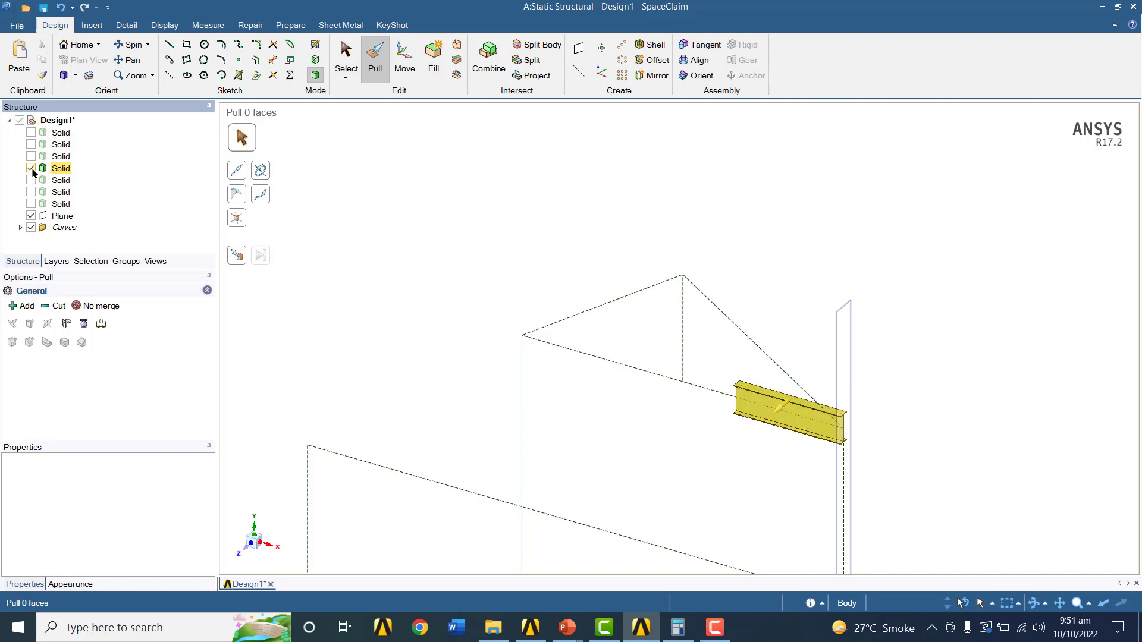
Pull the upper horizontal beam's free end face up to the far left endpoint of its construction line
scroll(738, 414, "up", 5)
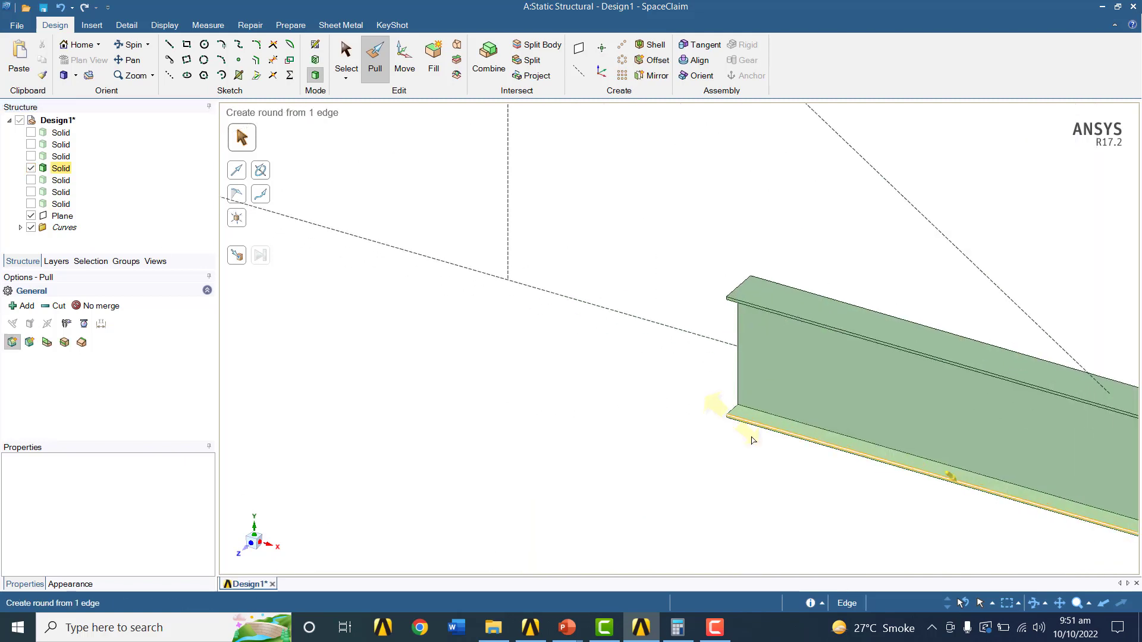
middle_click_drag(759, 465, 780, 456)
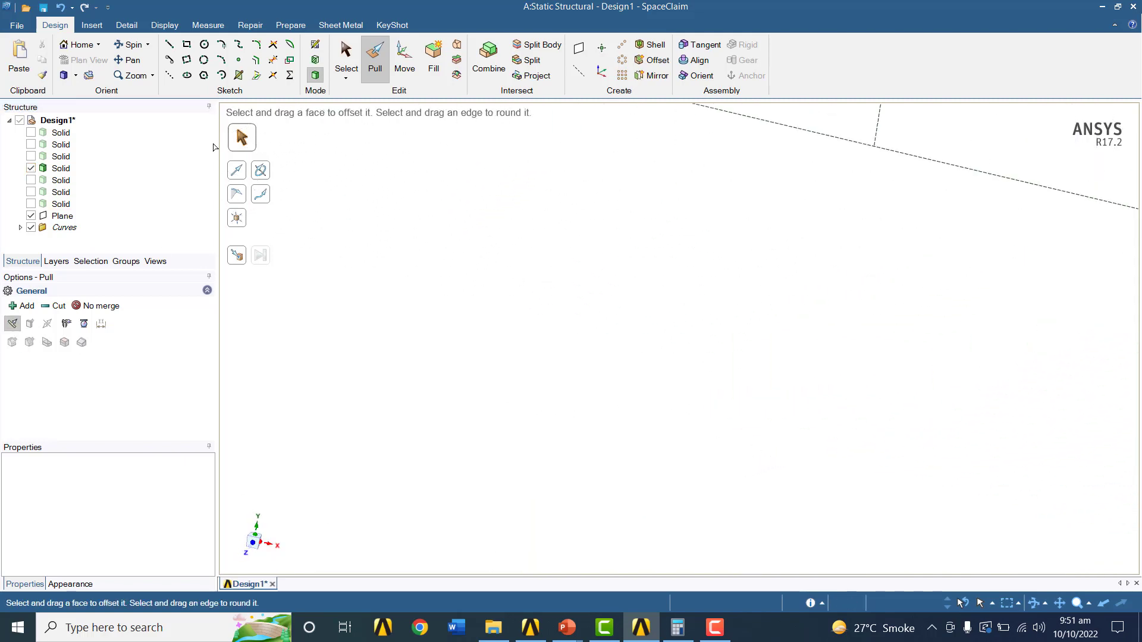
left_click(74, 52)
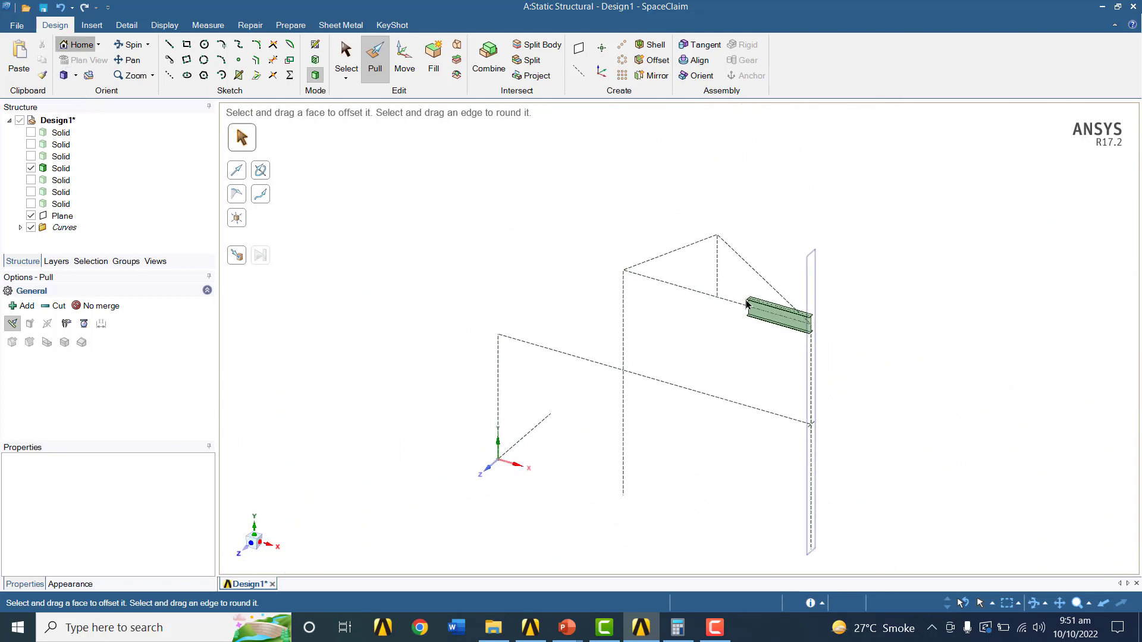
middle_click_drag(748, 324, 798, 321)
scroll(798, 321, "up", 10)
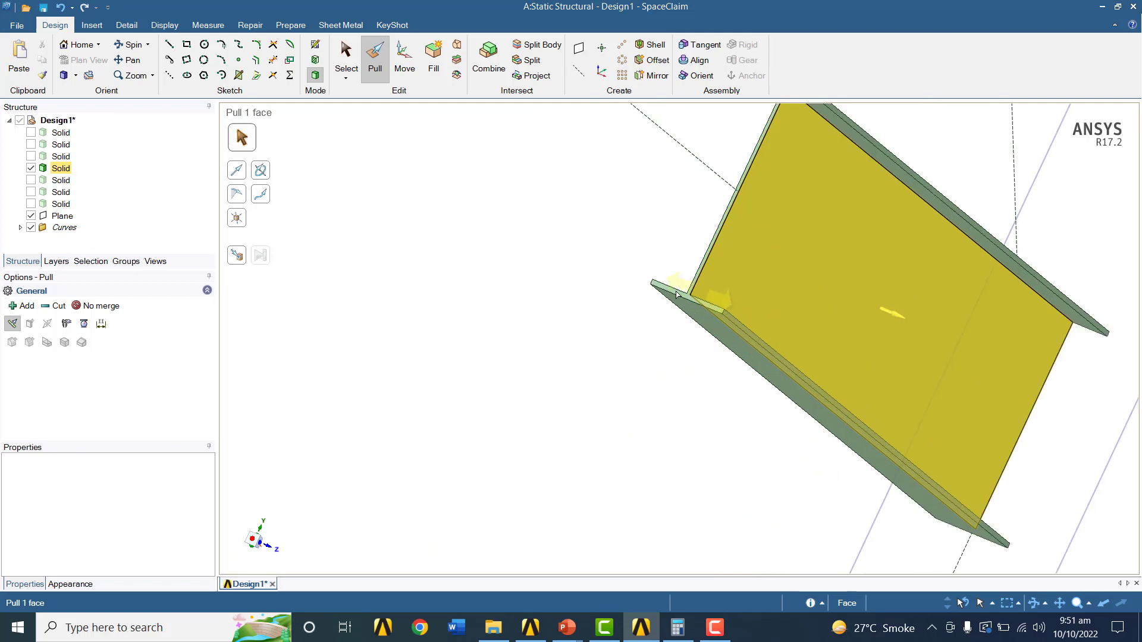
scroll(668, 302, "up", 1)
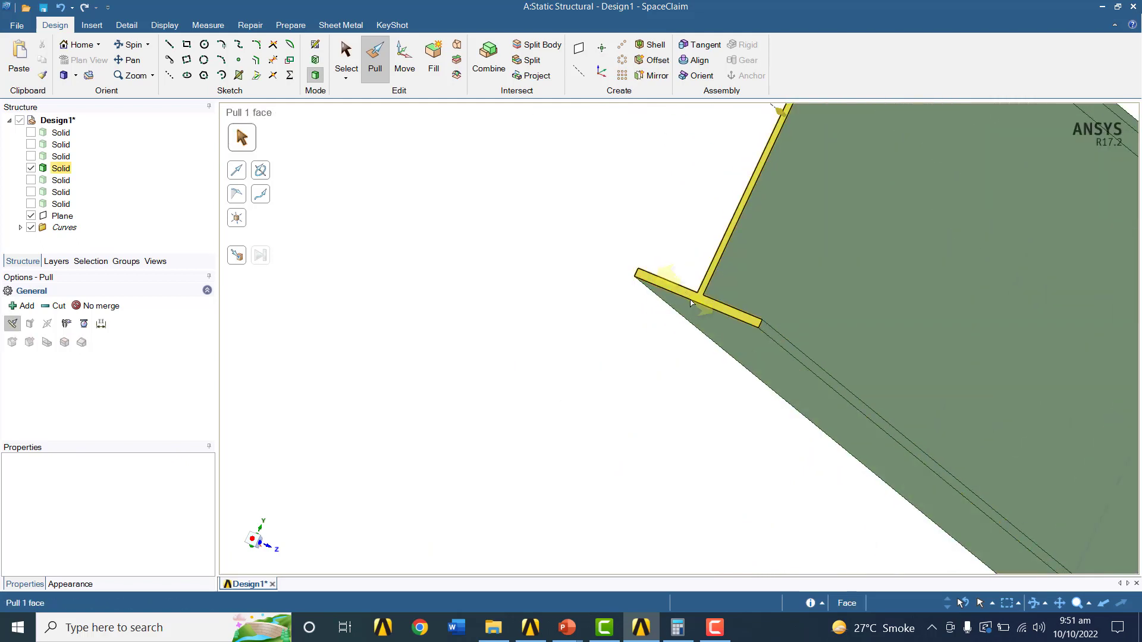
left_click(697, 301)
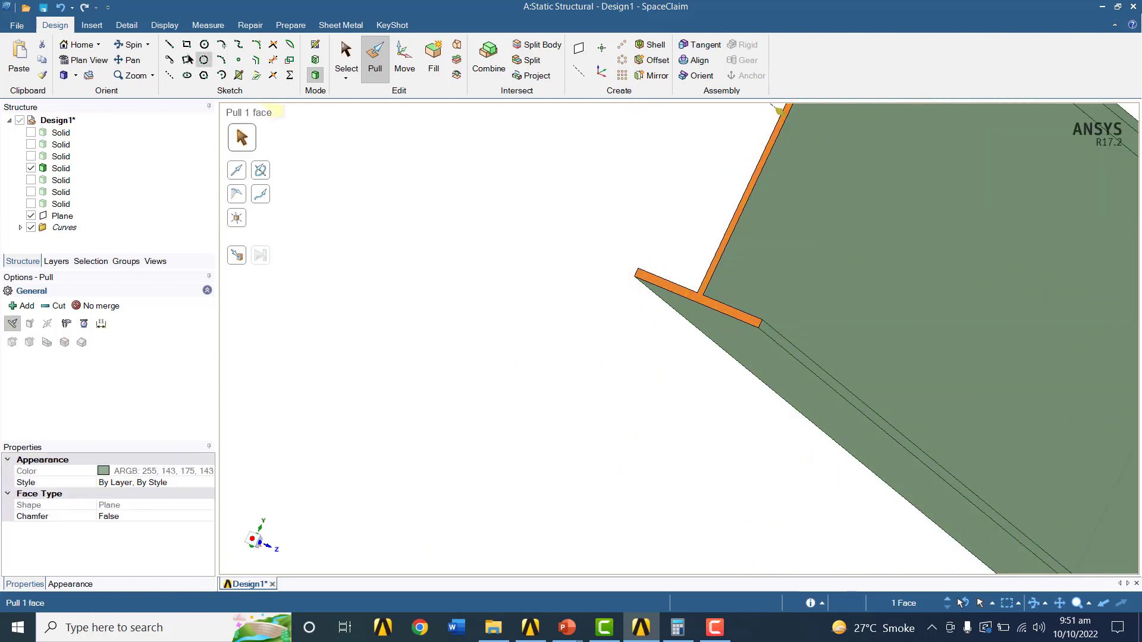
left_click(77, 44)
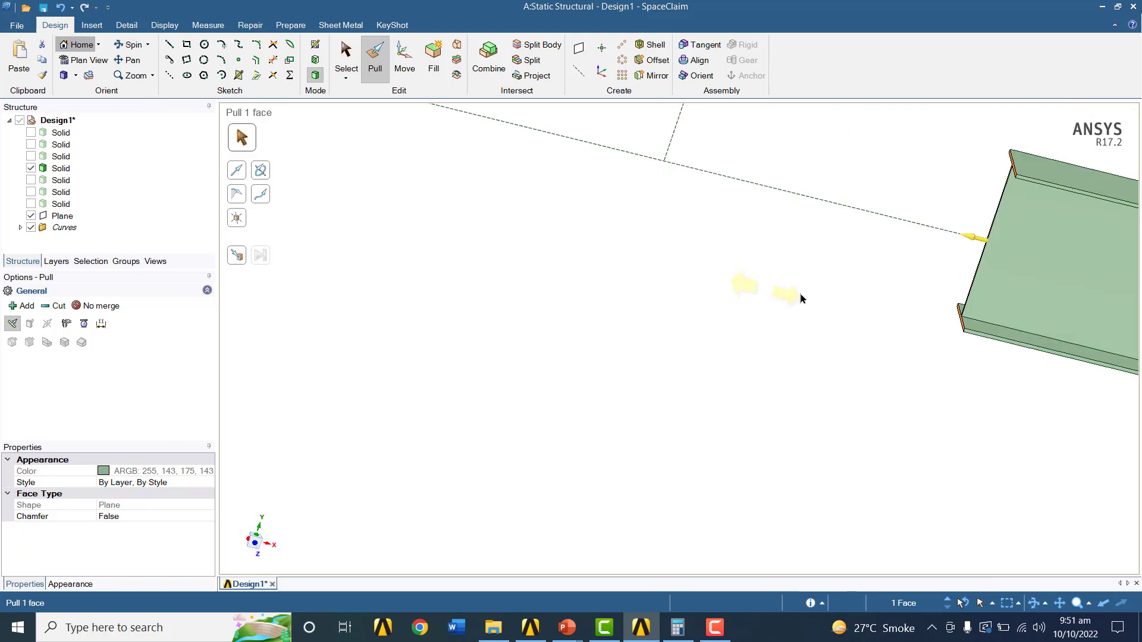
left_click(240, 260)
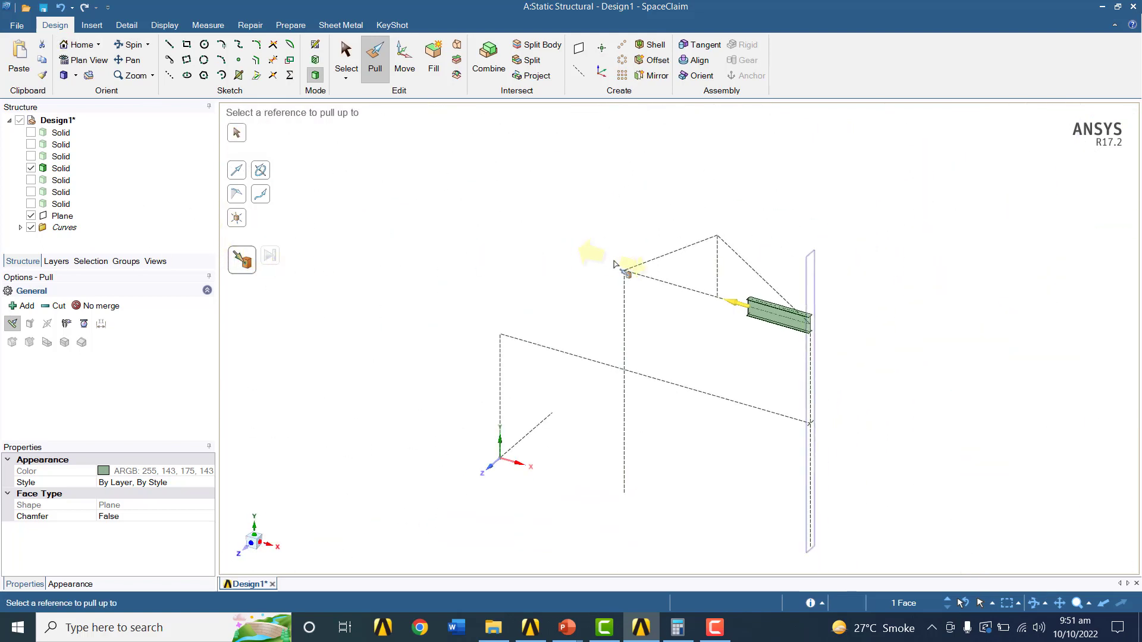
scroll(618, 266, "up", 5)
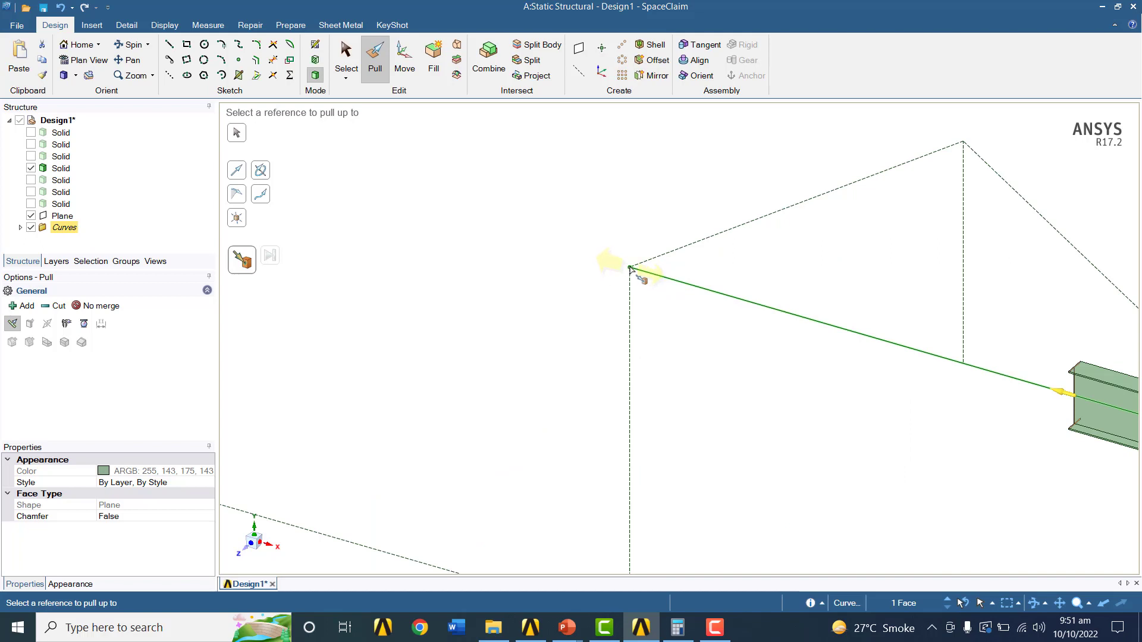
left_click(629, 269)
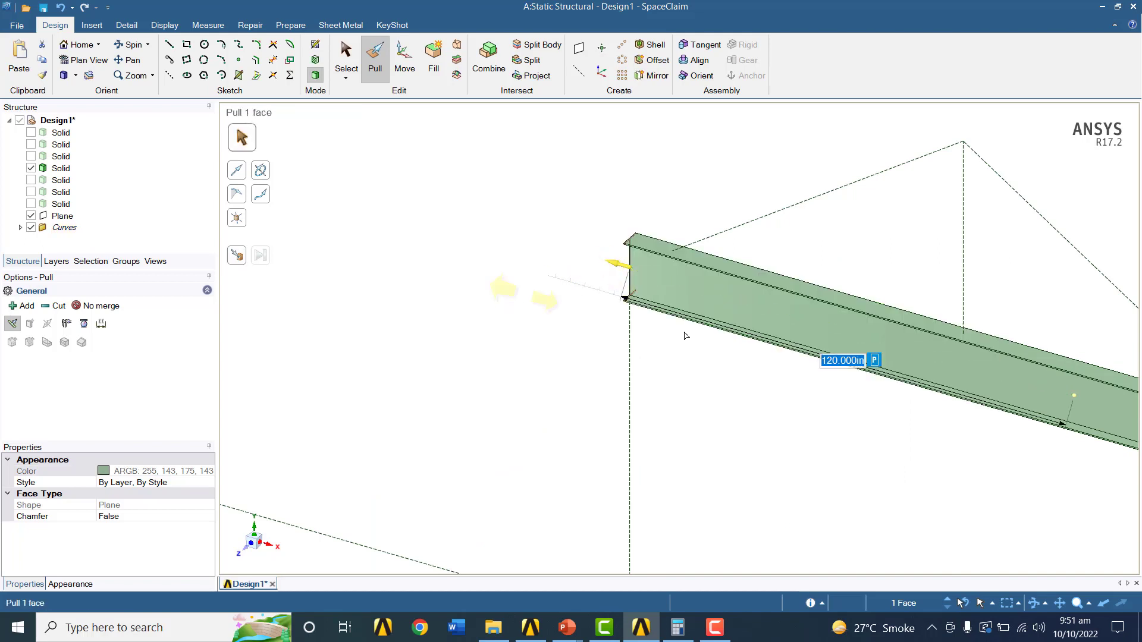
Hide the upper horizontal beam so only the construction lines and the plane are displayed
left_click(31, 168)
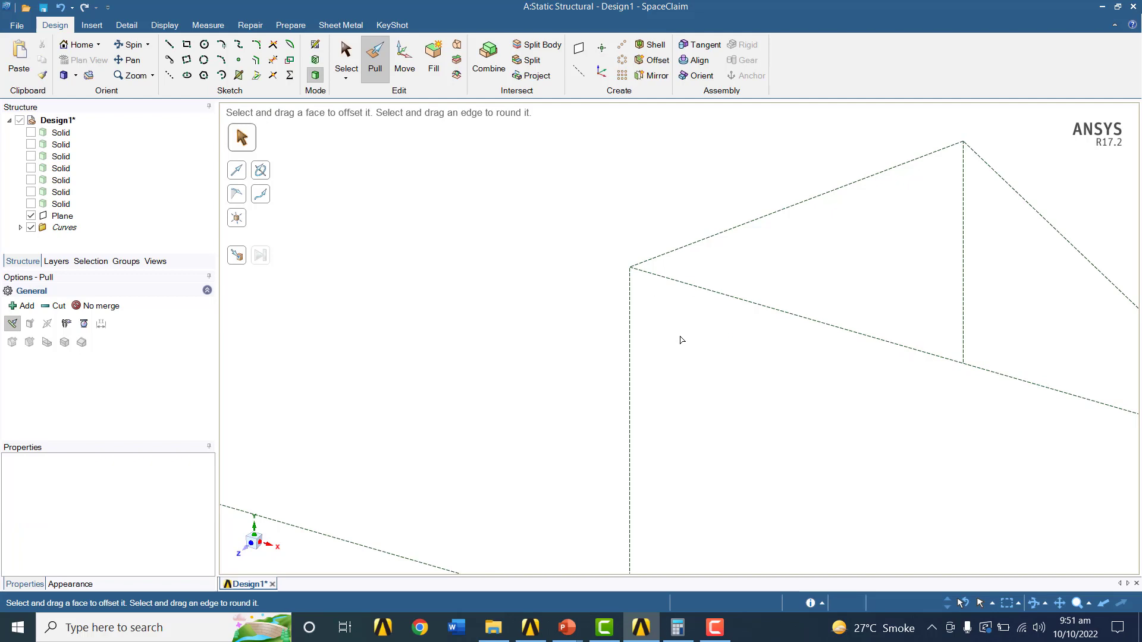
scroll(704, 382, "down", 3)
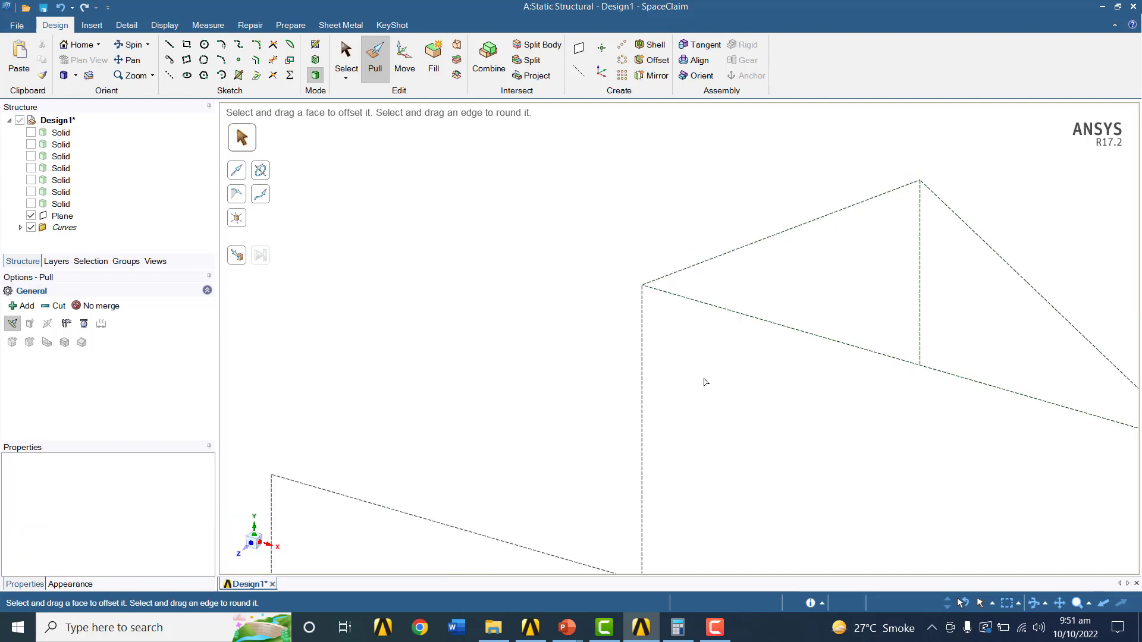
Show the short middle column solid beneath the roof triangle's left corner, keeping the other beams hidden
scroll(707, 386, "down", 1)
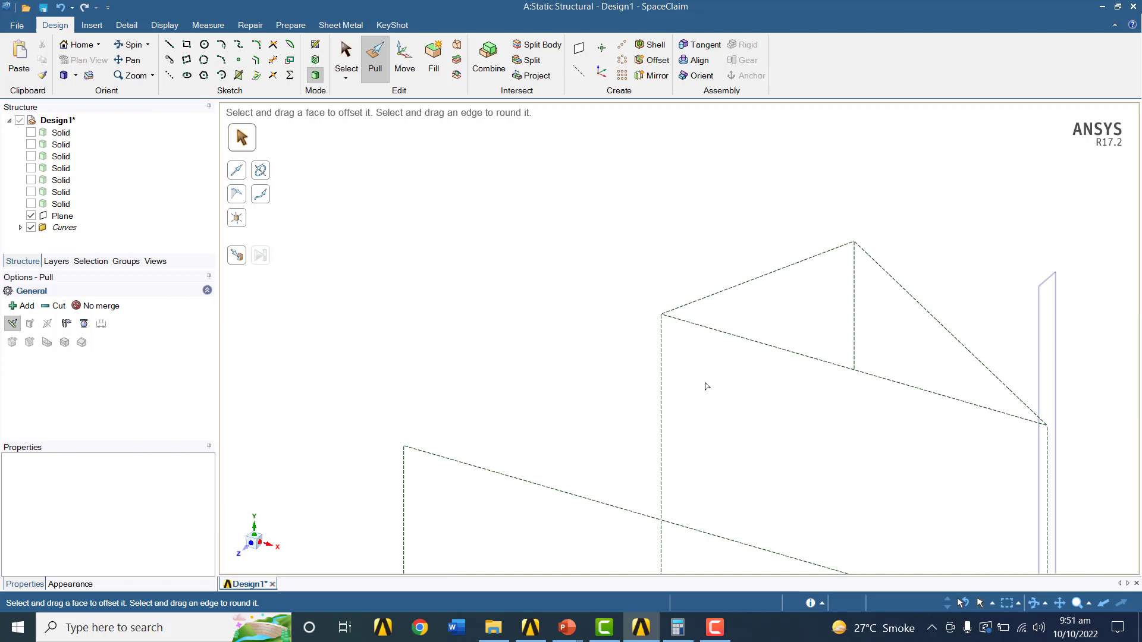
scroll(707, 387, "down", 1)
scroll(874, 436, "down", 1)
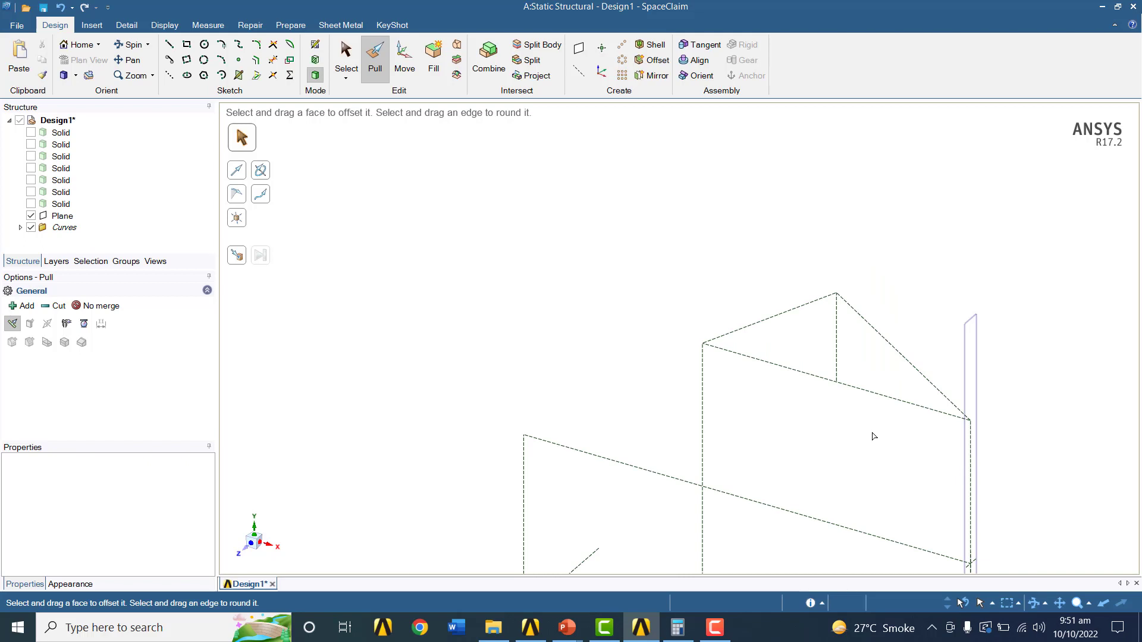
scroll(873, 436, "down", 1)
scroll(873, 436, "down", 2)
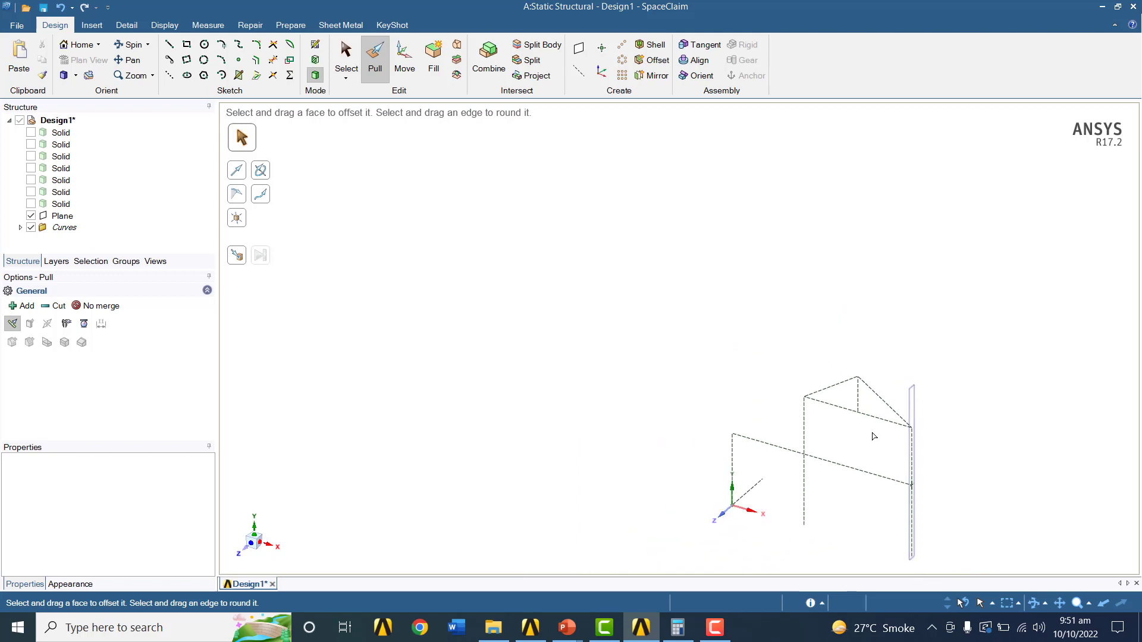
scroll(873, 436, "up", 2)
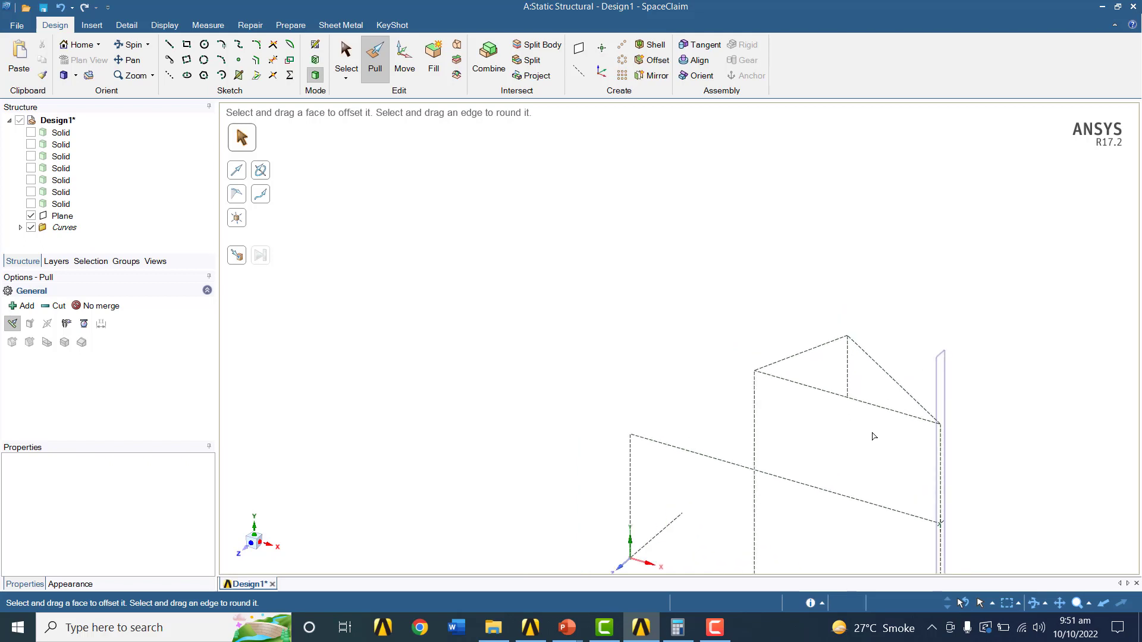
scroll(782, 414, "down", 3)
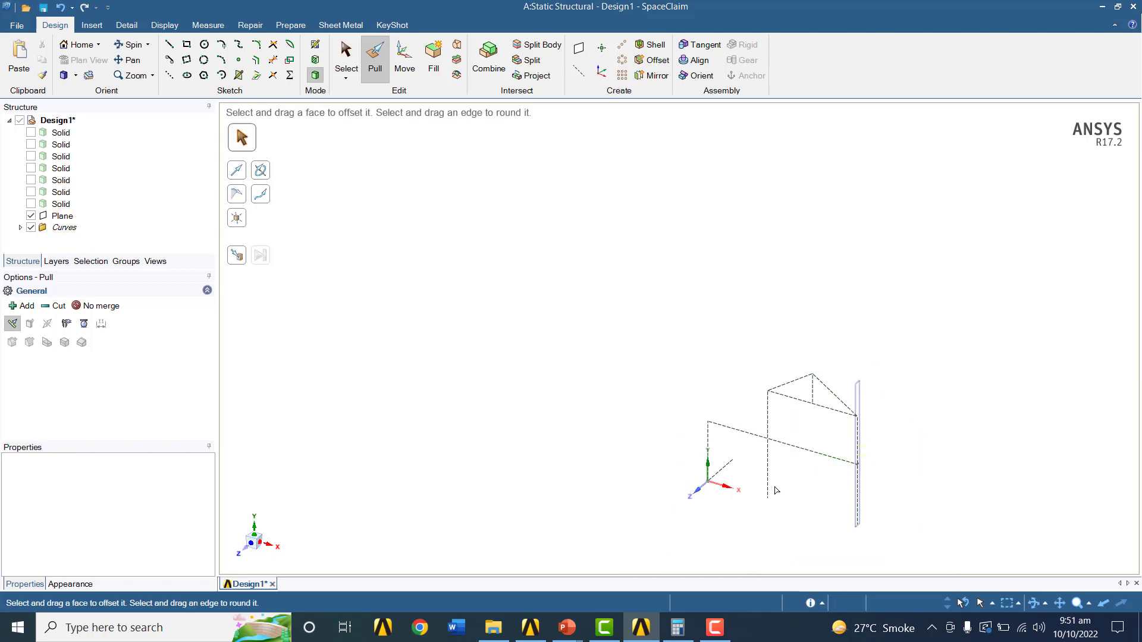
left_click(58, 205)
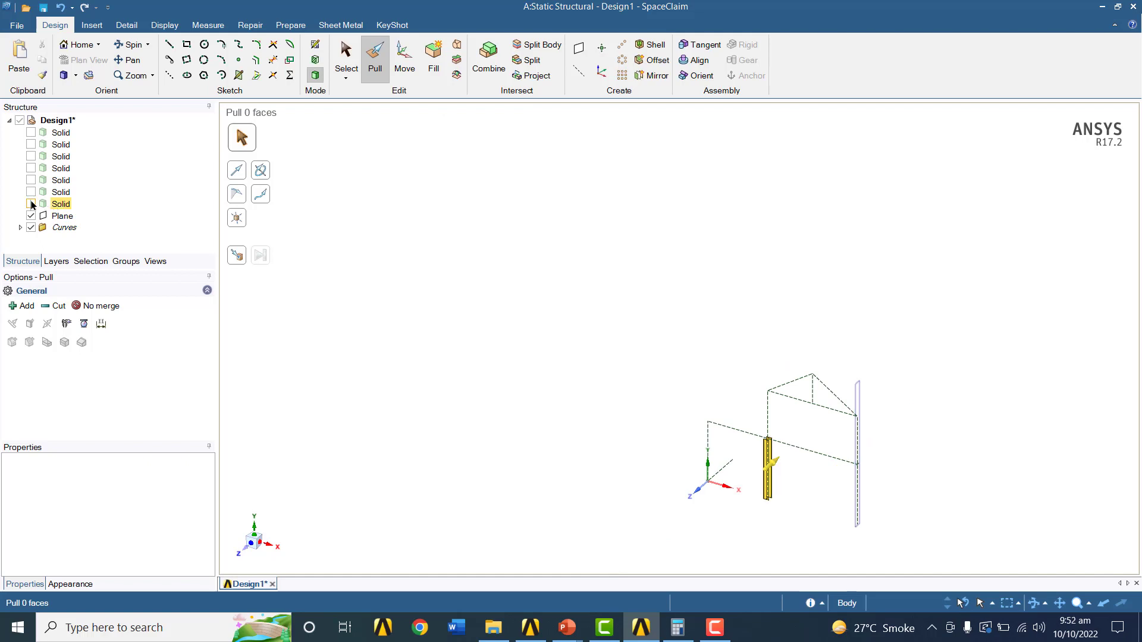
left_click(31, 204)
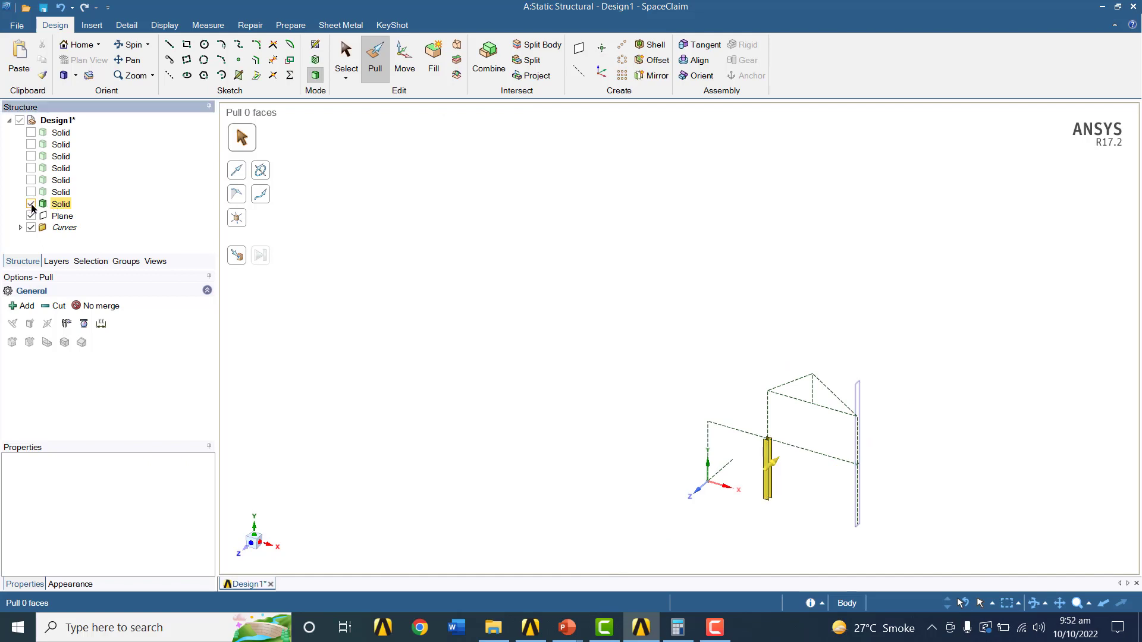
left_click(683, 408)
Pull the middle column's top end face up to the left corner of the roof triangle
scroll(798, 426, "up", 3)
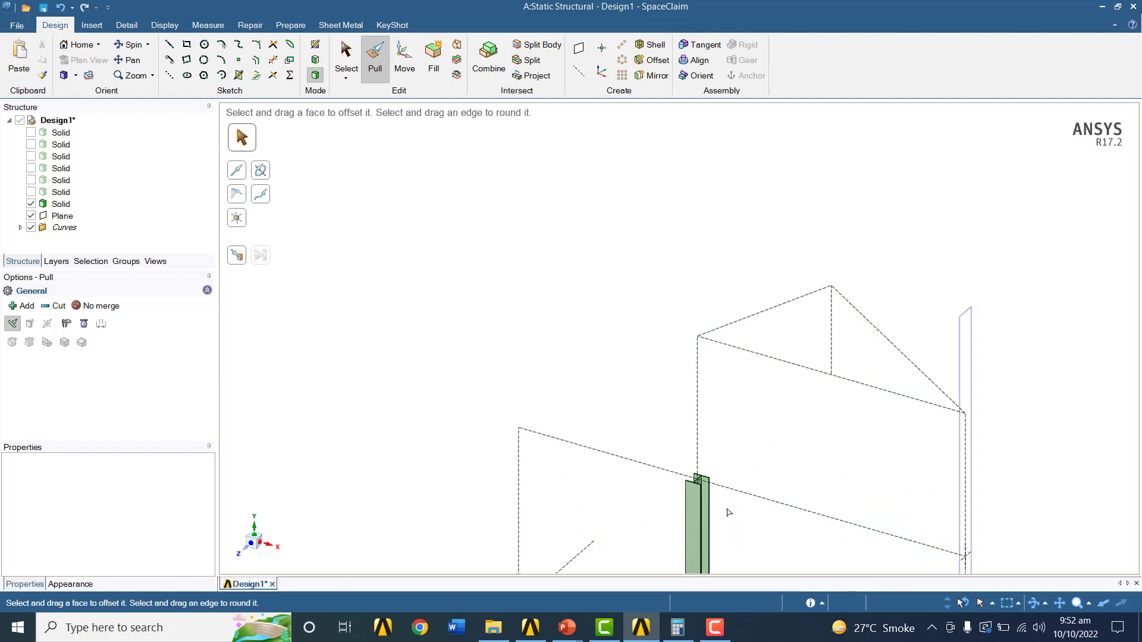
scroll(714, 505, "up", 5)
left_click(684, 462)
scroll(681, 453, "up", 4)
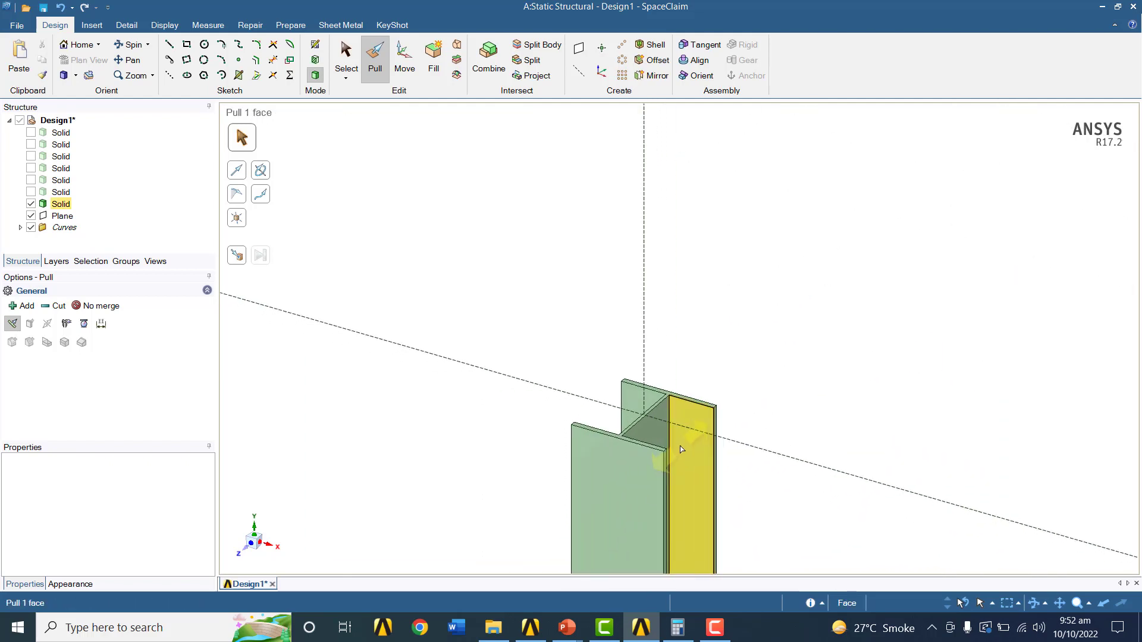
left_click(647, 420)
scroll(649, 421, "up", 6)
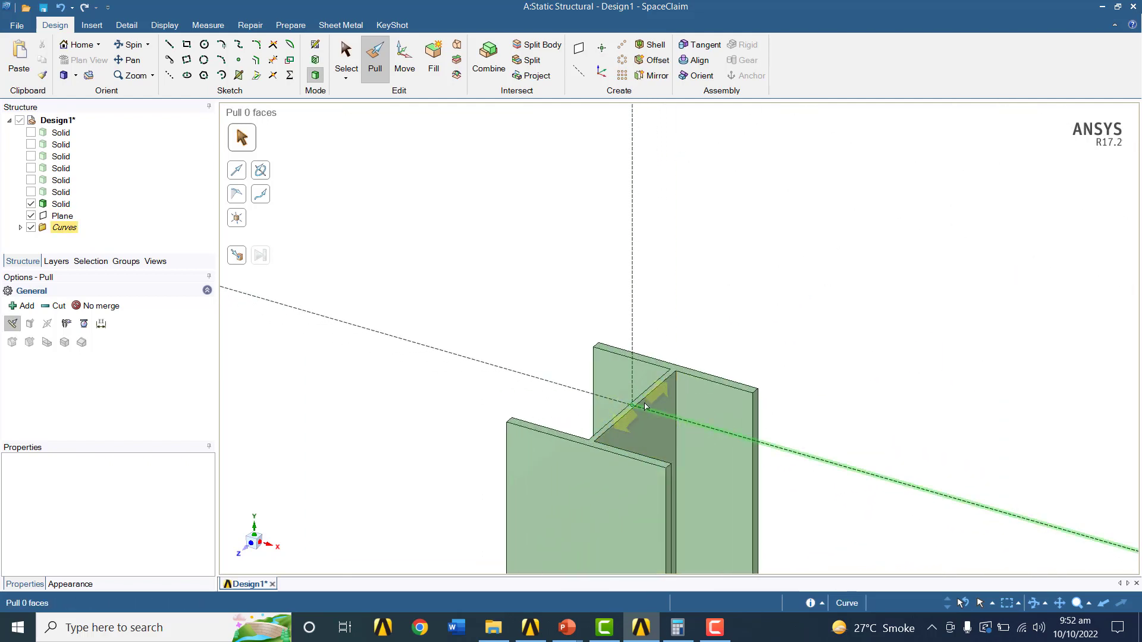
left_click(639, 393)
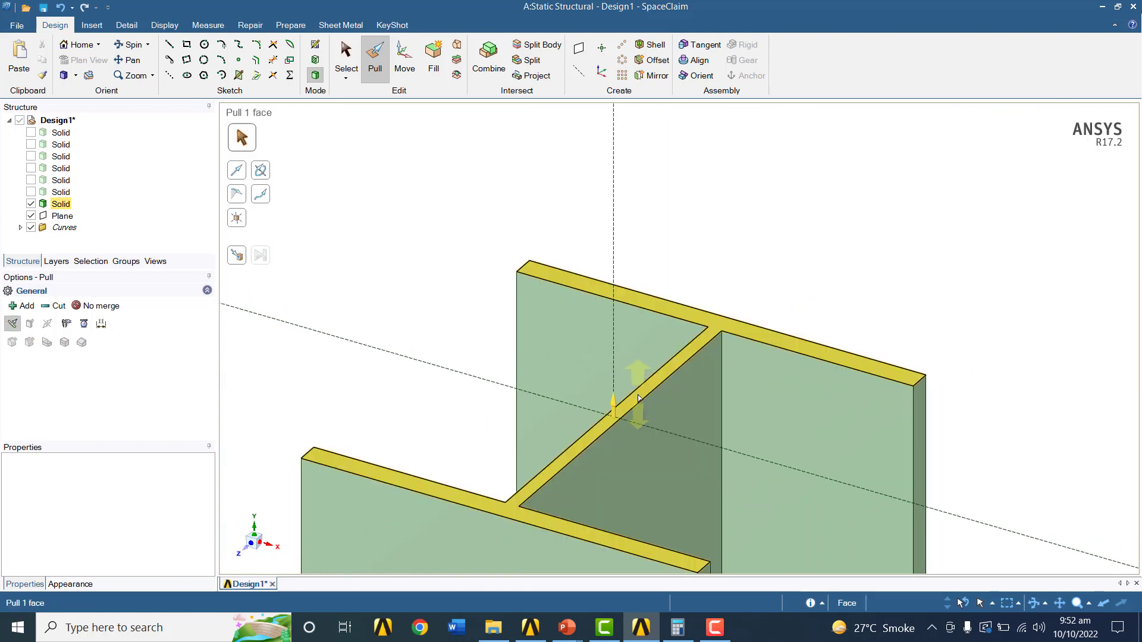
left_click(638, 397)
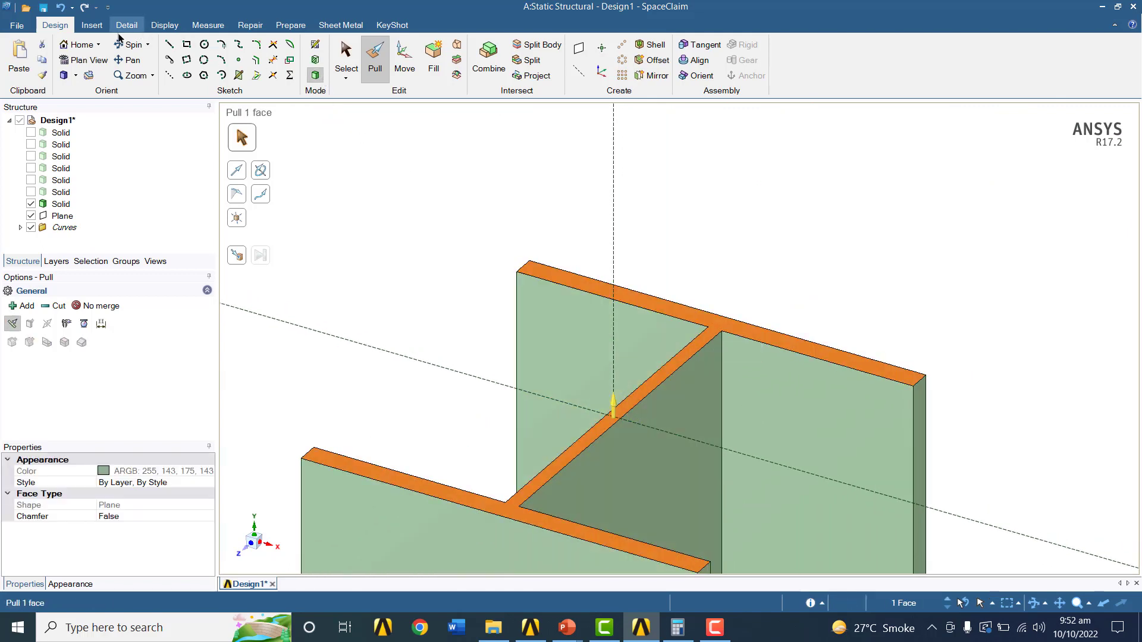
left_click(77, 44)
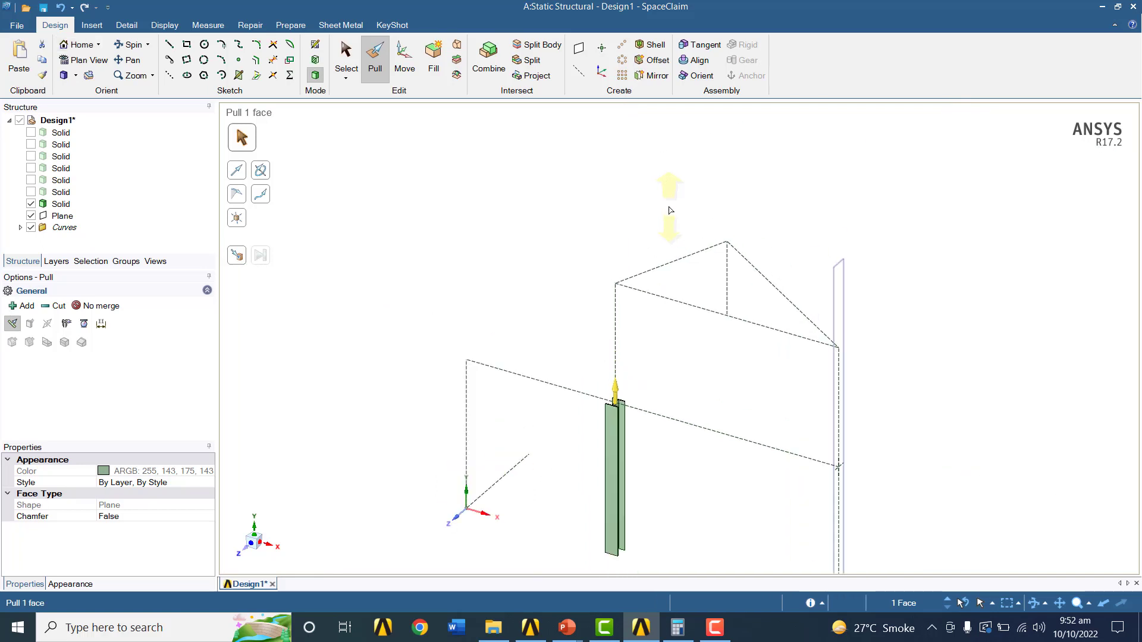
scroll(669, 210, "up", 3)
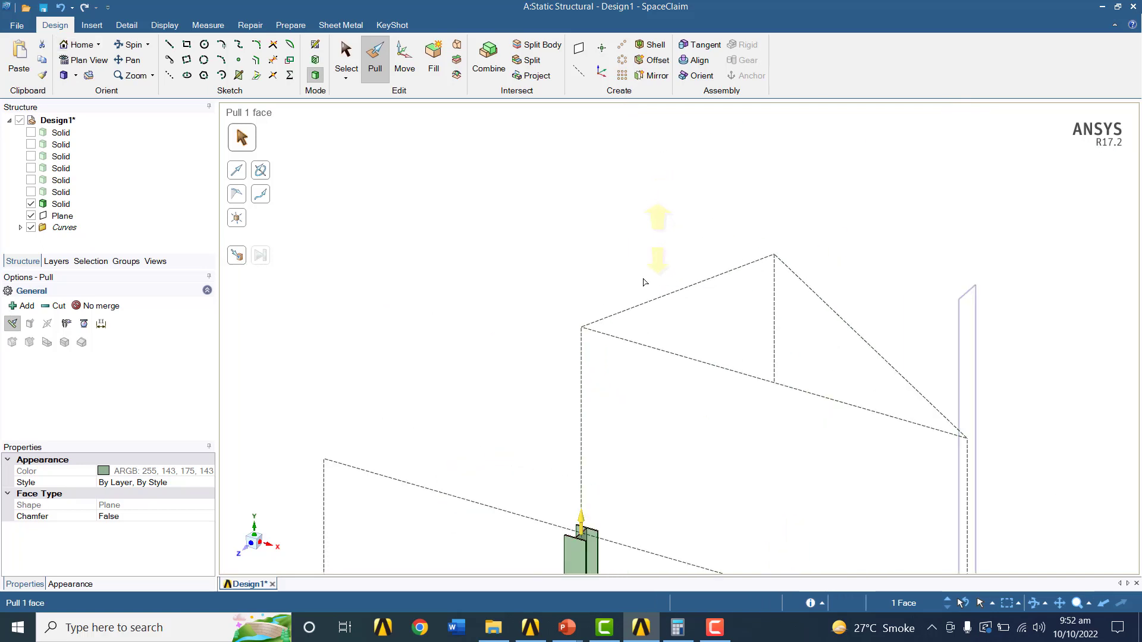
left_click(241, 257)
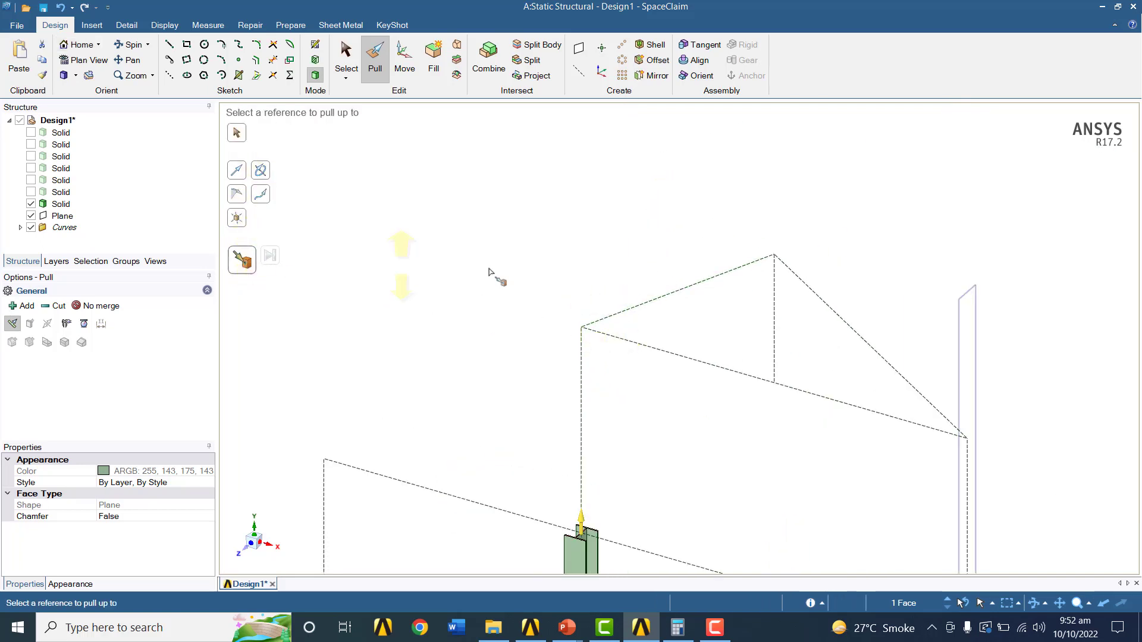
left_click(581, 328)
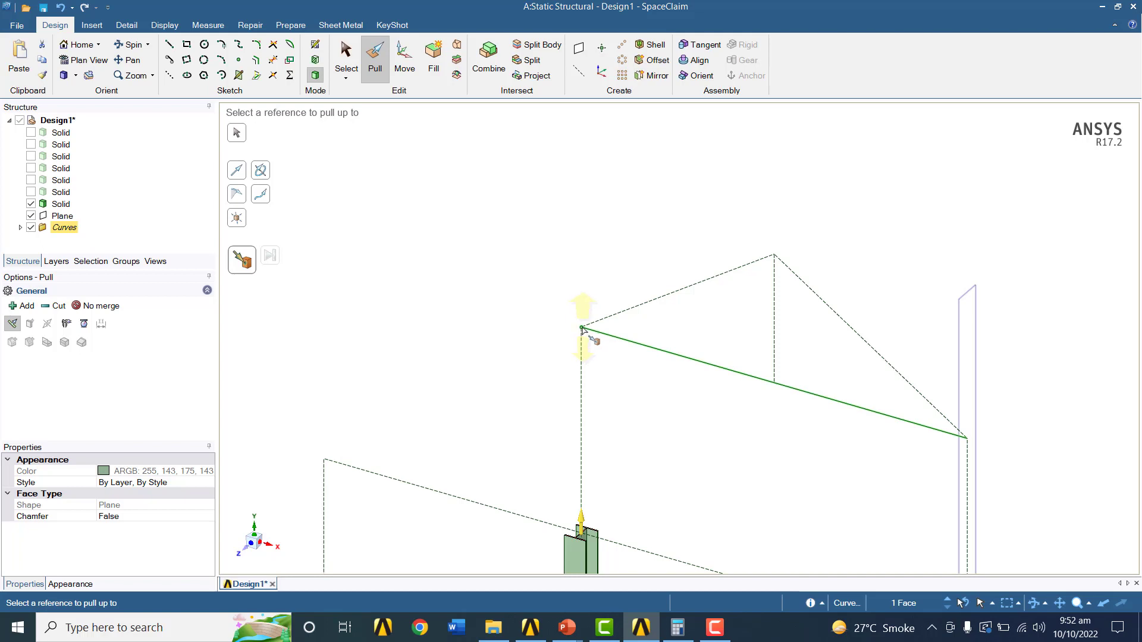
Show the right column solid and hide the extended middle column
scroll(767, 417, "down", 4)
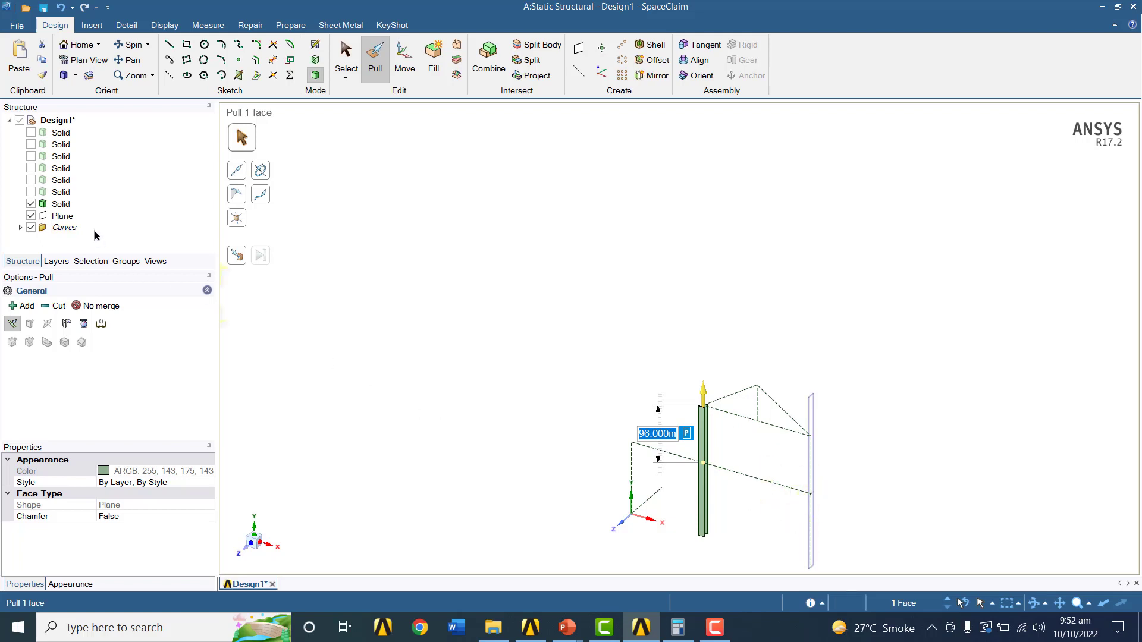
left_click(31, 180)
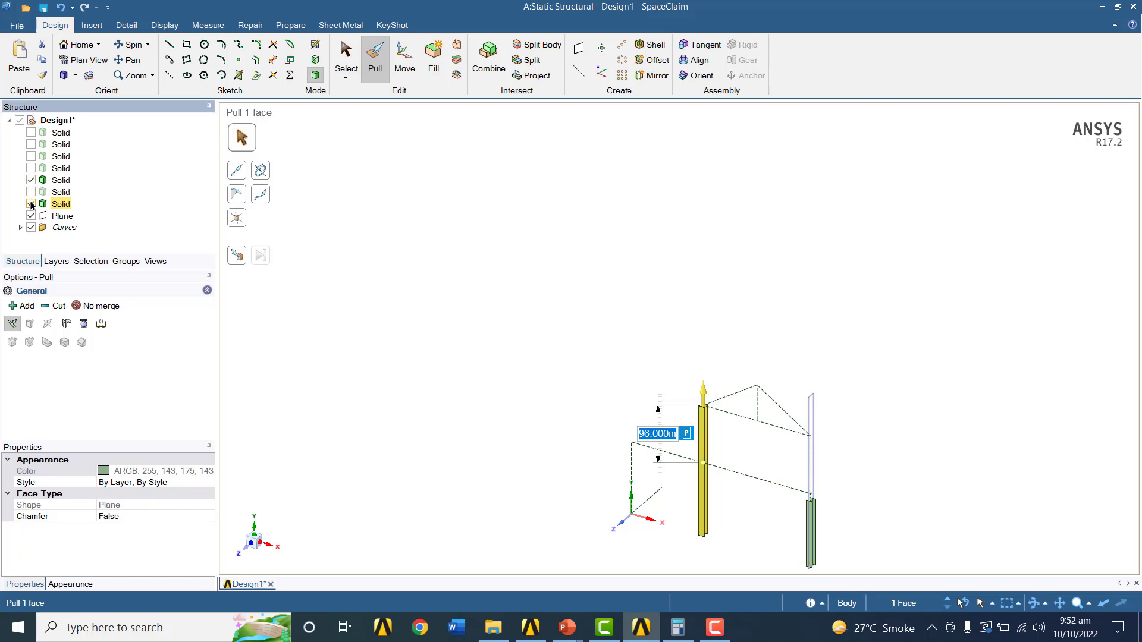
left_click(31, 204)
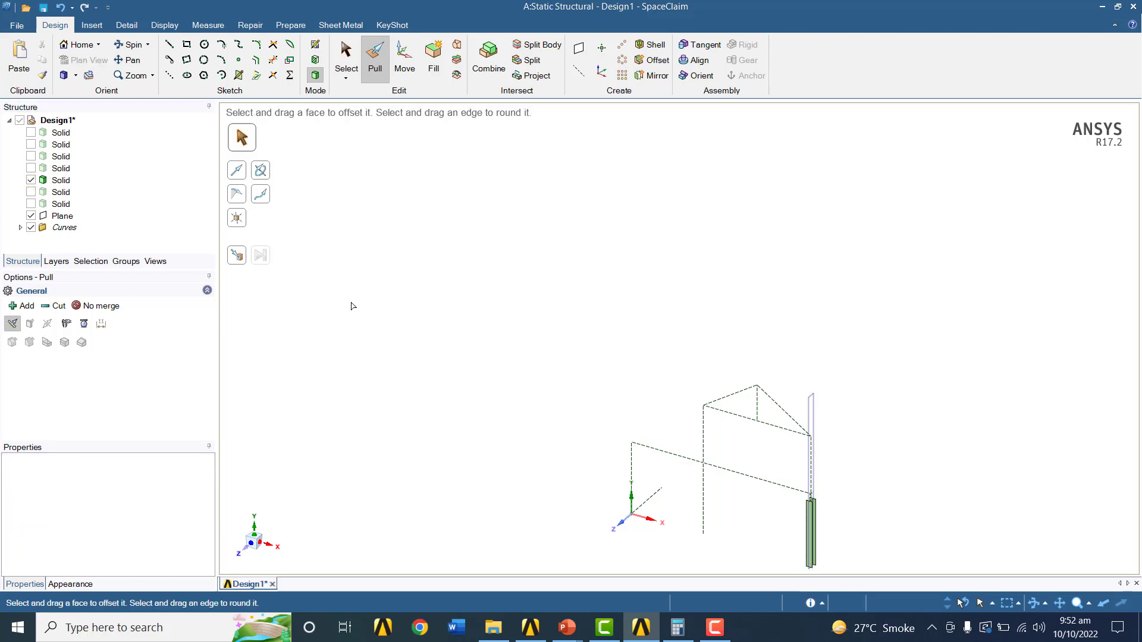
Pull the right column's top end face up to the right corner of the roof triangle
scroll(820, 481, "up", 10)
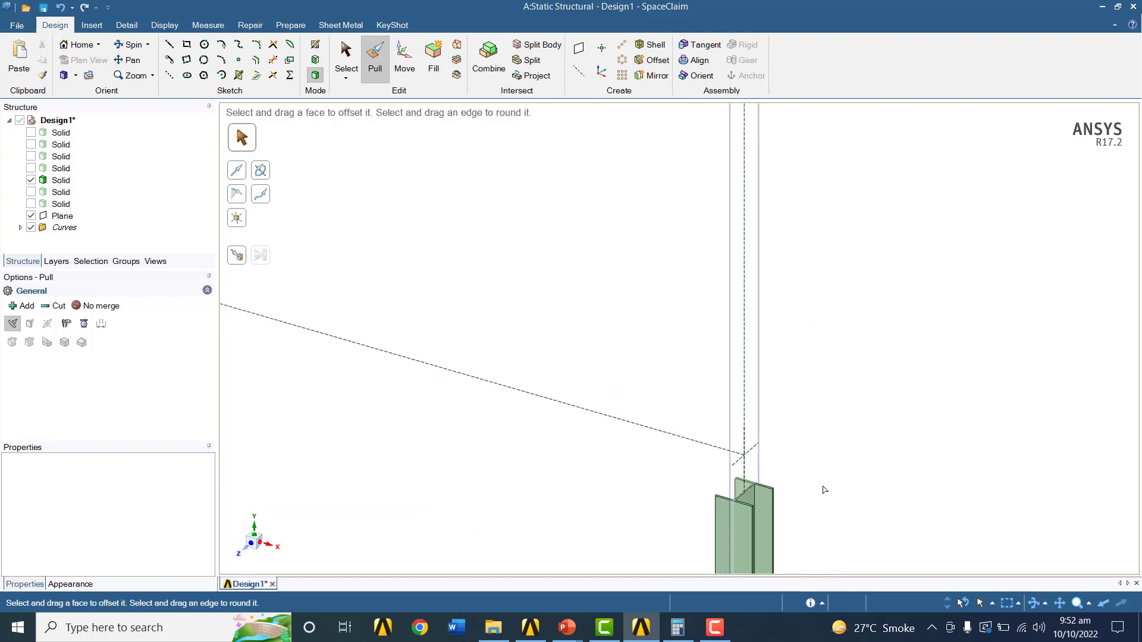
scroll(699, 518, "up", 5)
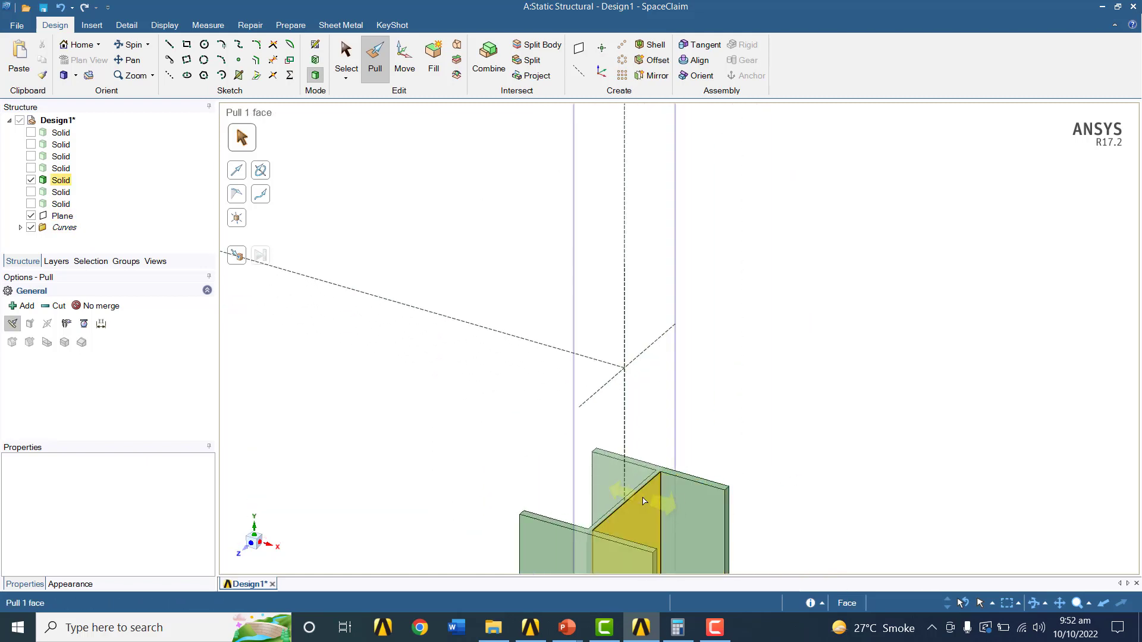
left_click(674, 459)
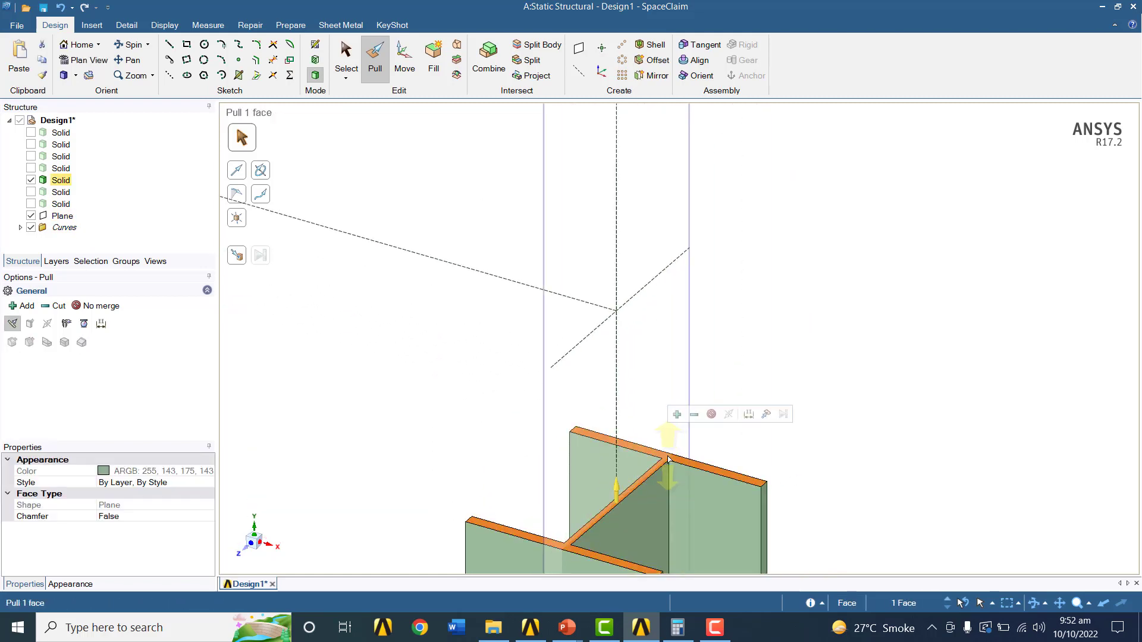
left_click(77, 46)
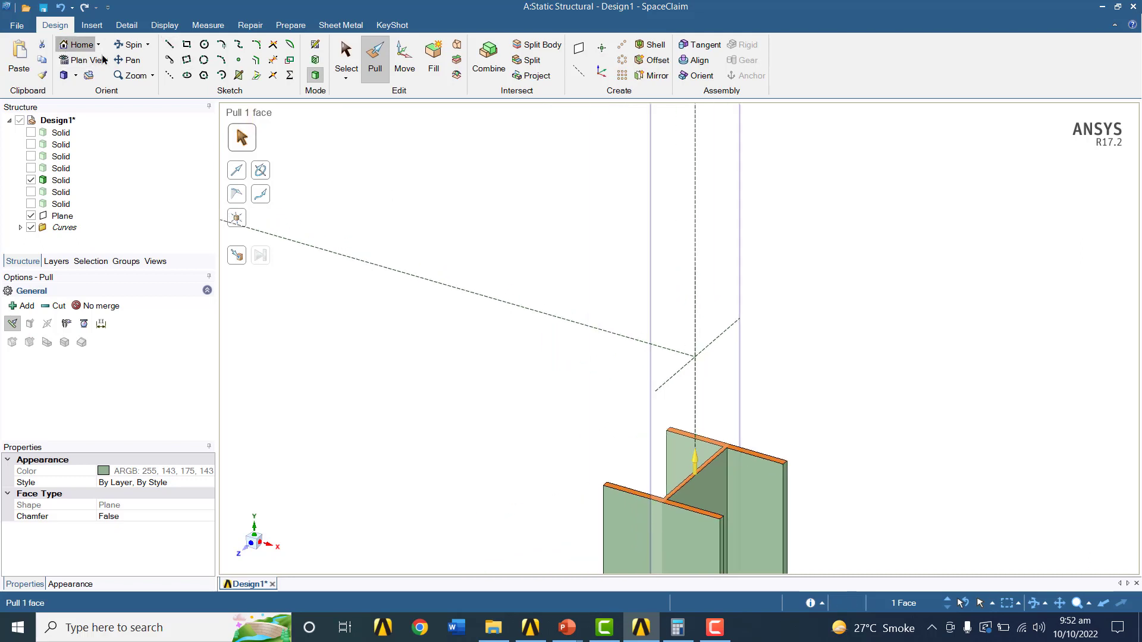
left_click(240, 257)
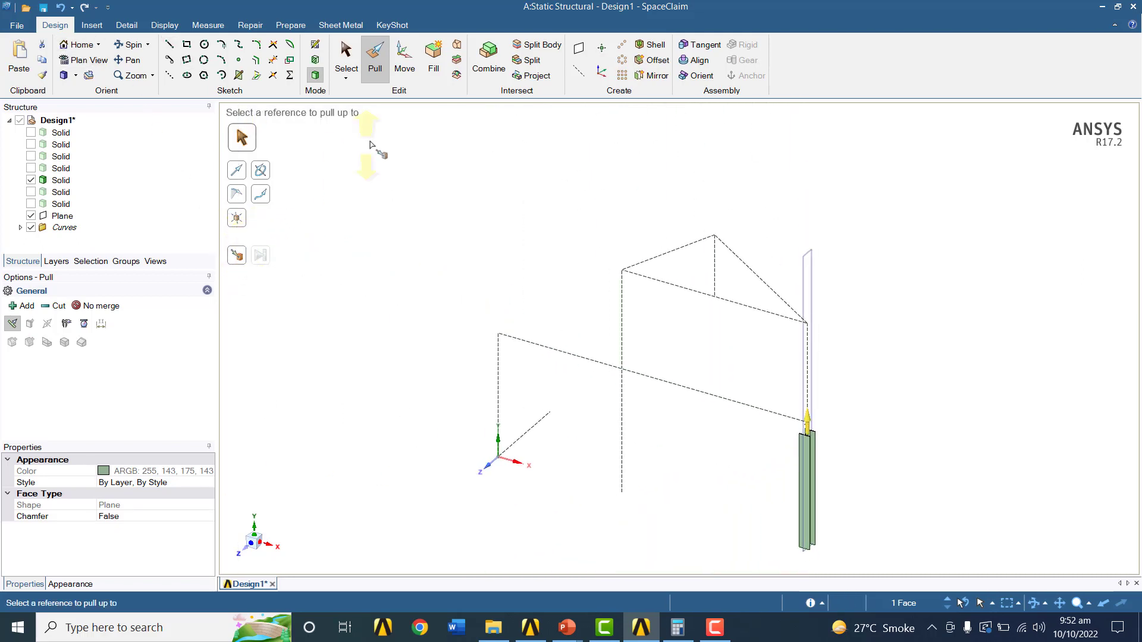
scroll(751, 289, "up", 3)
scroll(861, 344, "up", 3)
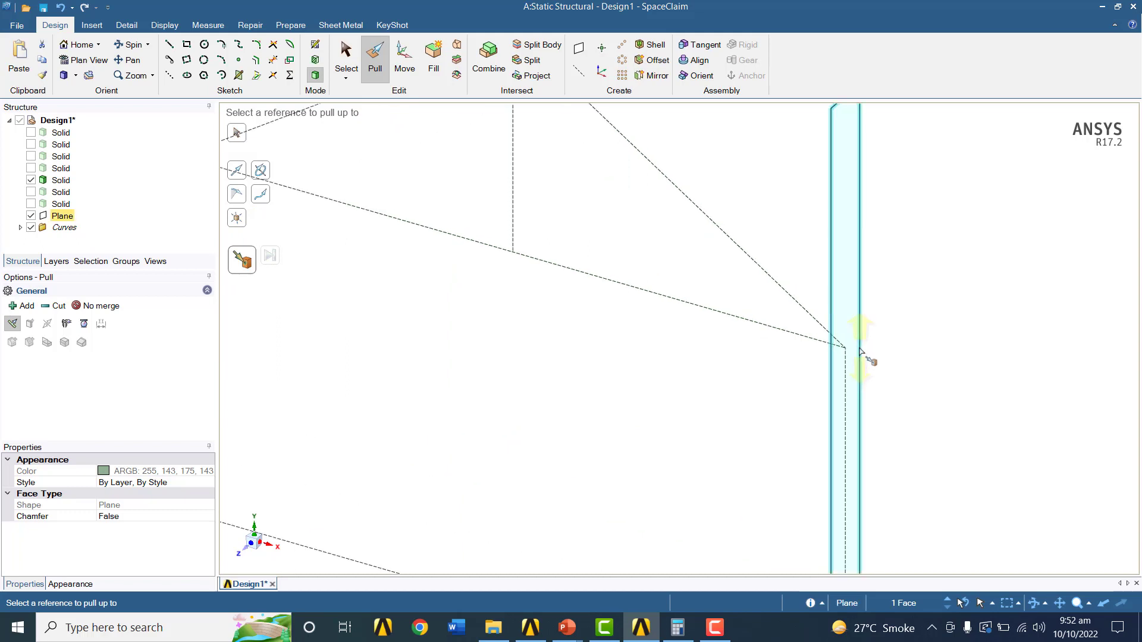
scroll(846, 351, "up", 2)
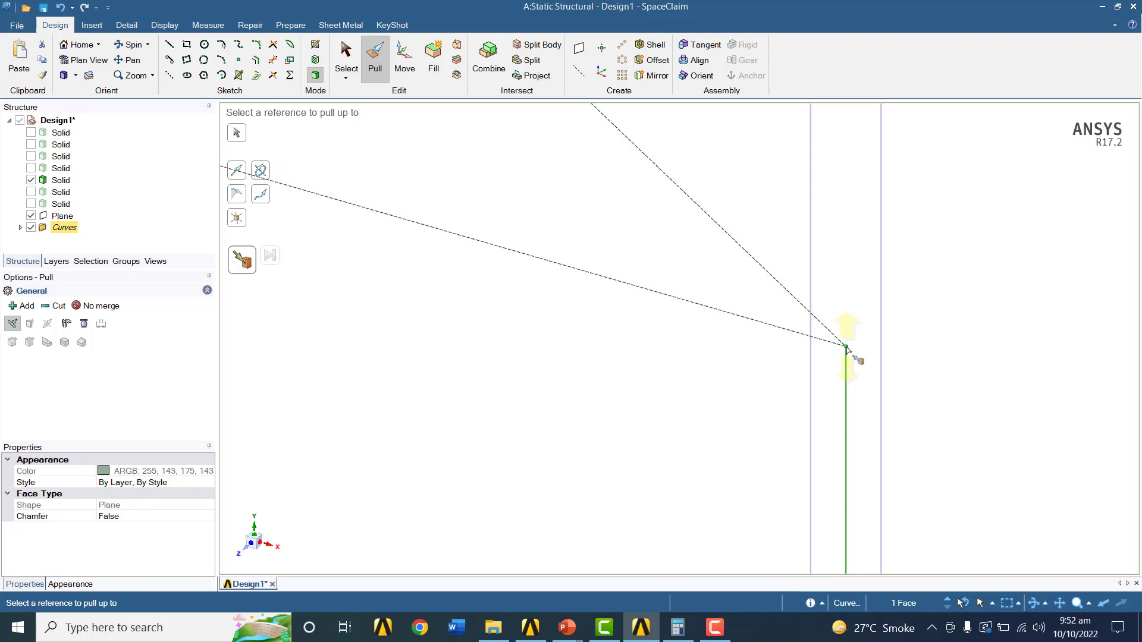
left_click(846, 348)
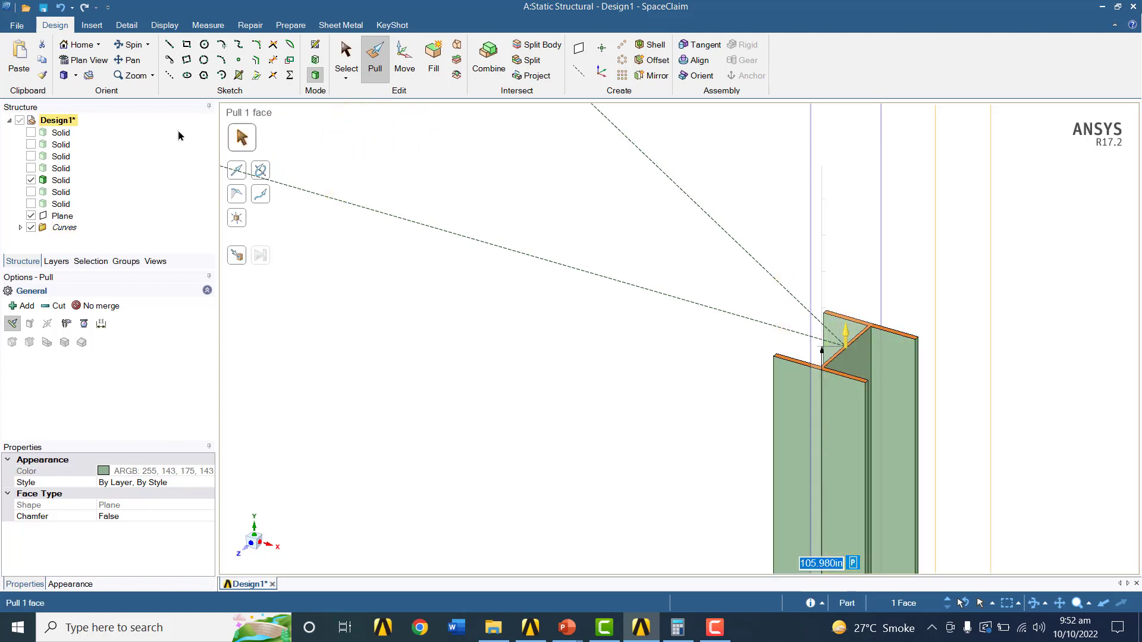
Show all seven I-beam solids together to display the complete frame
left_click(78, 44)
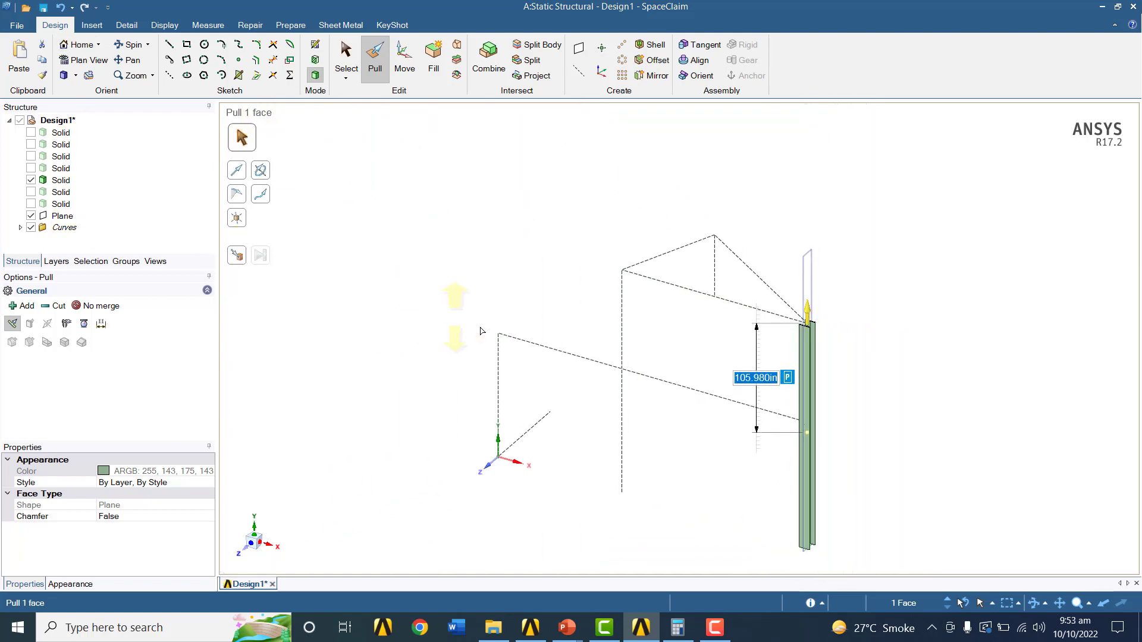
left_click(31, 180)
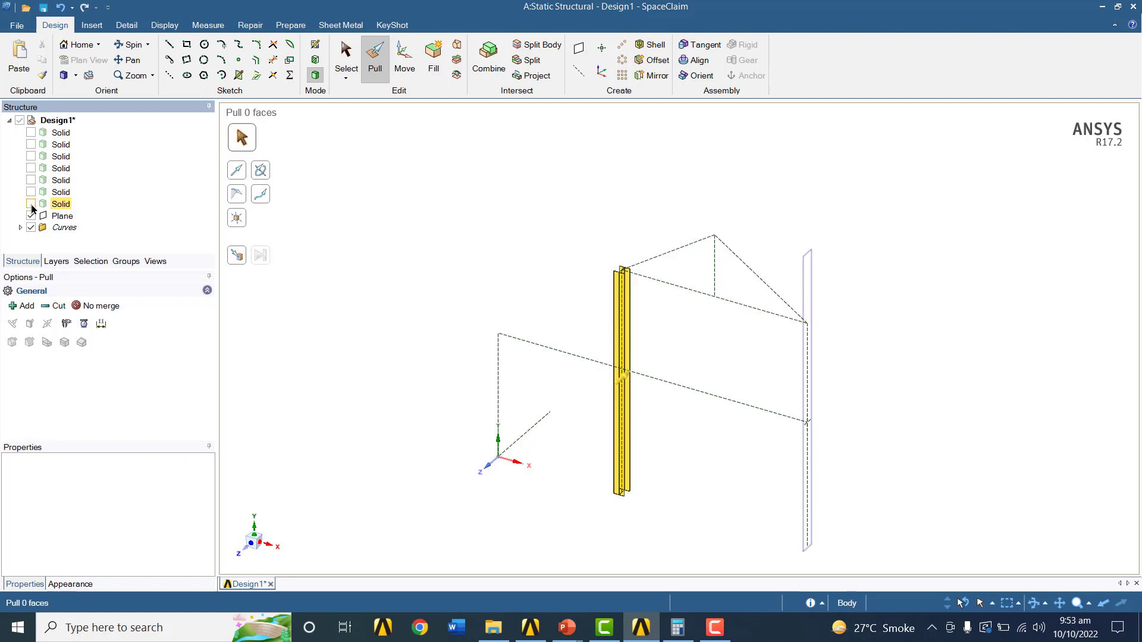
left_click(31, 133)
left_click(31, 145)
left_click(31, 156)
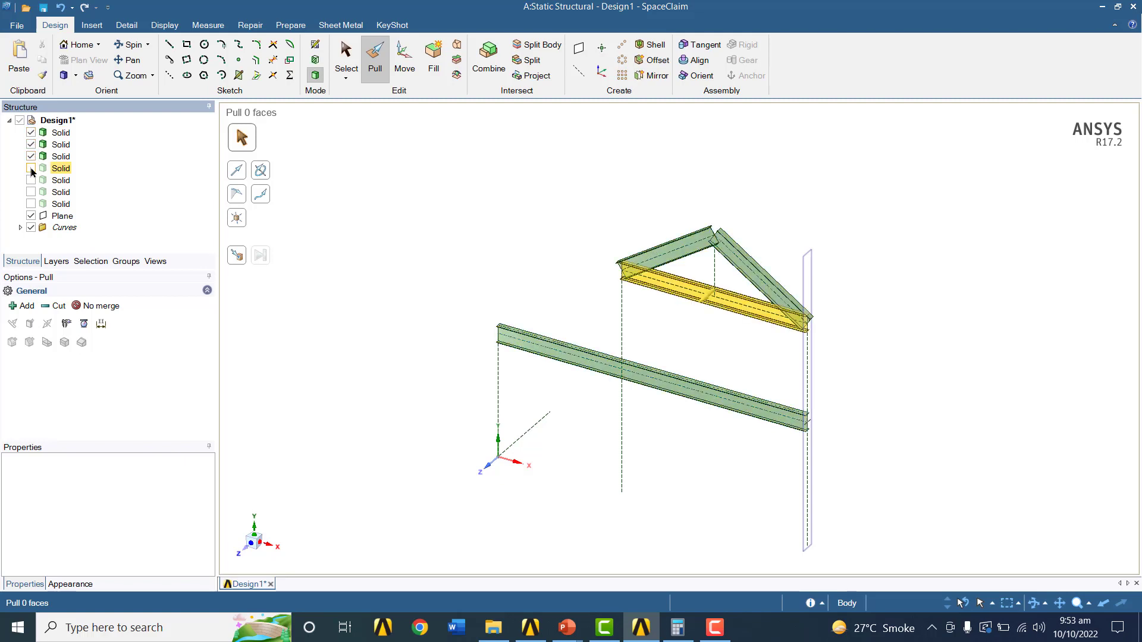
left_click(31, 169)
left_click(31, 180)
left_click(31, 192)
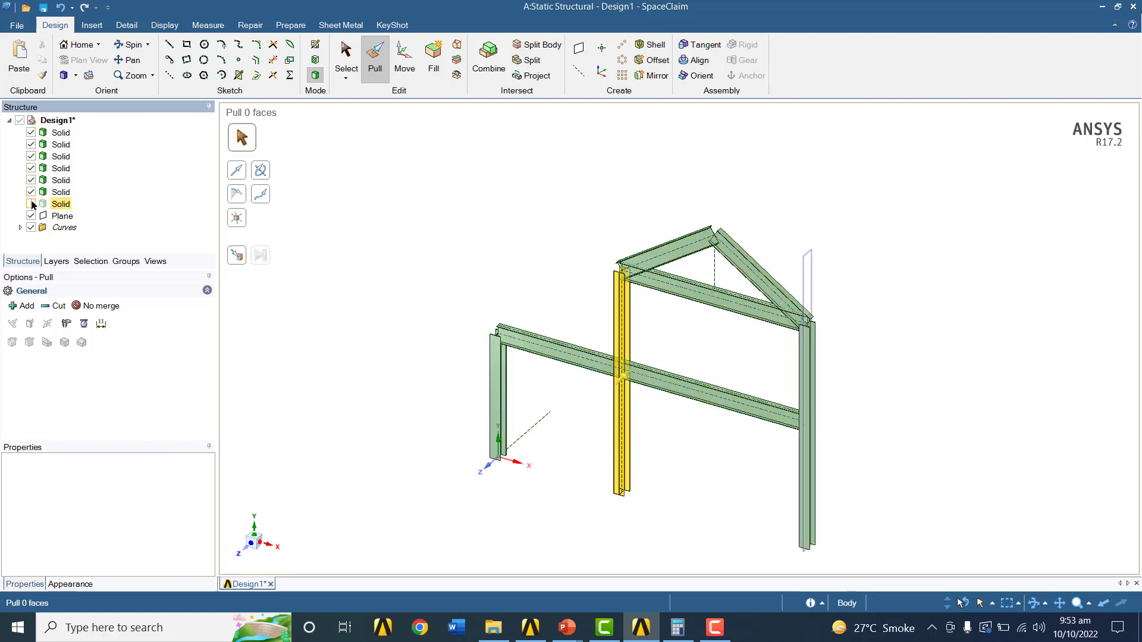
left_click(31, 204)
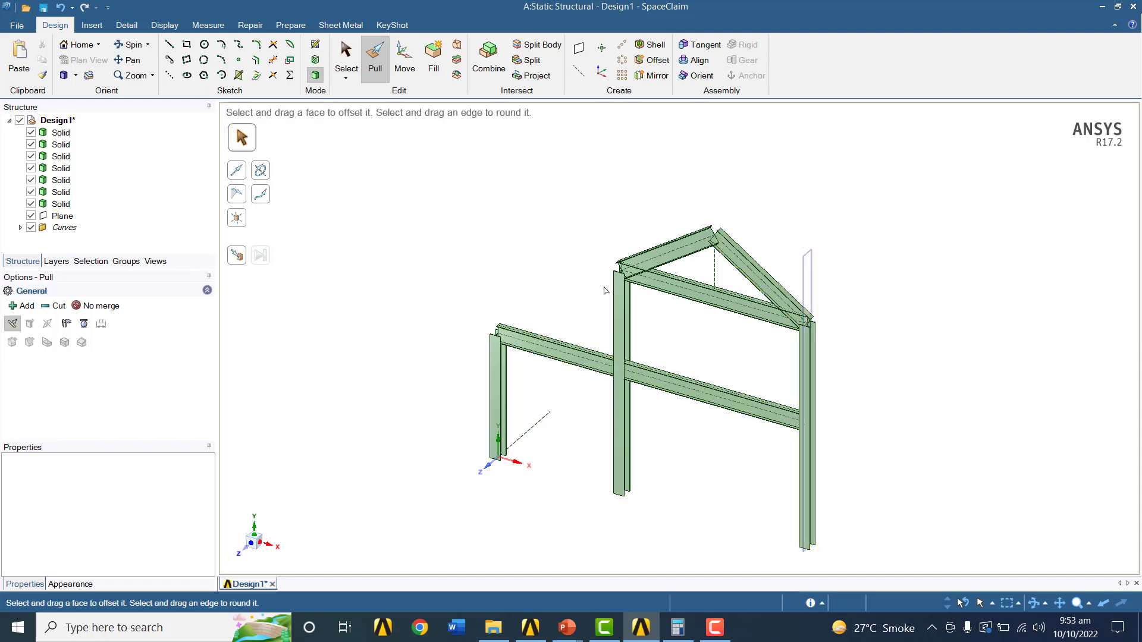
Select all seven I-beam solids and merge them into a single body with Combine
left_click(61, 132)
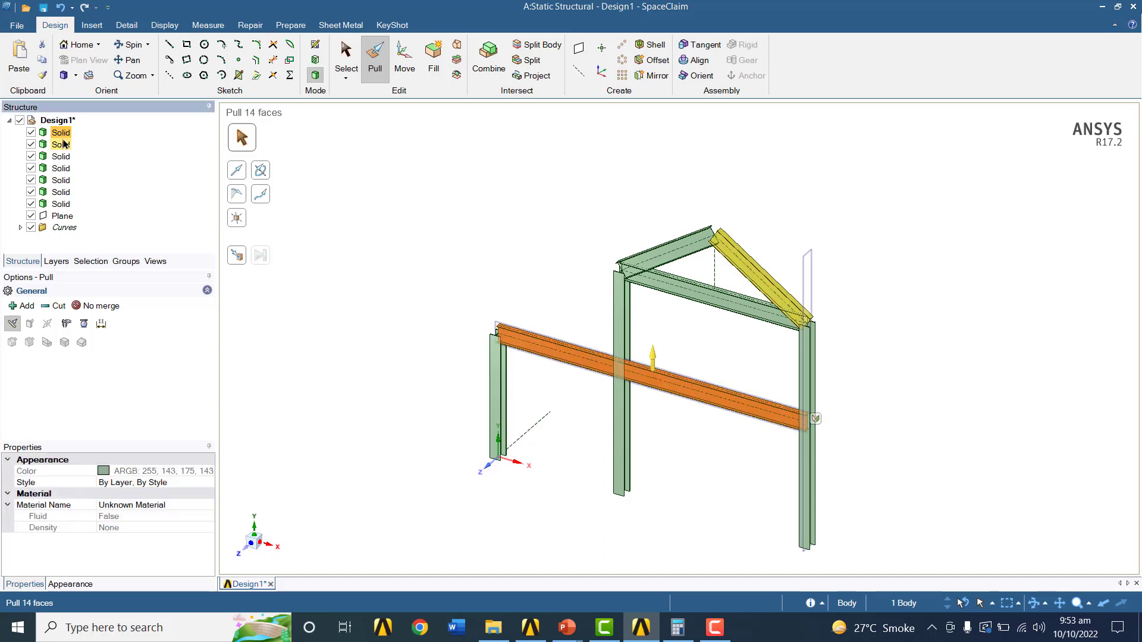
left_click(63, 144, "ctrl")
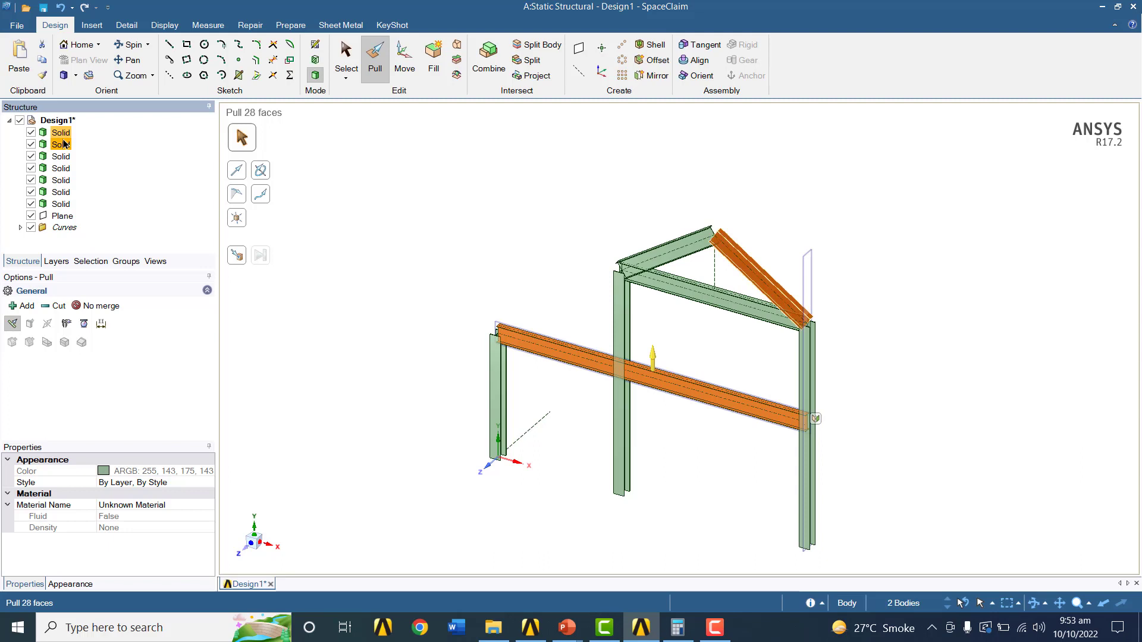
left_click(62, 204, "shift")
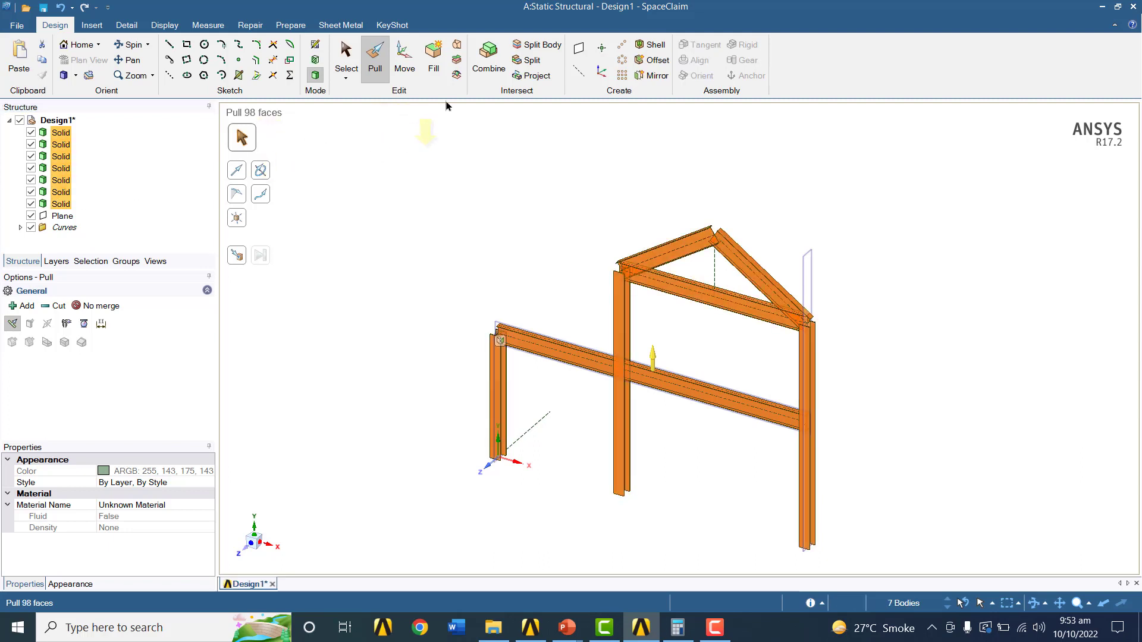
left_click(486, 56)
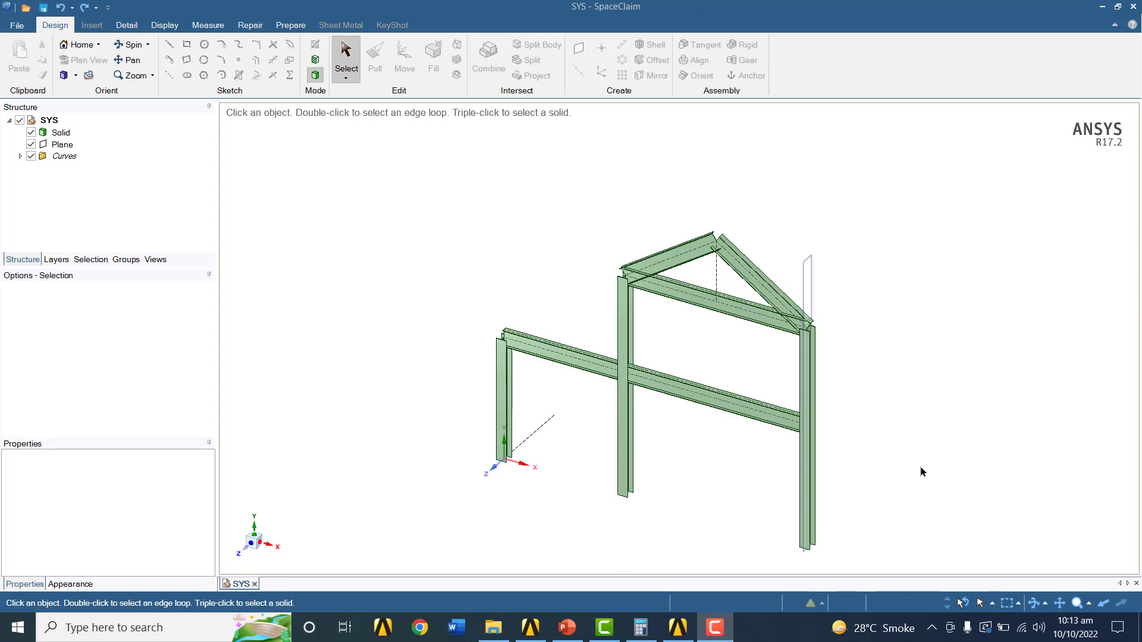
Split the right column's outer flange face across its width at the height of the dashed construction line, working in the Right view
mouse_move(899, 443)
middle_mouse_down()
mouse_move(882, 426)
mouse_move(772, 416)
mouse_move(807, 425)
mouse_move(790, 420)
middle_mouse_up()
scroll(785, 420, "up", 3)
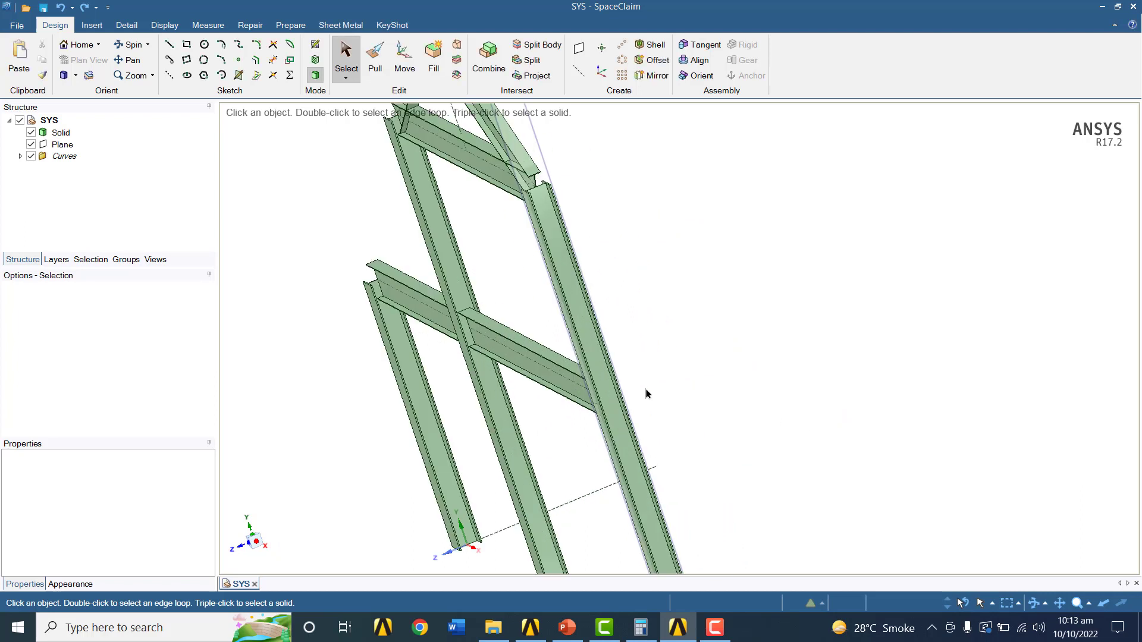
left_click(609, 394)
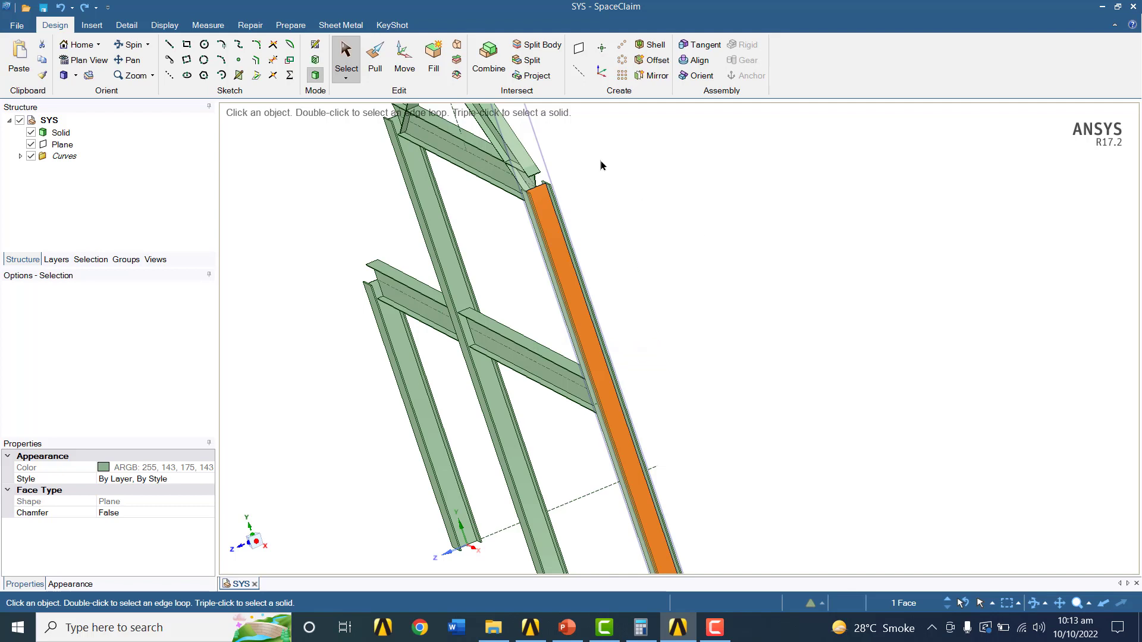
left_click(532, 62)
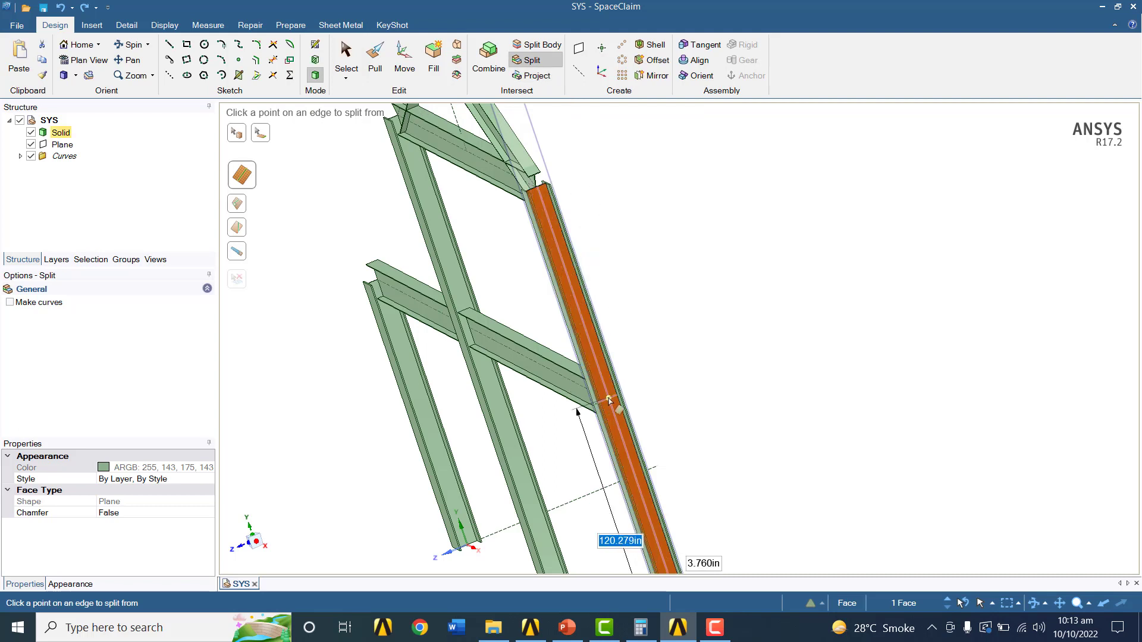
left_click(76, 75)
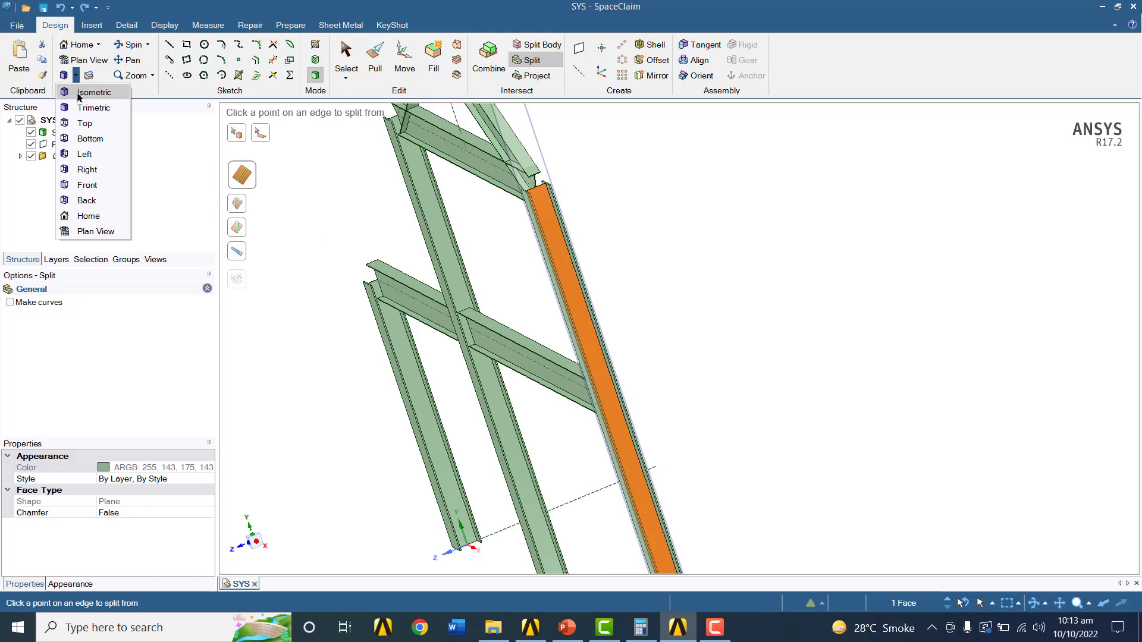
left_click(86, 170)
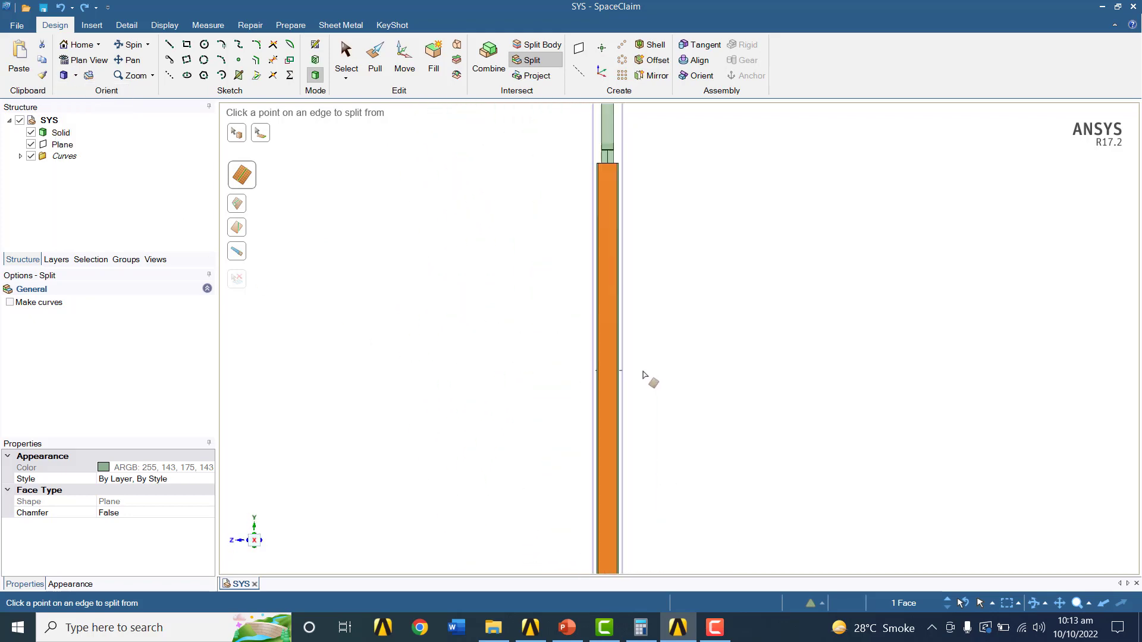
scroll(629, 376, "up", 1)
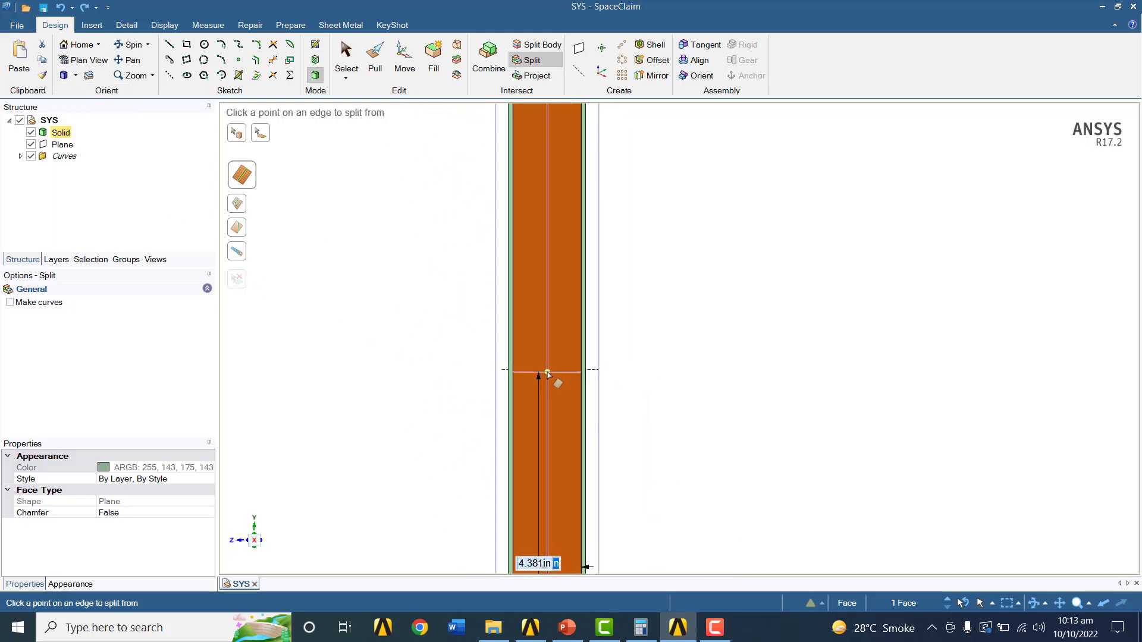
scroll(548, 373, "up", 2)
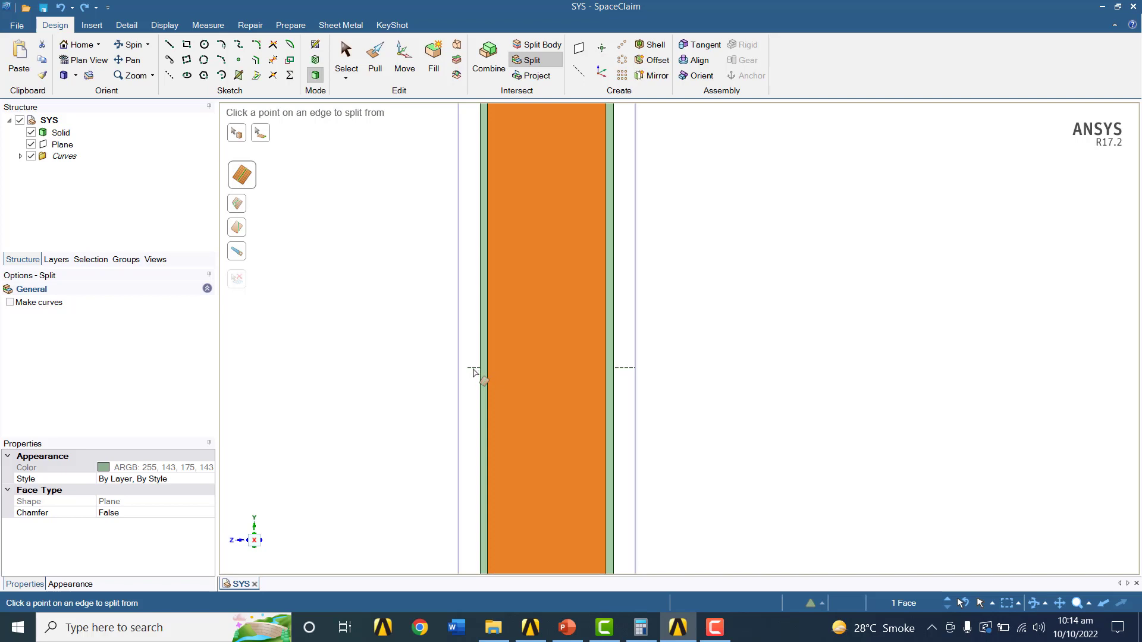
left_click(605, 369)
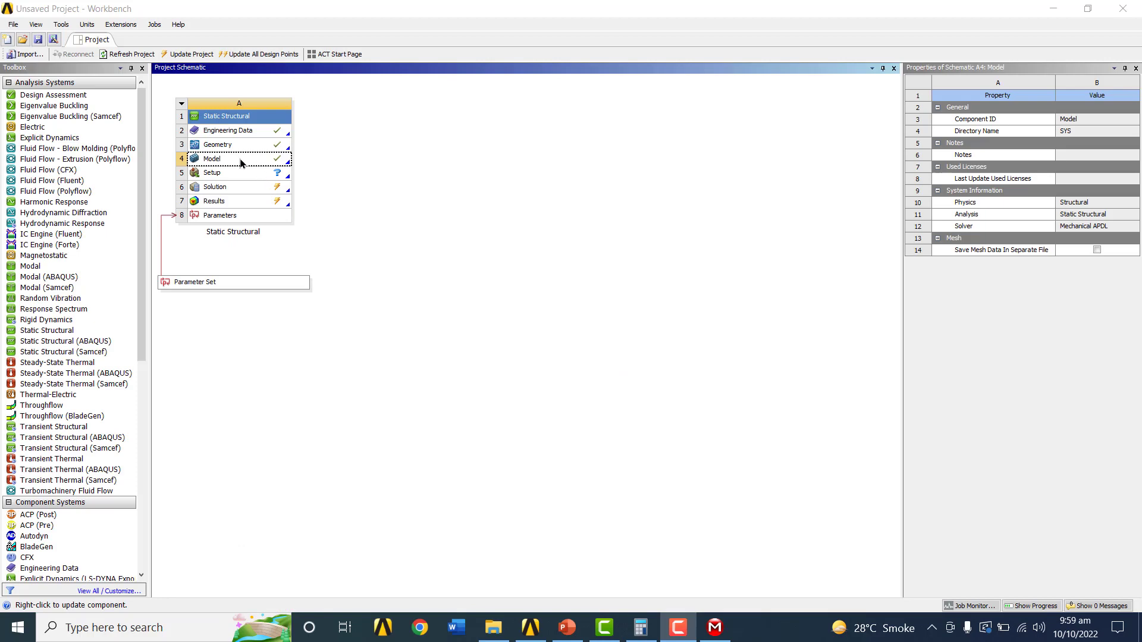
Open the Static Structural system's Model in Mechanical and generate the frame's mesh with the default settings
double_click(240, 160)
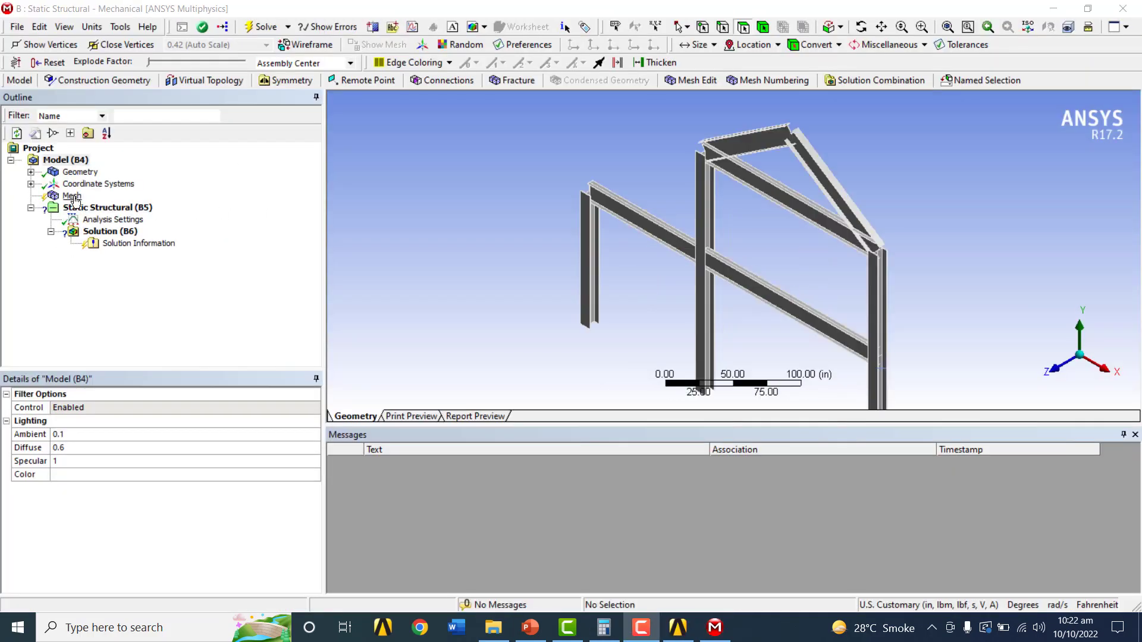
left_click(72, 197)
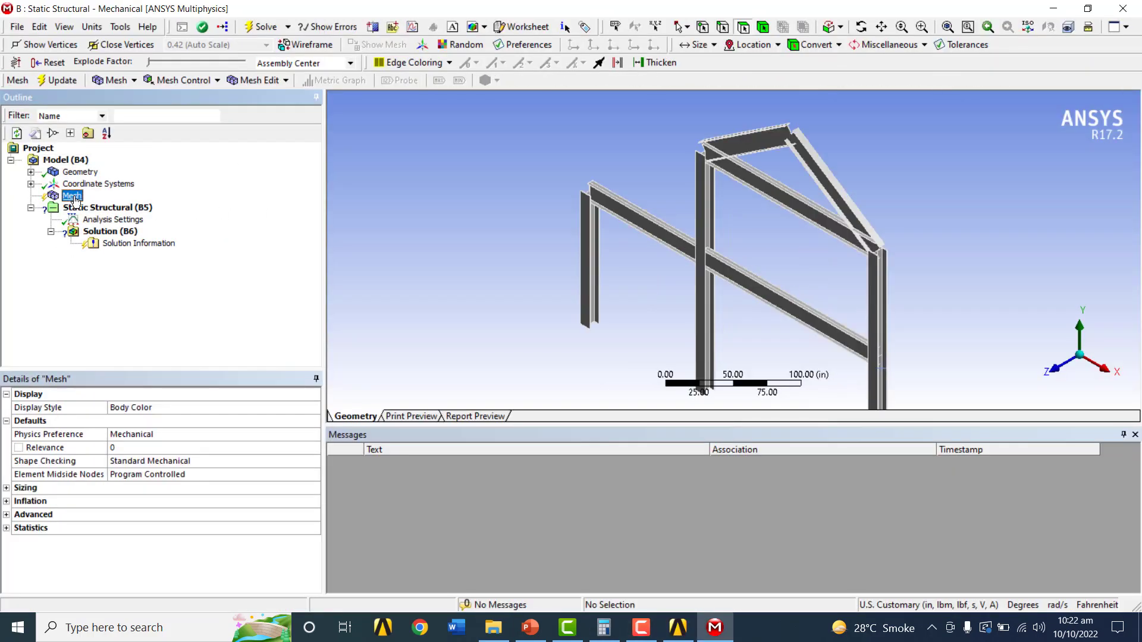
right_click(74, 201)
left_click(114, 248)
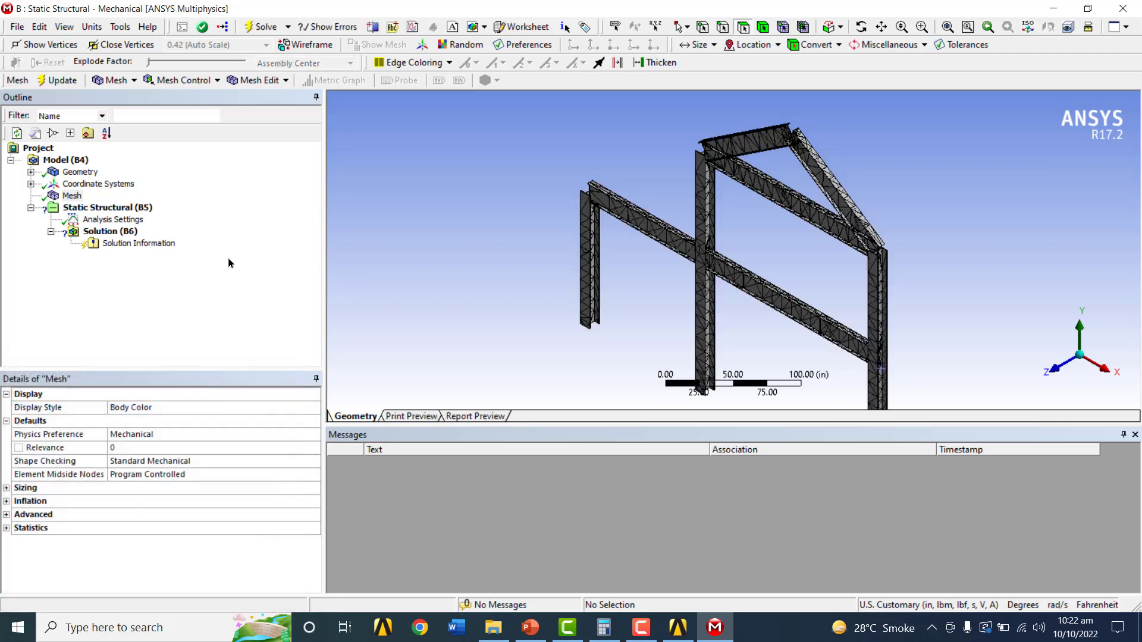
Add a fixed support to the static structural analysis on the bottom end face of the short left column
left_click(130, 209)
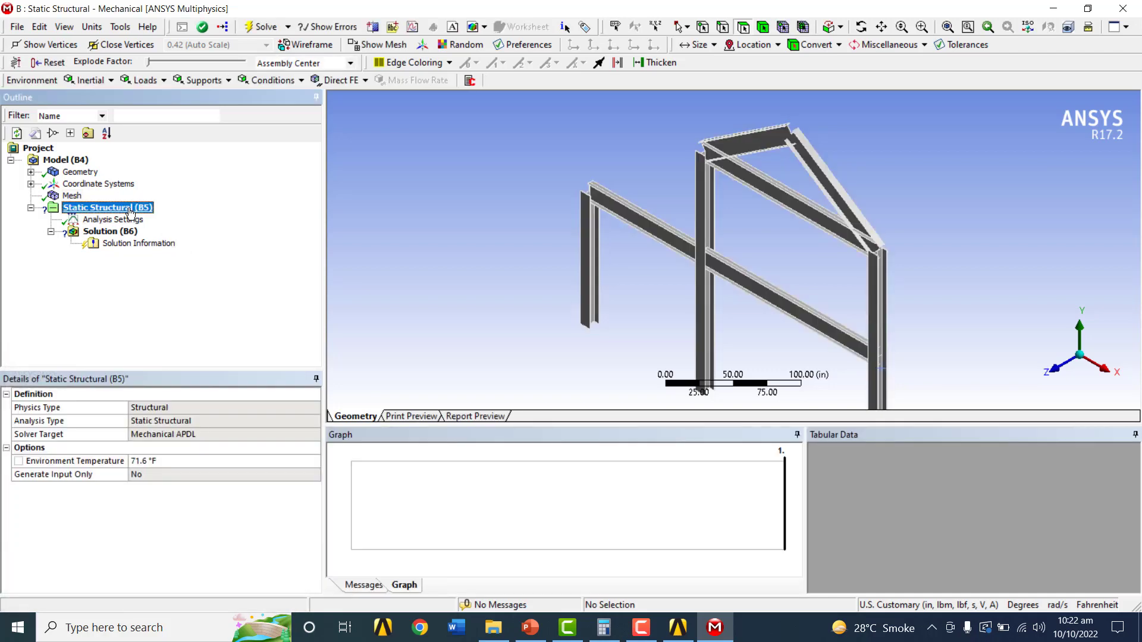
right_click(131, 212)
mouse_move(226, 220)
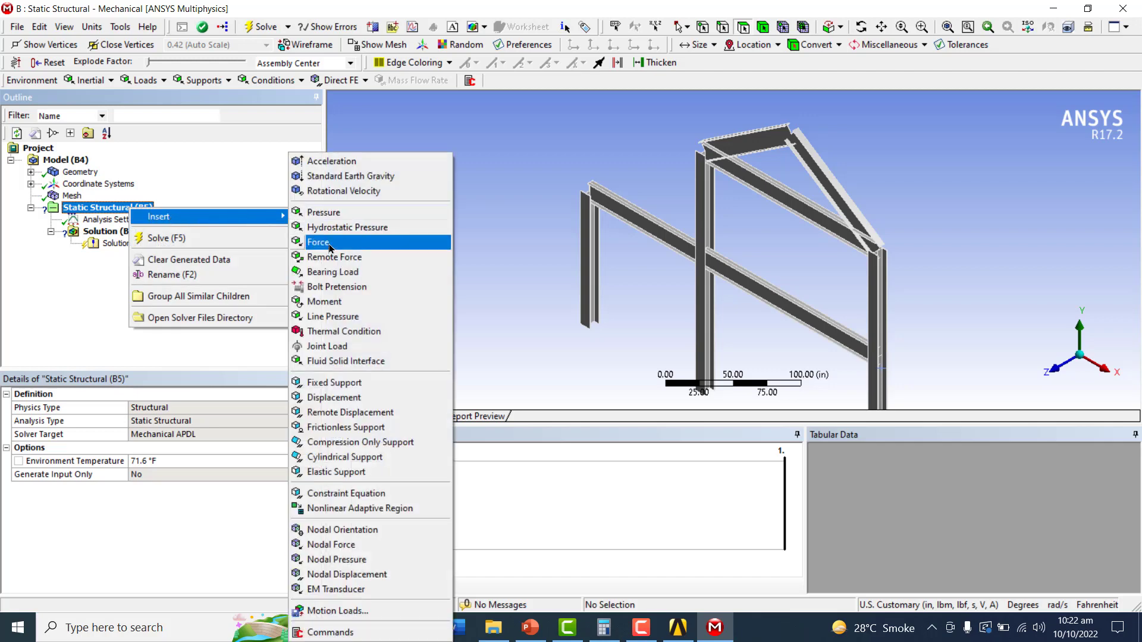
left_click(347, 383)
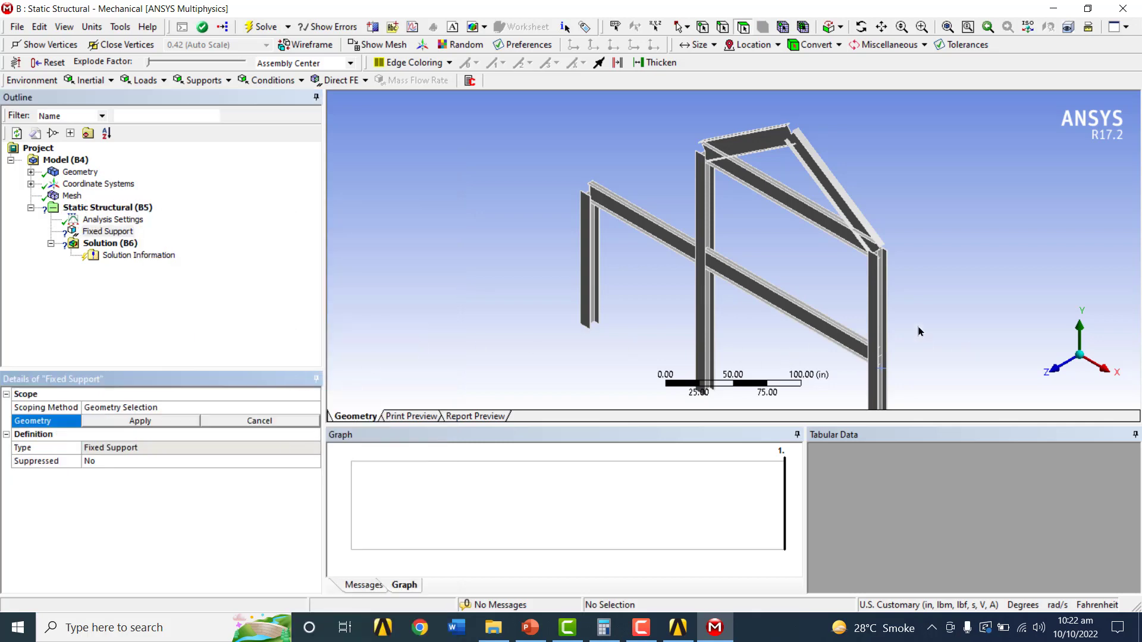
left_click(921, 27)
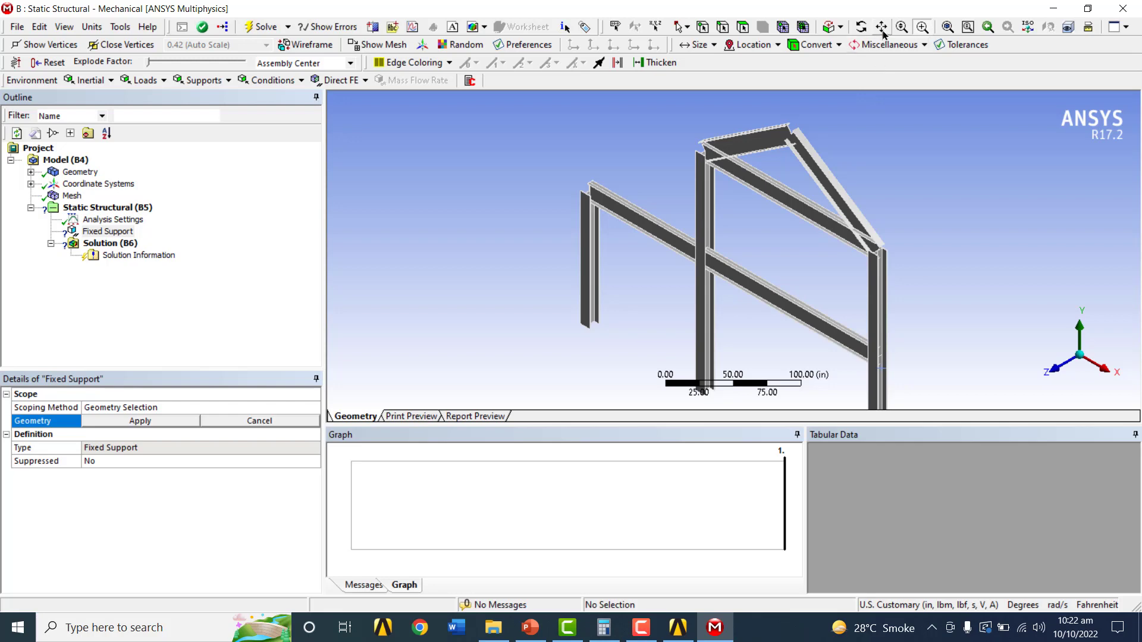
middle_click_drag(773, 279, 799, 168)
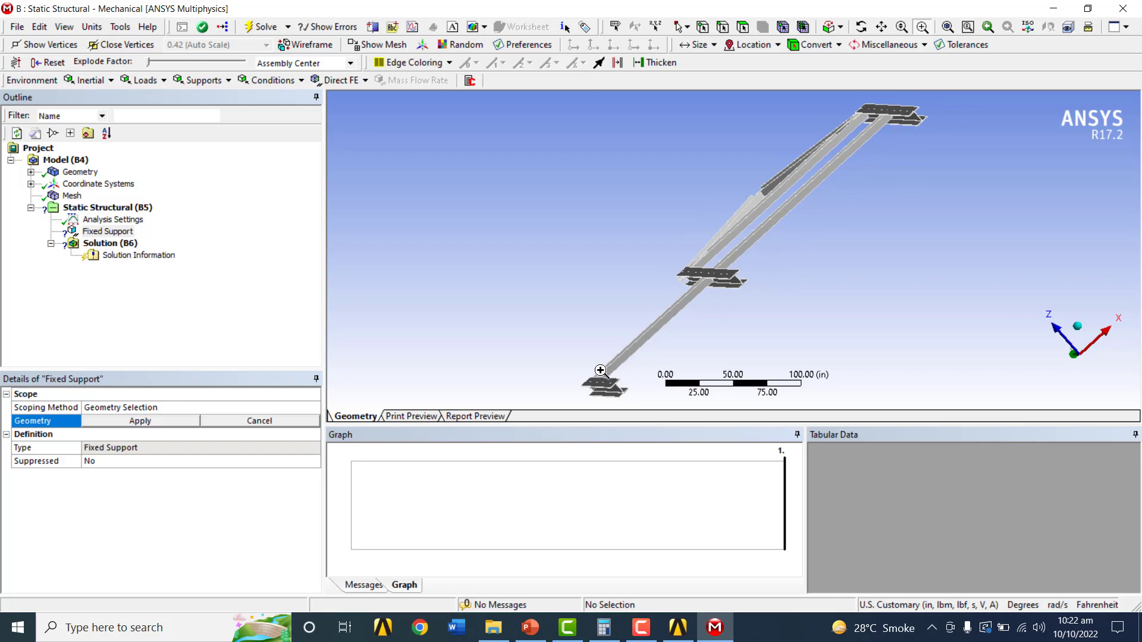
left_click_drag(600, 370, 654, 414)
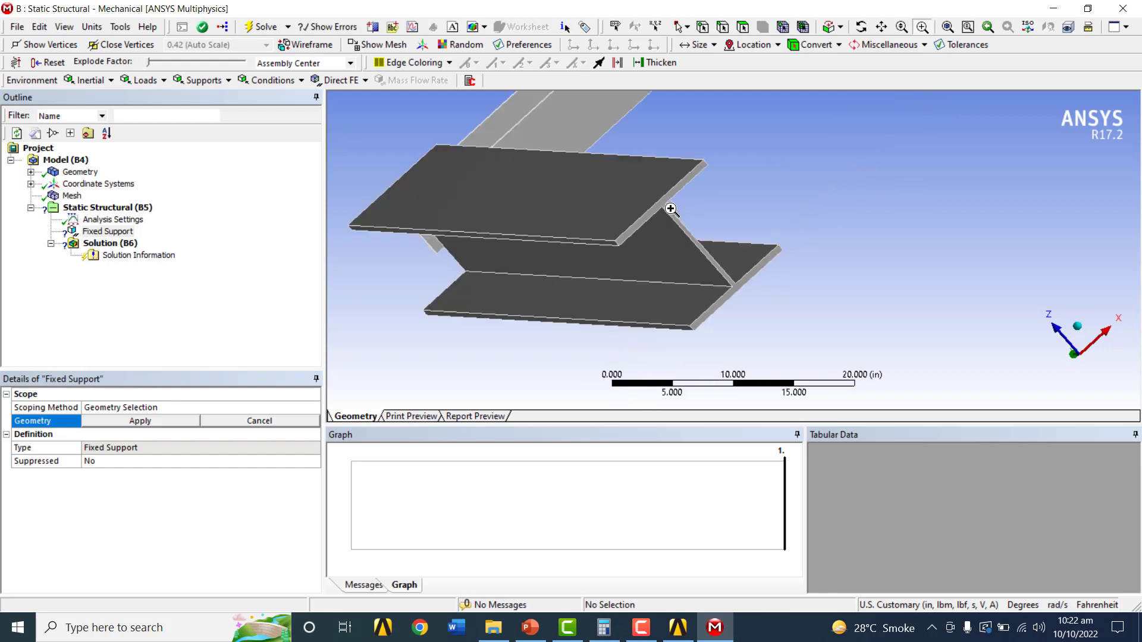
left_click(742, 28)
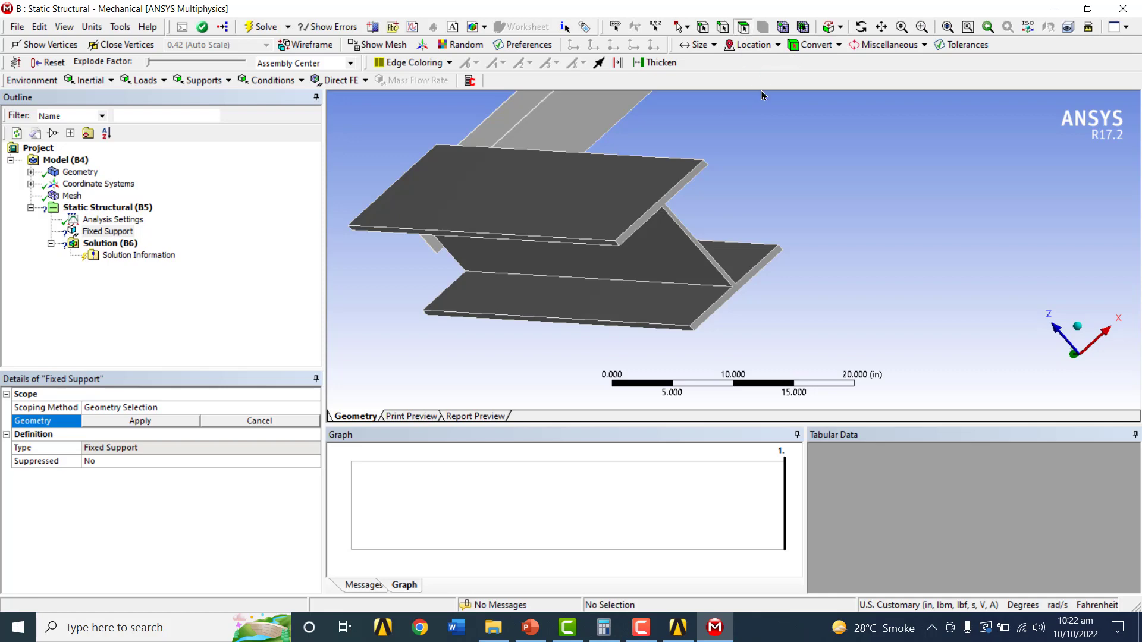
left_click(682, 190)
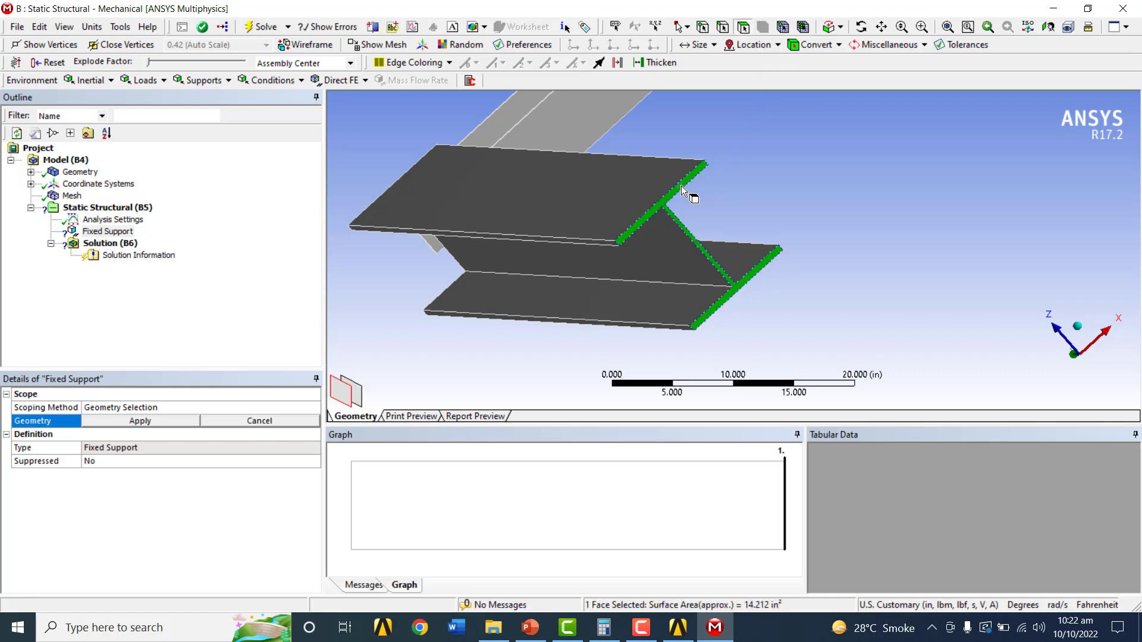
left_click(193, 421)
Add a second fixed support on the bottom end face of the middle column
left_click(104, 208)
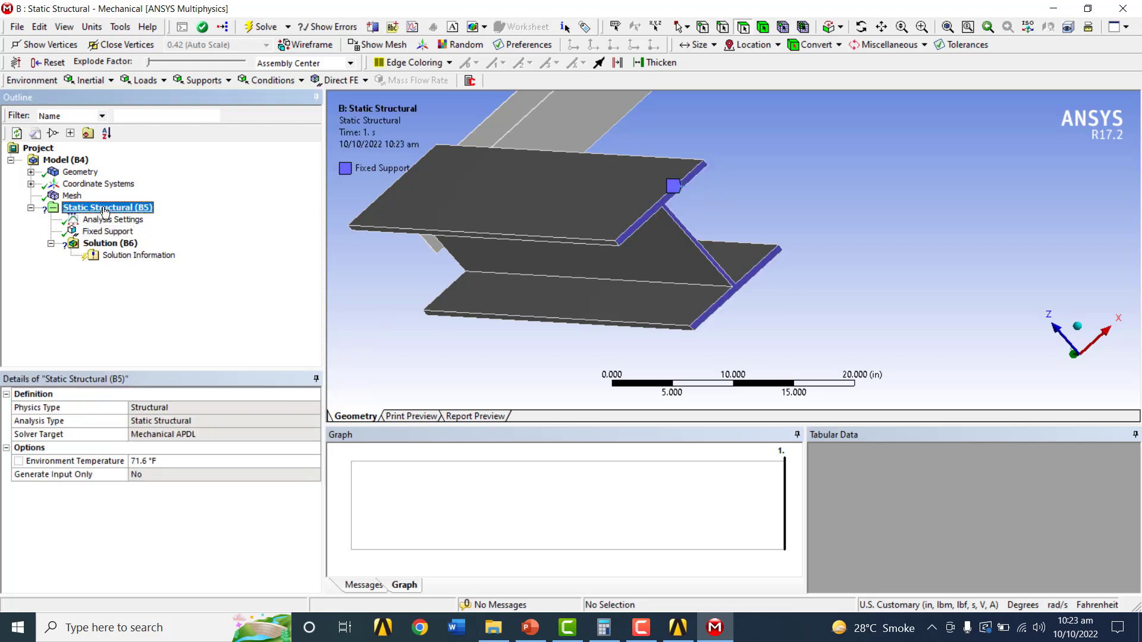
right_click(105, 211)
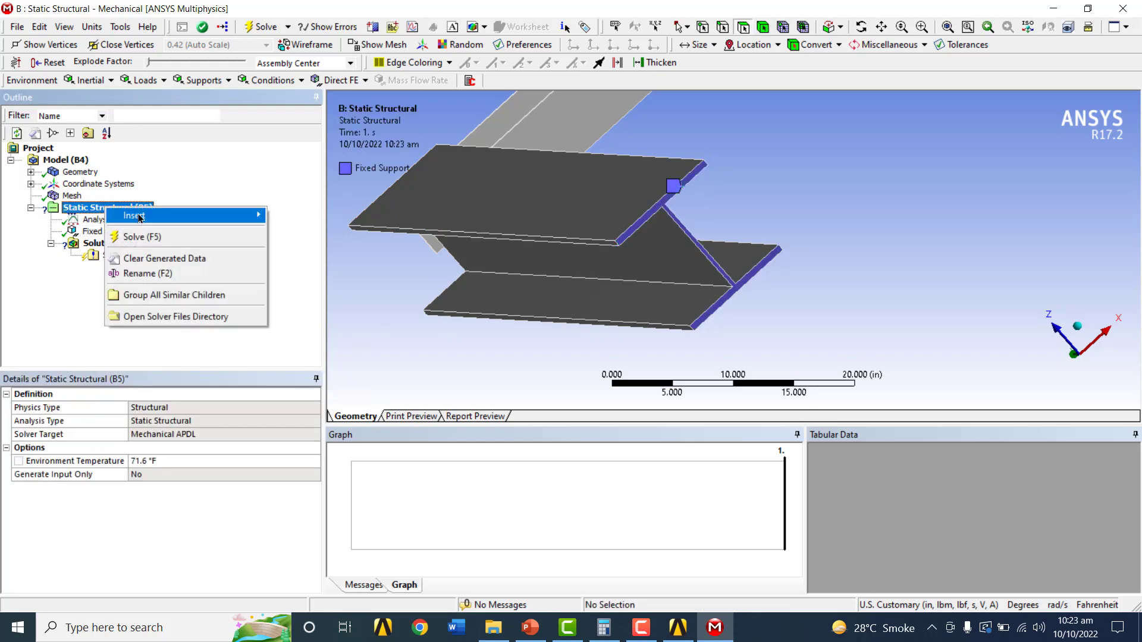
mouse_move(141, 216)
left_click(310, 383)
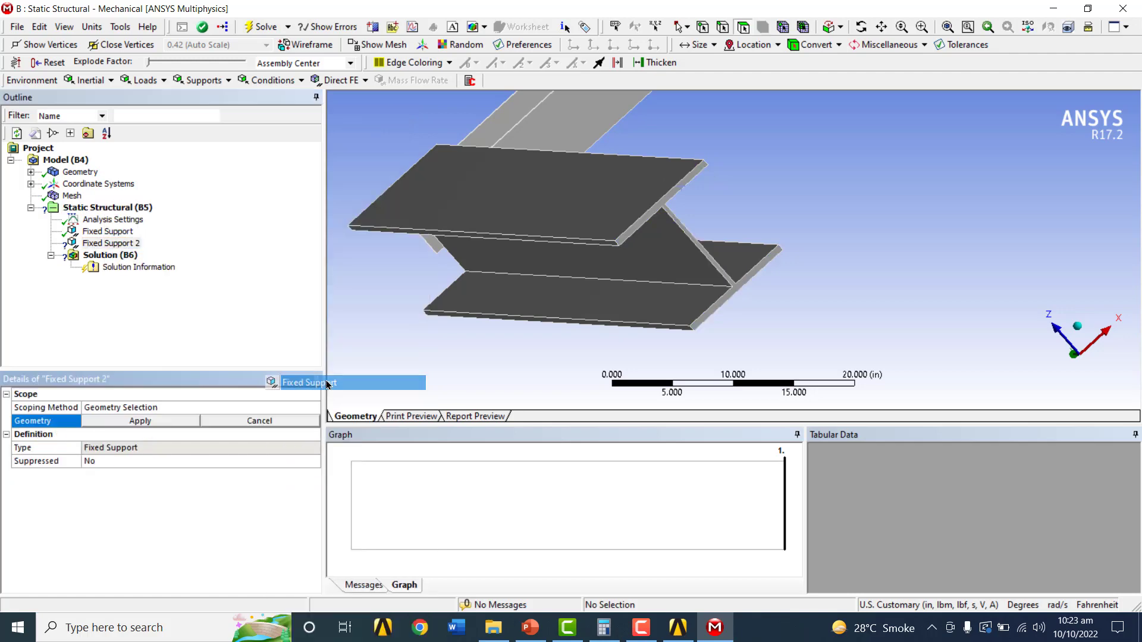
left_click(947, 27)
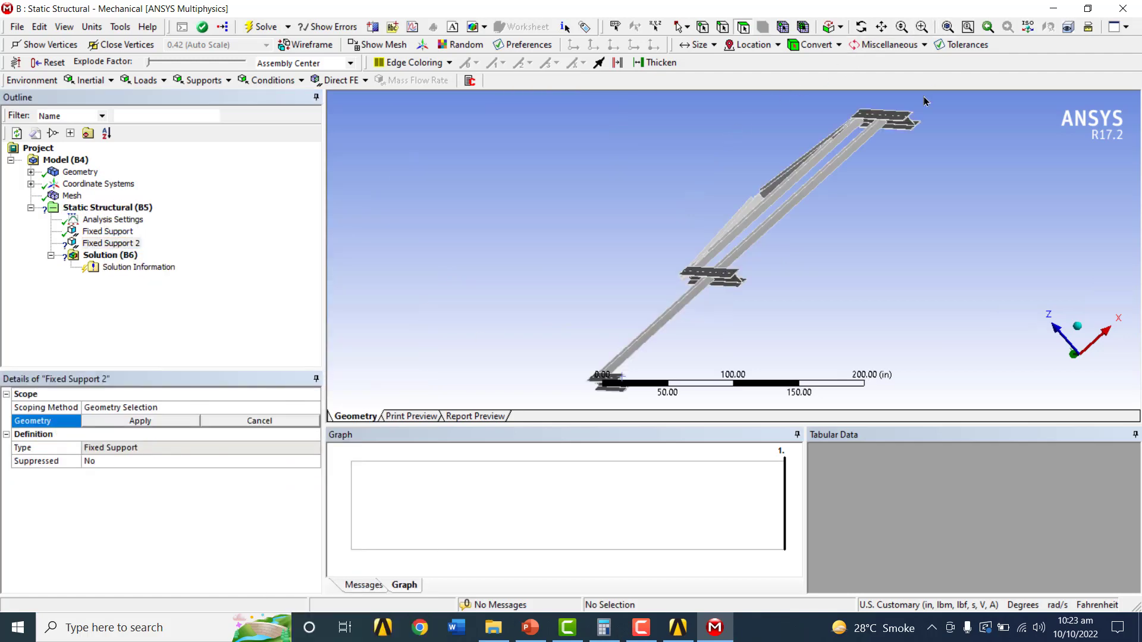
left_click(922, 27)
left_click_drag(711, 259, 763, 301)
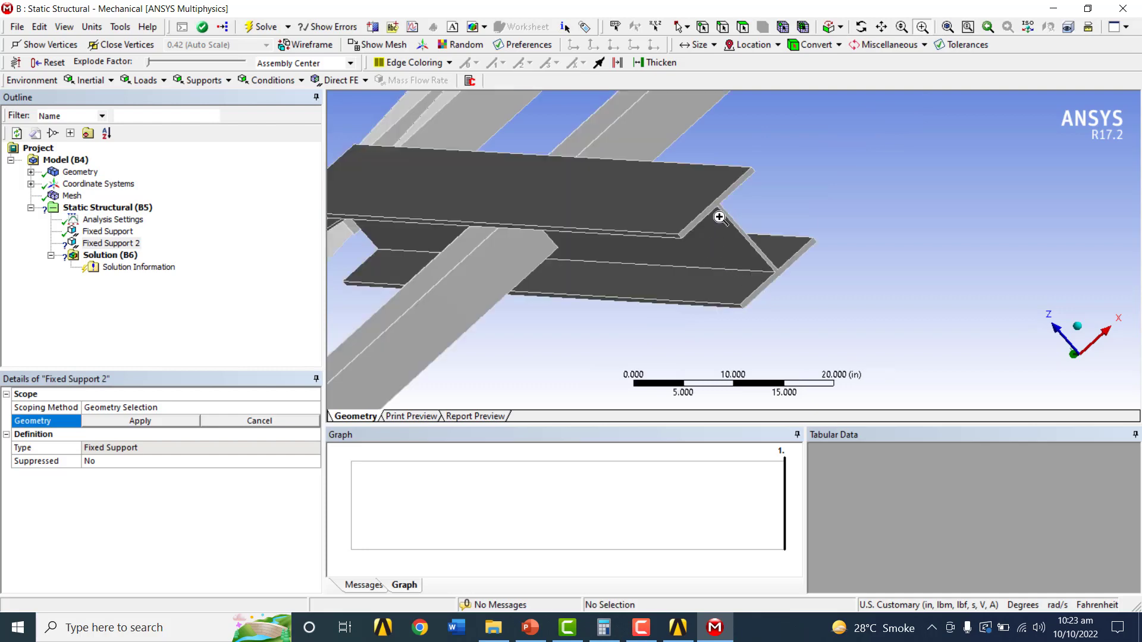
left_click(744, 28)
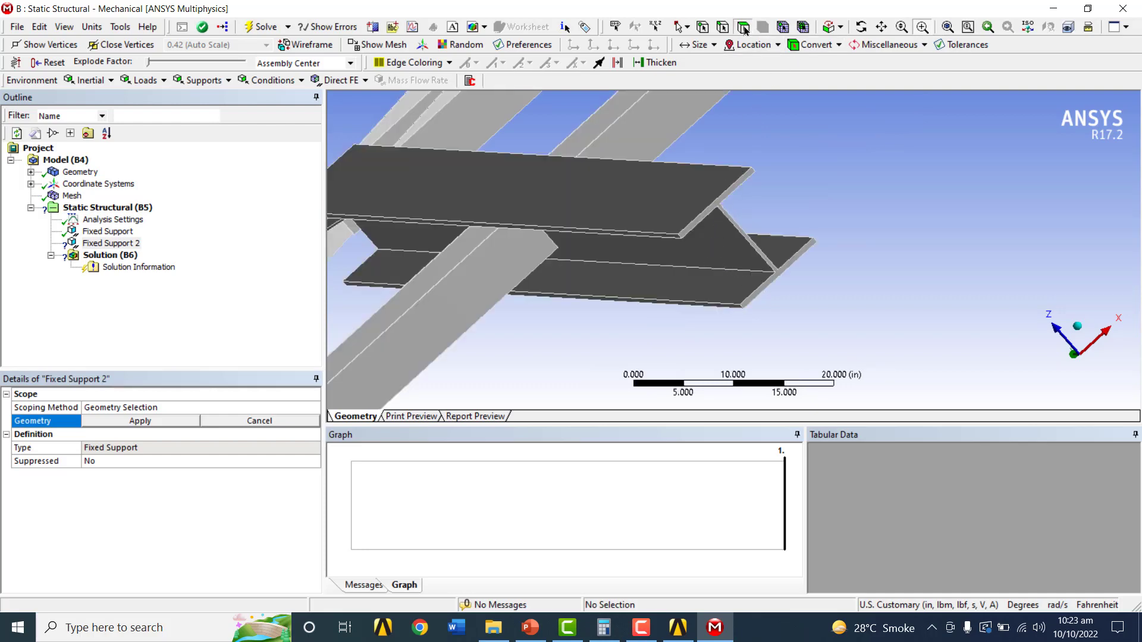
left_click(737, 184)
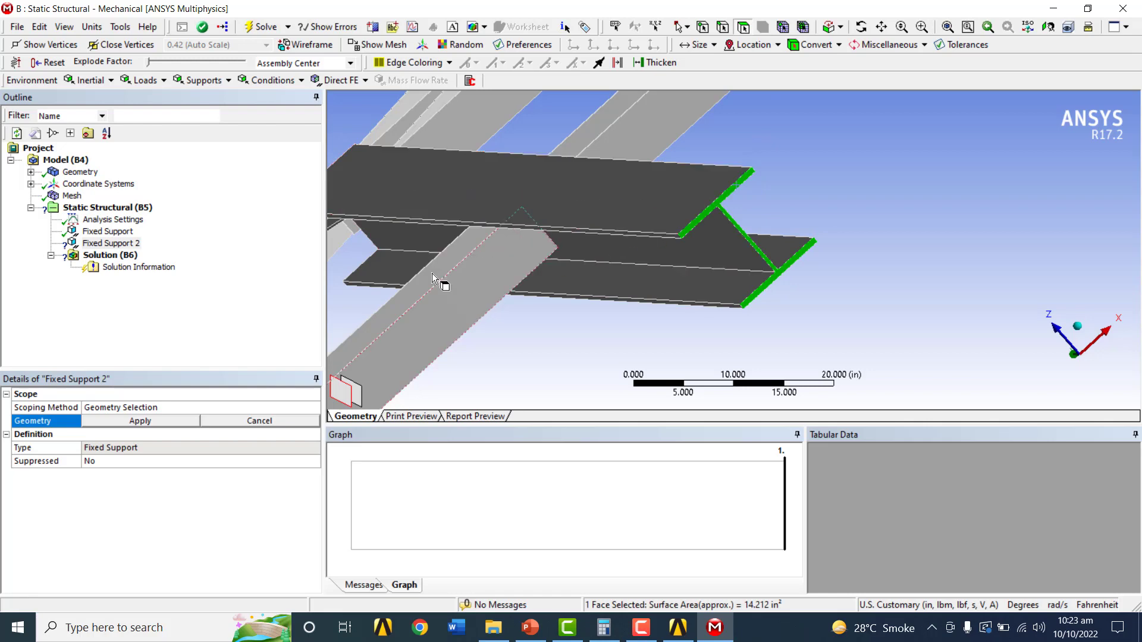
left_click(170, 424)
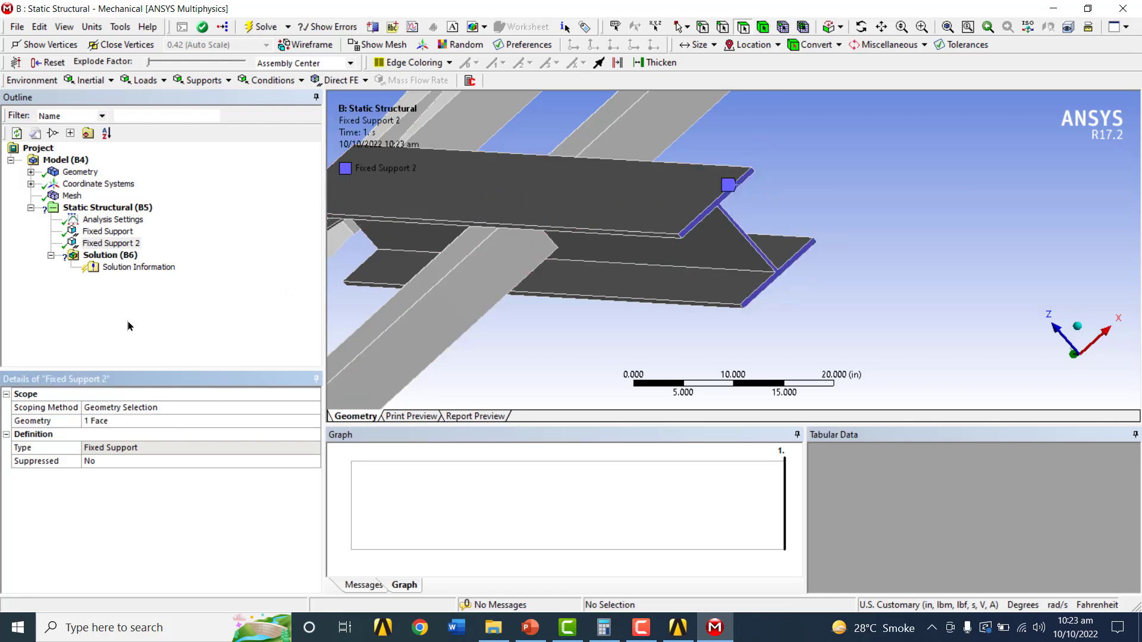
Add a third fixed support to the static structural analysis on the bottom end face of the right column
left_click(106, 208)
right_click(106, 209)
mouse_move(178, 213)
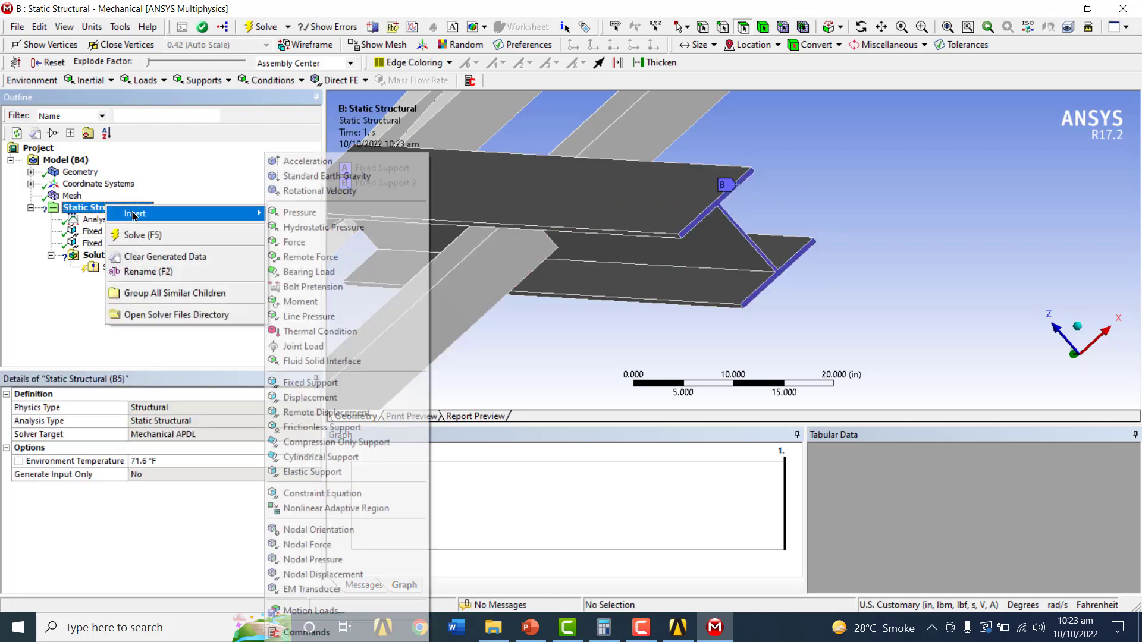
left_click(316, 382)
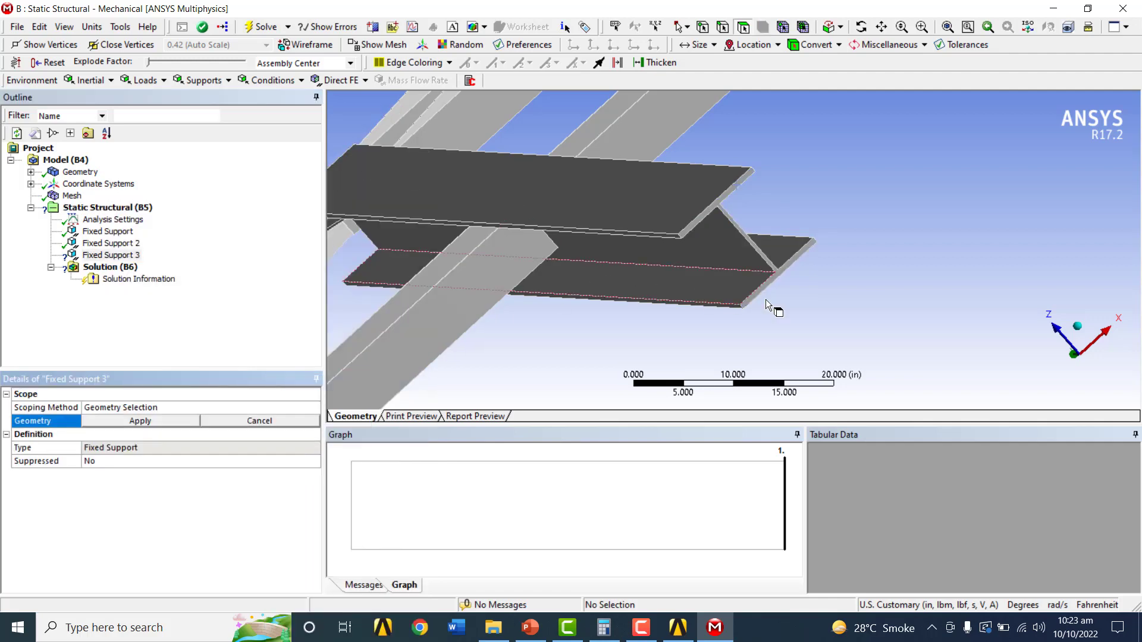
left_click(946, 27)
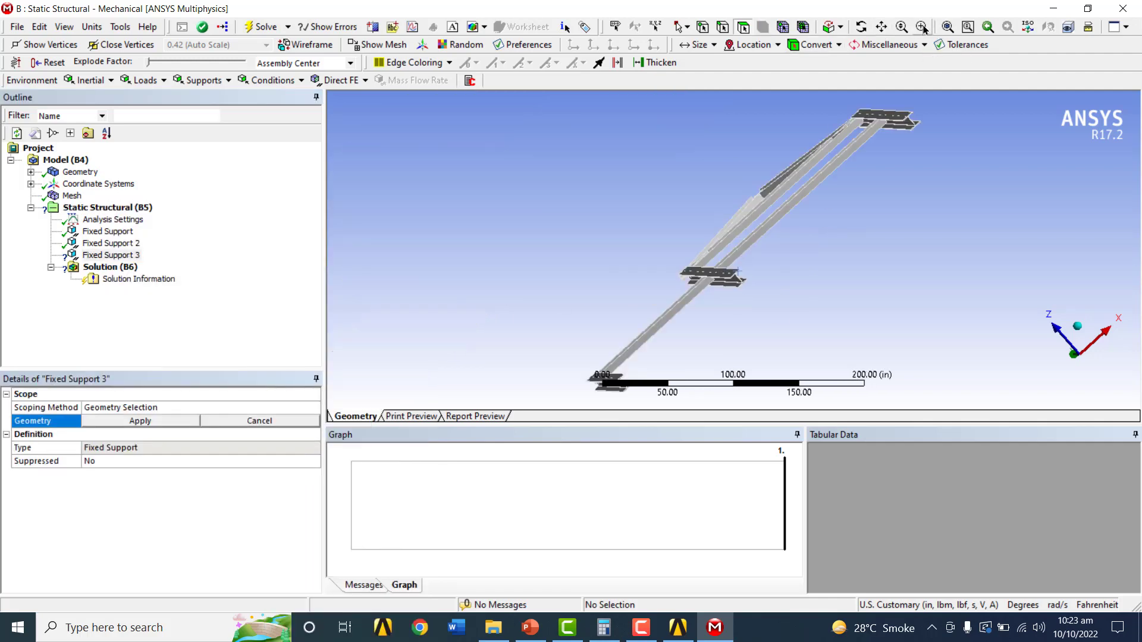
left_click(922, 27)
left_click_drag(897, 107, 933, 150)
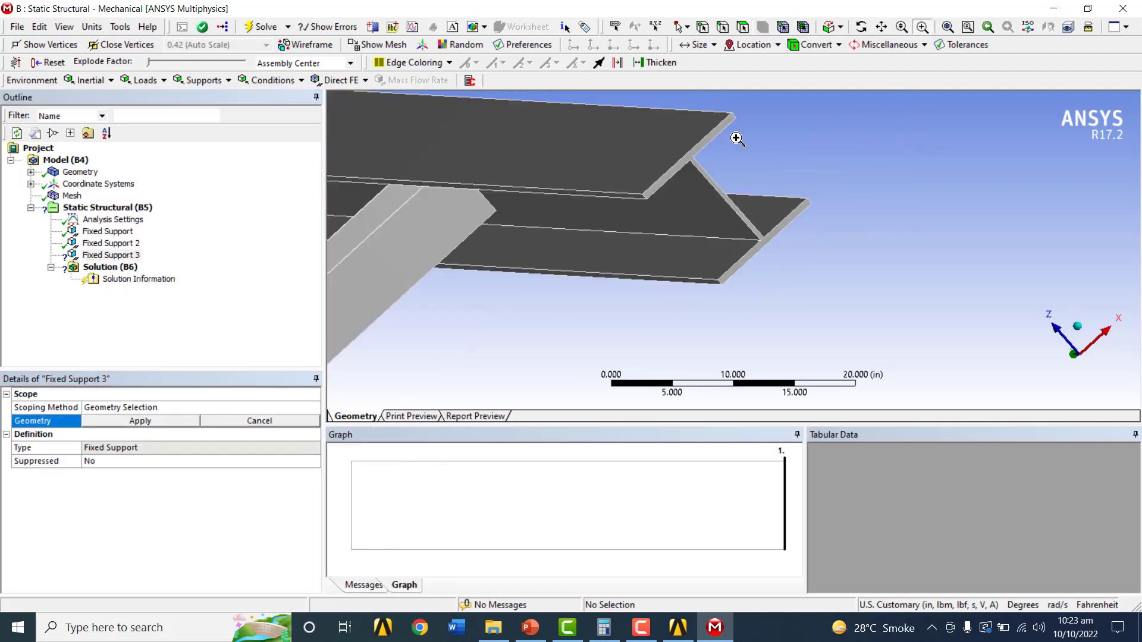
left_click(742, 27)
left_click(730, 128)
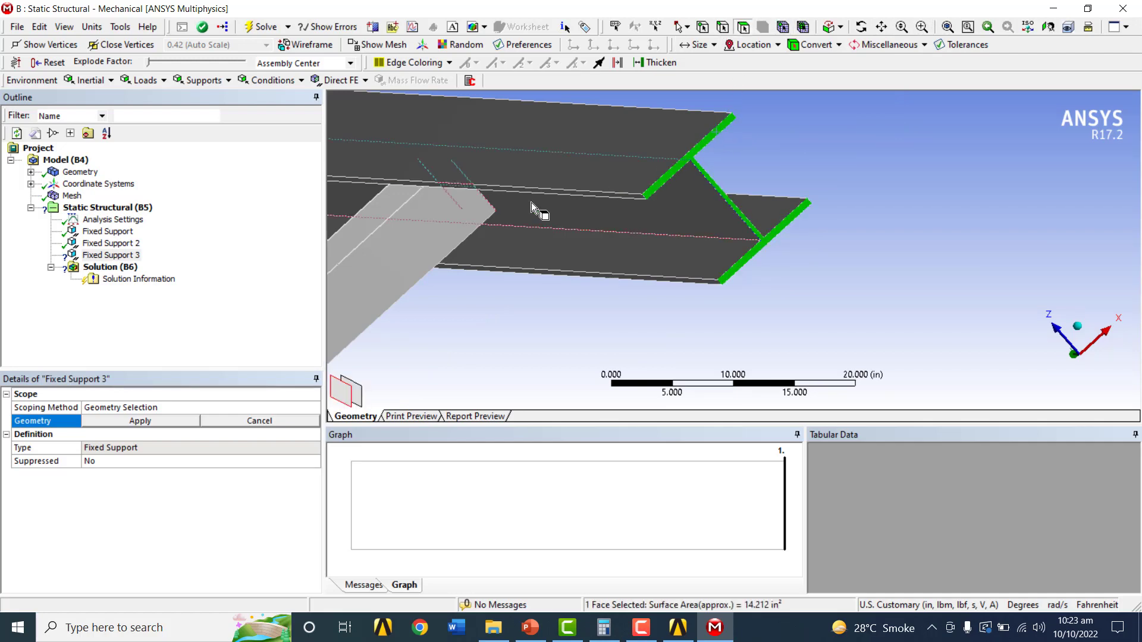
left_click(140, 421)
Insert a force in the static structural analysis on the top flange face of the left horizontal beam
left_click(123, 206)
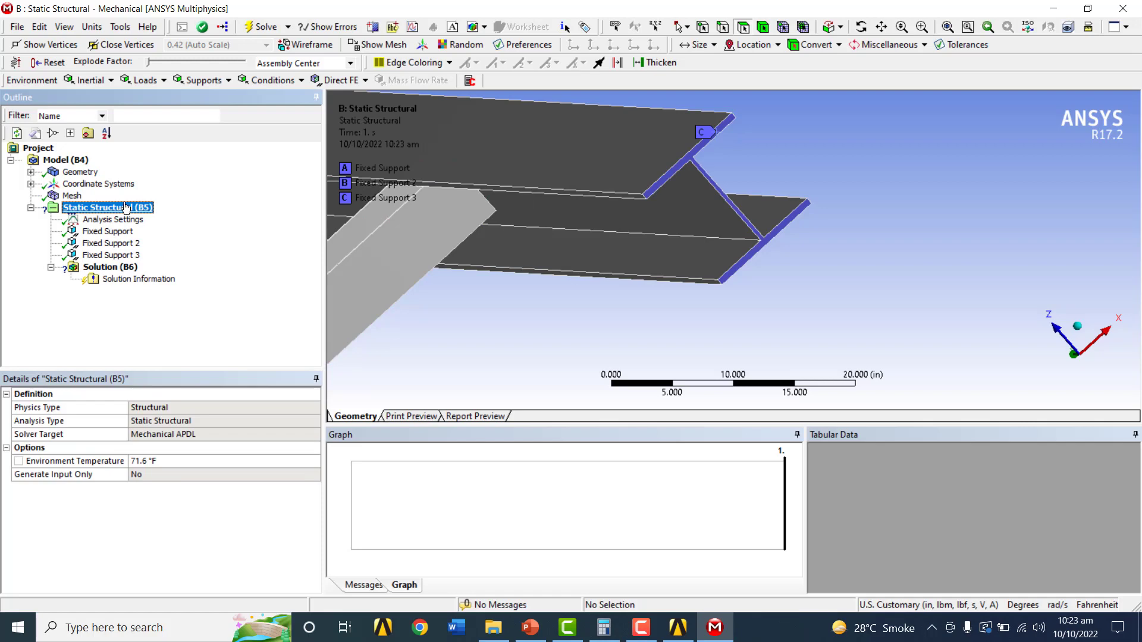
right_click(130, 209)
mouse_move(197, 213)
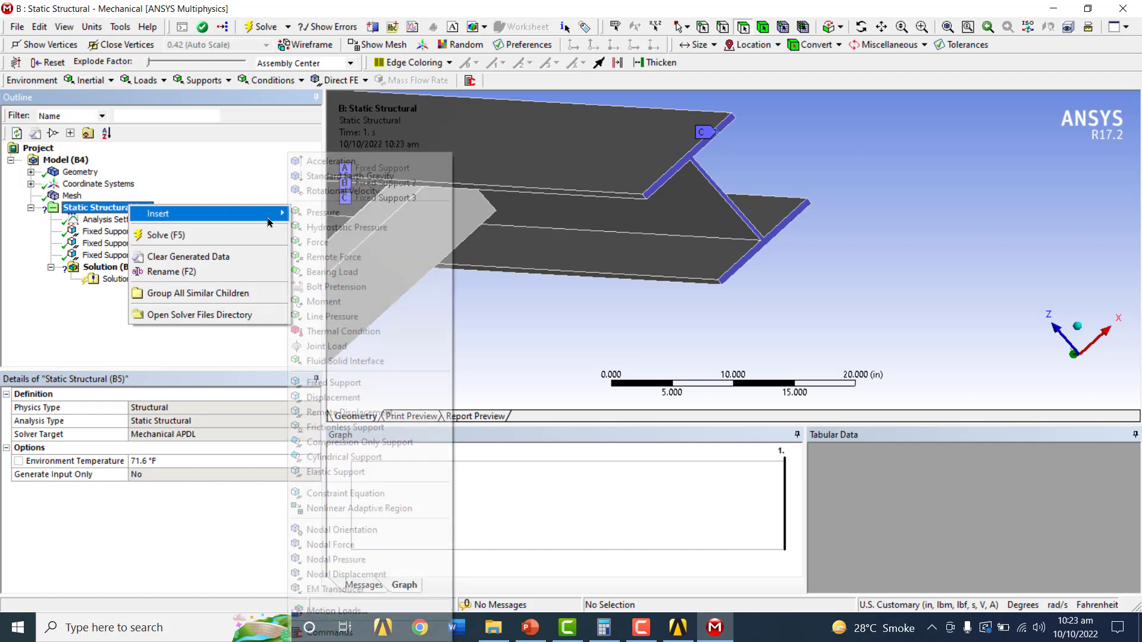
left_click(324, 242)
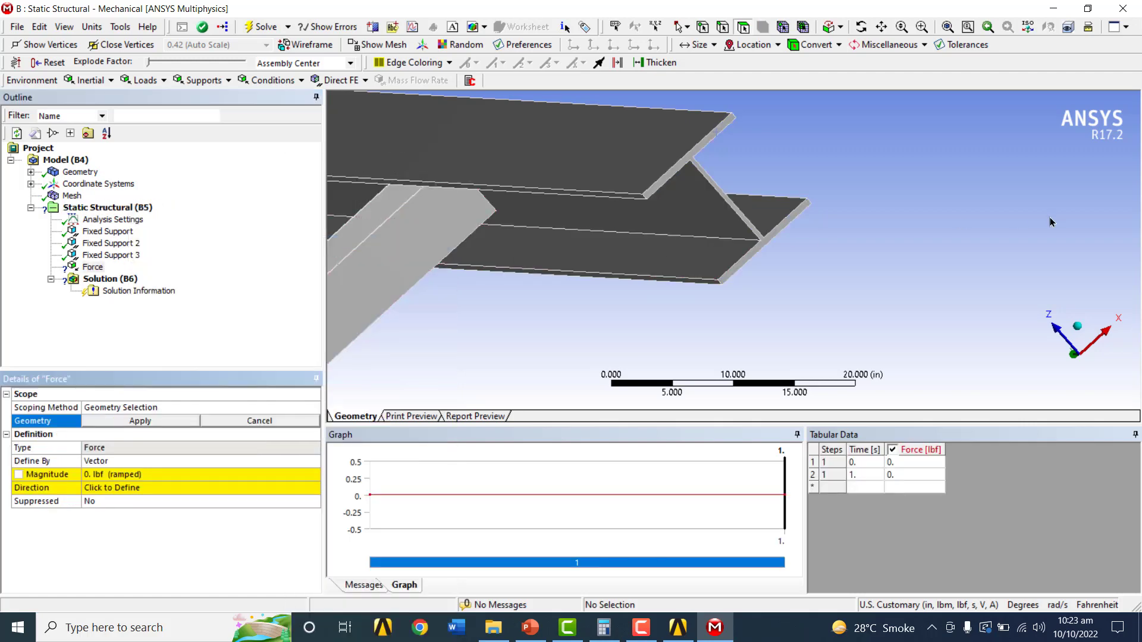
left_click(1077, 325)
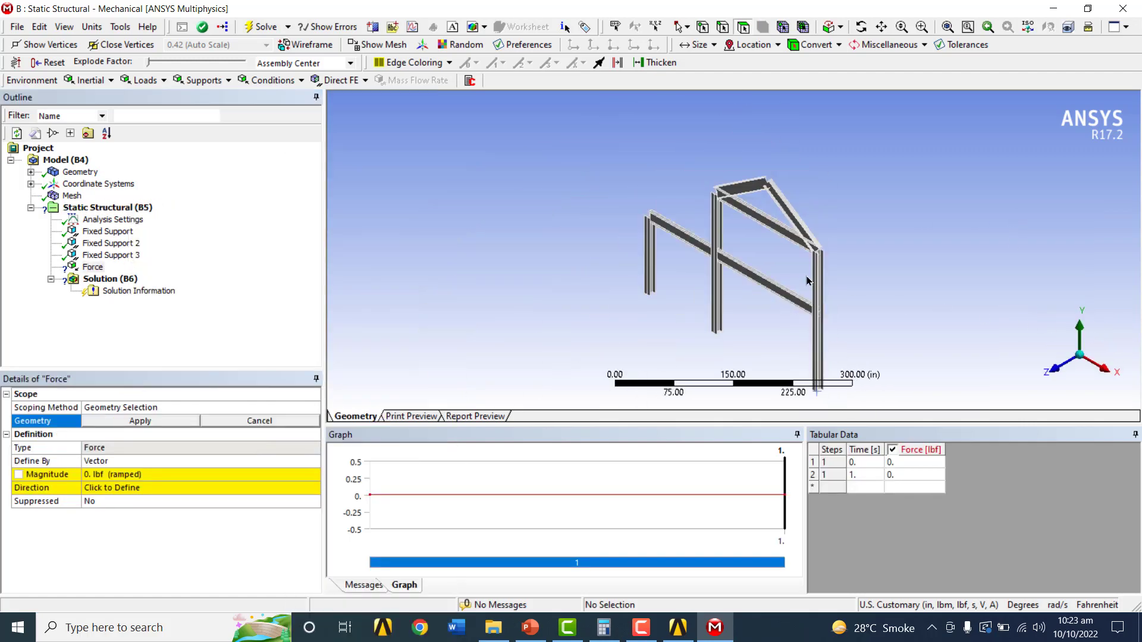
scroll(690, 241, "up", 8)
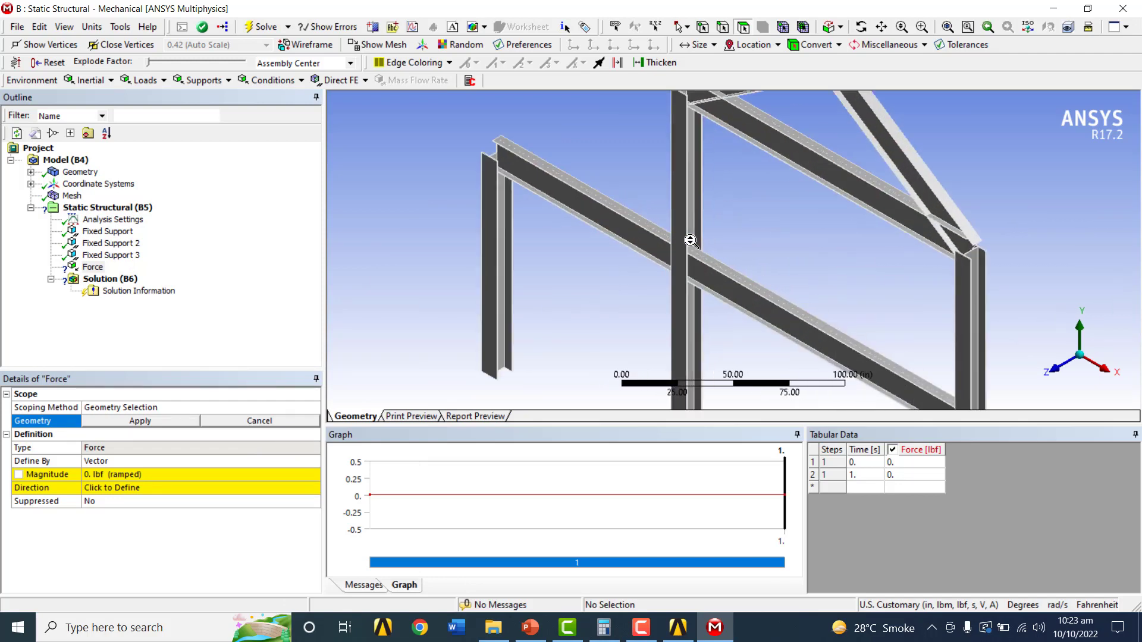
left_click(608, 209)
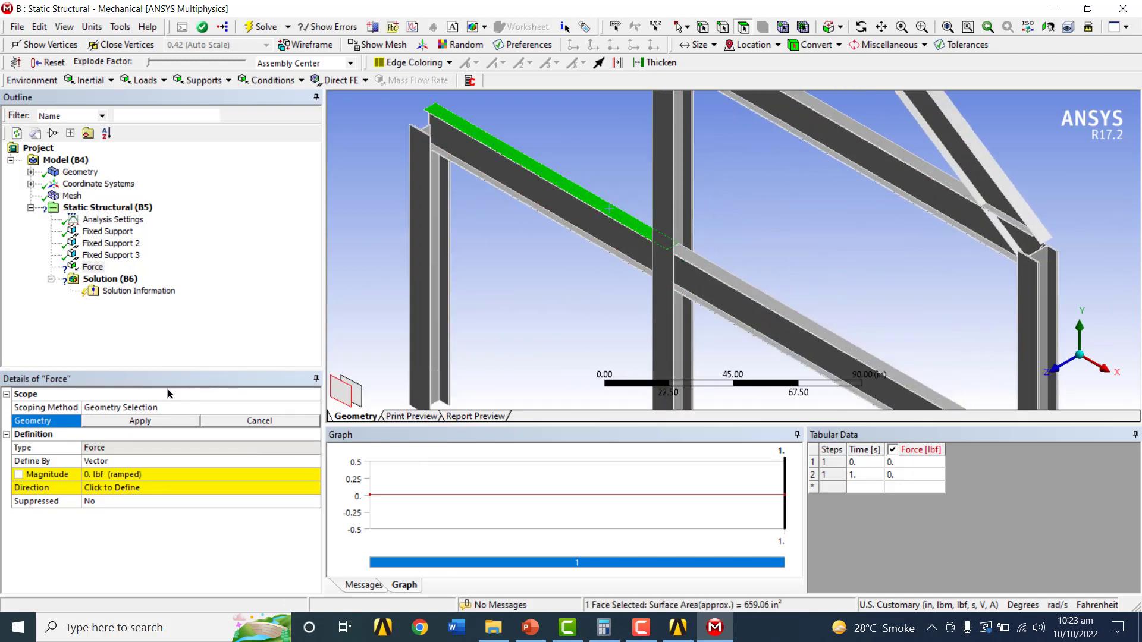
left_click(162, 422)
Define the left beam's force by components and switch to PowerPoint to consult the frame's load diagram
left_click(189, 457)
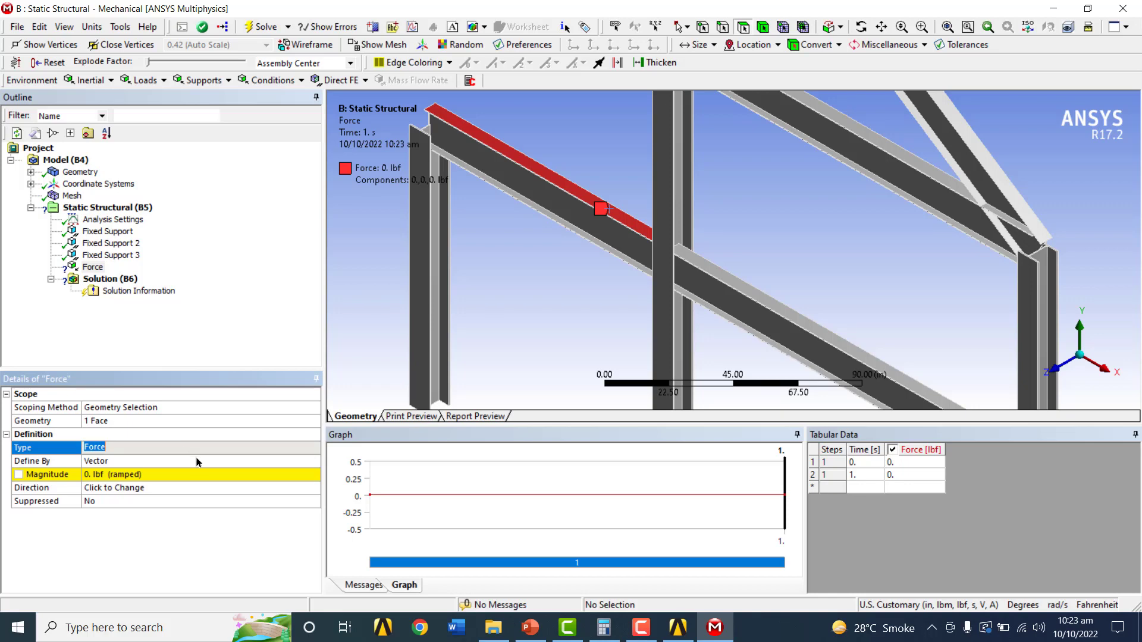
left_click(314, 459)
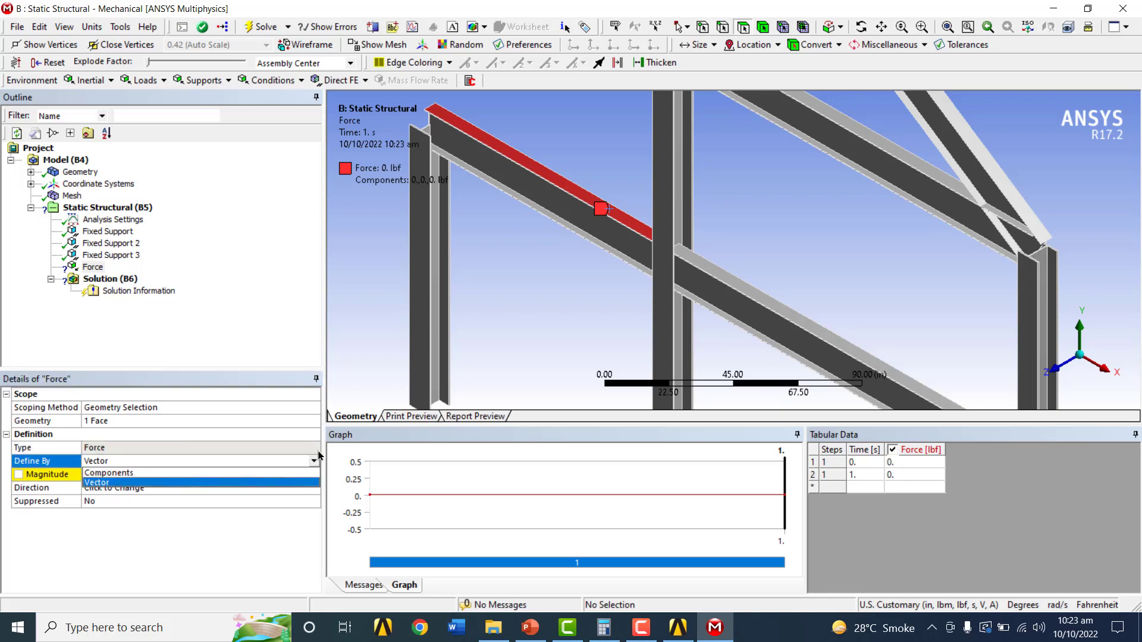
left_click(297, 472)
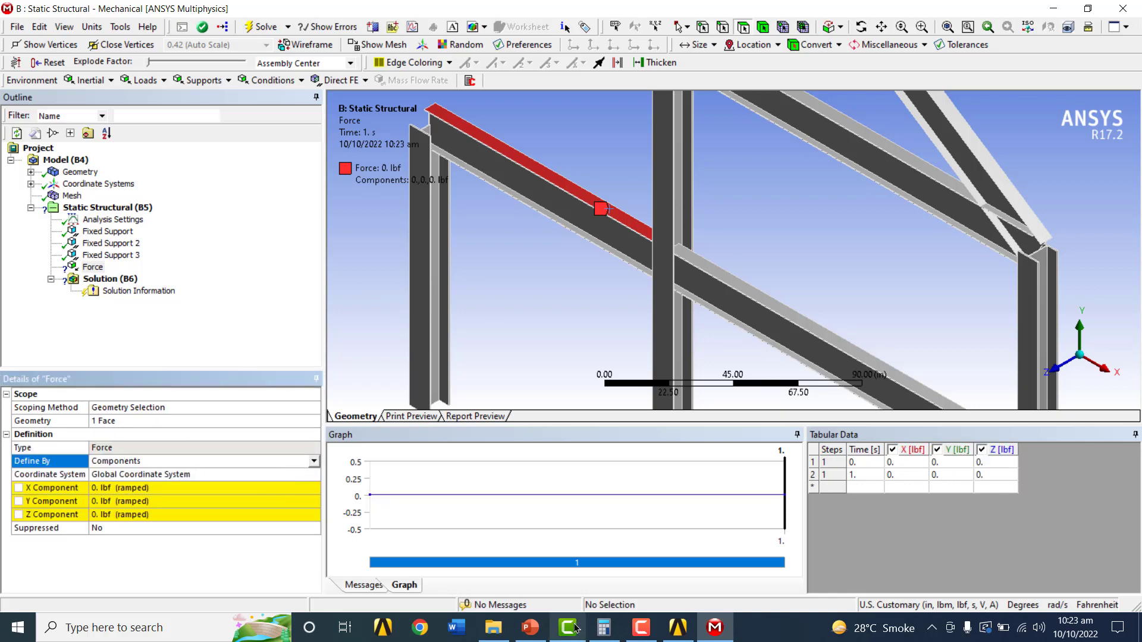
left_click(537, 634)
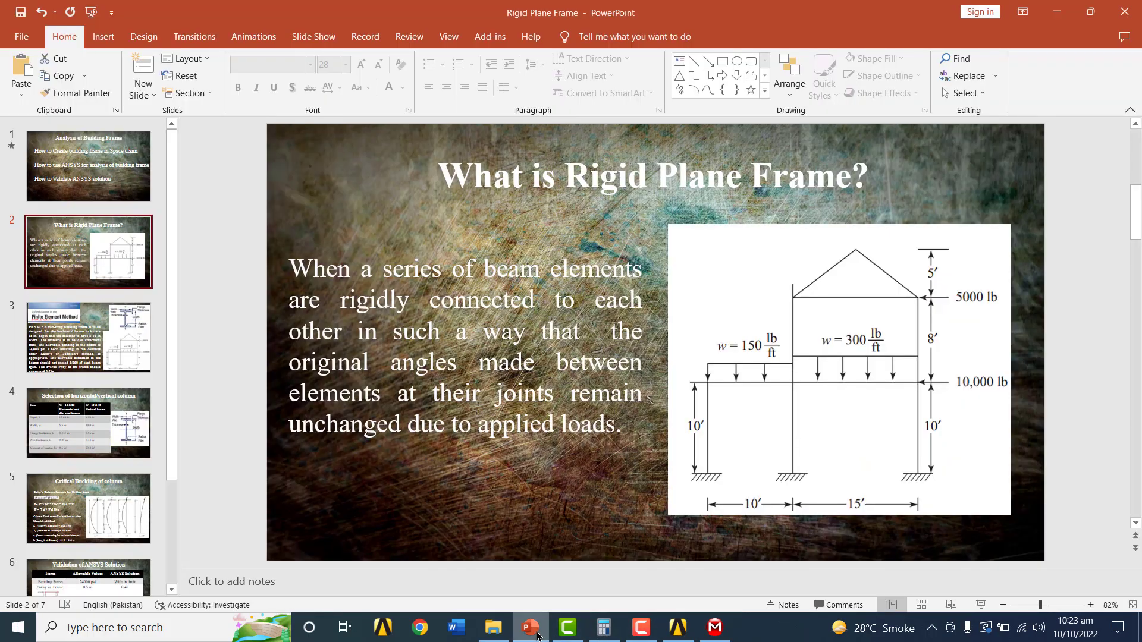
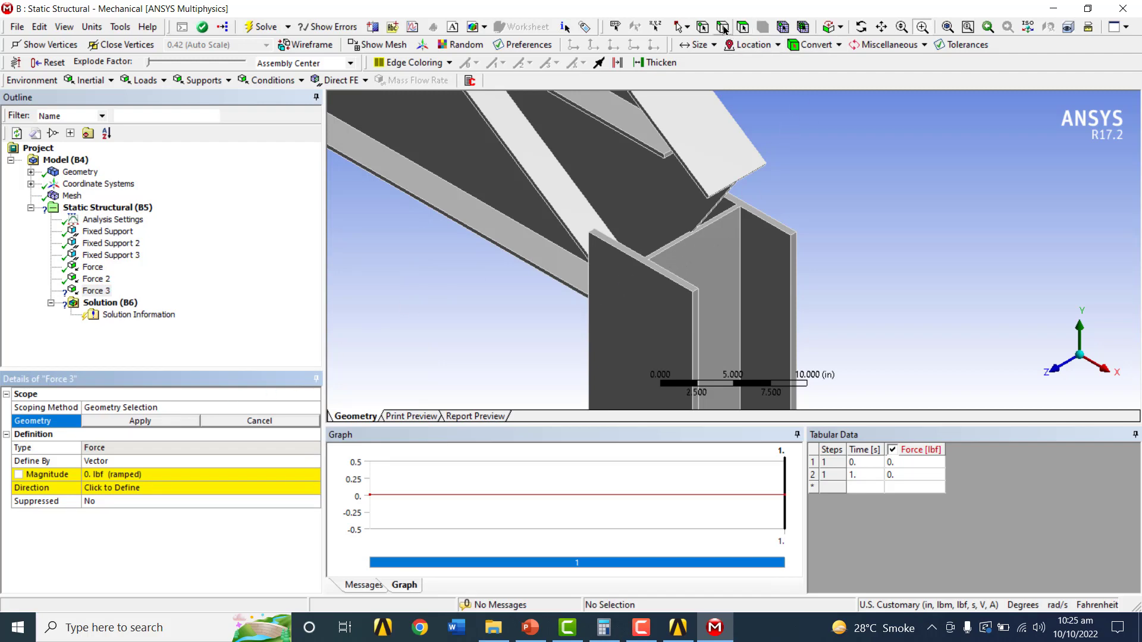
Apply the third force to the top edge of the right column's web, defined by components with an X component of -5000 lbf
left_click(707, 236)
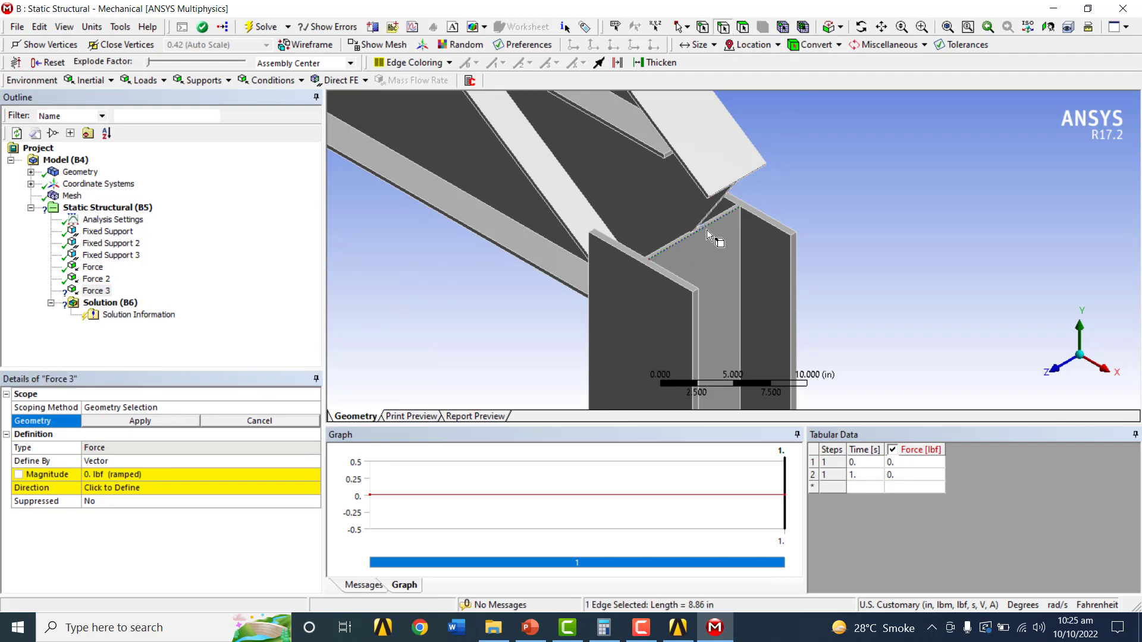
left_click(168, 421)
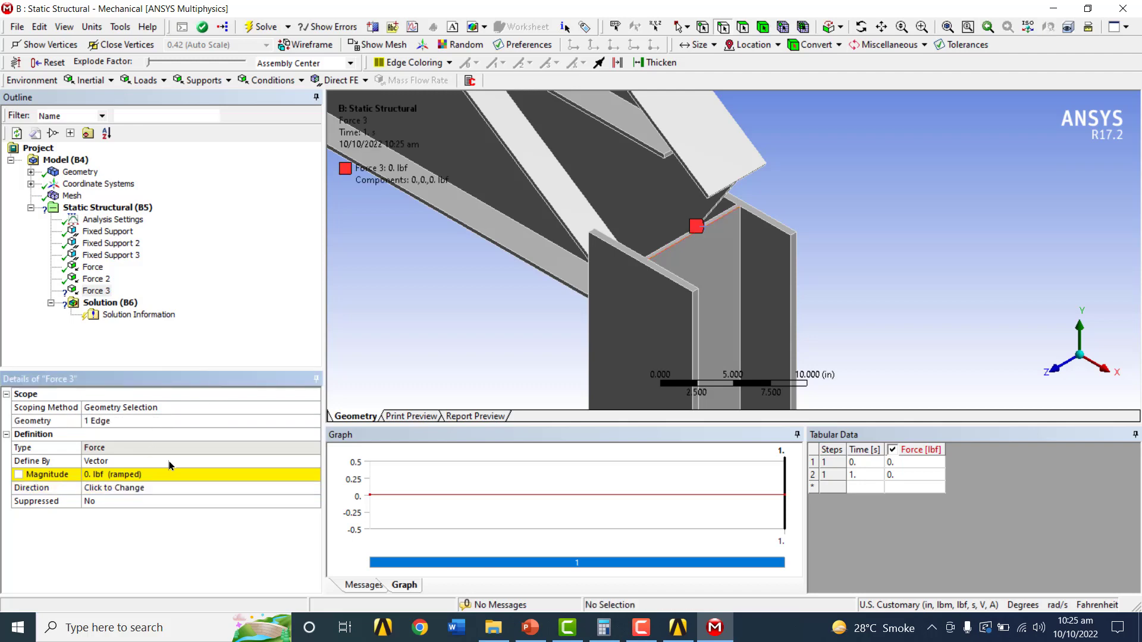
left_click(199, 452)
left_click(257, 464)
left_click(313, 462)
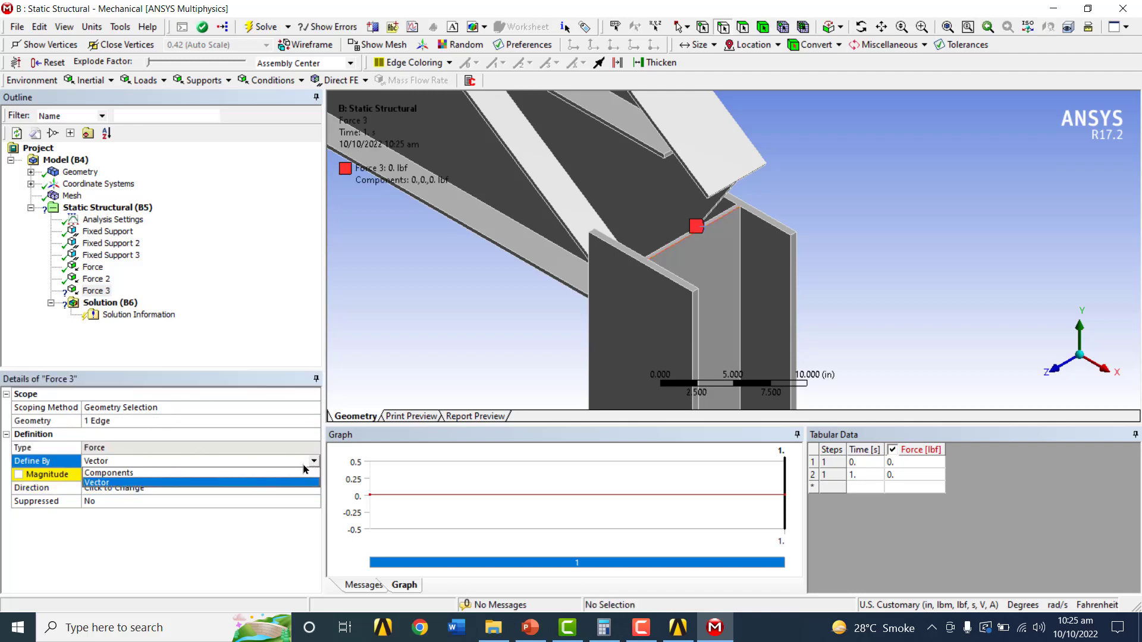
left_click(300, 472)
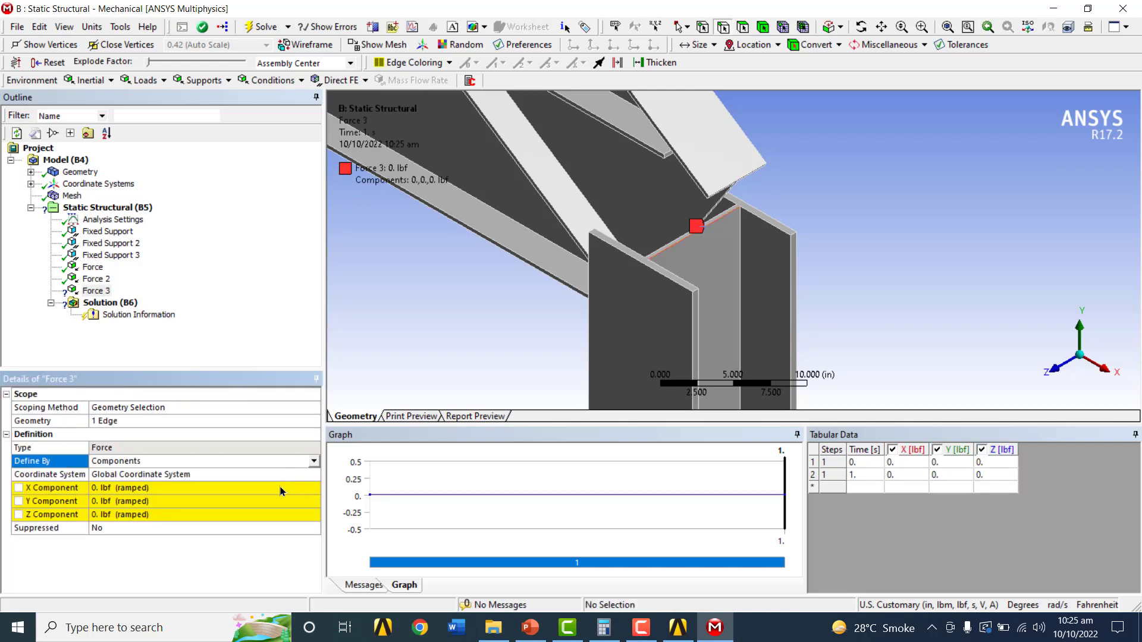
left_click(280, 488)
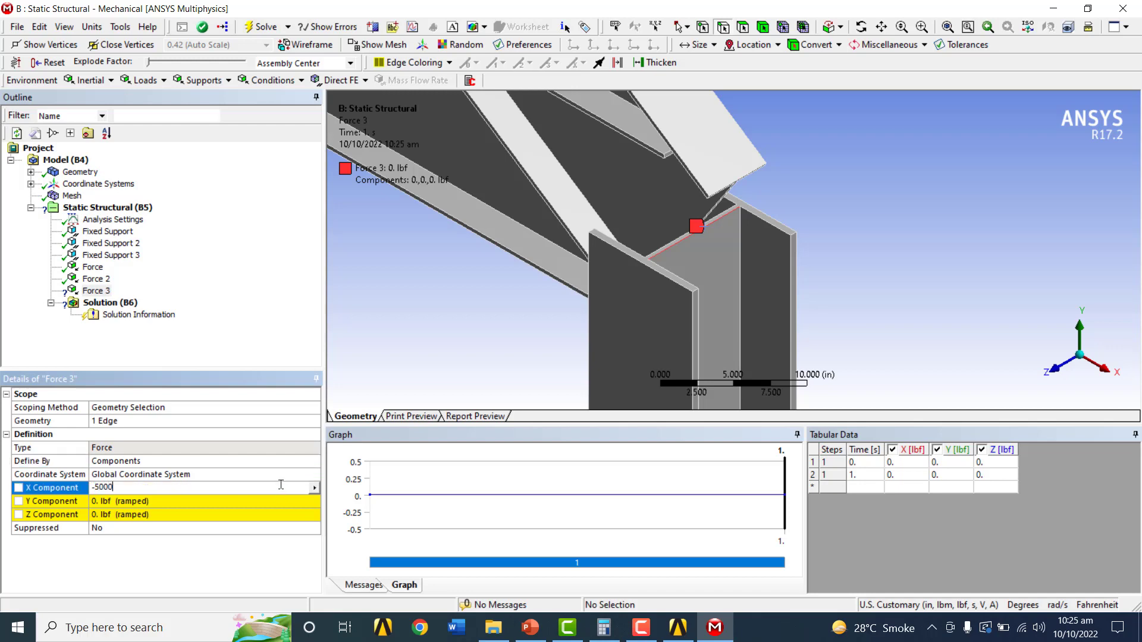
key("Return")
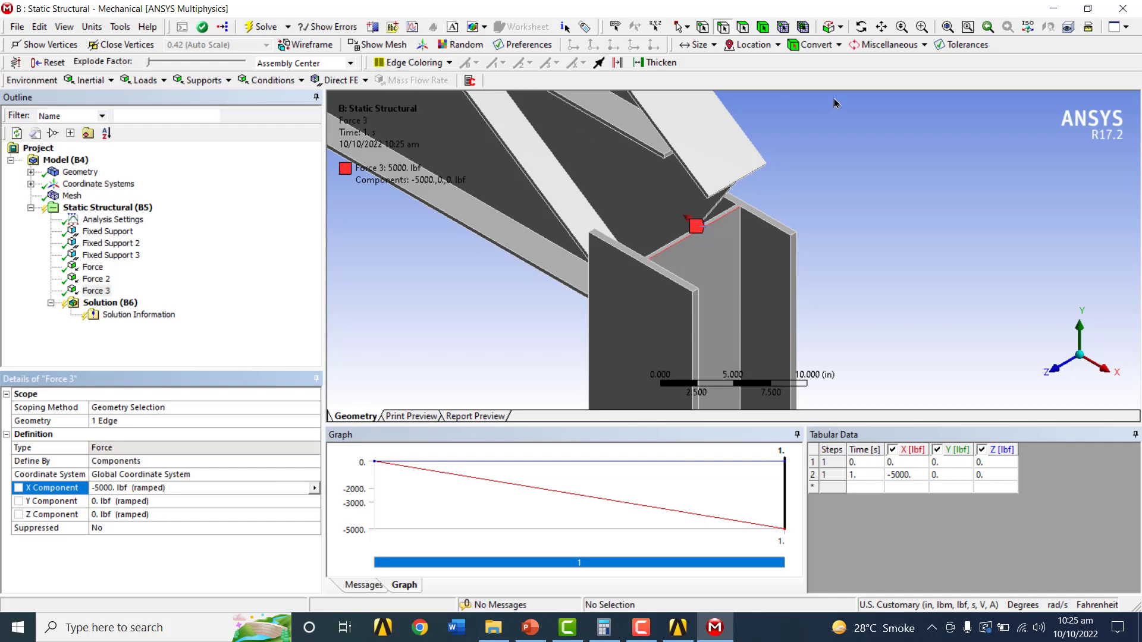
Check the remaining lateral load on the rigid plane frame slide in PowerPoint and return to Mechanical
left_click(965, 27)
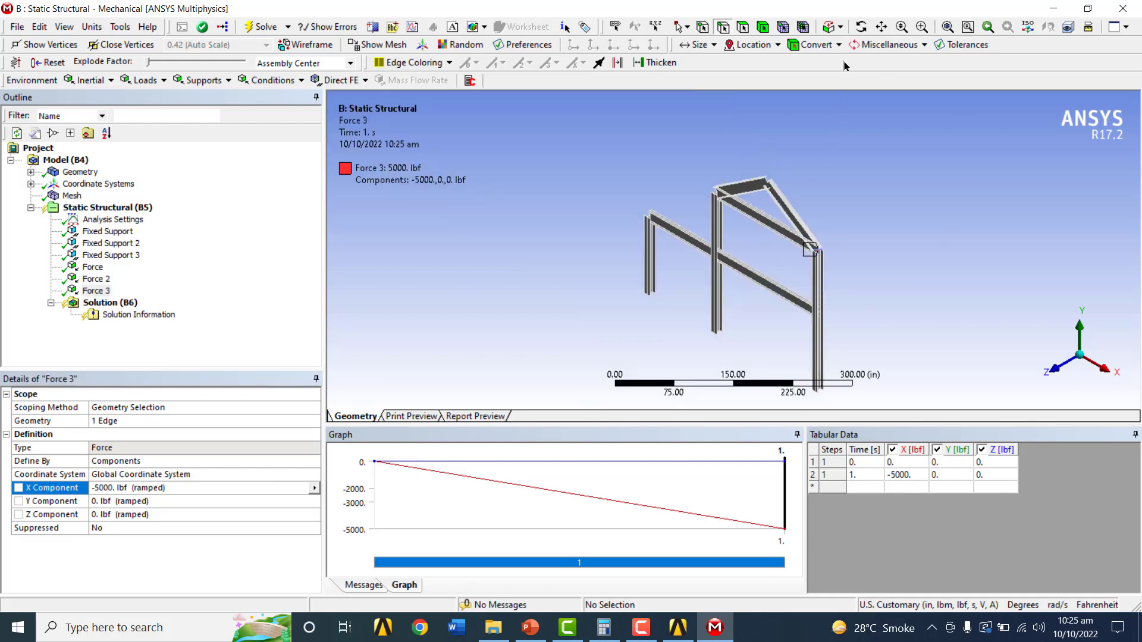
left_click(921, 27)
left_click(530, 627)
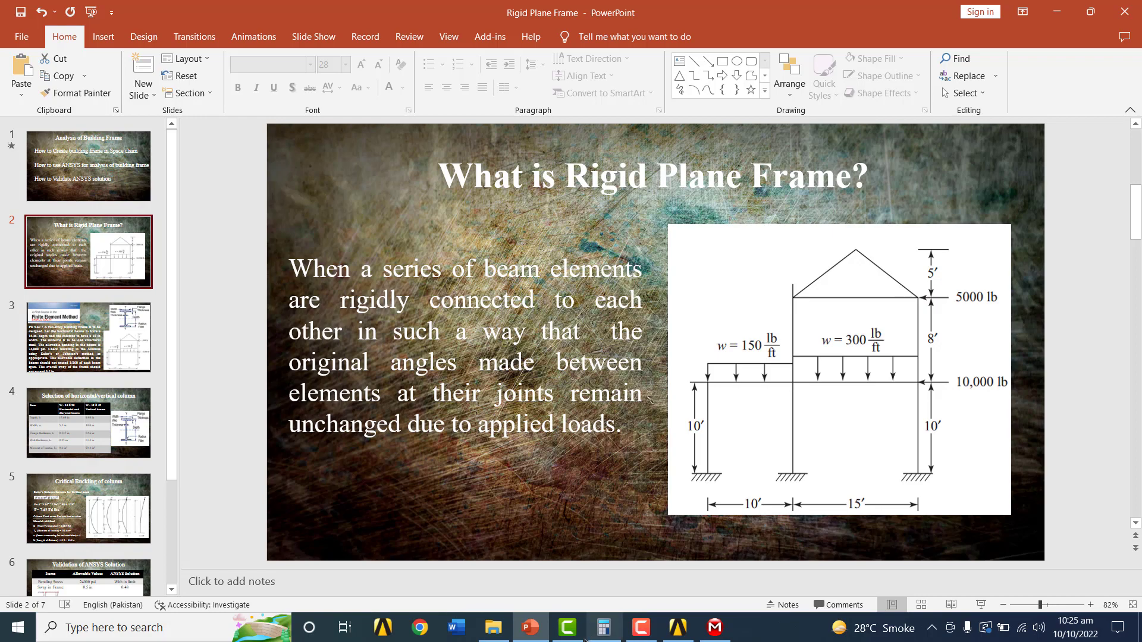
left_click(714, 627)
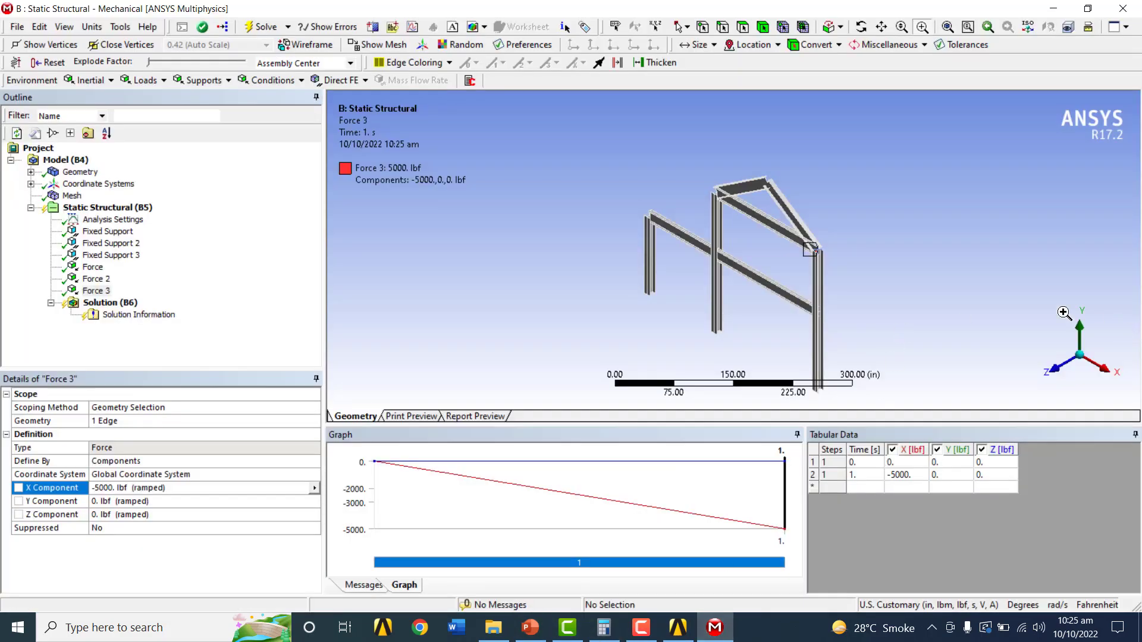
Insert a fourth force on the split-line edge across the right column's web near the lower horizontal beam
left_click_drag(813, 295, 851, 331)
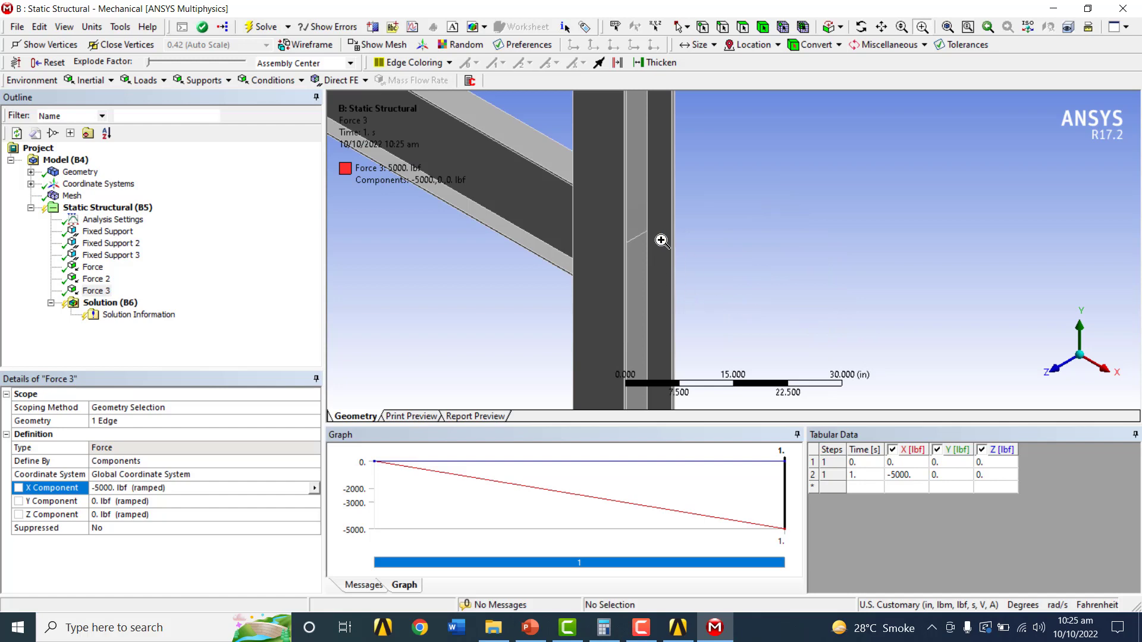
left_click(740, 27)
left_click(722, 27)
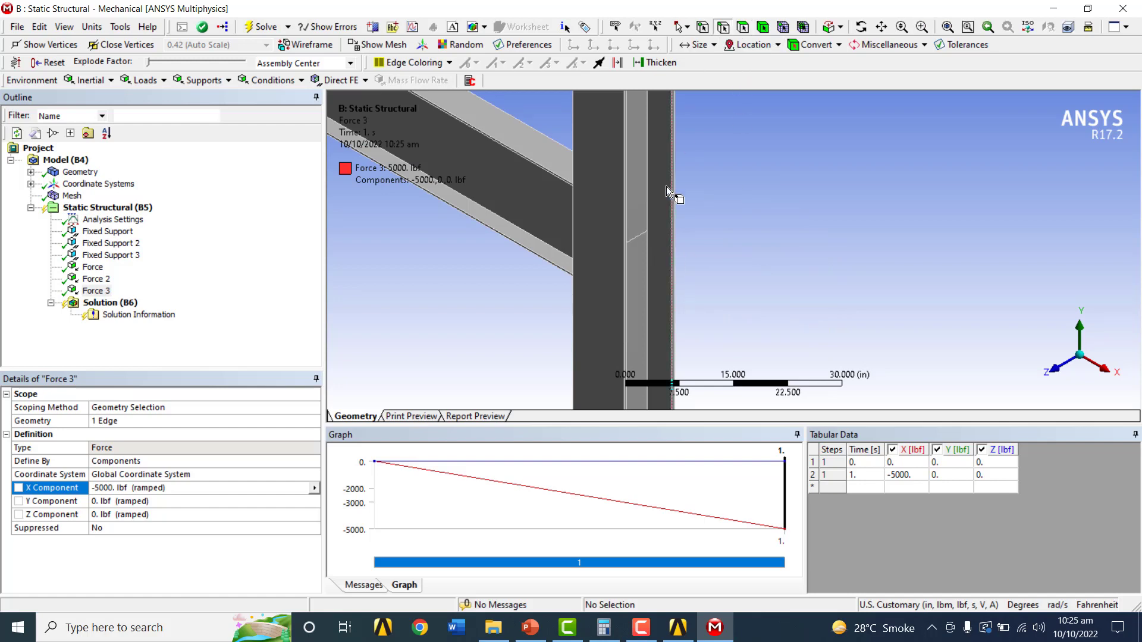
left_click(637, 237)
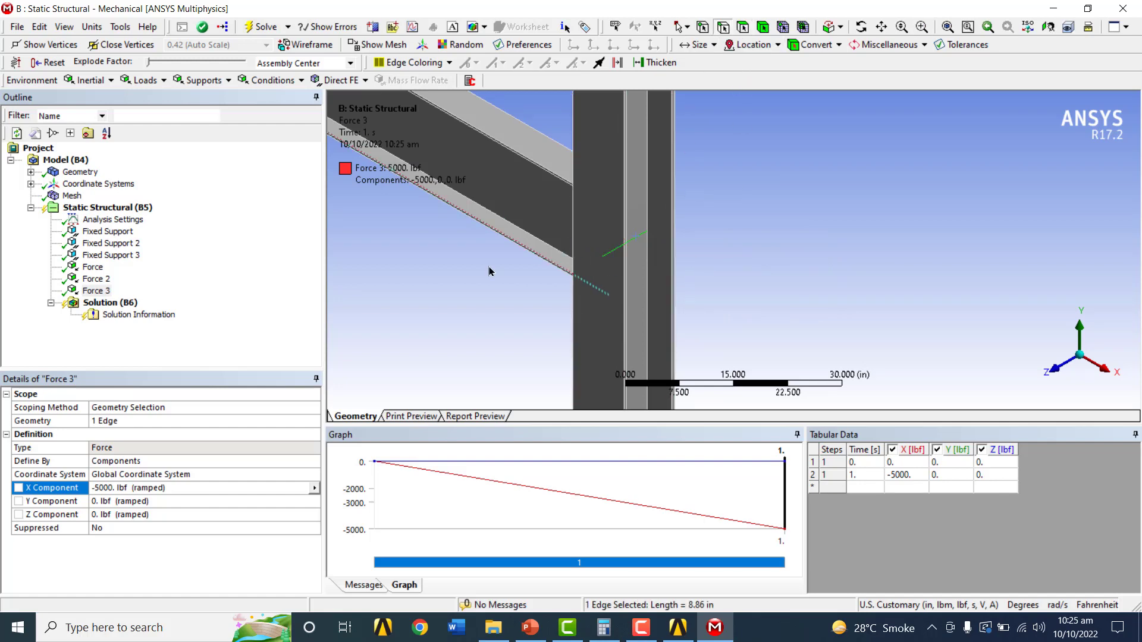
right_click(110, 208)
mouse_move(163, 215)
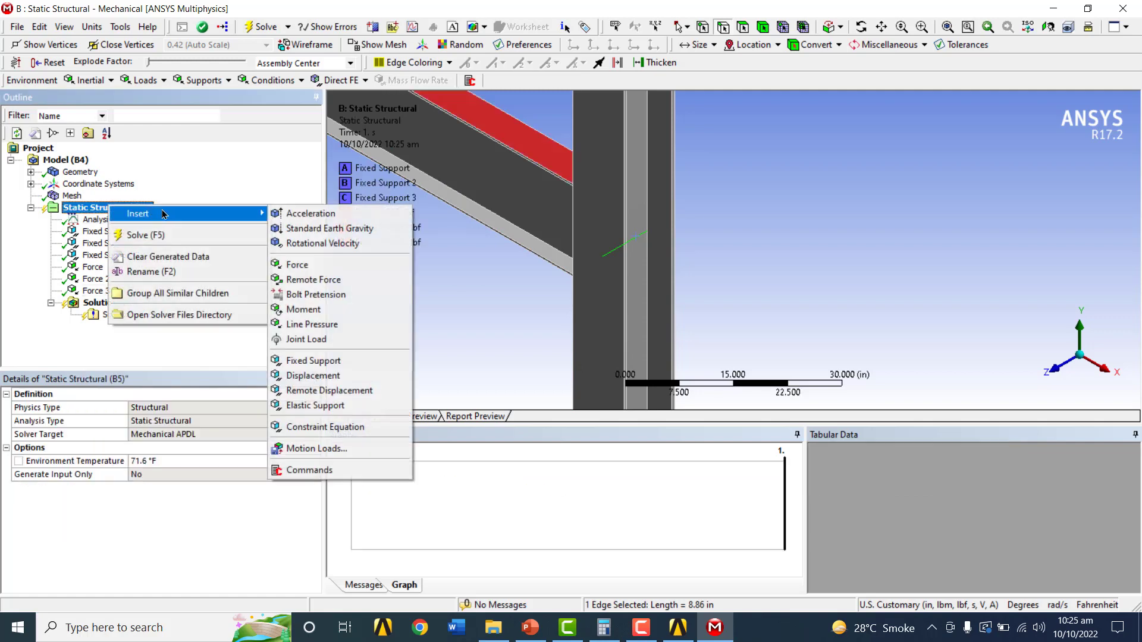
left_click(297, 265)
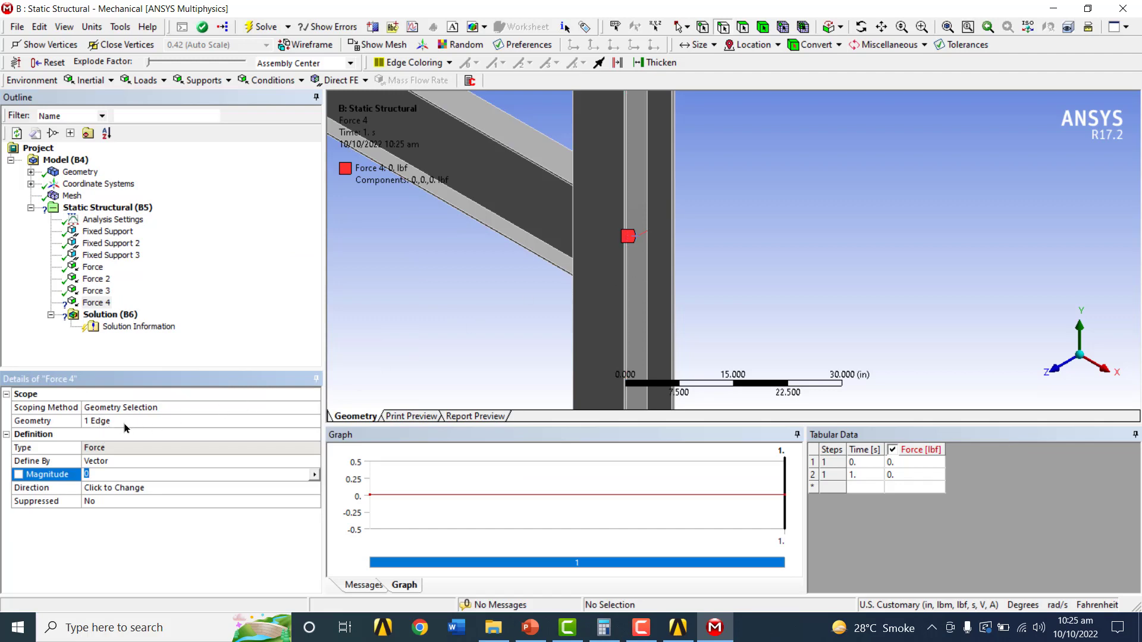
Define the fourth force by components with an X component of -10000 lbf and select the Solution object
left_click(284, 466)
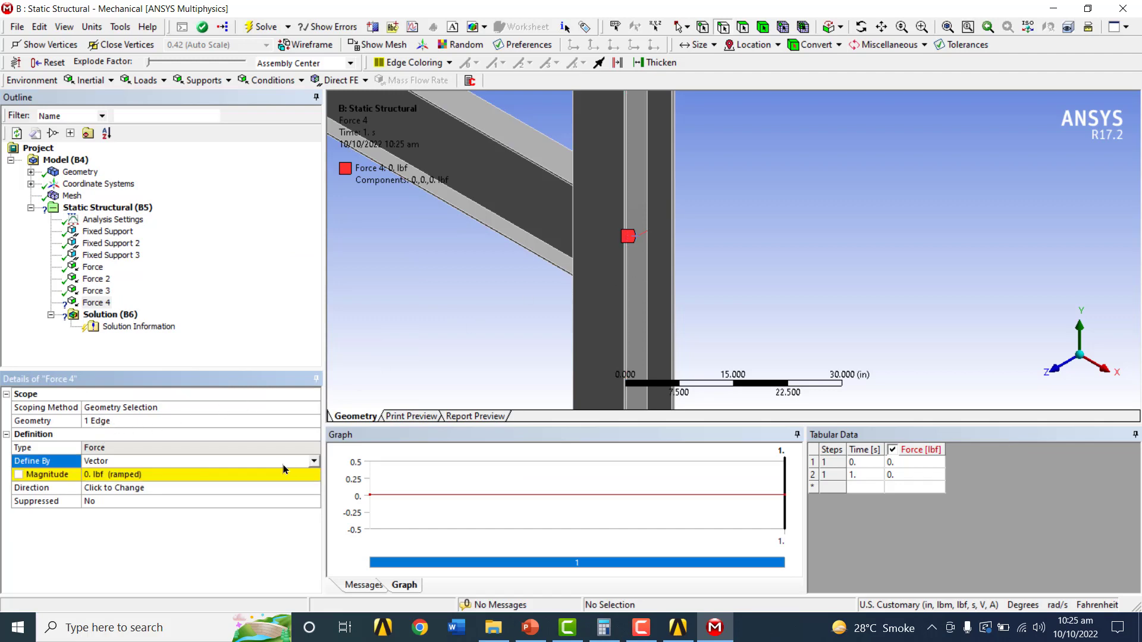
left_click(314, 463)
left_click(210, 476)
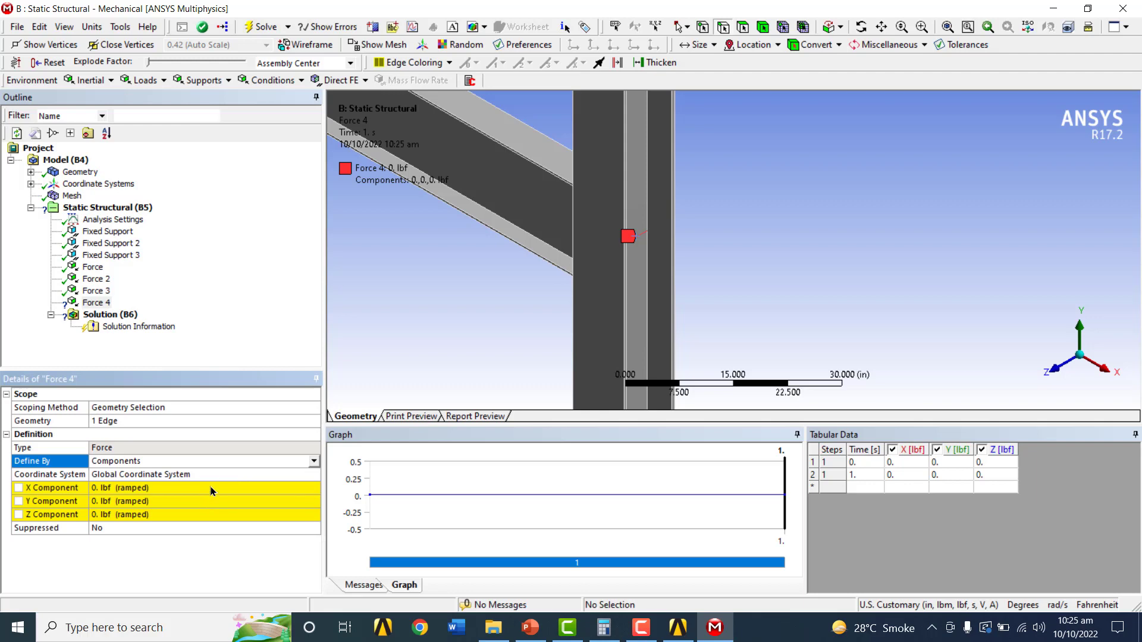
left_click(211, 488)
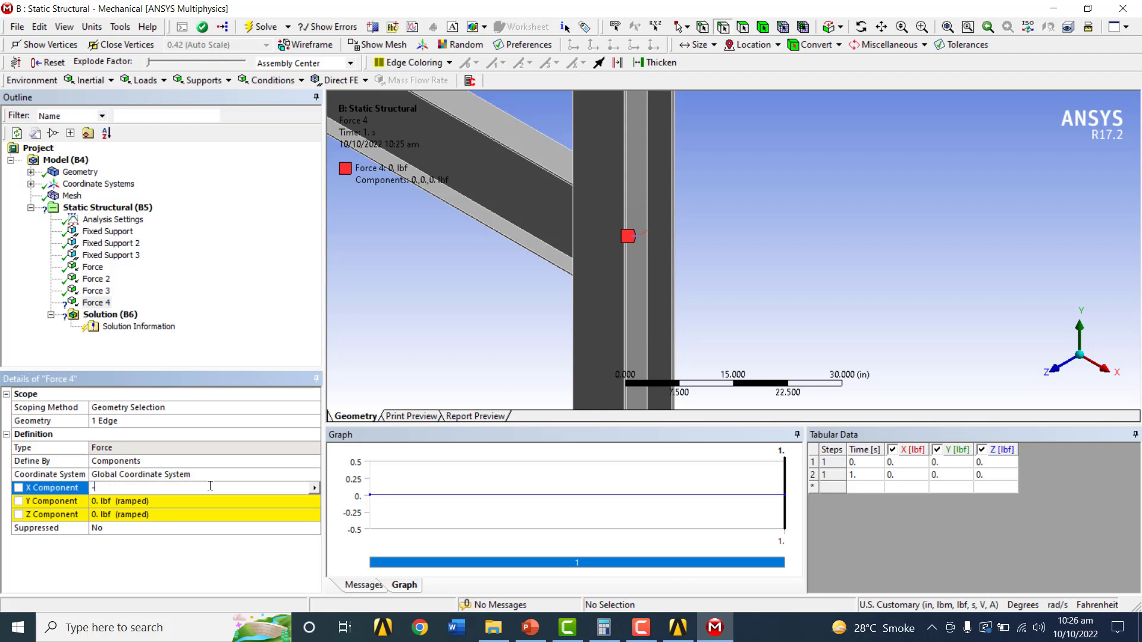
type("-10000")
key("Return")
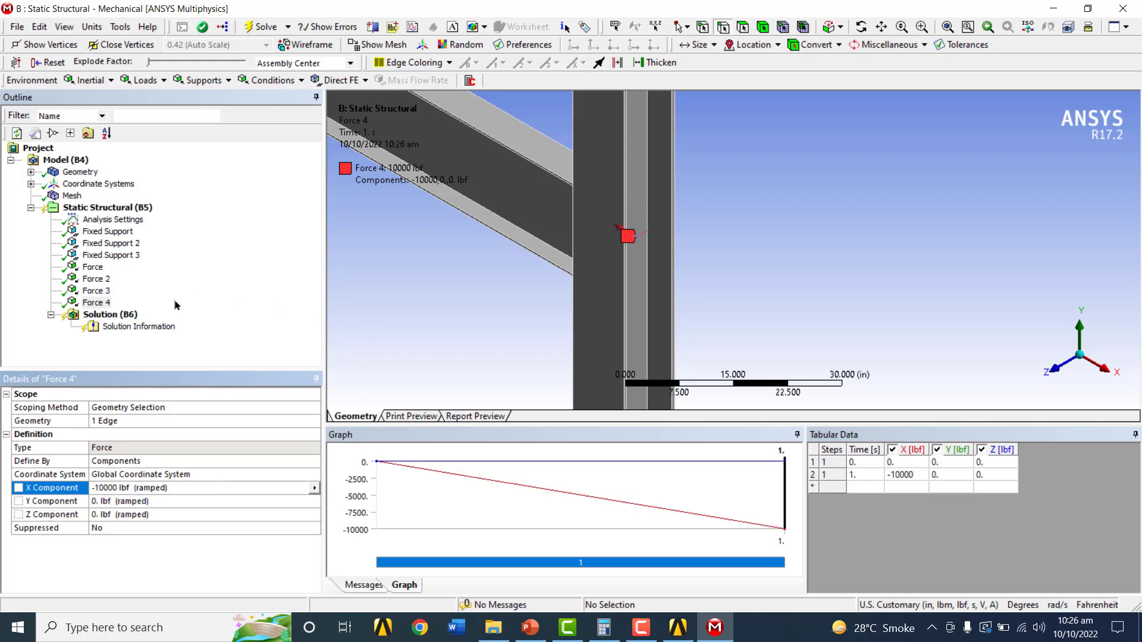
left_click(113, 315)
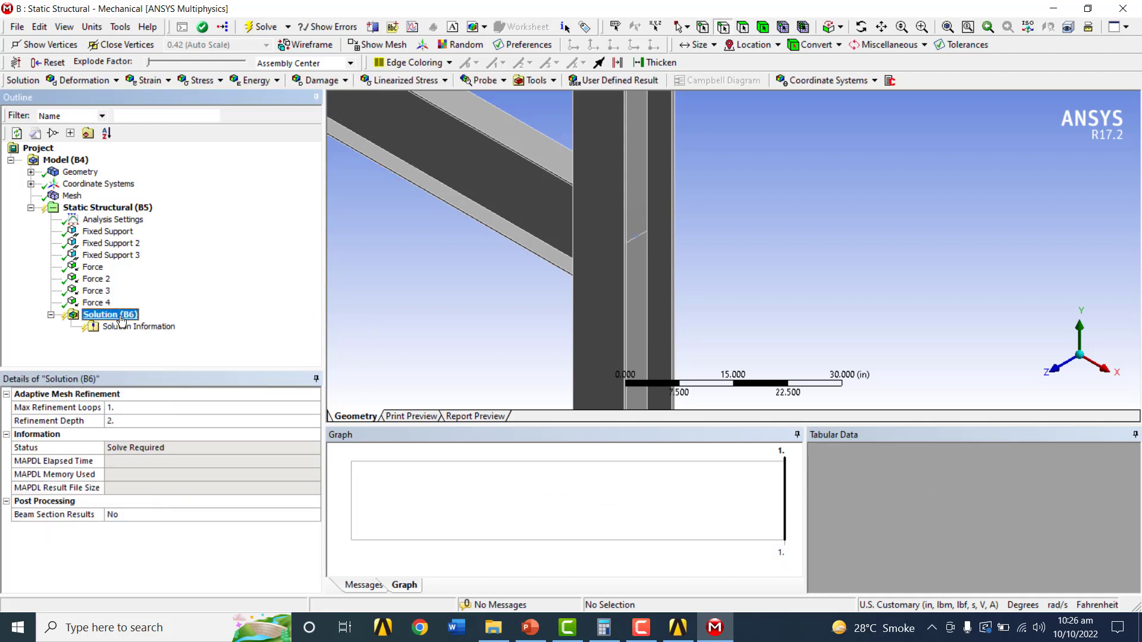
Insert a directional deformation result for all bodies along the X axis under the Solution object
right_click(122, 320)
mouse_move(201, 333)
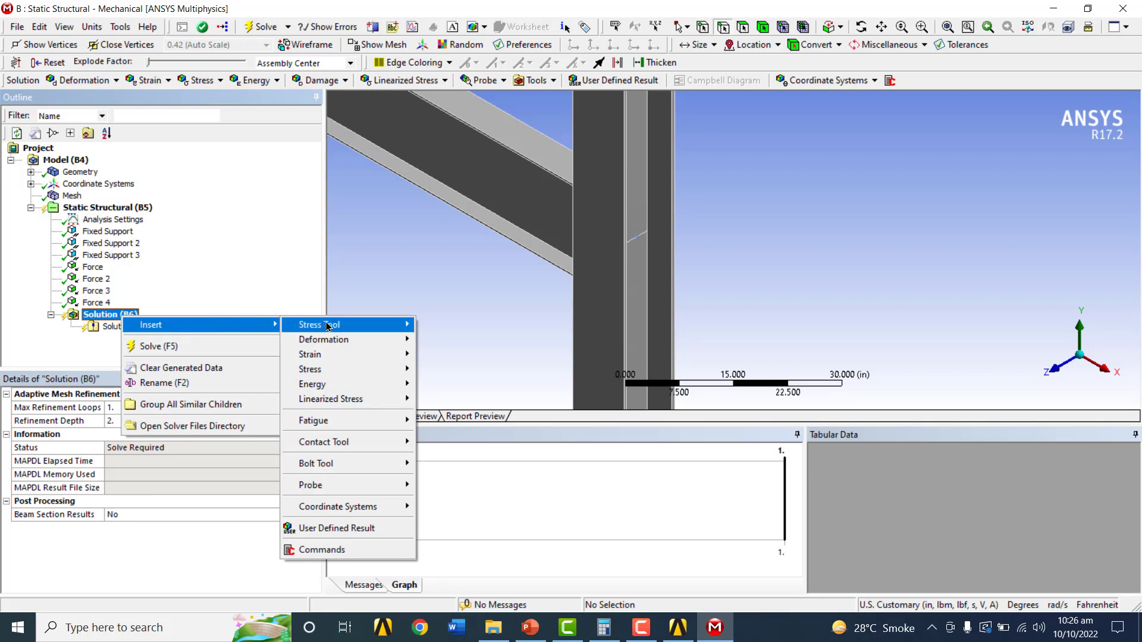
mouse_move(345, 339)
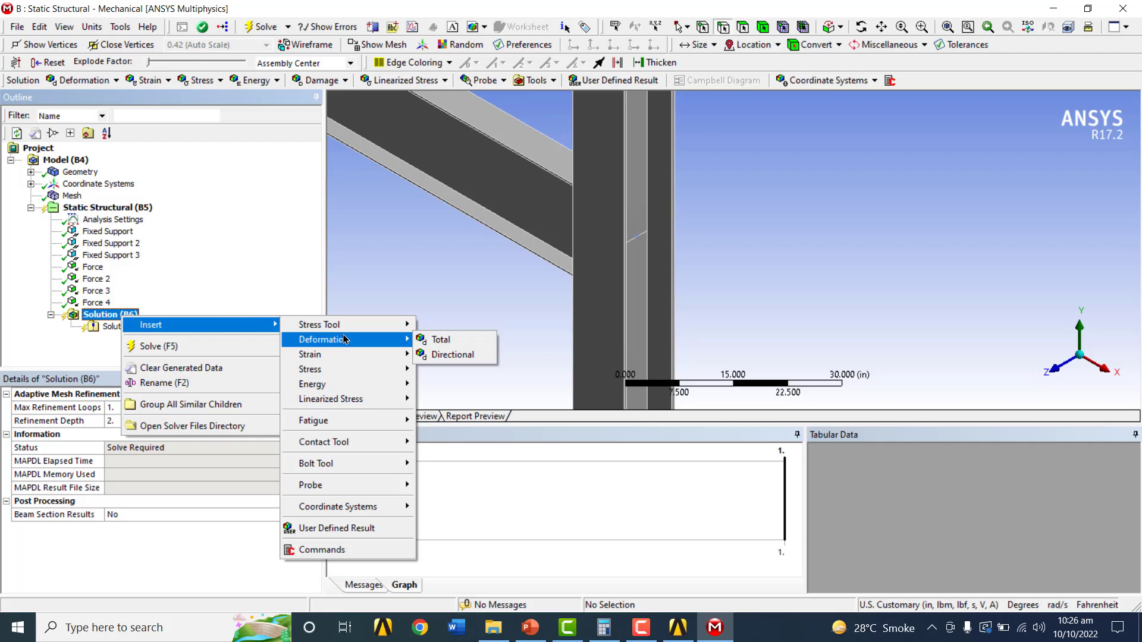
left_click(455, 355)
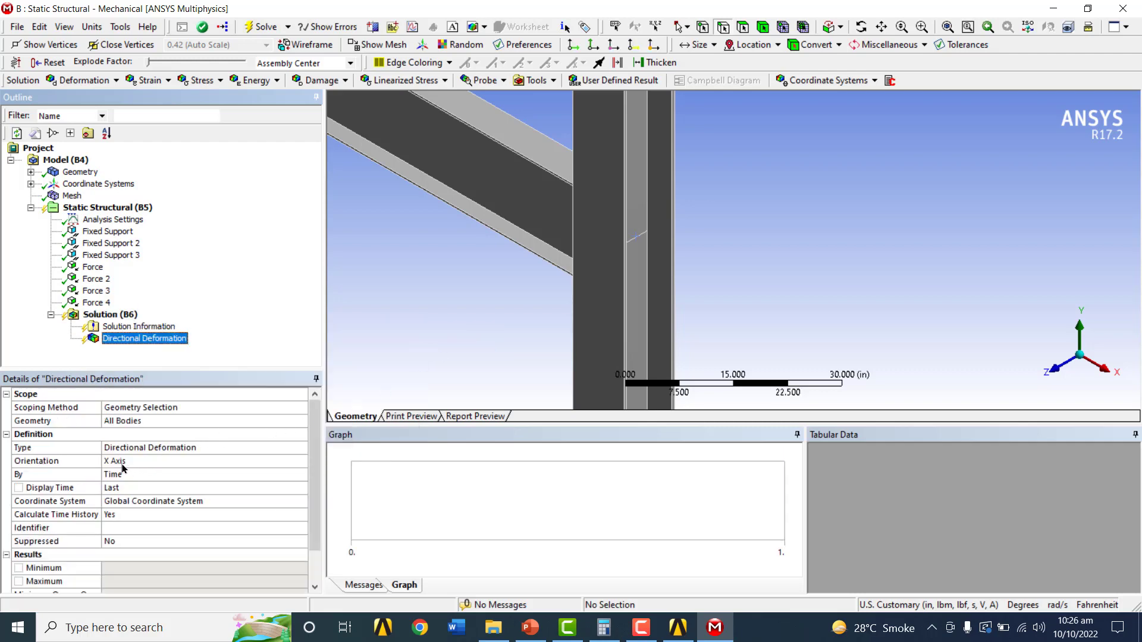
Insert a second directional deformation result under the Solution object and set its orientation to Y Axis
left_click(119, 317)
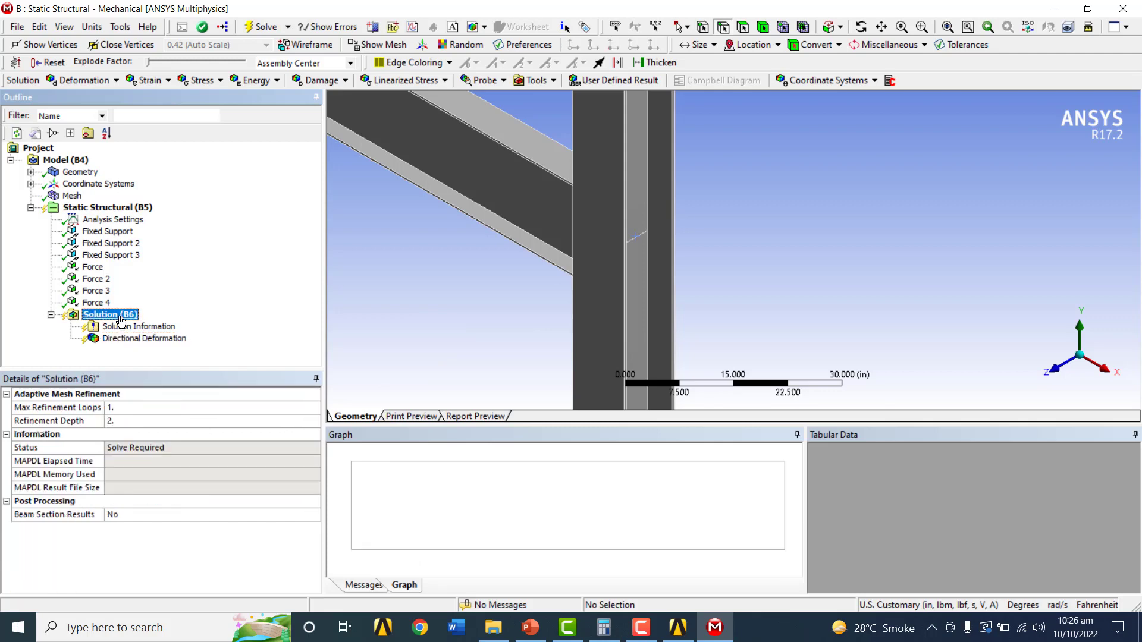
right_click(121, 321)
mouse_move(156, 326)
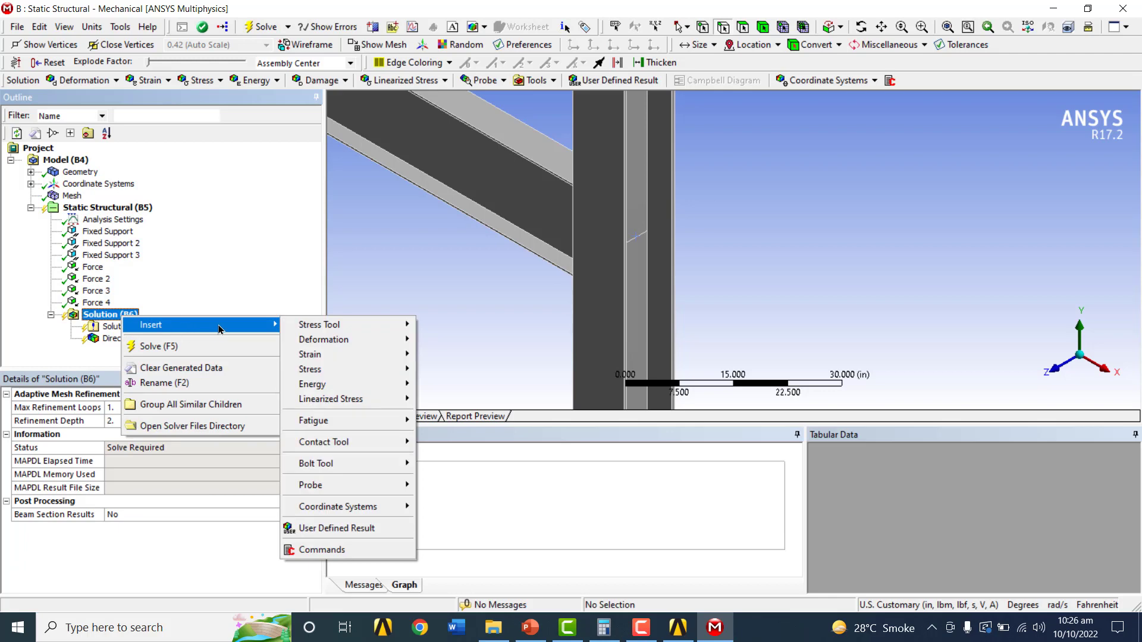
mouse_move(386, 340)
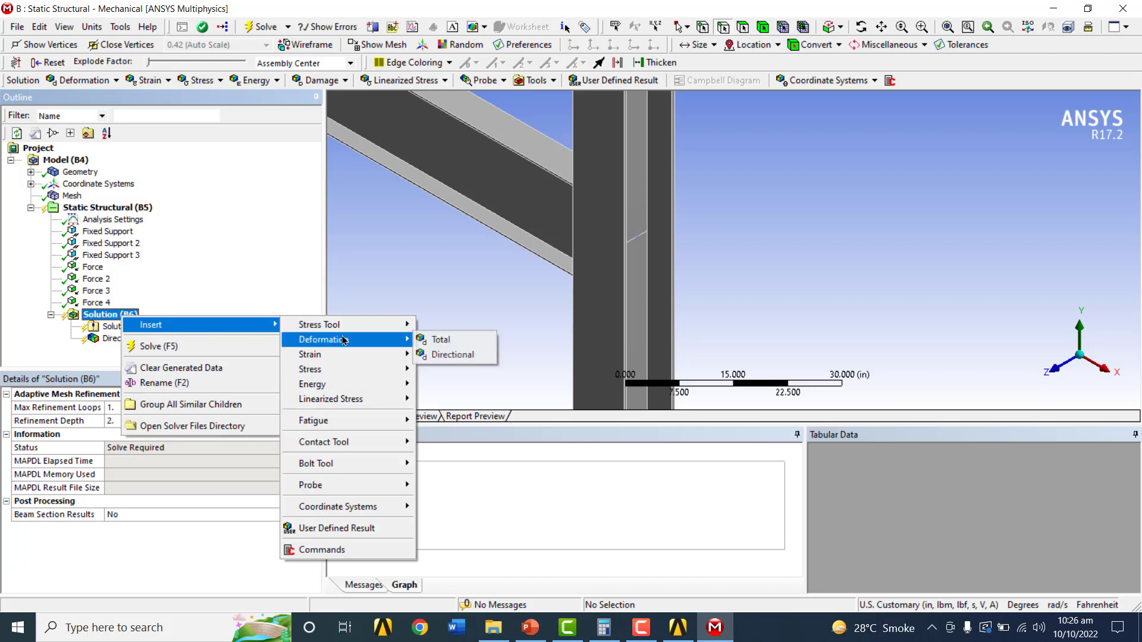
left_click(461, 355)
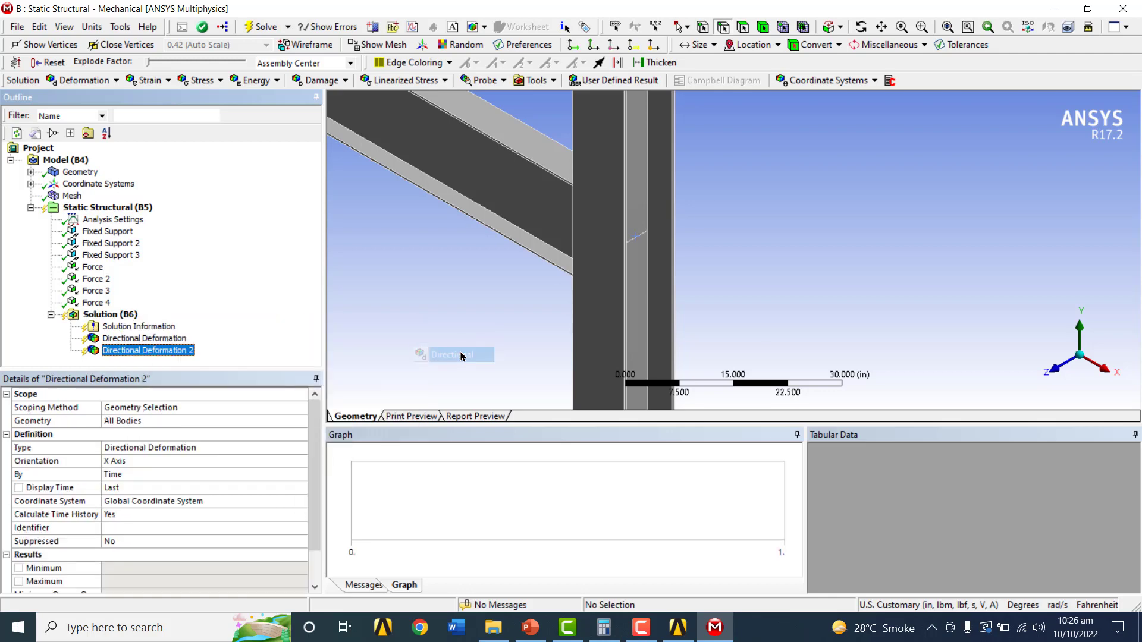
left_click(225, 459)
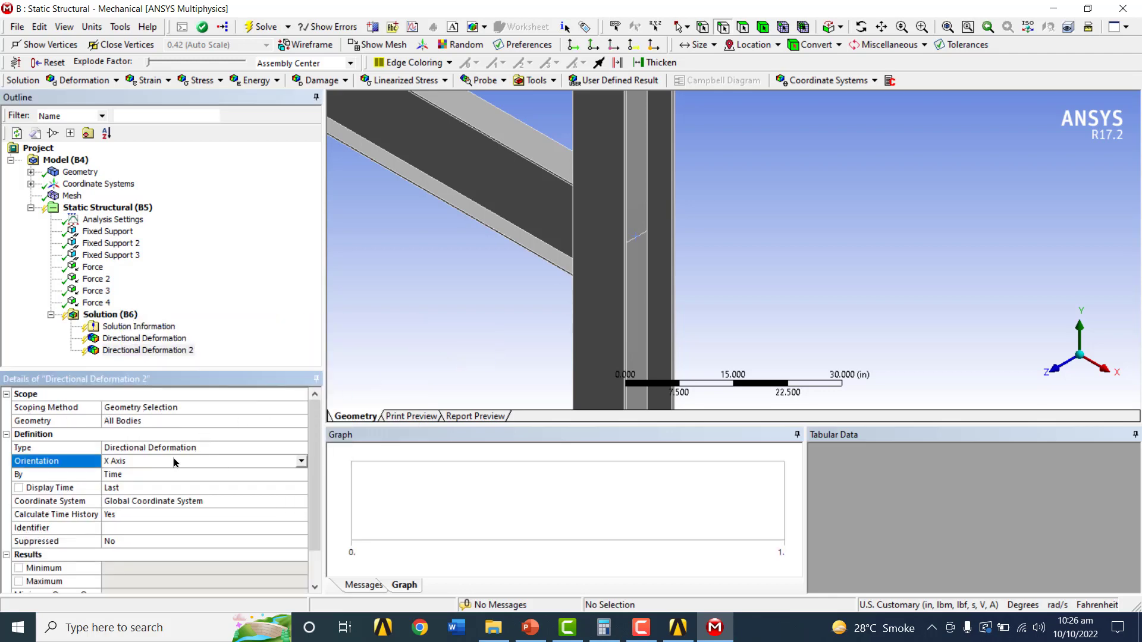
left_click(301, 462)
left_click(280, 480)
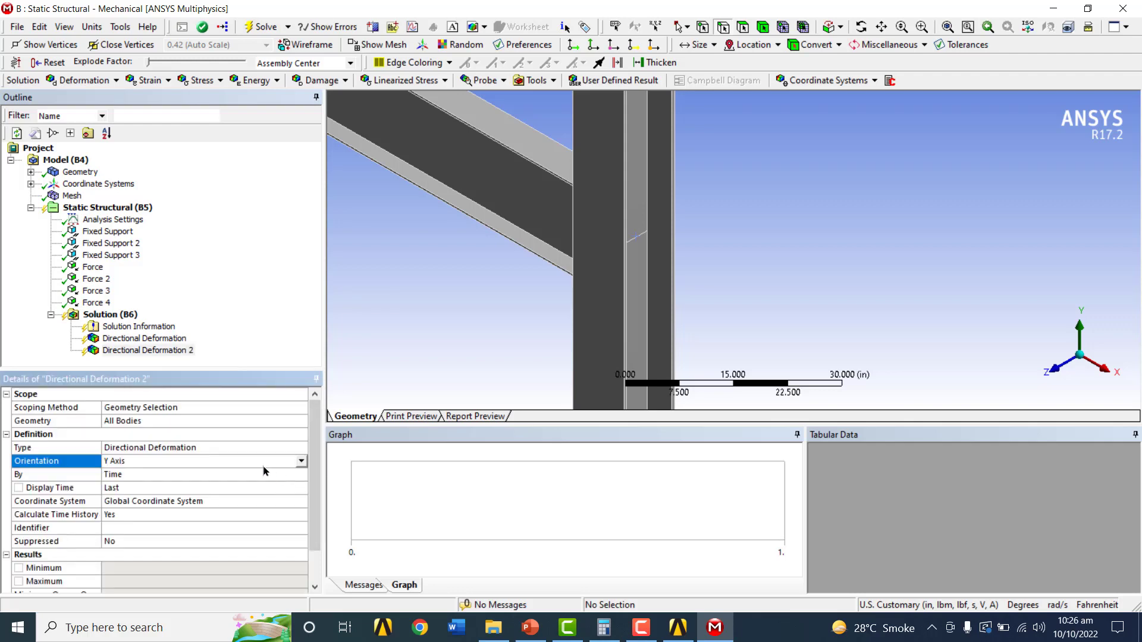
Insert an Equivalent (von-Mises) stress result under the Solution object
left_click(119, 318)
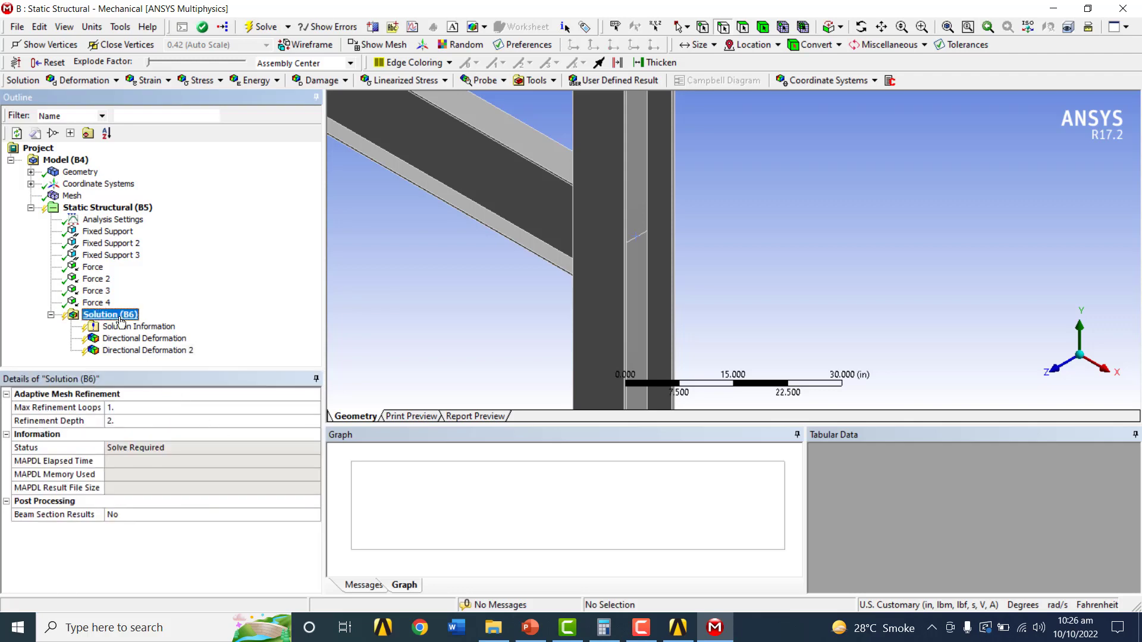
right_click(121, 321)
mouse_move(136, 327)
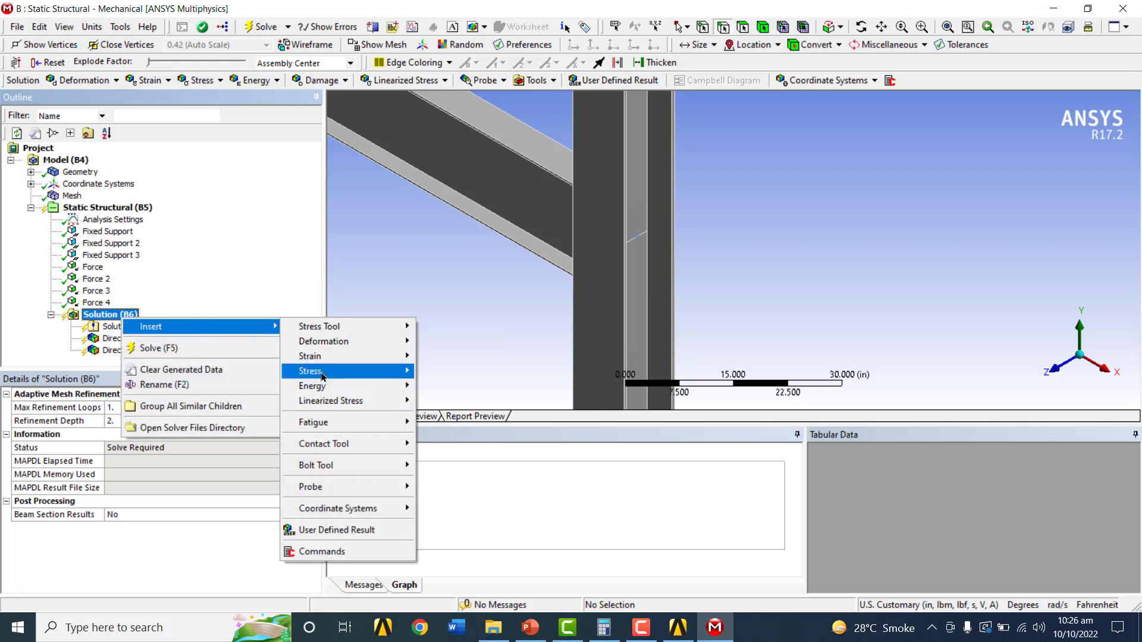
mouse_move(343, 375)
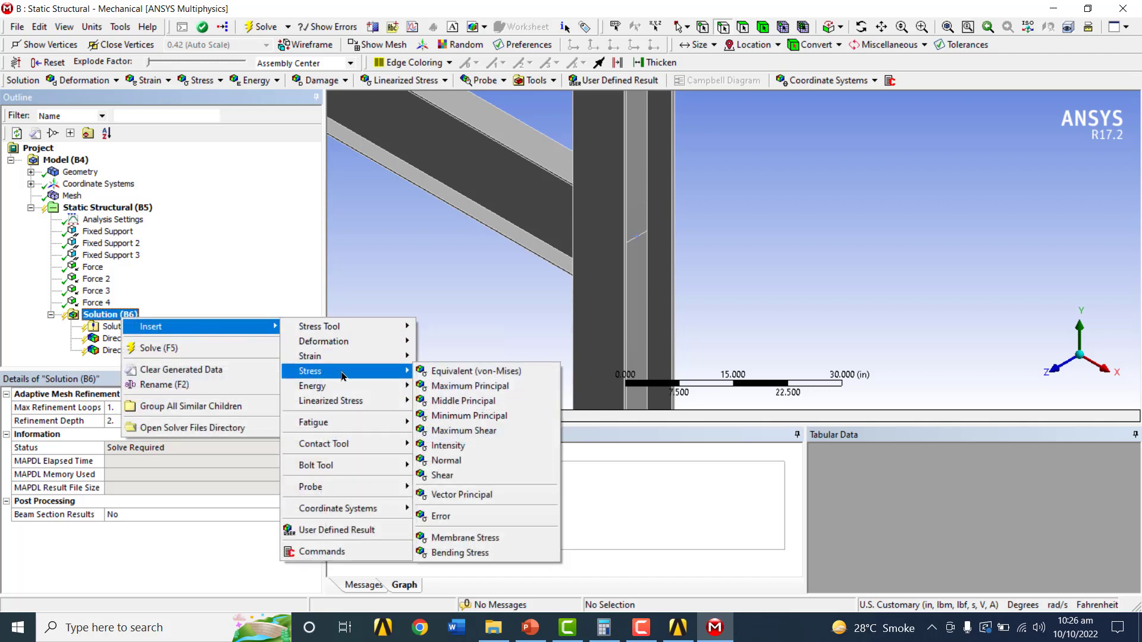
left_click(473, 372)
Solve the static structural analysis from the Solution object
left_click(103, 304)
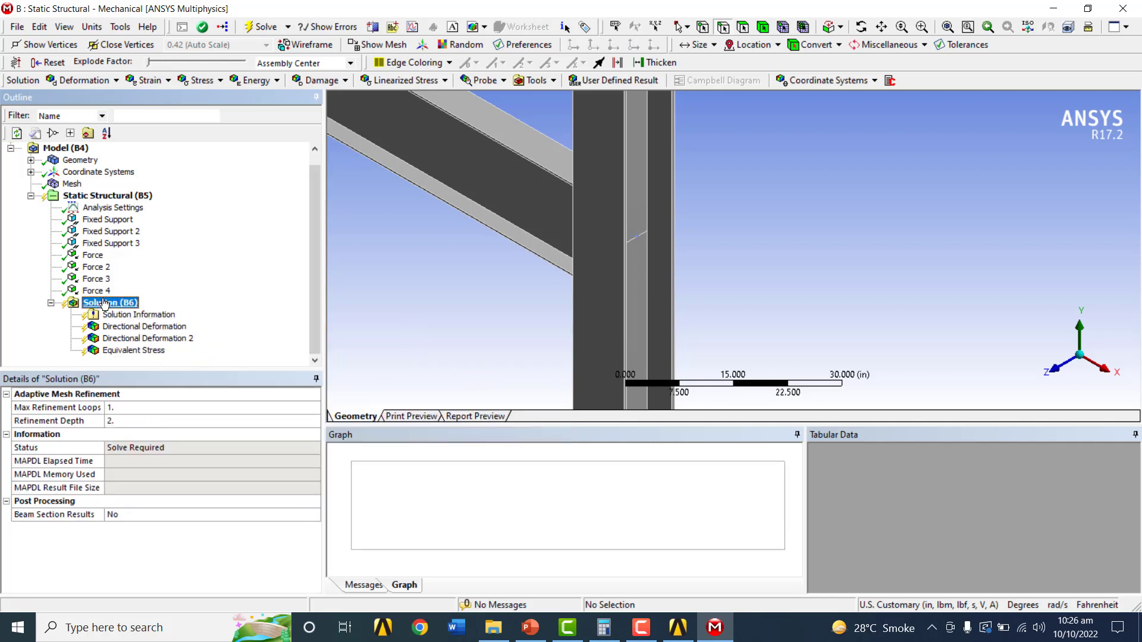
right_click(107, 306)
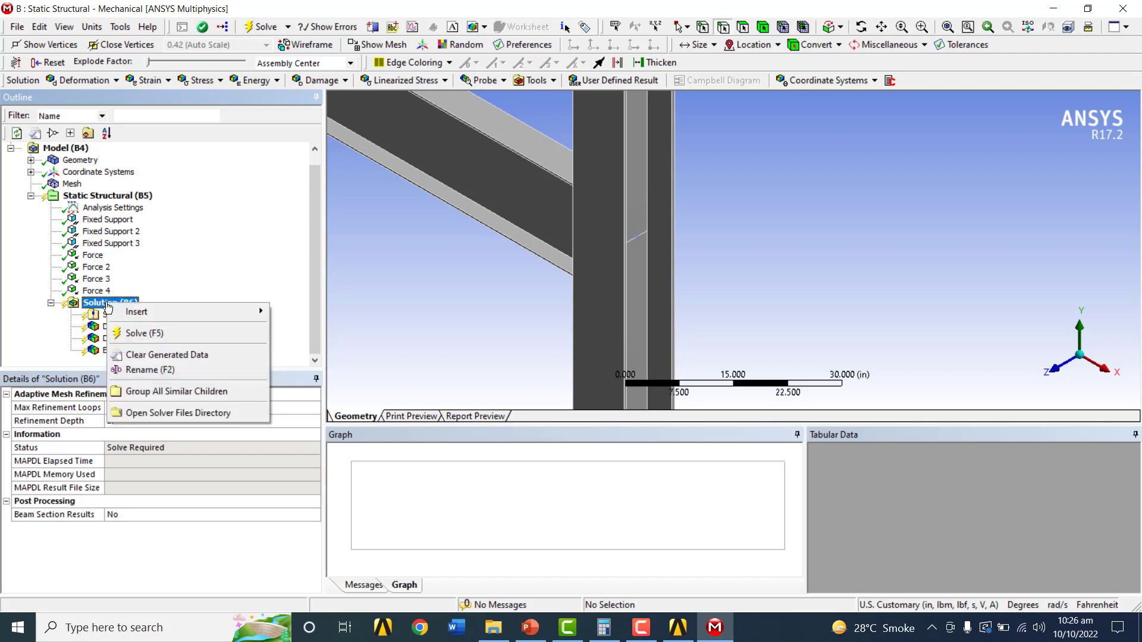
left_click(143, 333)
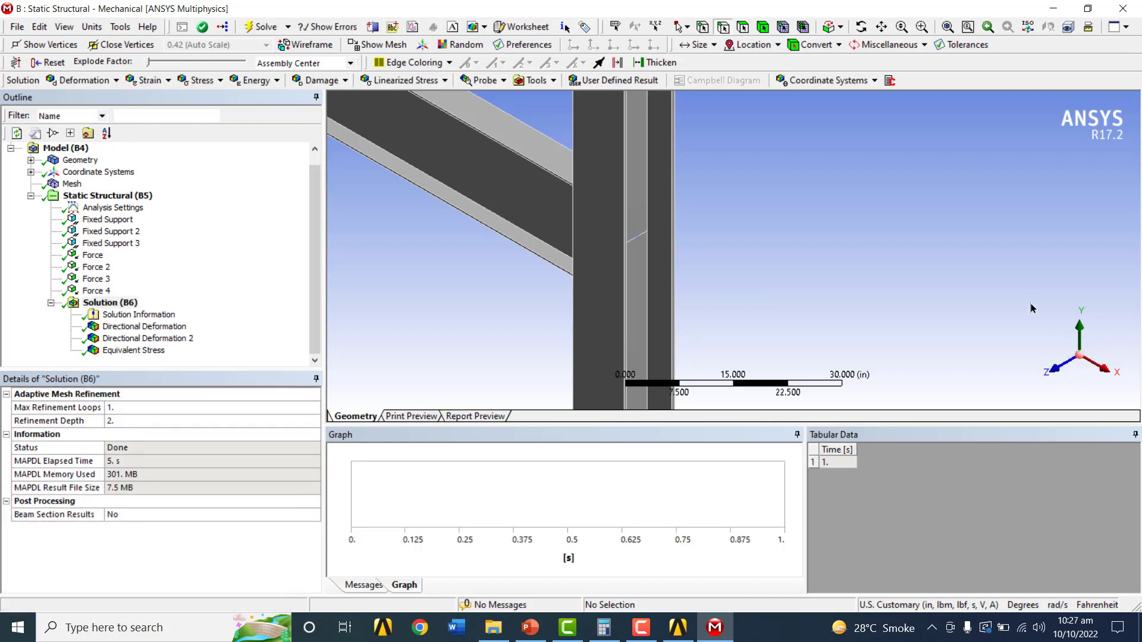
Display the X-axis directional deformation on the whole frame in front view, with the maximum and minimum labels shown
left_click(948, 27)
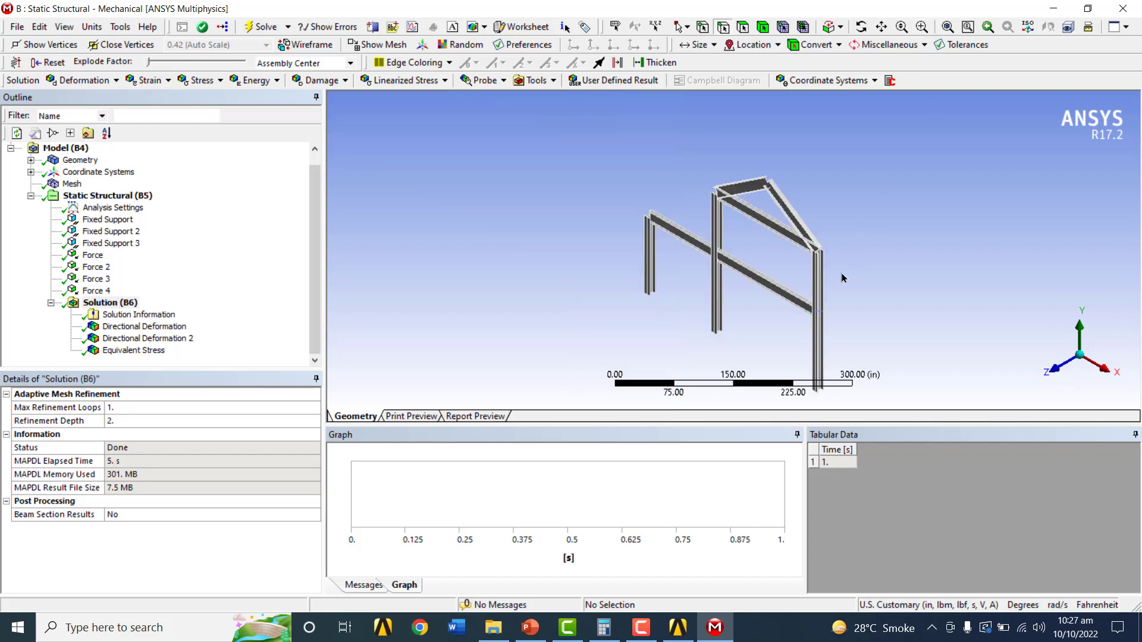
left_click(1055, 369)
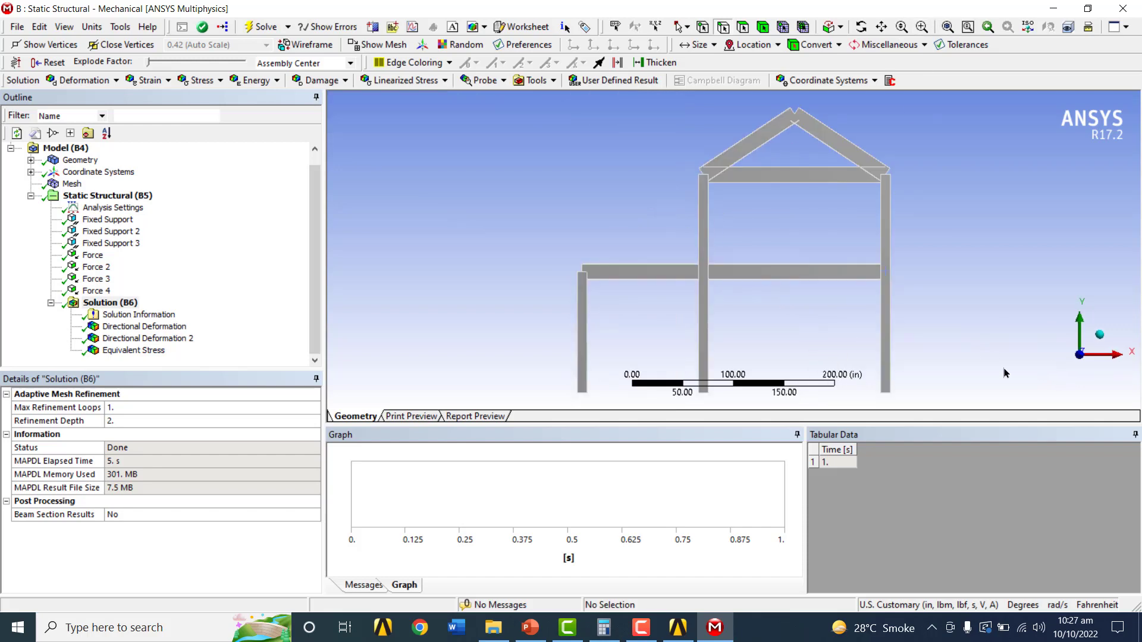
left_click(157, 329)
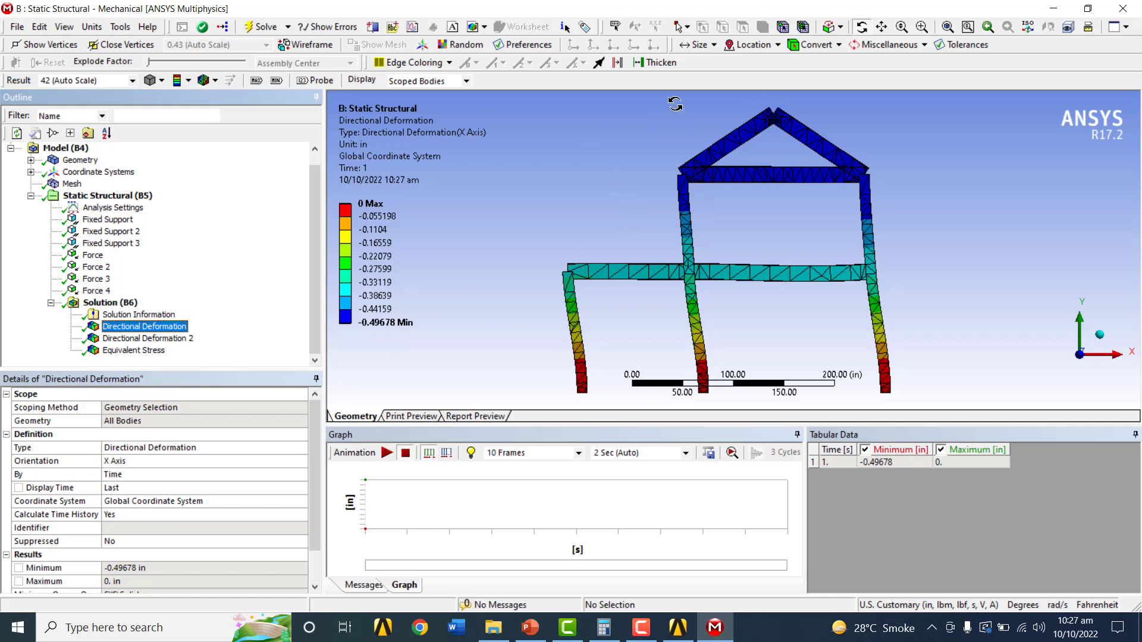
left_click(257, 82)
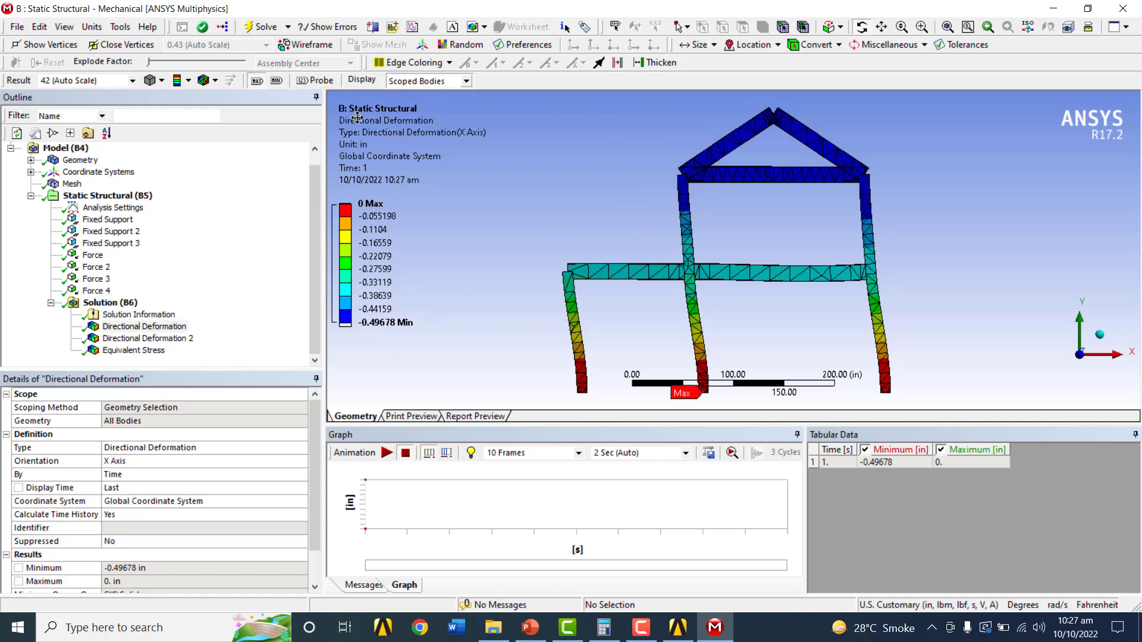
left_click(277, 81)
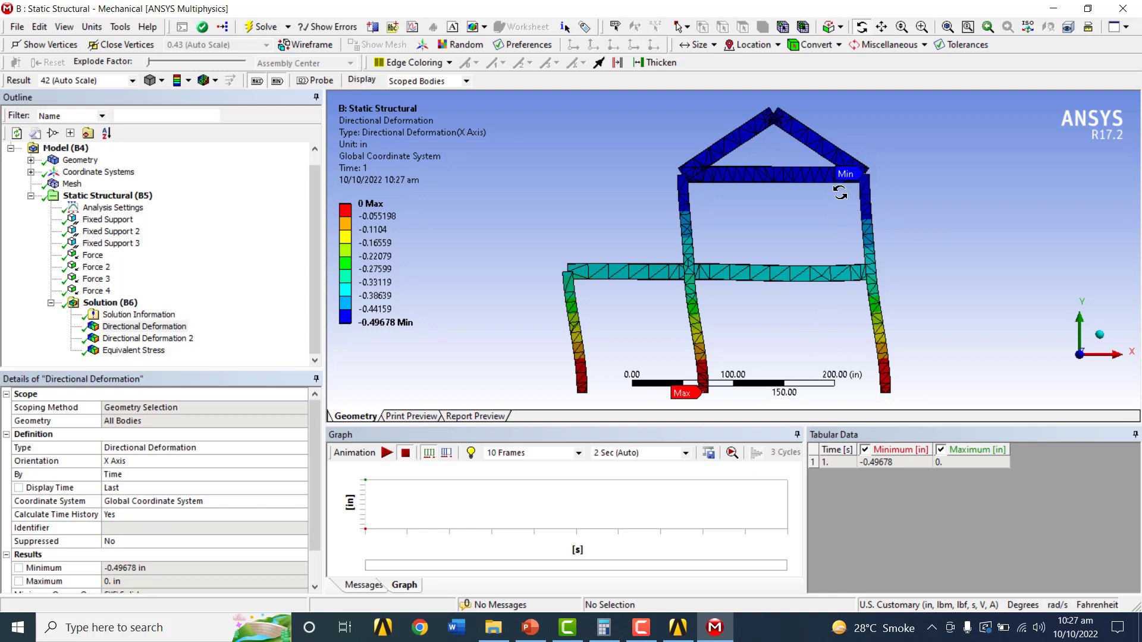
On the Validation of ANSYS Solution slide in PowerPoint, set the ANSYS value for frame sway to 0.49 and return to Mechanical
left_click(530, 627)
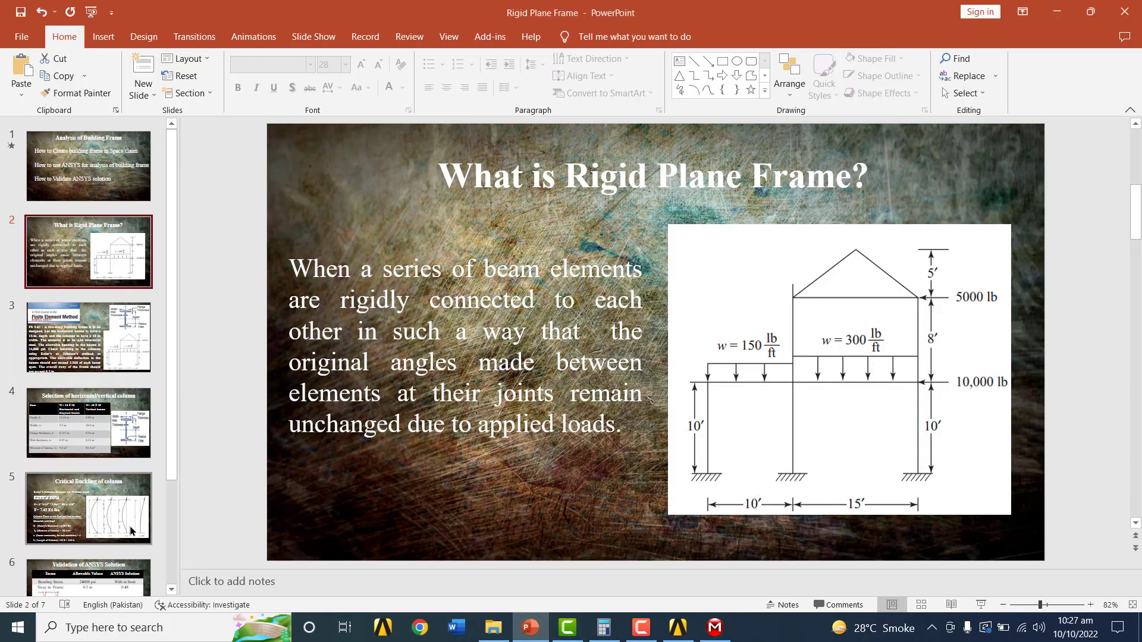
left_click(110, 573)
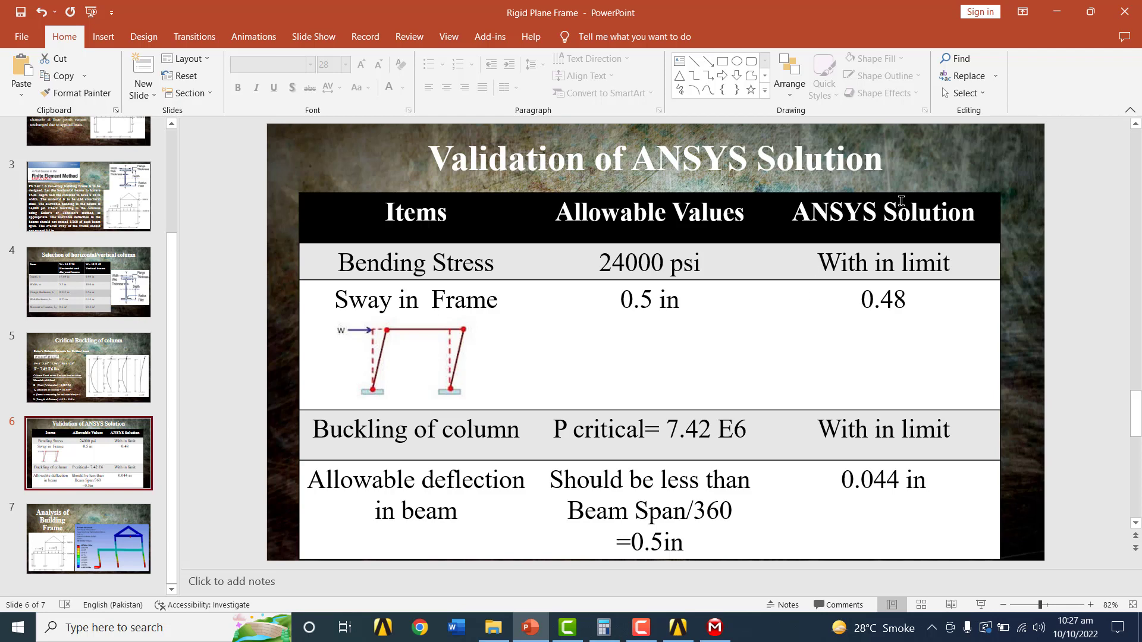
left_click(906, 304)
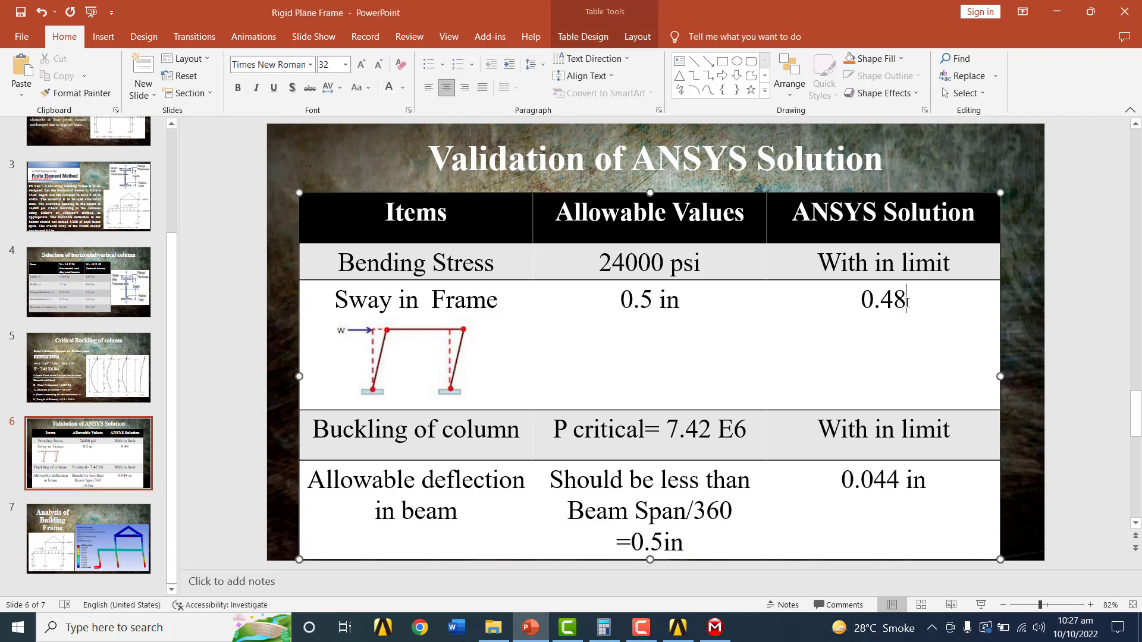
key("BackSpace")
type("9")
left_click(713, 632)
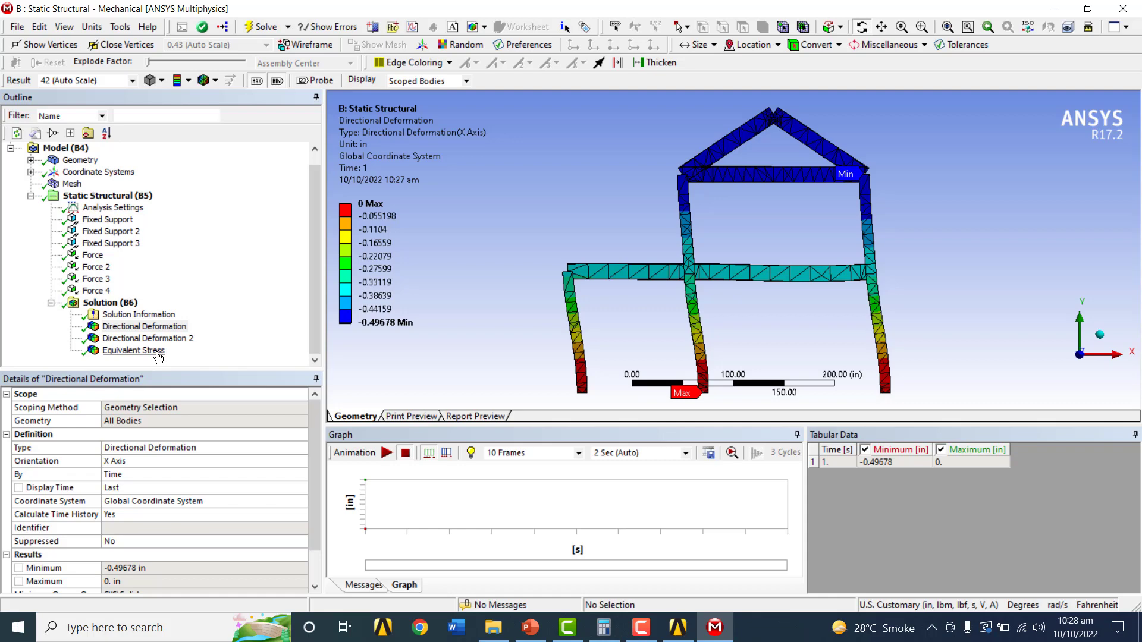
Display the equivalent stress result and examine the joint between the middle column and the lower horizontal beam
left_click(133, 351)
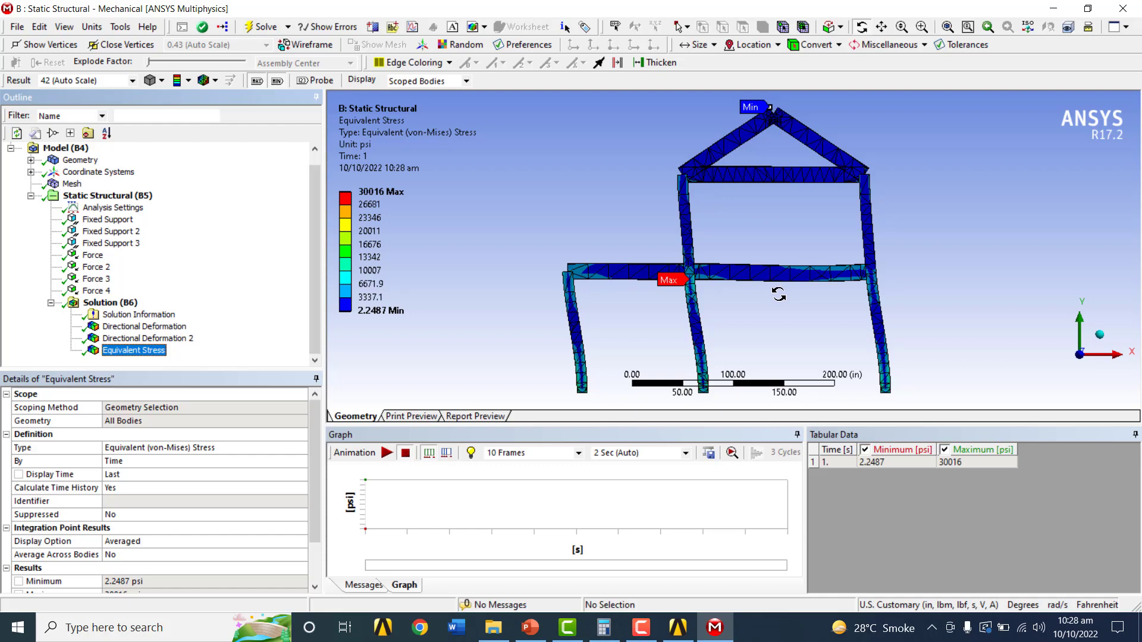
left_click_drag(778, 297, 783, 328)
scroll(785, 293, "up", 5)
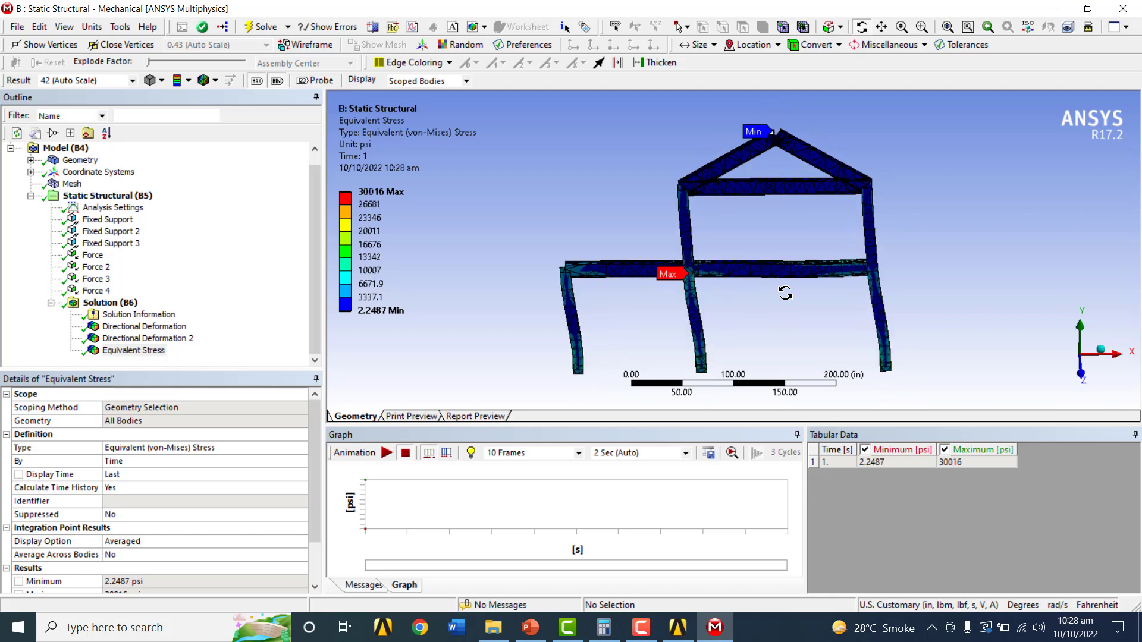
scroll(785, 293, "up", 2)
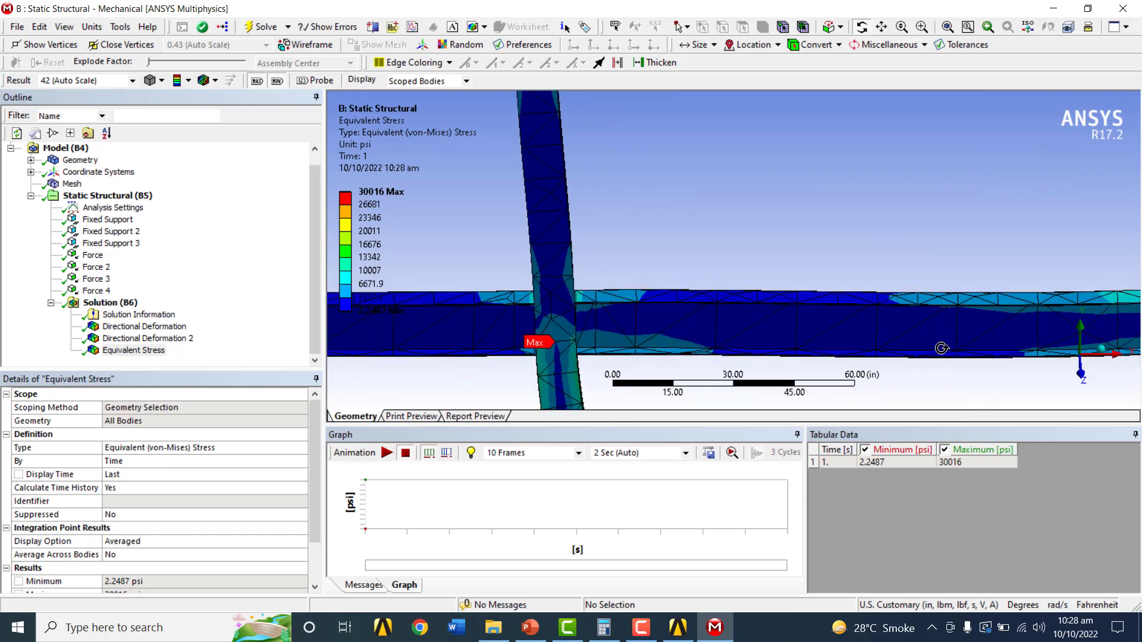
scroll(943, 348, "up", 2)
Probe the equivalent stress at several points along the top flange of the lower horizontal beam
left_click(315, 80)
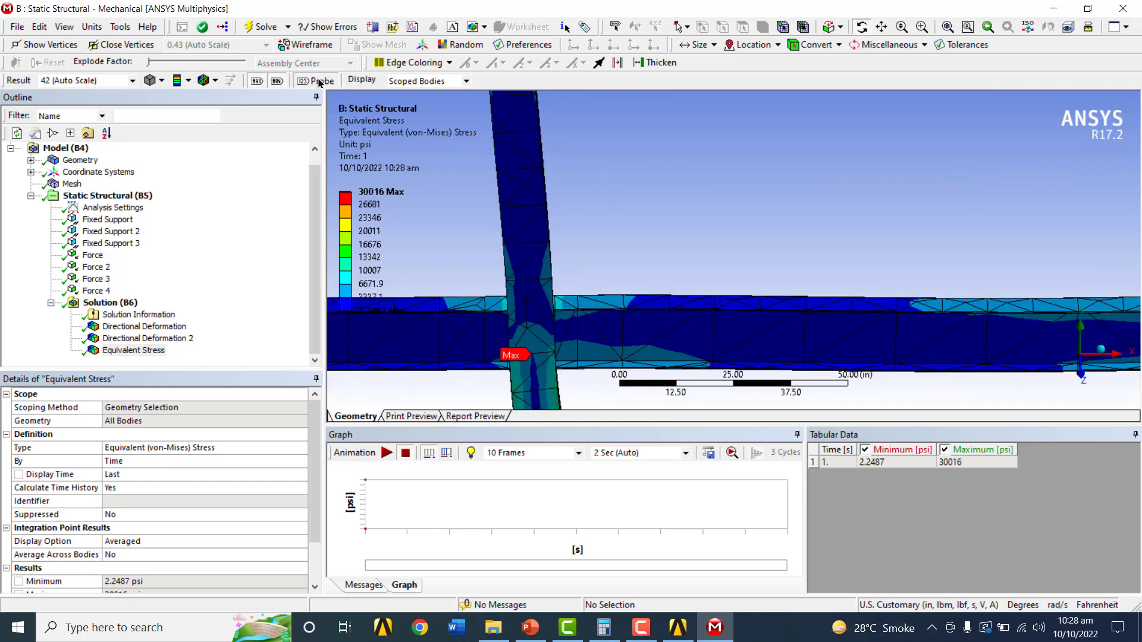
left_click(971, 301)
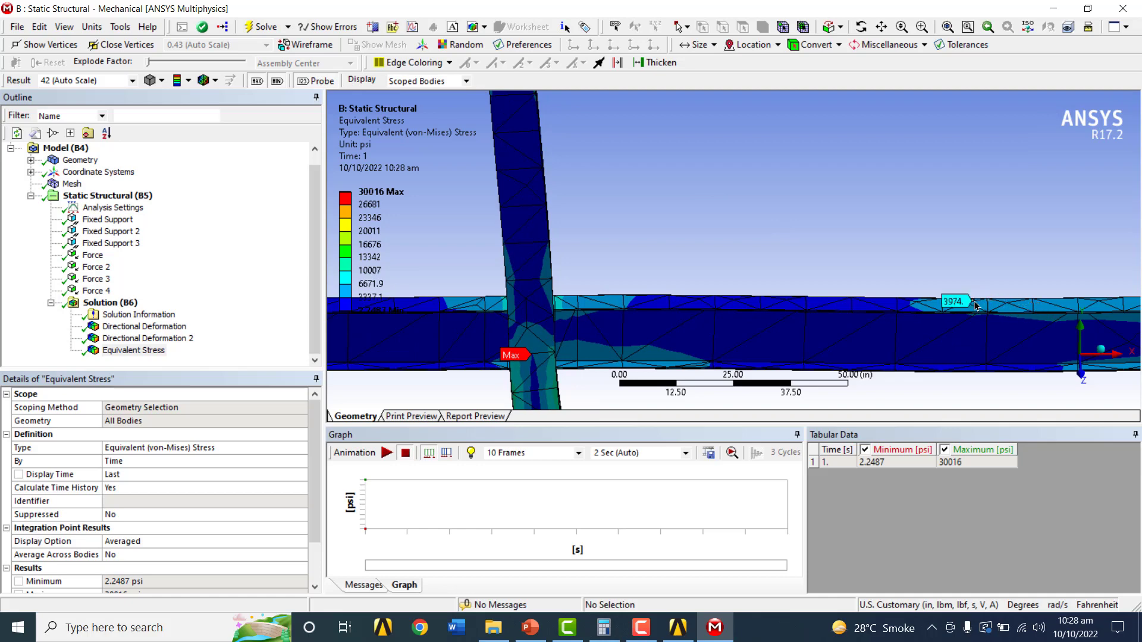
left_click(1063, 303)
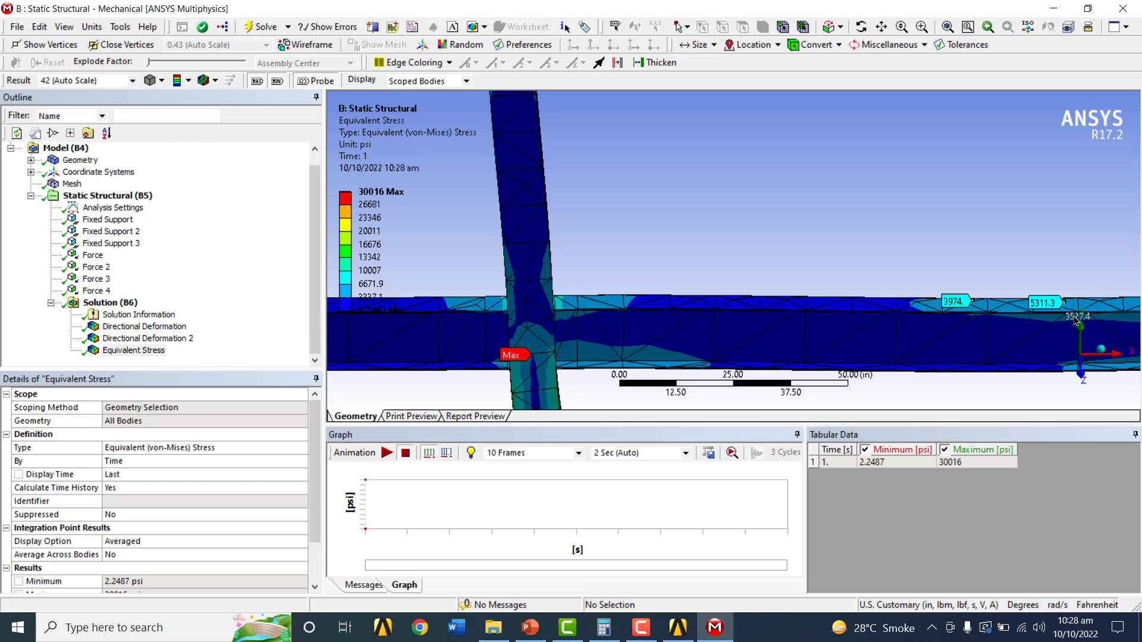
left_click(1106, 300)
scroll(1096, 296, "up", 3)
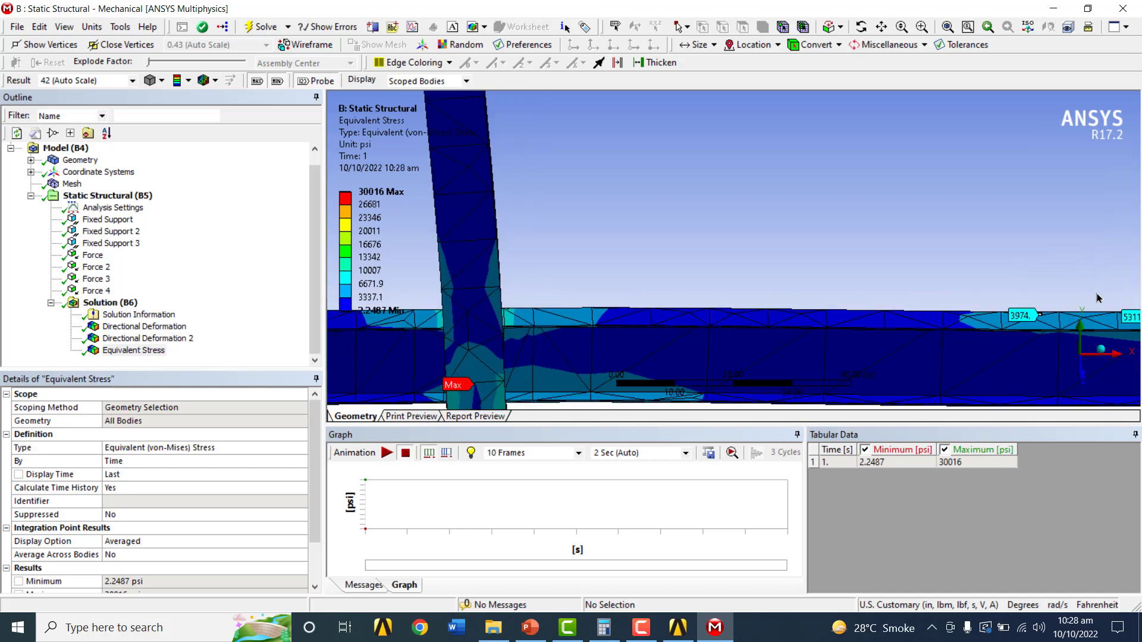
scroll(1092, 315, "down", 7)
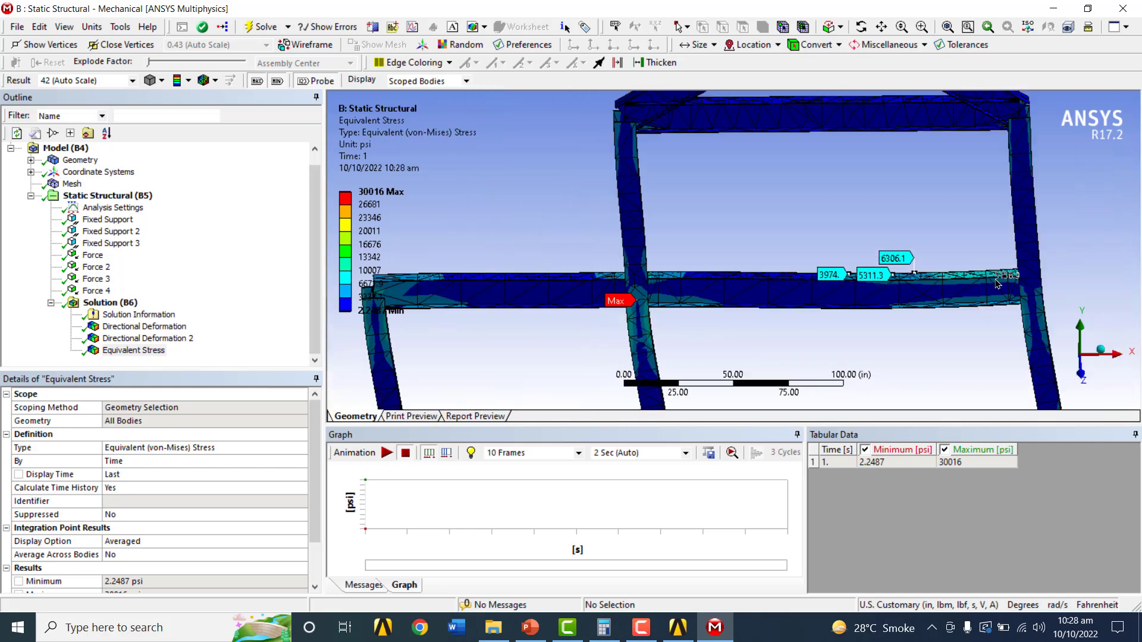
left_click(984, 271)
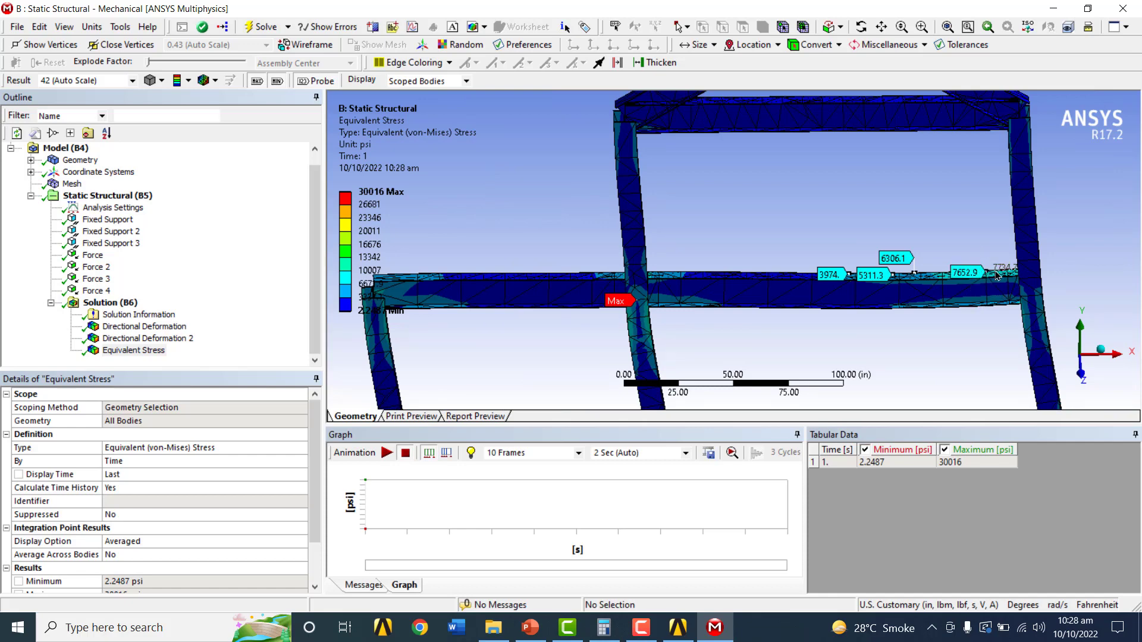
left_click(418, 278)
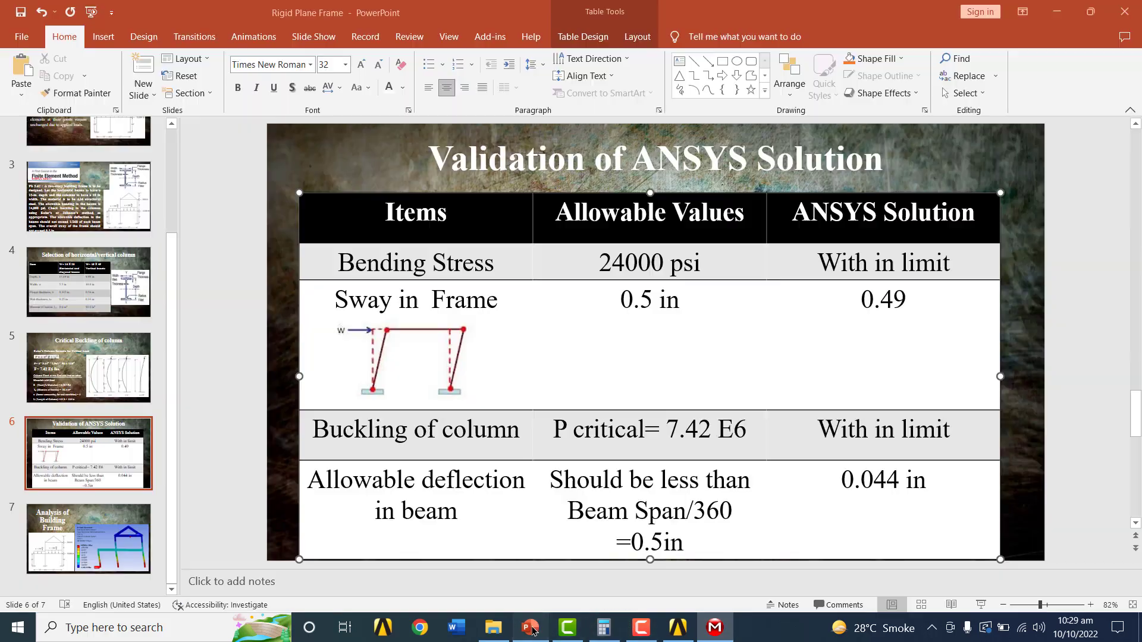
Switch to PowerPoint and review the Critical Buckling of column slide with Euler's critical load calculation
left_click(530, 627)
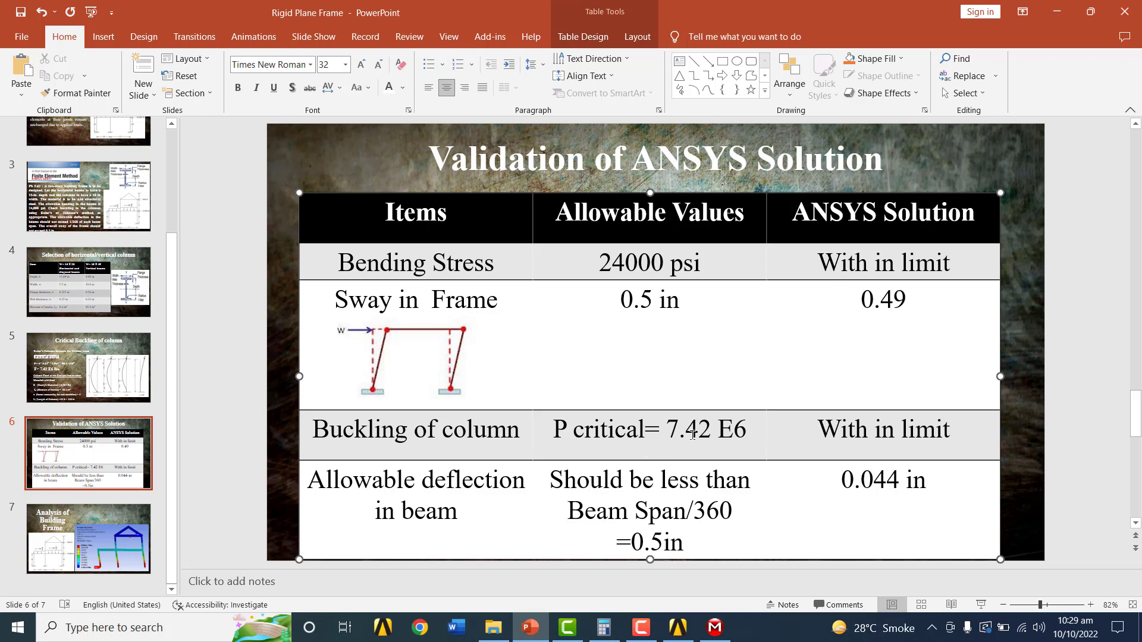
left_click(137, 377)
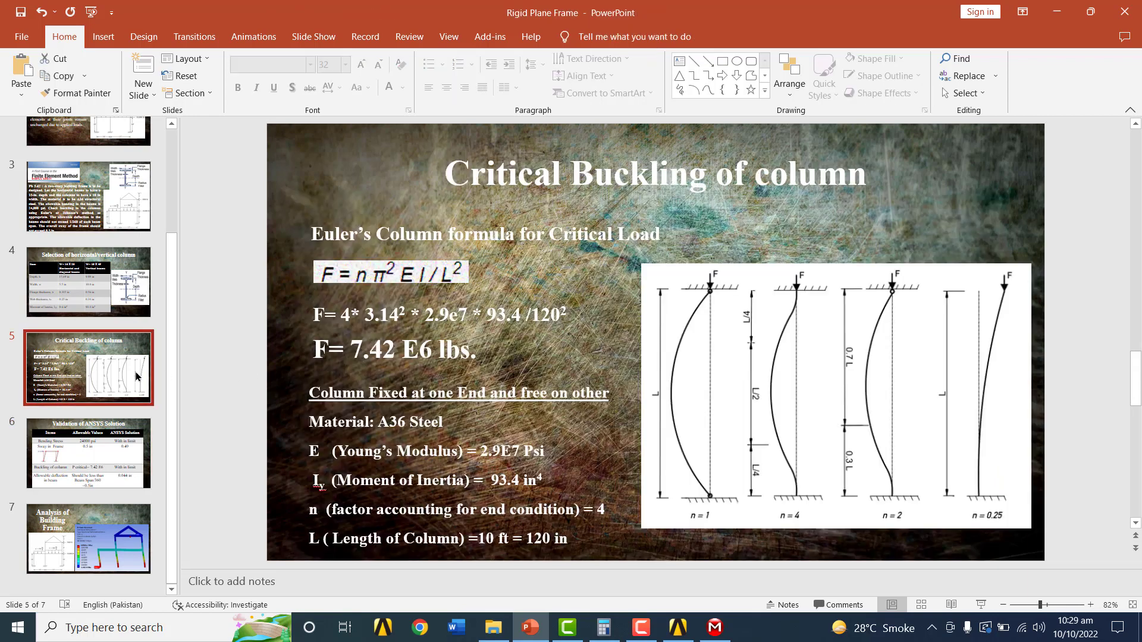